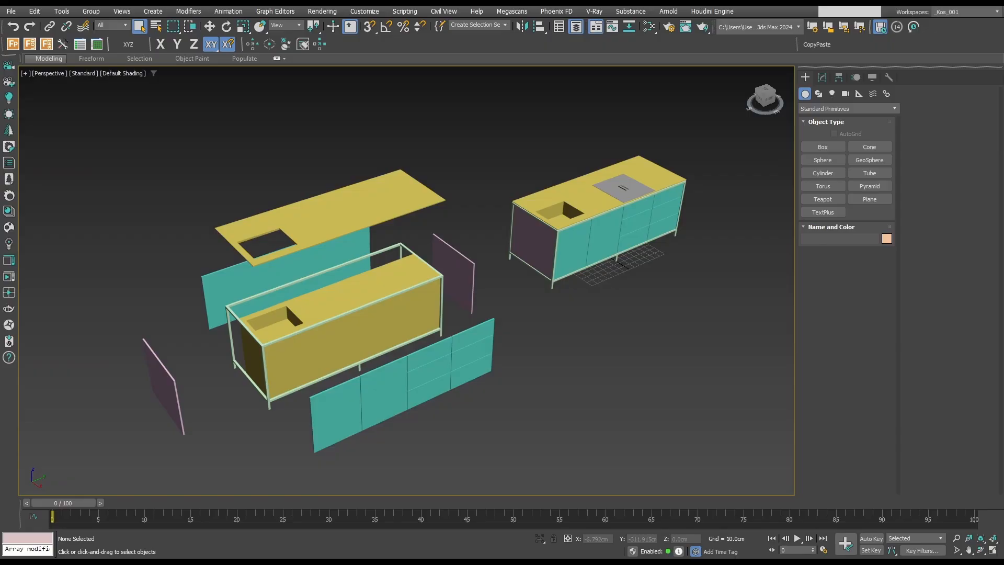
Isolate and examine the exploded kitchen island's frame and its countertop with the sink cutout.
click(421, 258)
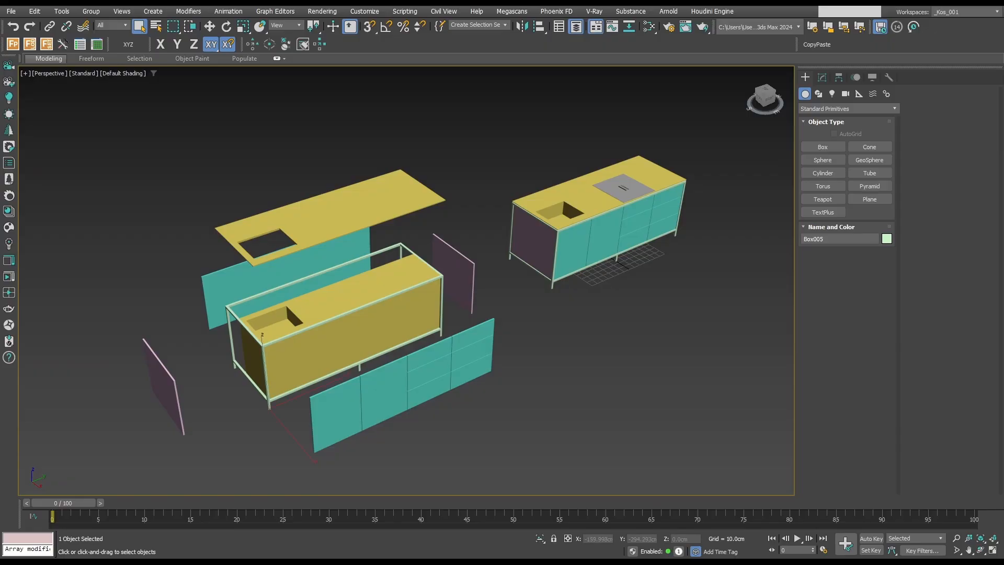
key(alt+q)
alt+middle_drag(415, 269, 528, 247)
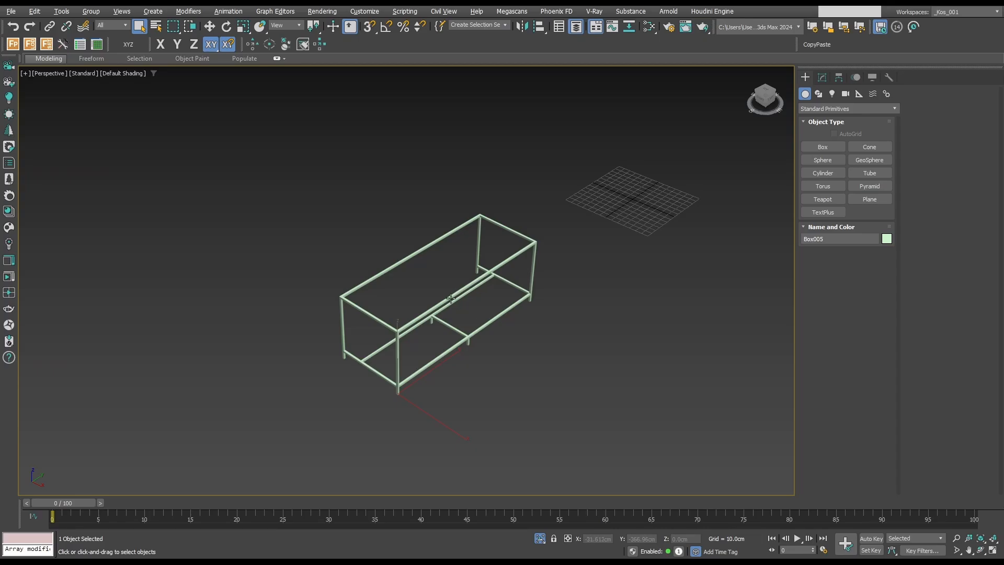
key(alt+q)
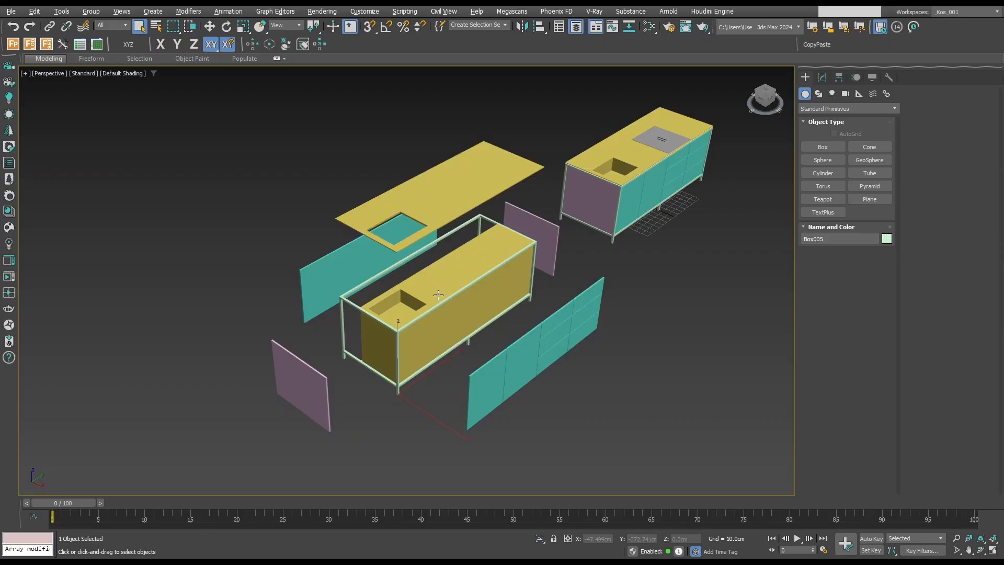
click(435, 206)
key(alt+q)
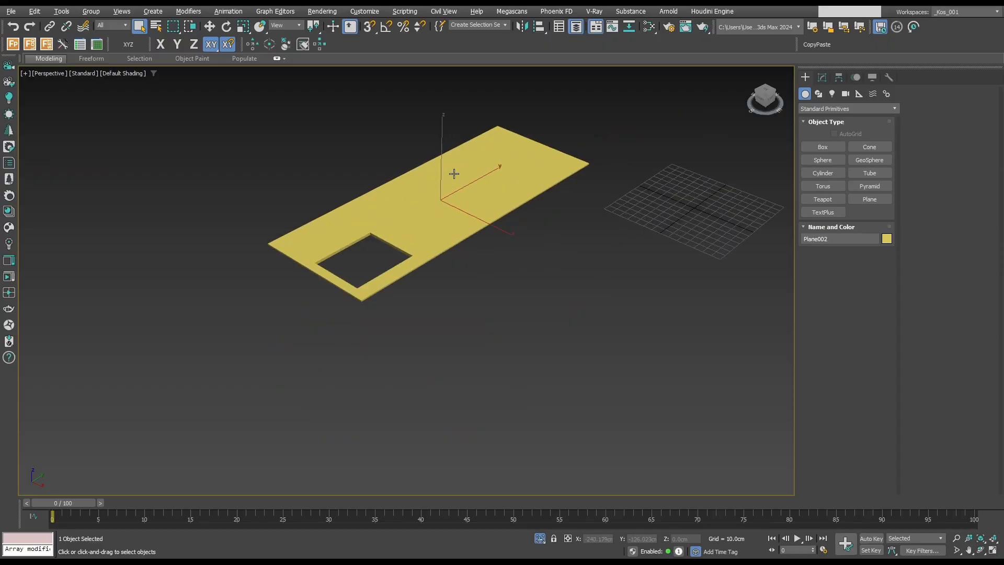
scroll(398, 227, up, 2)
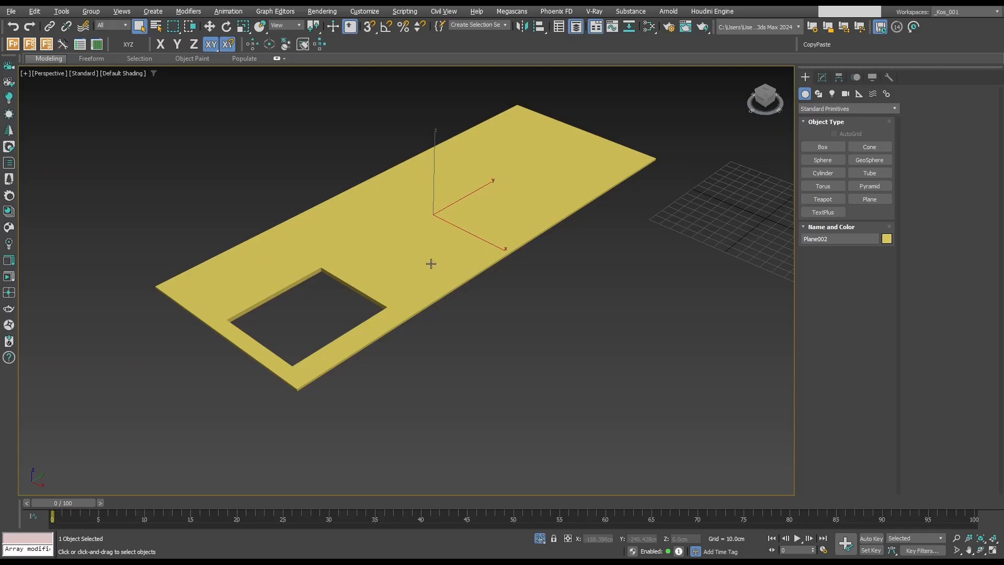
key(alt+q)
scroll(484, 286, down, 4)
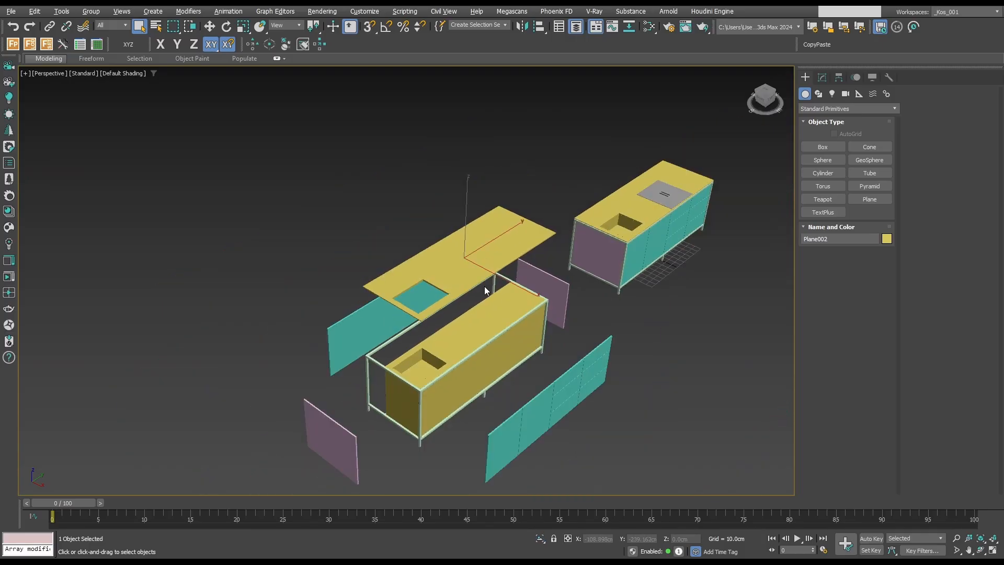
middle_drag(489, 299, 493, 276)
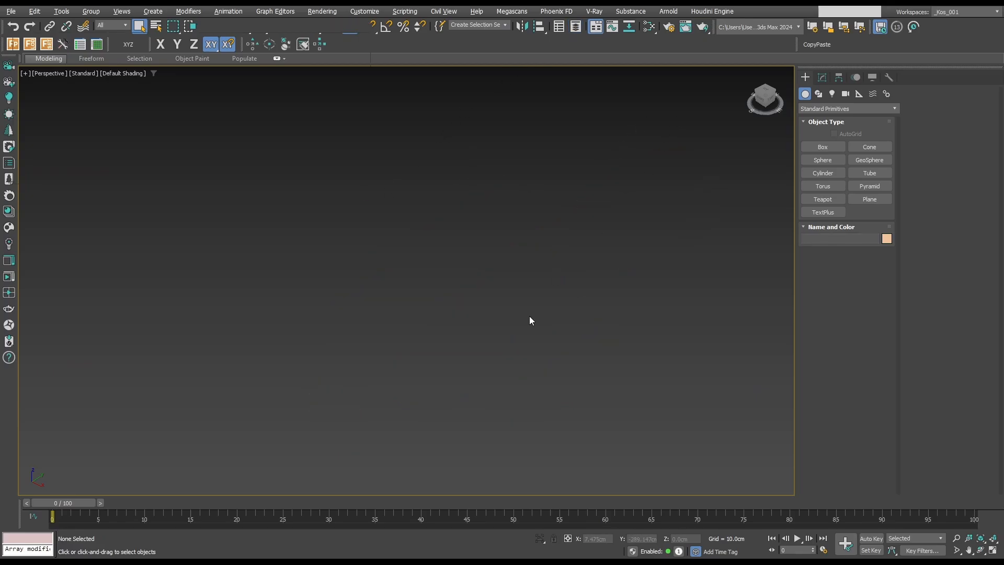
Create a box about 32 × 63 × 19 cm on the visible home grid and display its edged faces.
key(g)
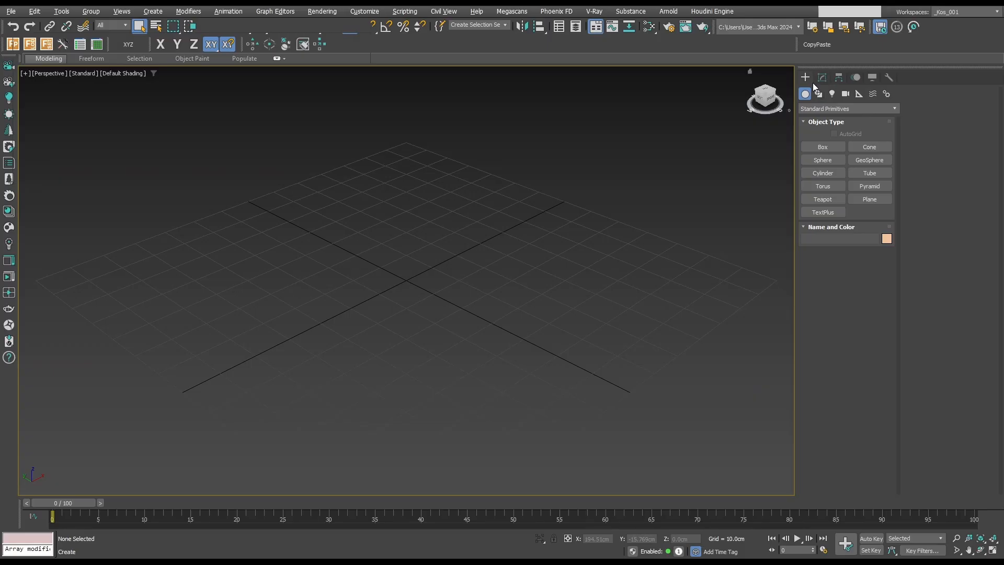
click(821, 149)
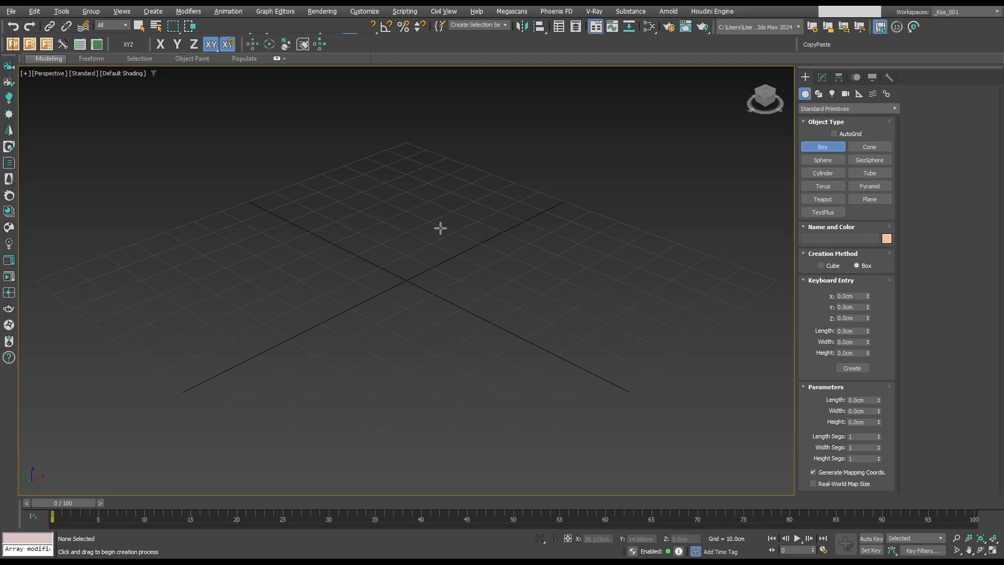
drag(440, 227, 354, 358)
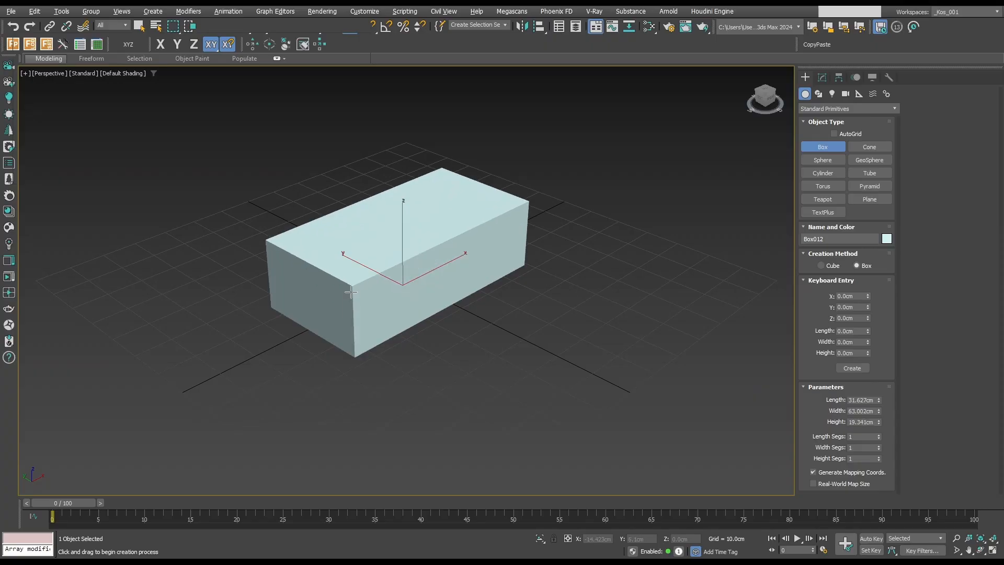
click(350, 293)
right_click(699, 295)
key(F4)
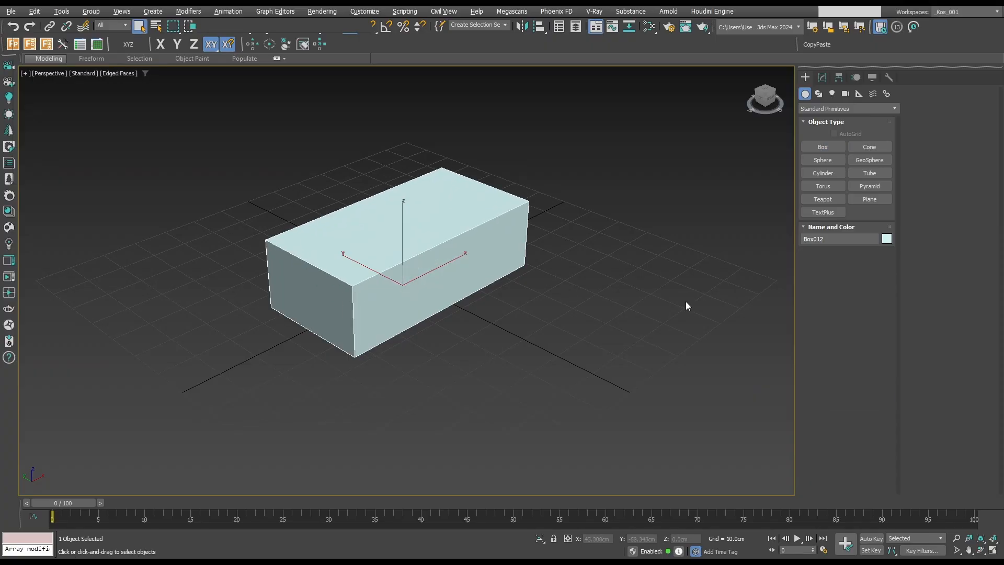
Set the box to 240 cm length, 90 cm width and 92 cm height.
click(822, 79)
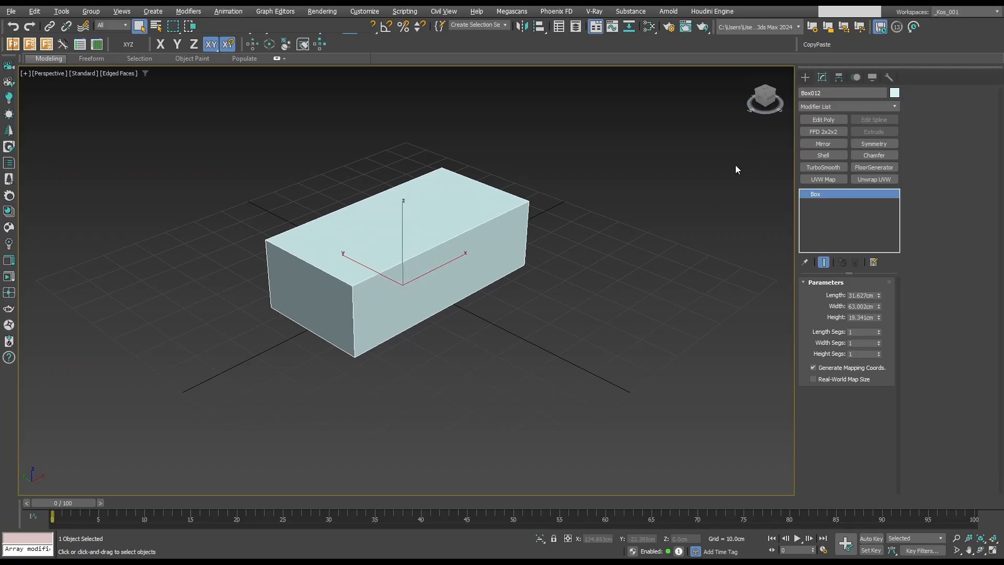
double_click(865, 317)
text(92)
key(Tab)
key(shift+Tab)
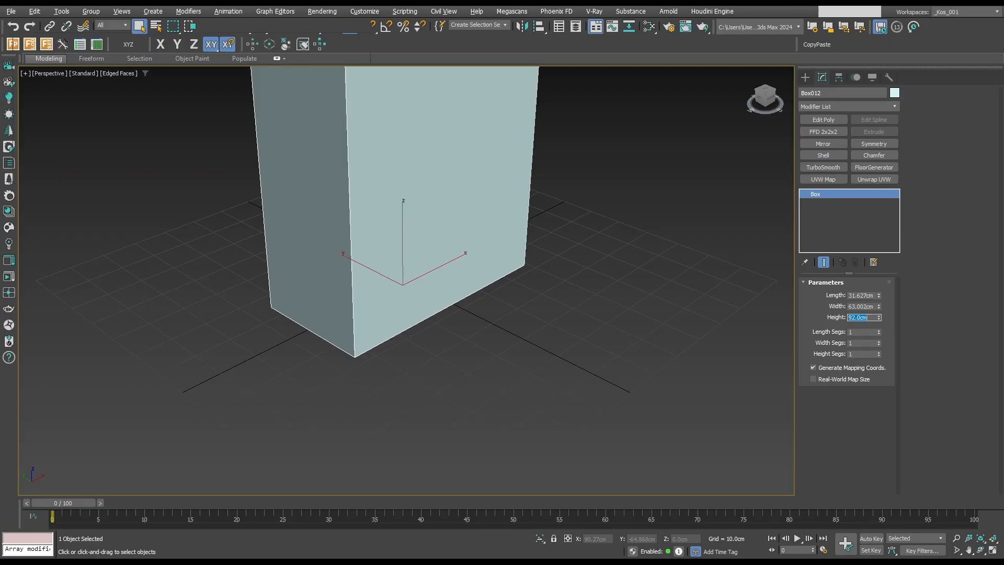
key(shift+Tab)
key(shift+Tab)
text(240)
key(Tab)
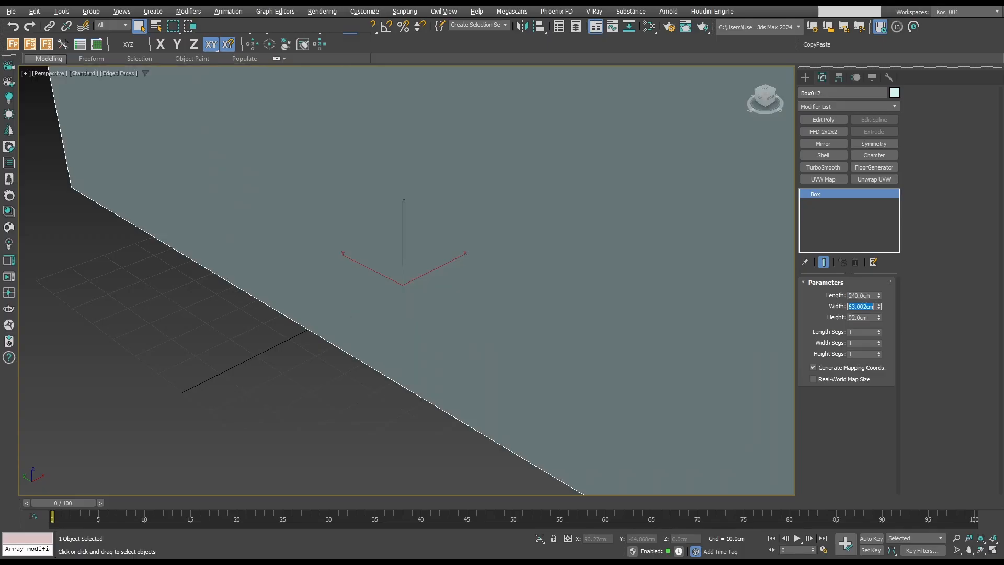
text(90)
key(Tab)
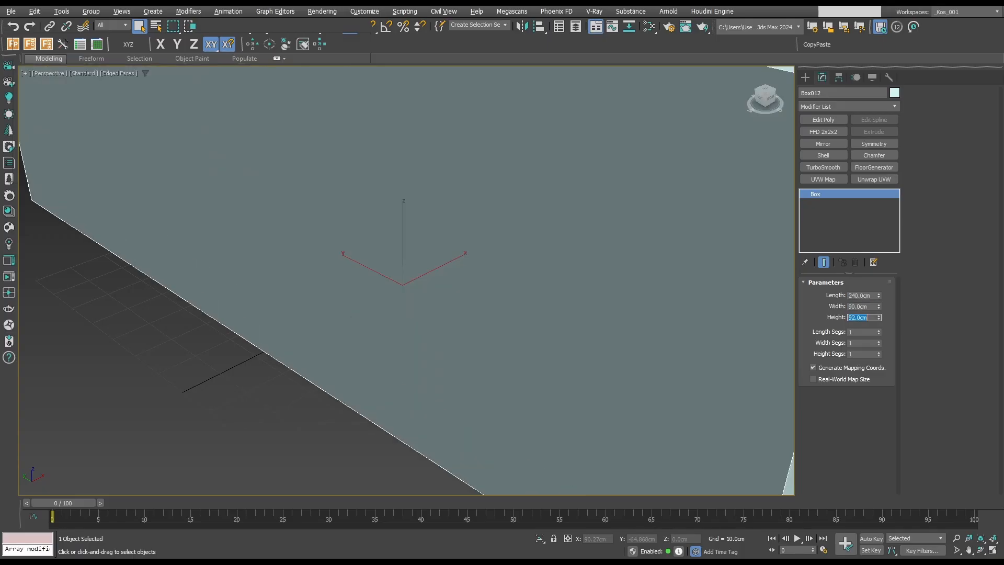
scroll(645, 346, down, 5)
alt+middle_drag(613, 244, 520, 246)
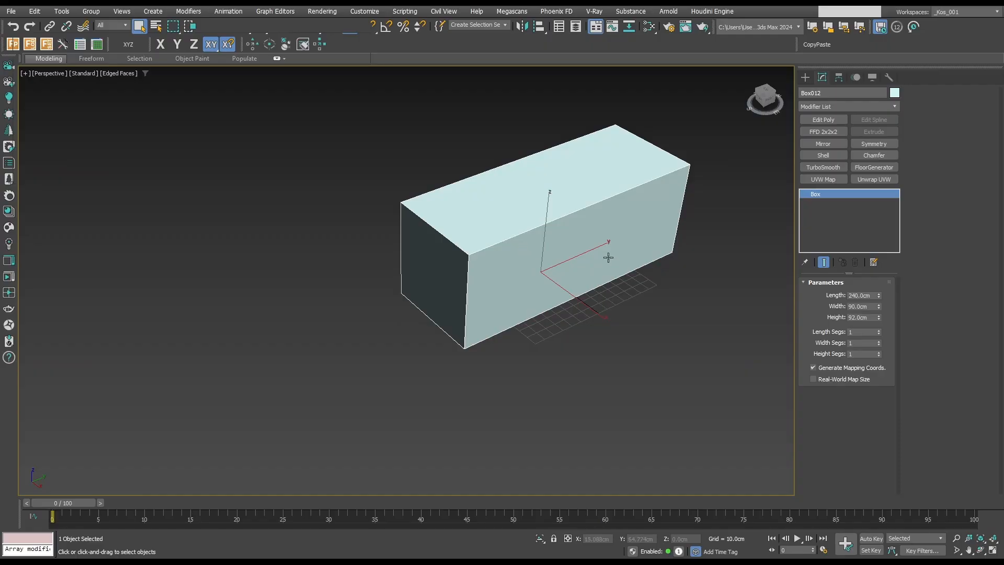
Convert the box to an editable poly and connect its long edges with a crosswise loop at mid-length.
middle_drag(605, 256, 562, 284)
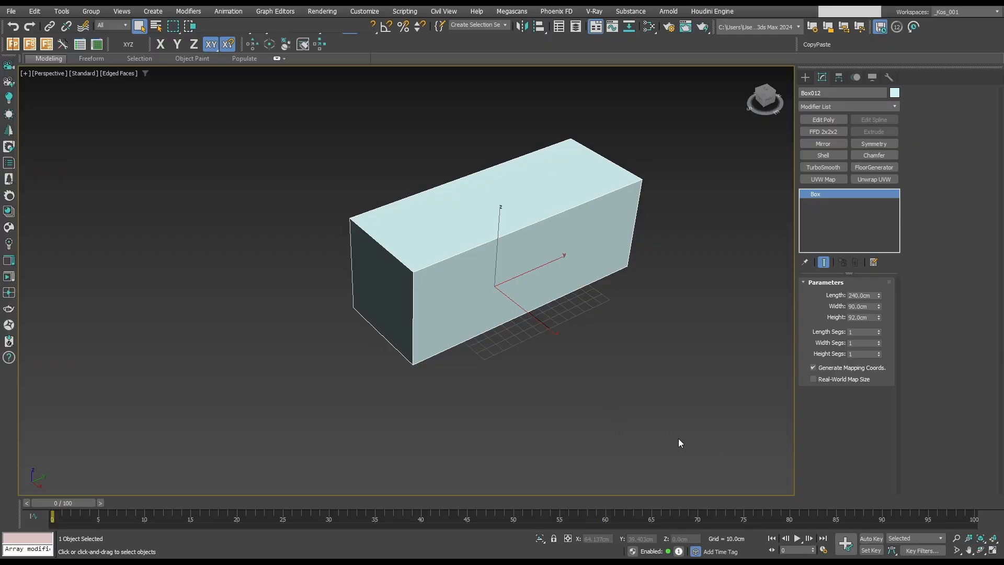
alt+middle_drag(510, 237, 523, 235)
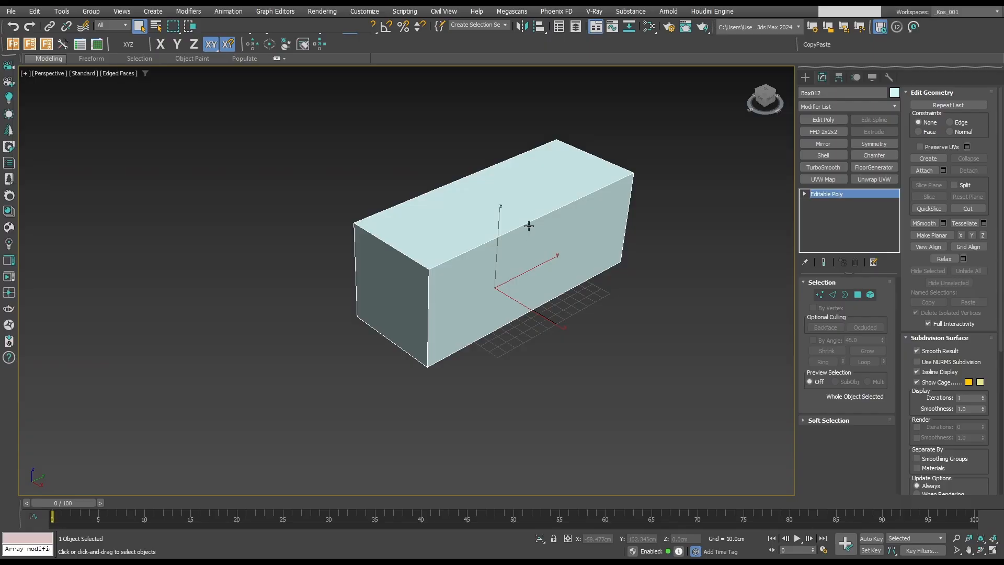
key(2)
click(523, 226)
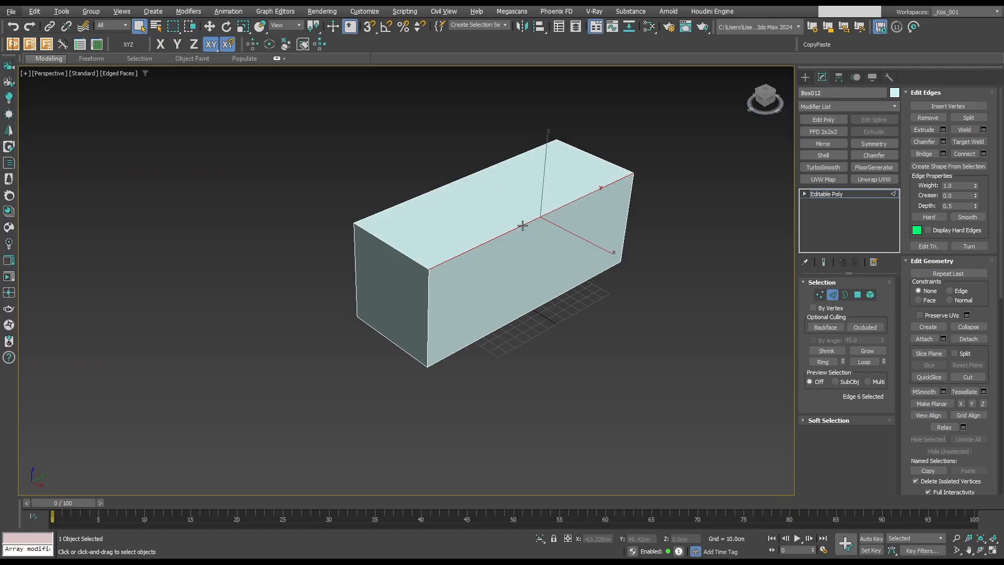
scroll(552, 223, down, 2)
key(alt+r)
key(ctrl+shift+e)
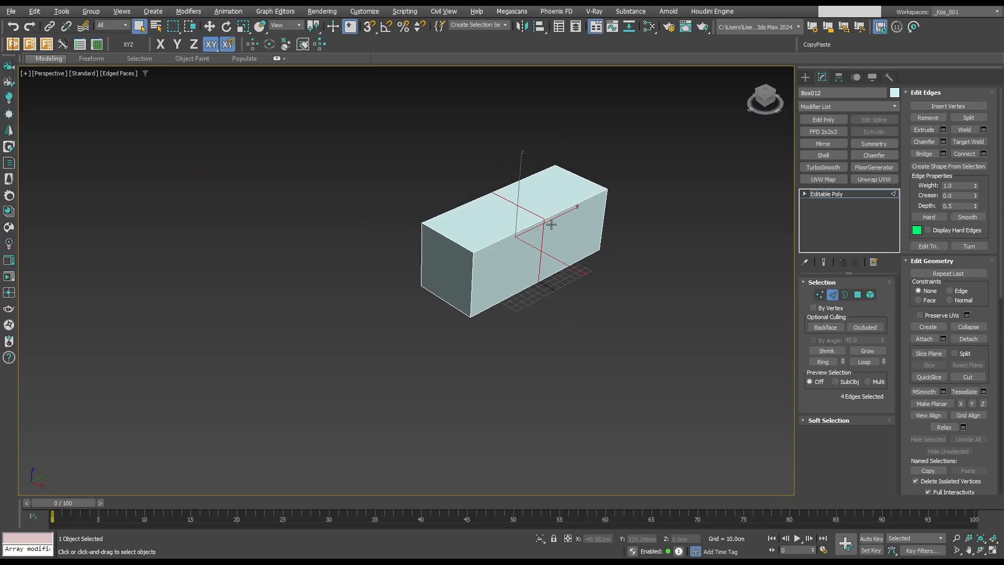
Add a crosswise edge loop halfway along the far half of the box.
scroll(551, 224, up, 4)
click(575, 200)
key(alt+r)
key(ctrl+shift+e)
click(484, 251)
key(alt+r)
key(ctrl+shift+e)
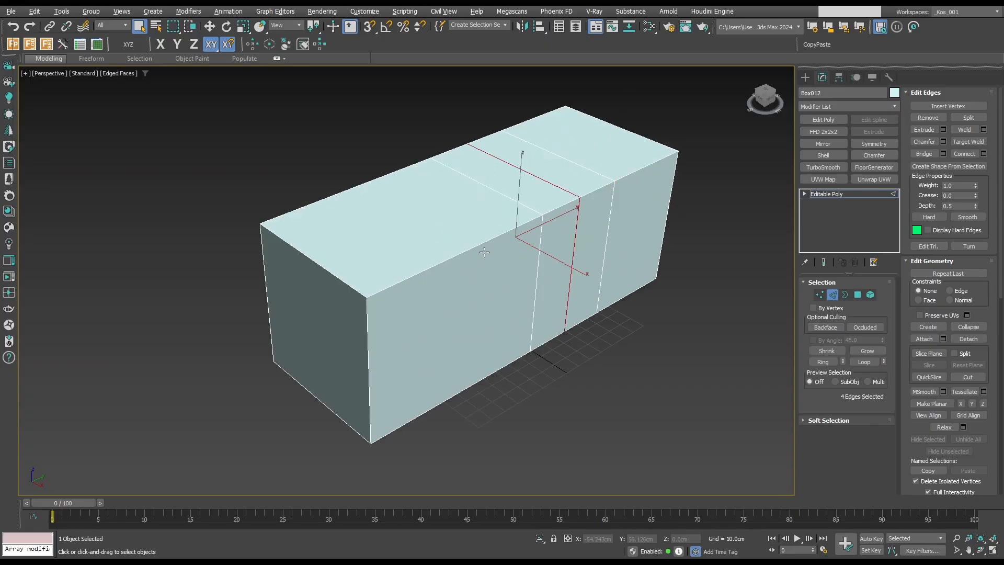
key(ctrl+z)
key(ctrl+z)
Add a crosswise edge loop through the middle of the near half of the box.
click(471, 246)
key(alt+r)
key(ctrl+shift+e)
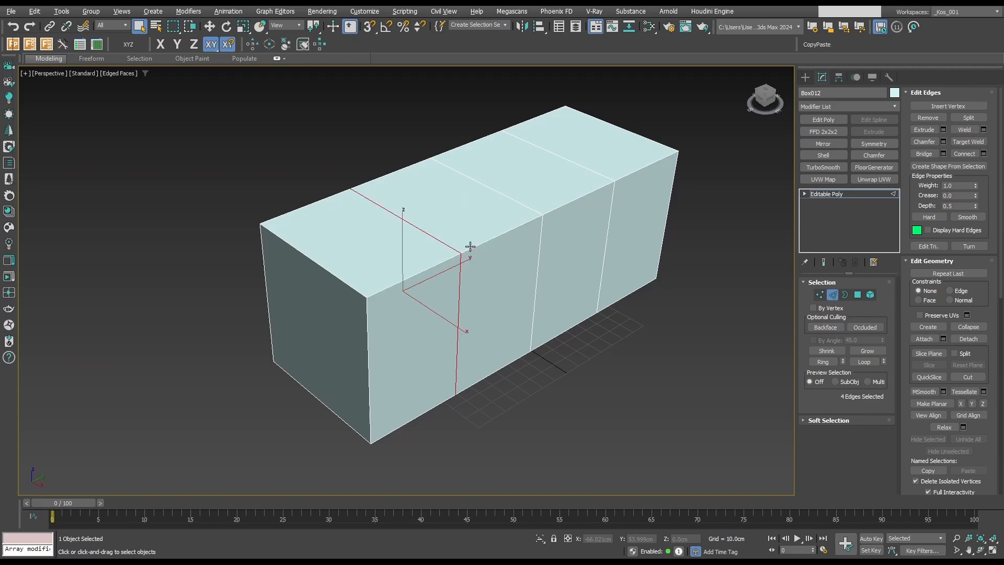
Connect the crosswise edges with one lengthwise edge loop through the middle of the box's width.
click(319, 269)
click(320, 268)
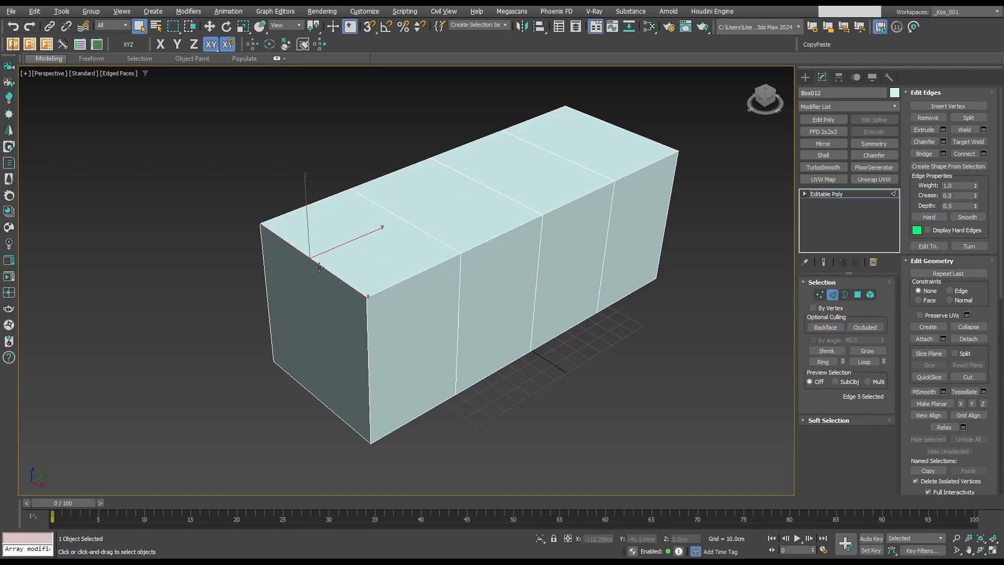
key(alt+r)
key(ctrl+shift+e)
Snap the lengthwise loop to the box's rear edge and offset it 30 cm inward along X.
middle_drag(513, 260, 556, 270)
key(w)
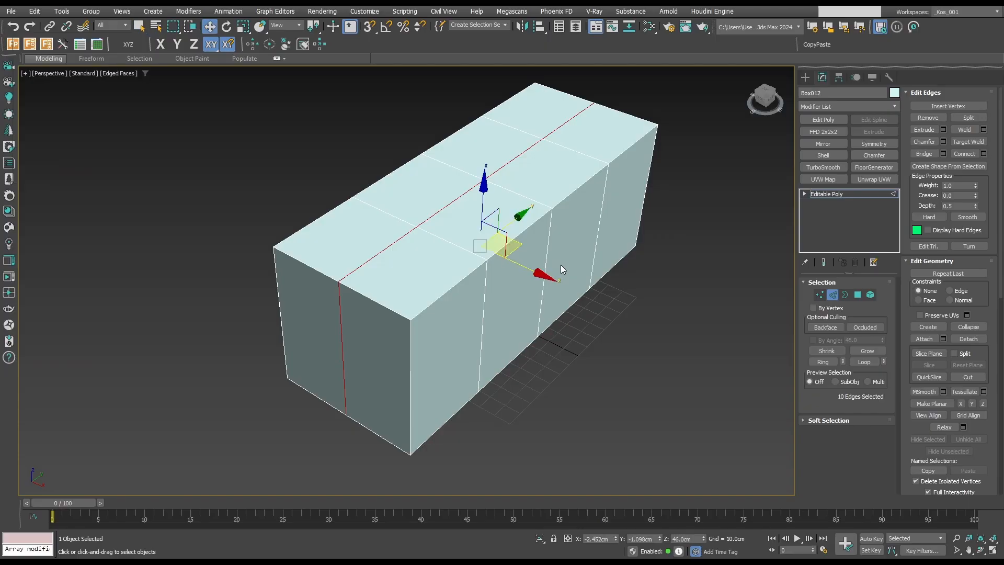
drag(542, 272, 276, 249)
key(s)
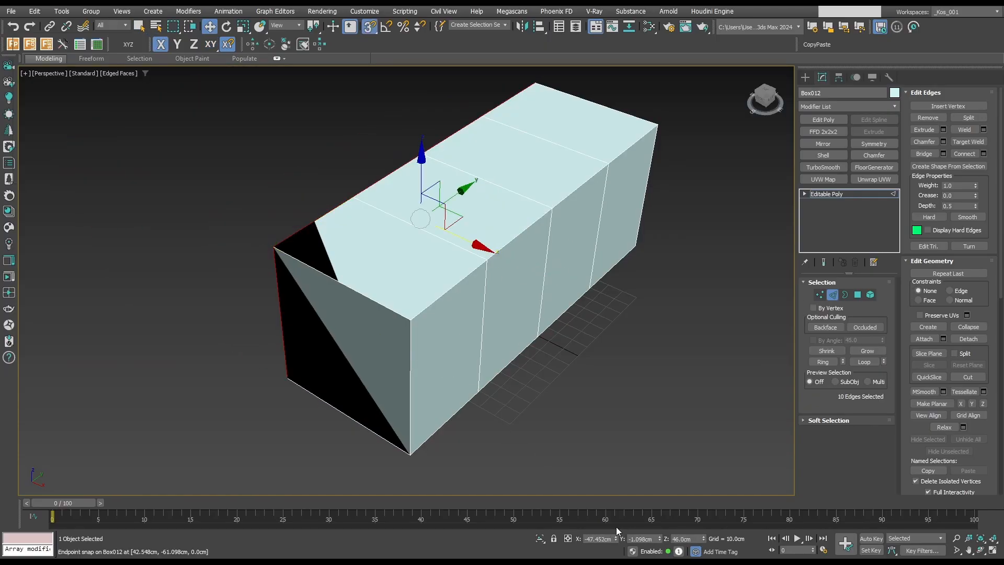
click(568, 539)
click(600, 538)
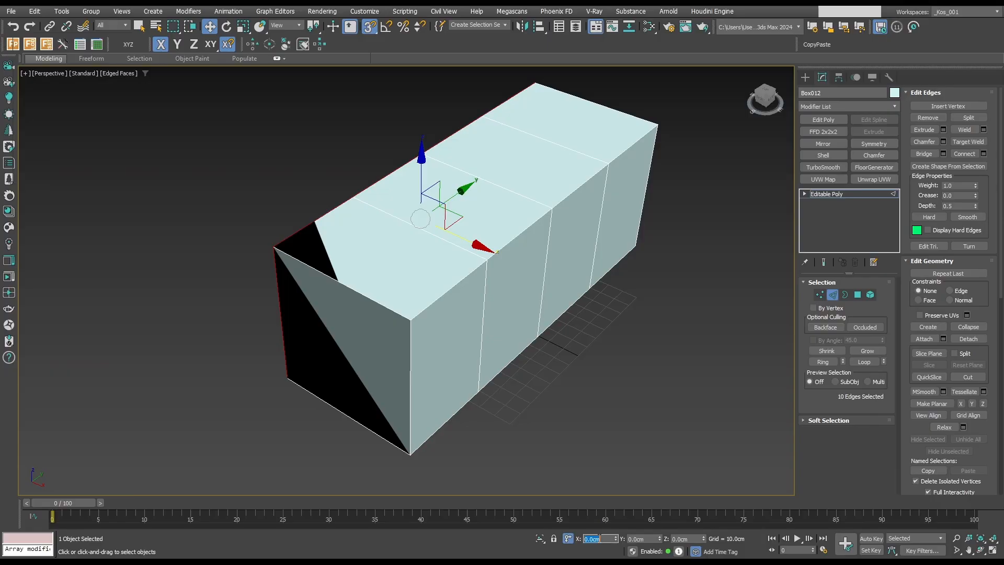
text(30)
key(Tab)
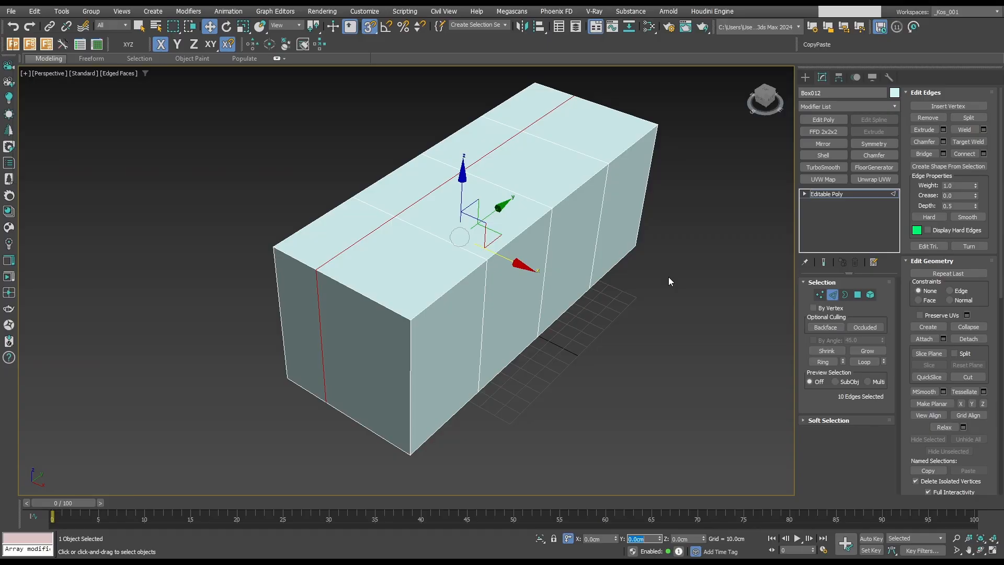
Connect the vertical edges with one horizontal edge loop around the box at mid-height.
alt+middle_drag(638, 266, 617, 257)
key(q)
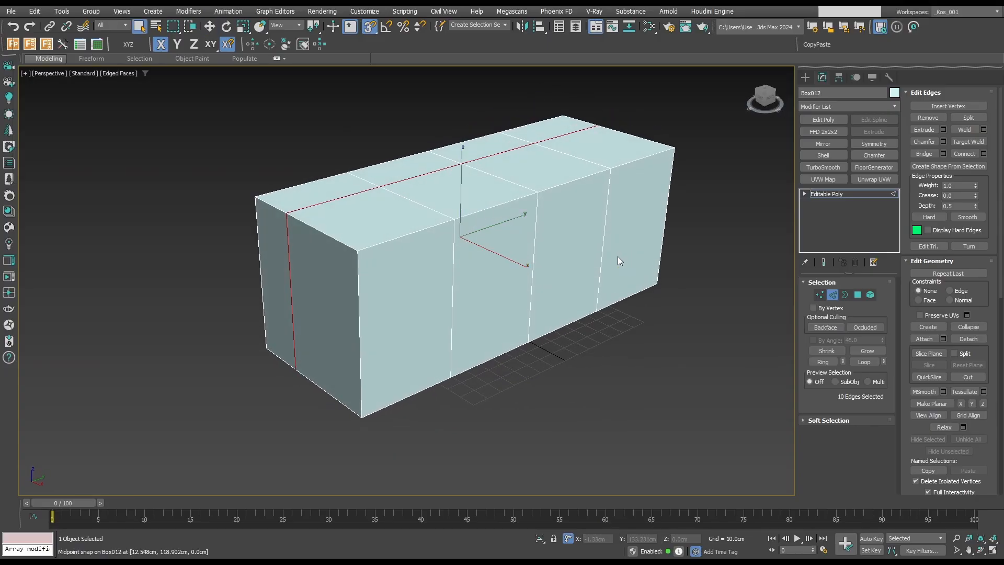
click(607, 257)
key(alt+r)
key(ctrl+shift+e)
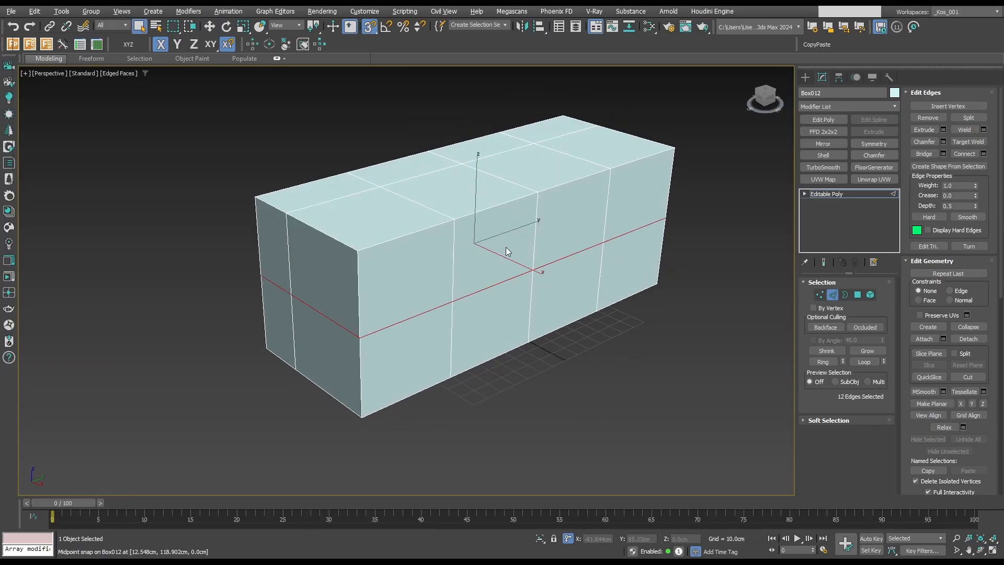
Snap the horizontal loop to the box's base, raise it 10 cm along Z, and deselect the box.
key(w)
drag(475, 192, 363, 416)
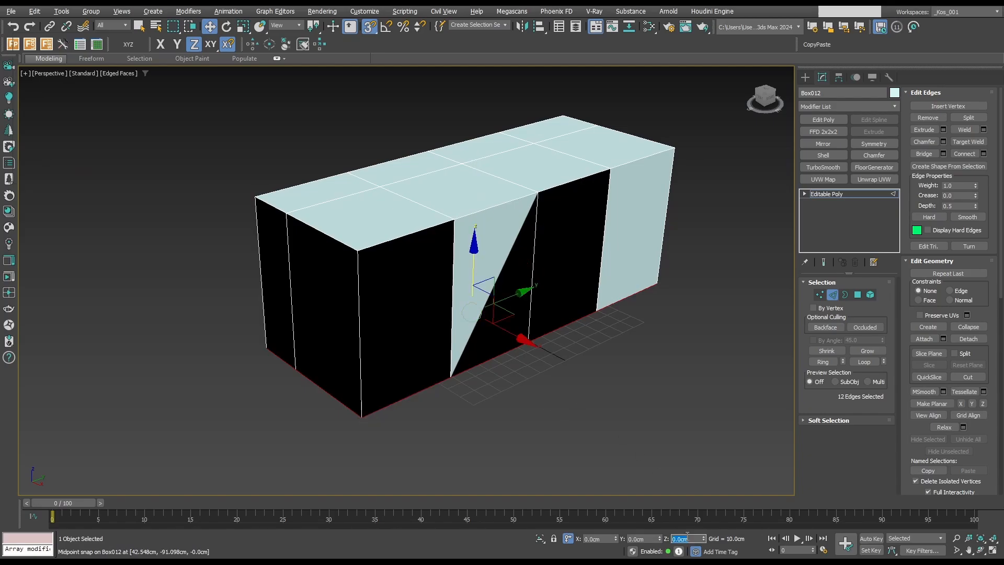
key(Tab)
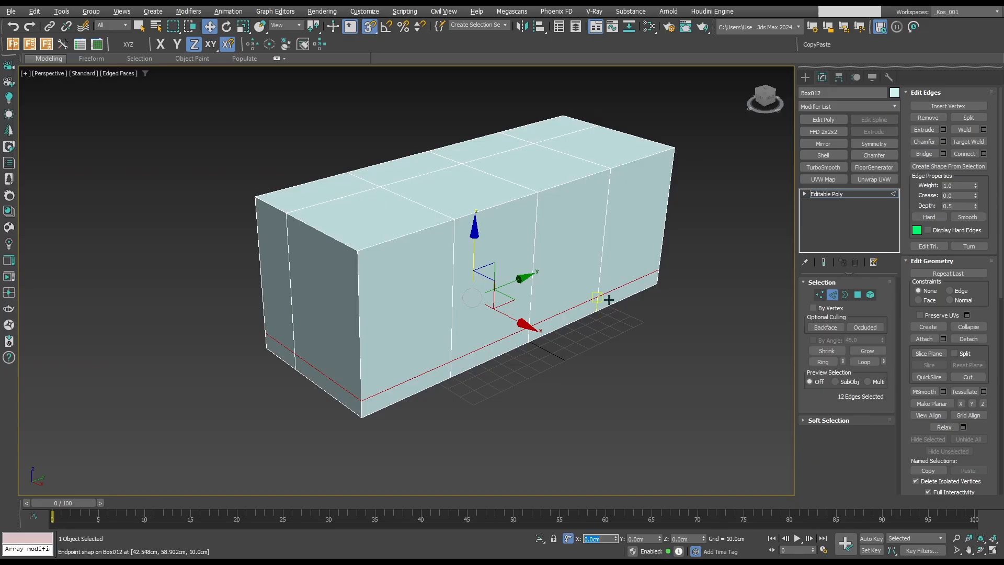
middle_drag(609, 295, 603, 267)
key(2)
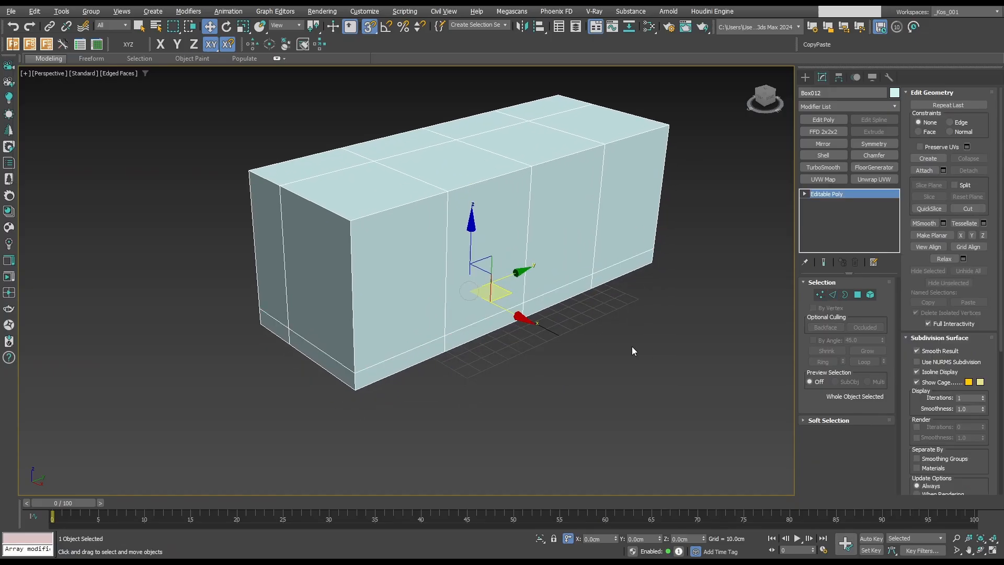
click(632, 346)
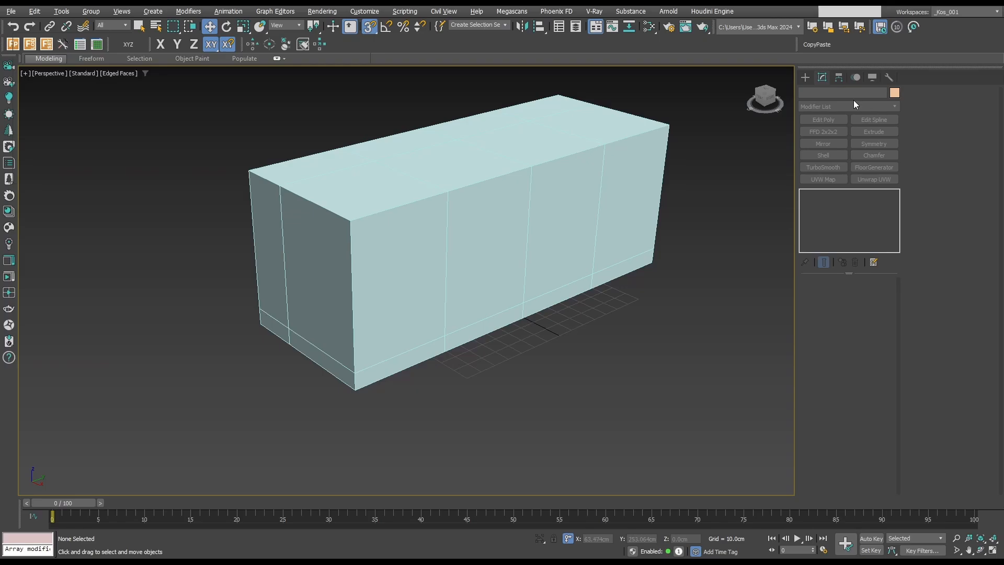
Draw a small standard box about 14.5 × 9.5 × 10 cm on the grid beside the island's base corner.
click(807, 78)
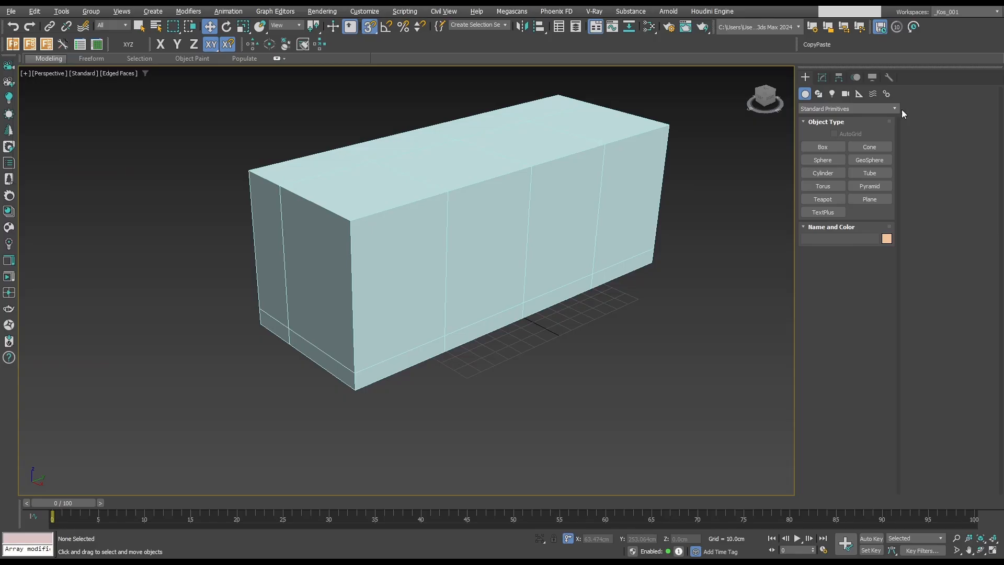
click(819, 147)
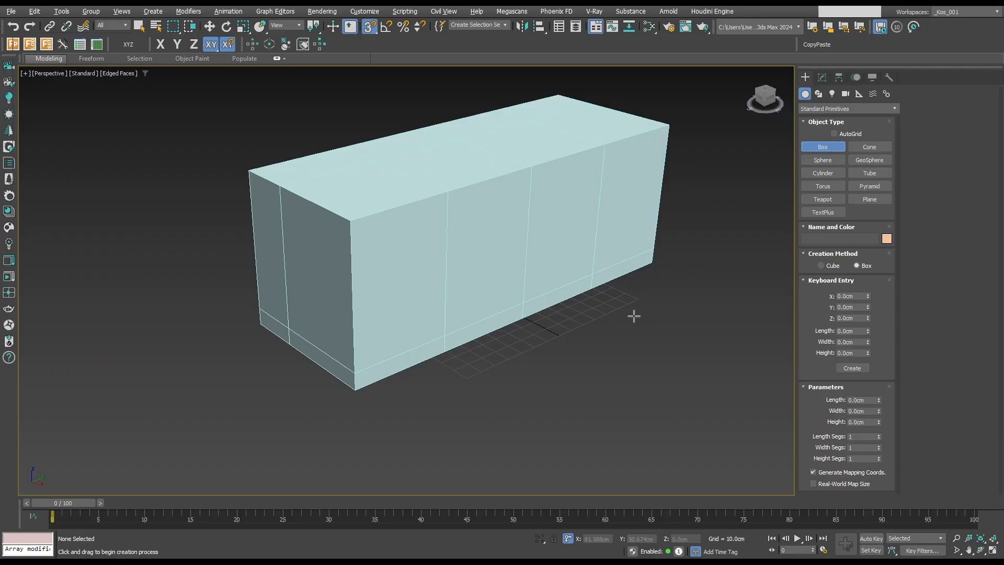
drag(635, 314, 633, 322)
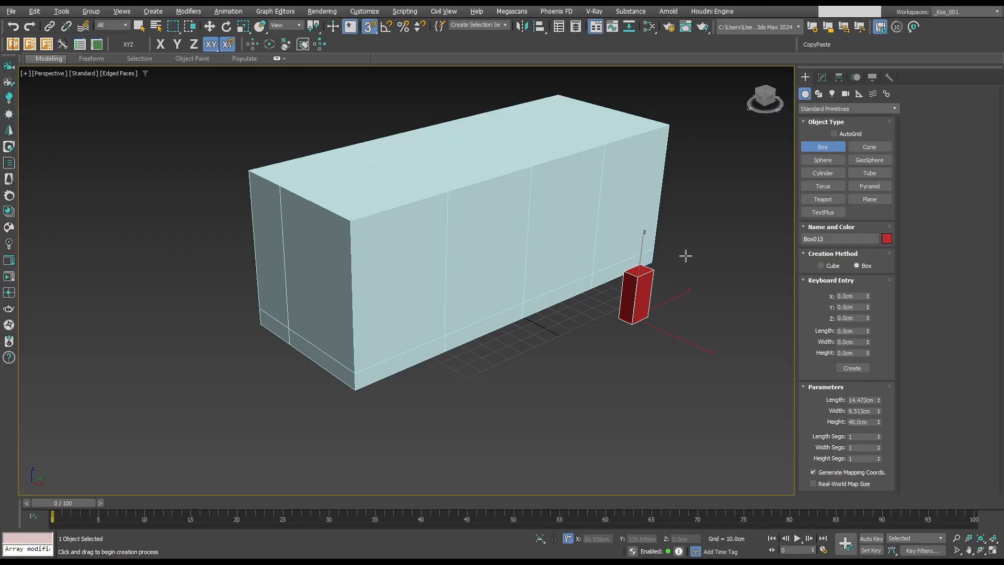
click(672, 301)
key(w)
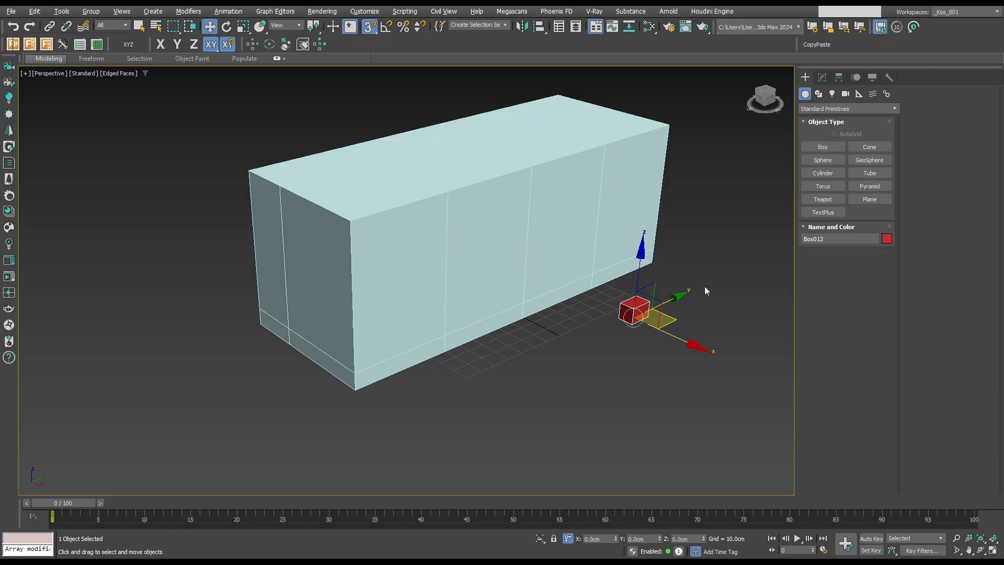
Set the small box's length, width and height to 2.5 cm each.
click(823, 77)
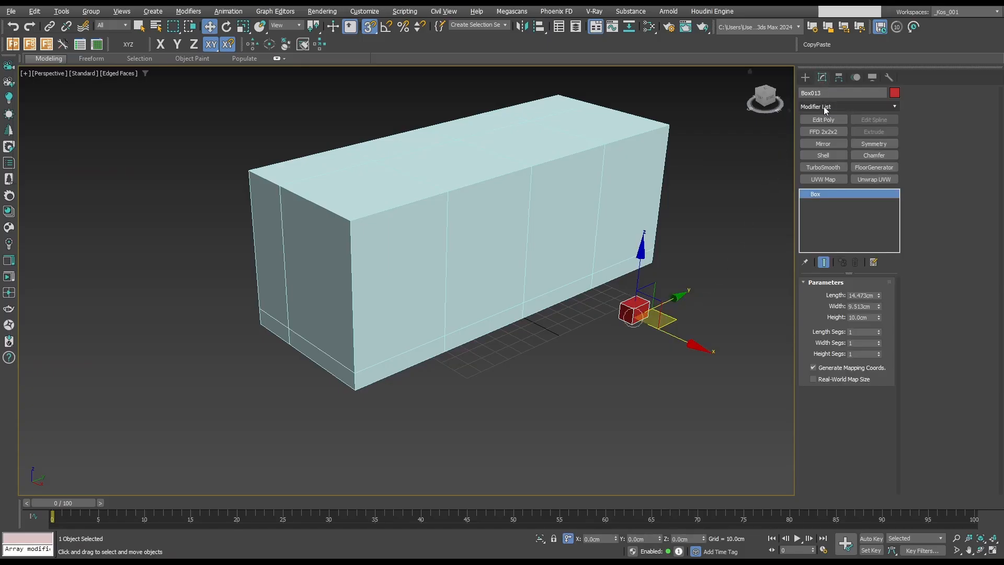
double_click(863, 295)
text(2.5)
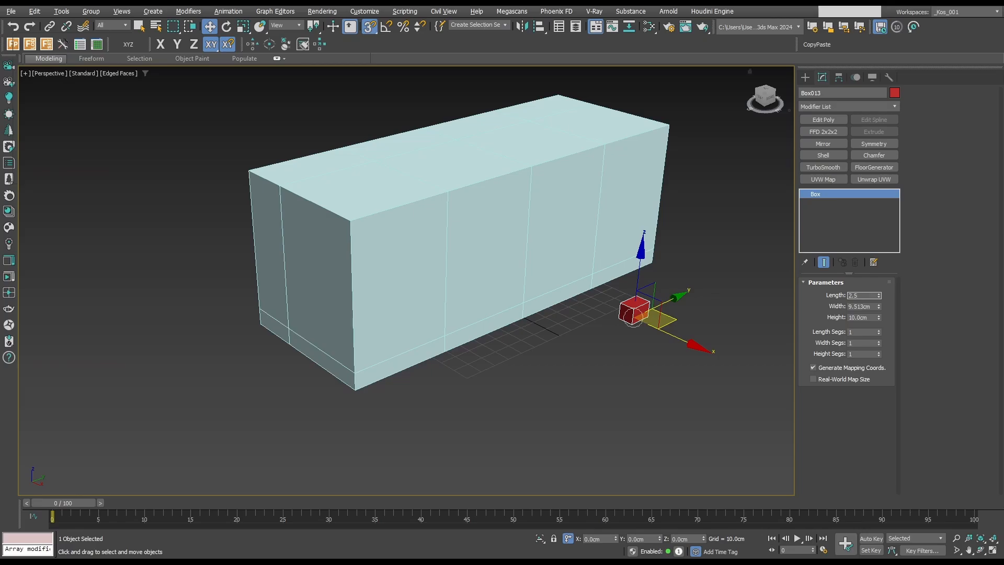
double_click(868, 306)
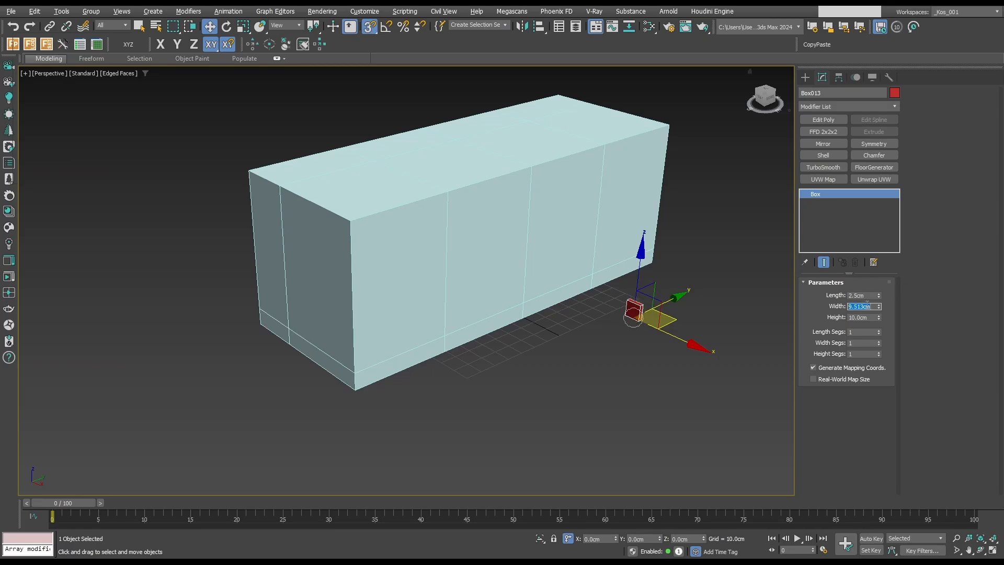
text(2.5)
key(Tab)
text(2.5)
key(Tab)
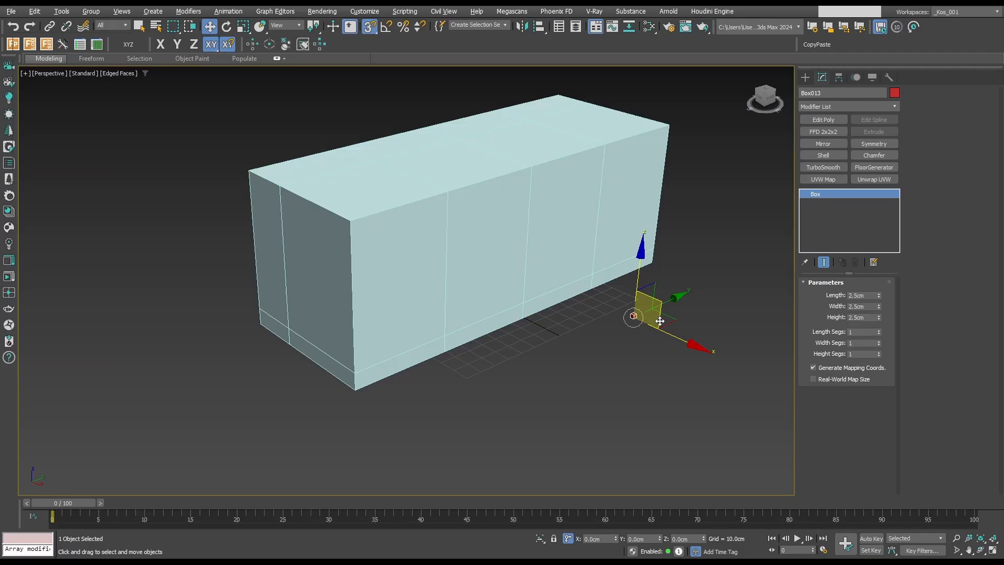
Show the scene in wireframe and snap the 2.5 cm cube into the island's nearest base corner.
key(z)
key(t)
key(F3)
scroll(659, 320, down, 9)
key(space)
scroll(577, 285, down, 5)
drag(654, 316, 498, 152)
scroll(557, 234, up, 8)
scroll(591, 230, down, 8)
alt+middle_drag(591, 235, 558, 202)
scroll(558, 202, up, 5)
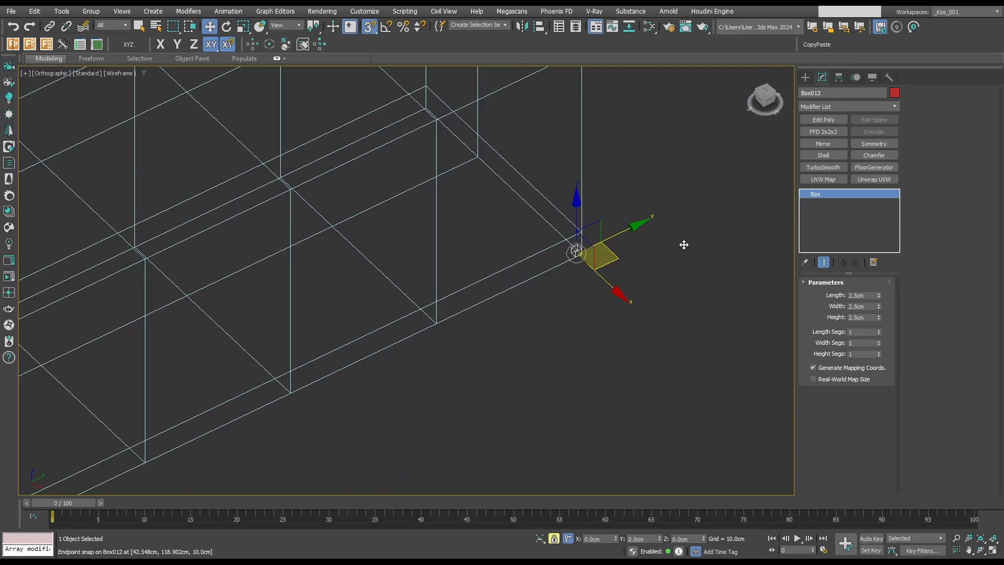
Convert the corner cube to an Editable Poly and enter polygon editing.
key(alt+e)
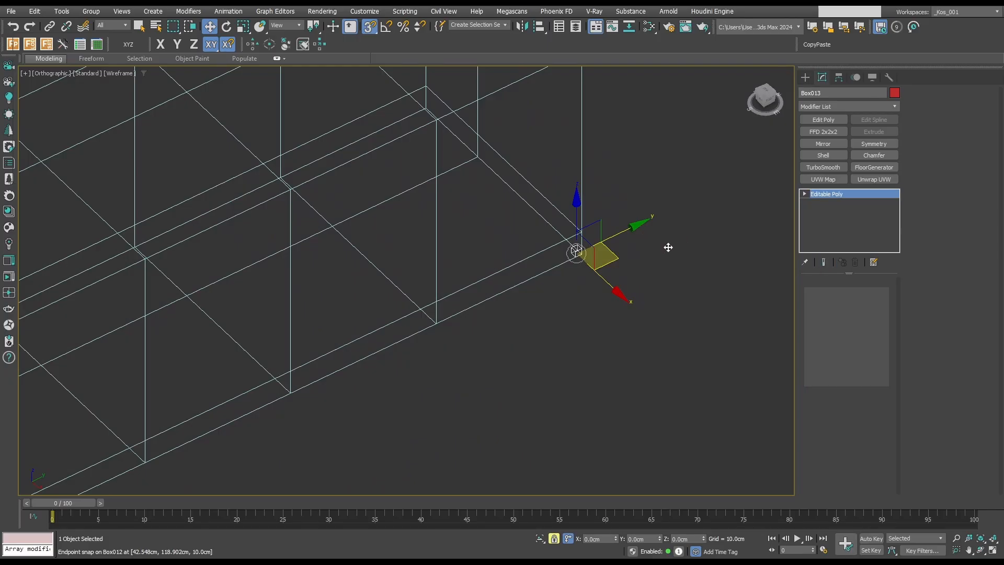
scroll(579, 246, up, 5)
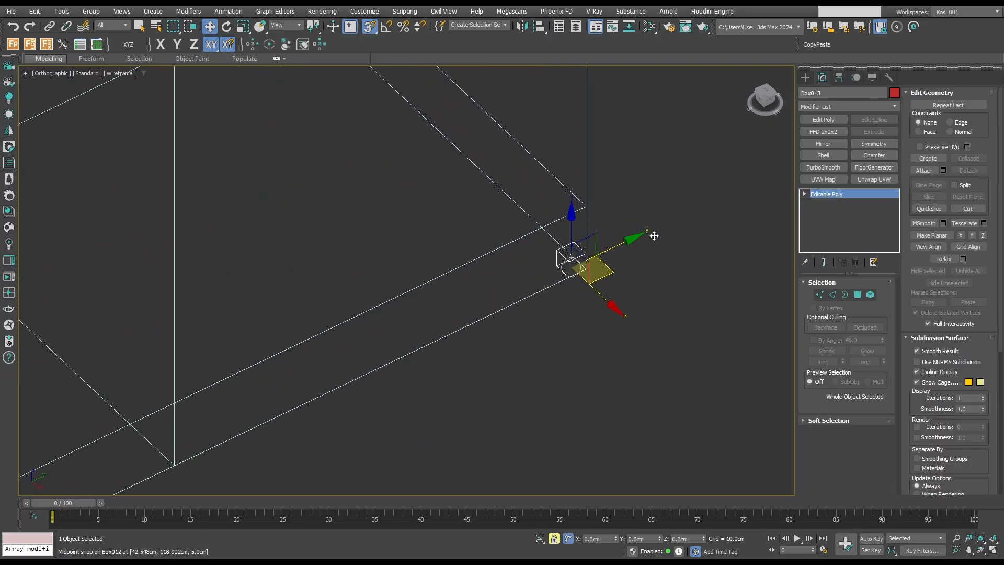
key(4)
key(q)
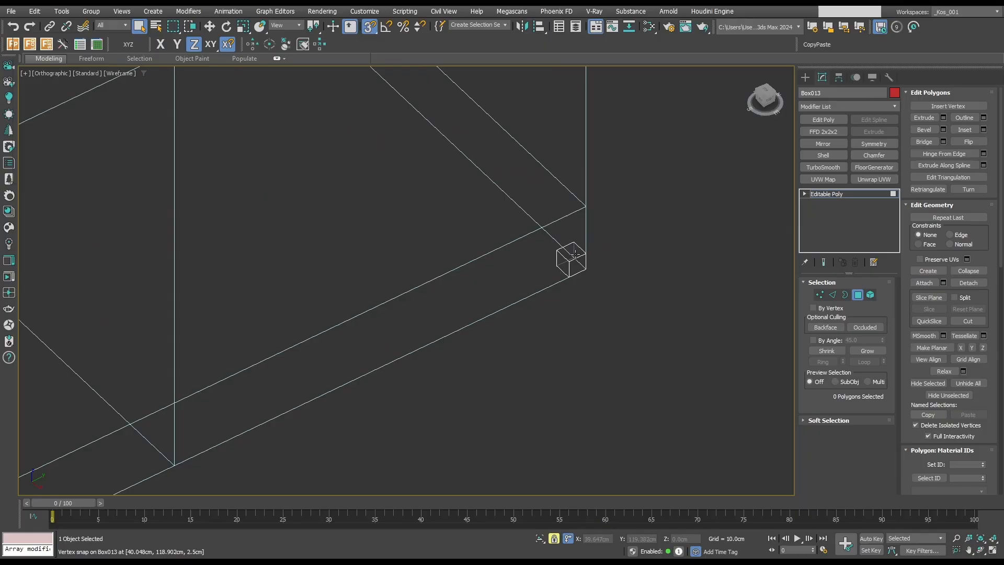
key(4)
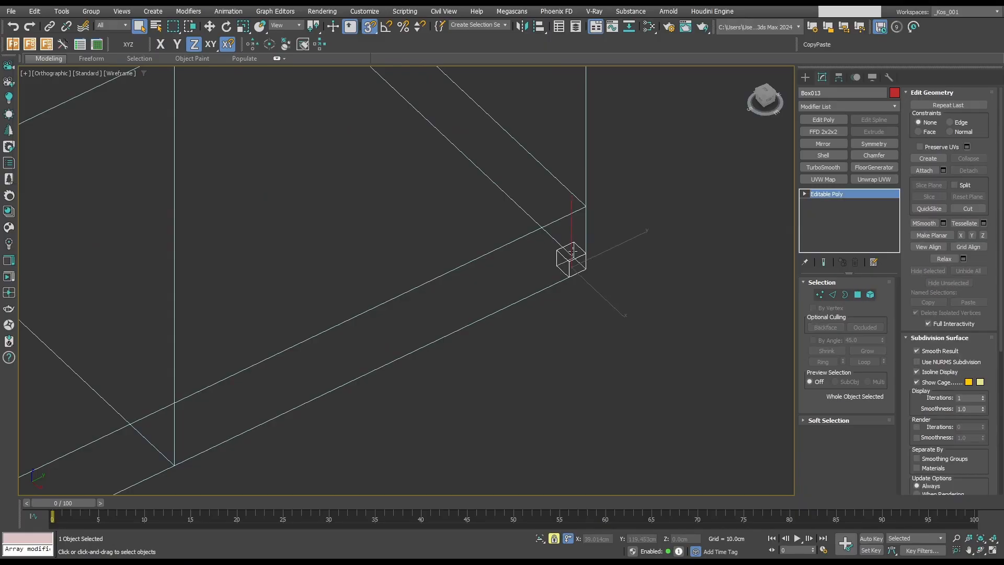
key(4)
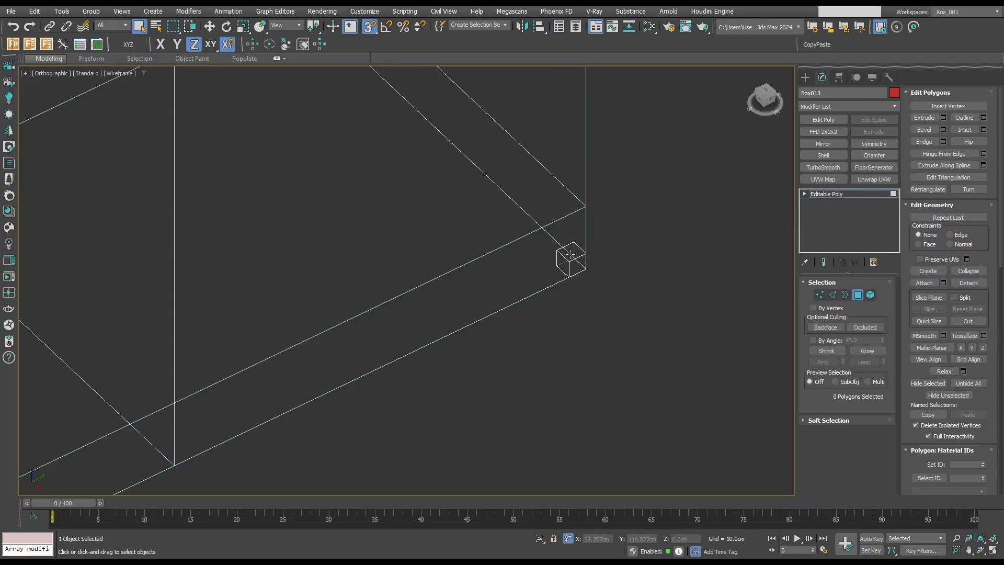
Extrude the cube's top polygon upward into a post about 70 cm tall, ending in a 2.5 cm segment.
click(572, 252)
scroll(586, 257, down, 3)
key(w)
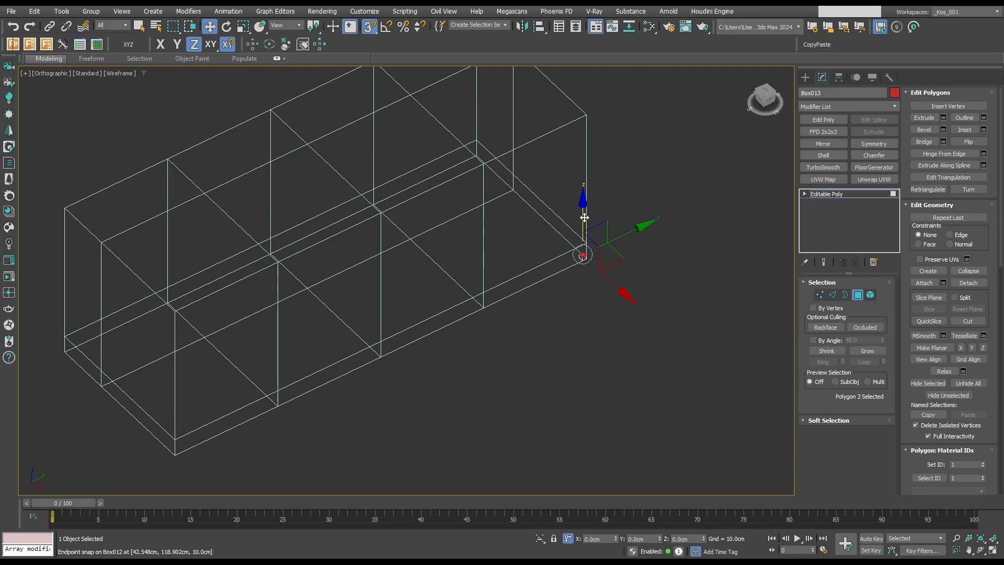
drag(584, 217, 647, 122)
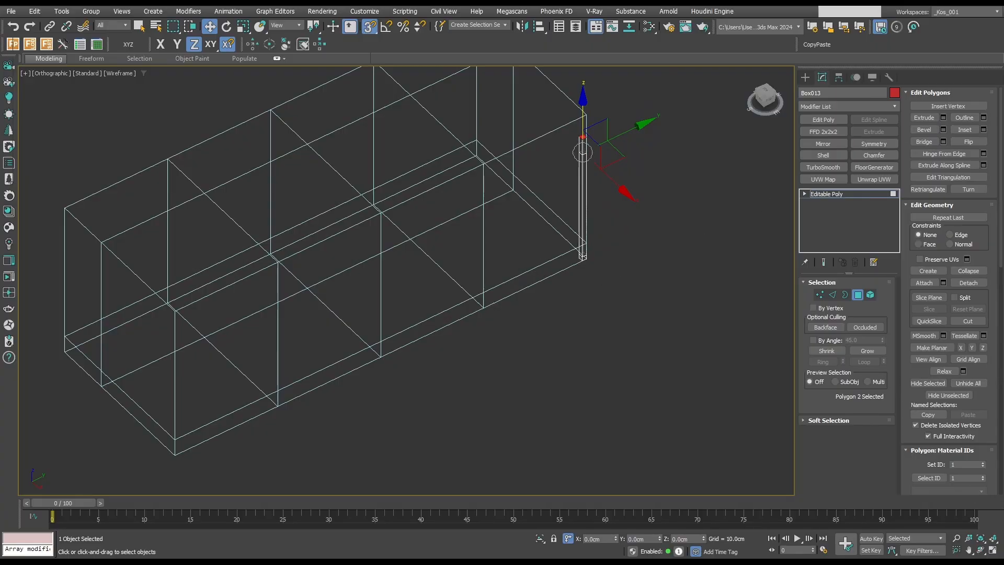
text(2.5)
key(Return)
click(482, 304)
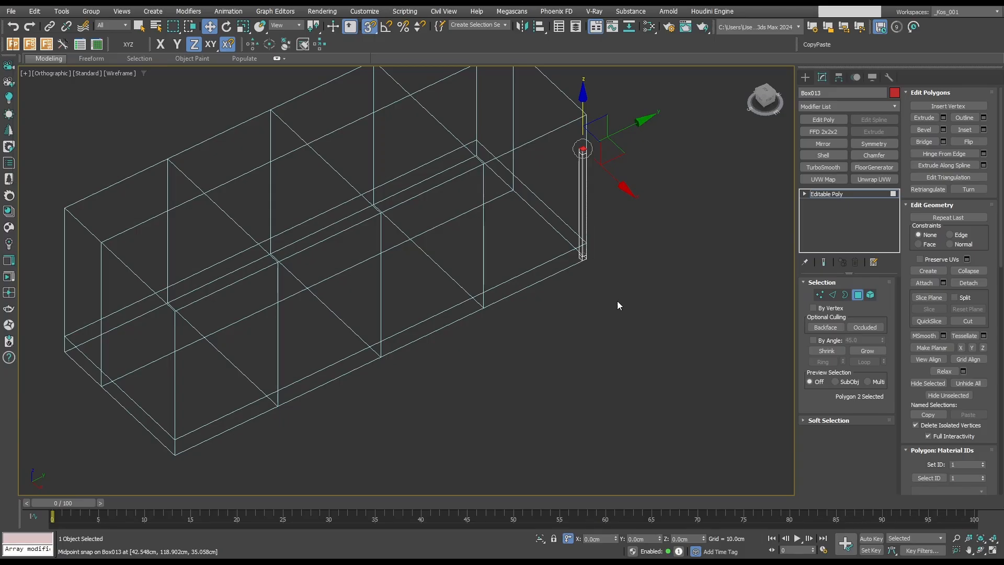
Clone the post element along Y in the top view and snap the copy into the corner at the island's other end.
key(5)
drag(632, 296, 552, 86)
key(t)
key(z)
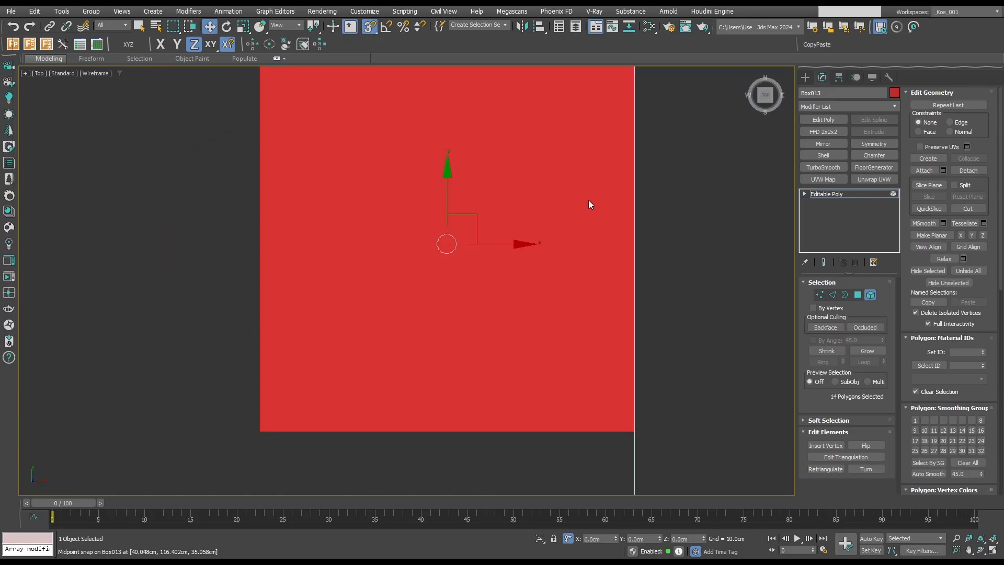
scroll(580, 209, down, 8)
key(space)
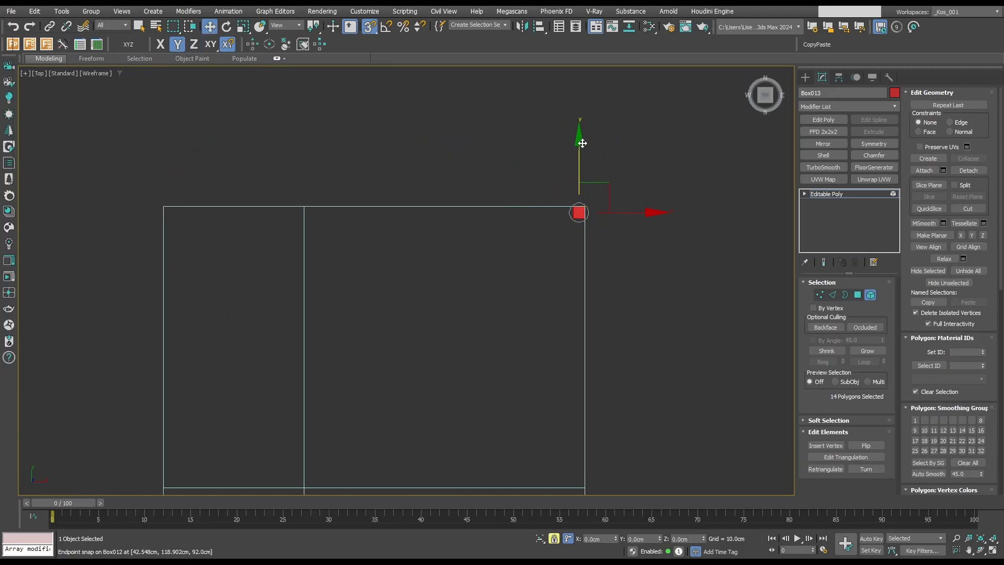
scroll(563, 211, up, 5)
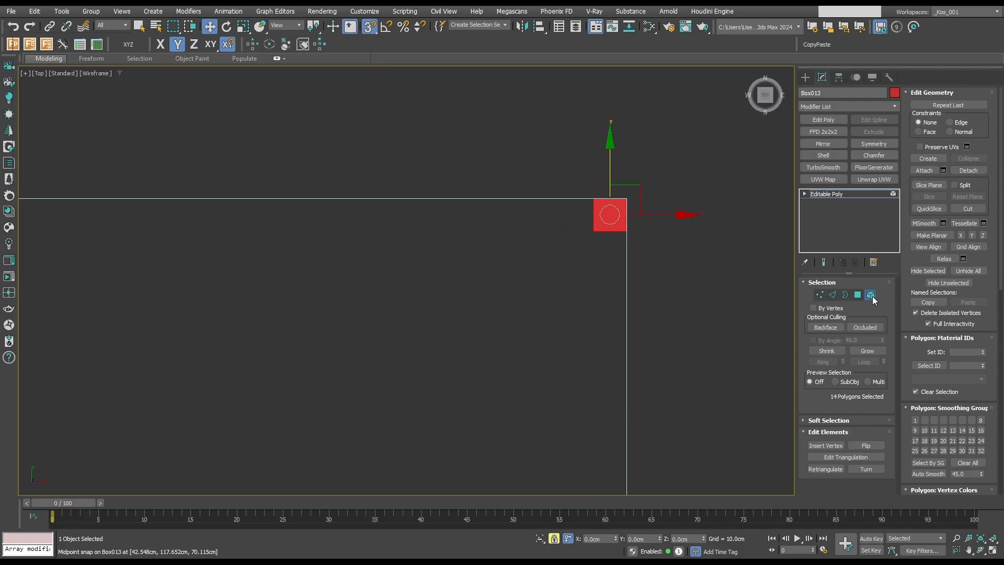
scroll(672, 213, down, 2)
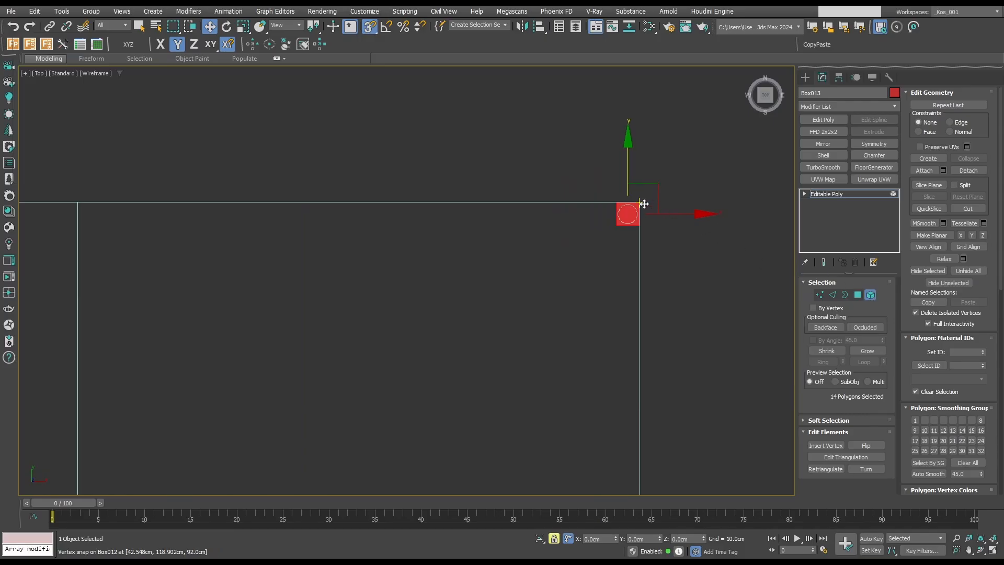
scroll(647, 274, down, 10)
drag(642, 200, 587, 332)
scroll(655, 299, up, 4)
scroll(639, 372, up, 8)
scroll(567, 352, up, 5)
scroll(585, 331, down, 6)
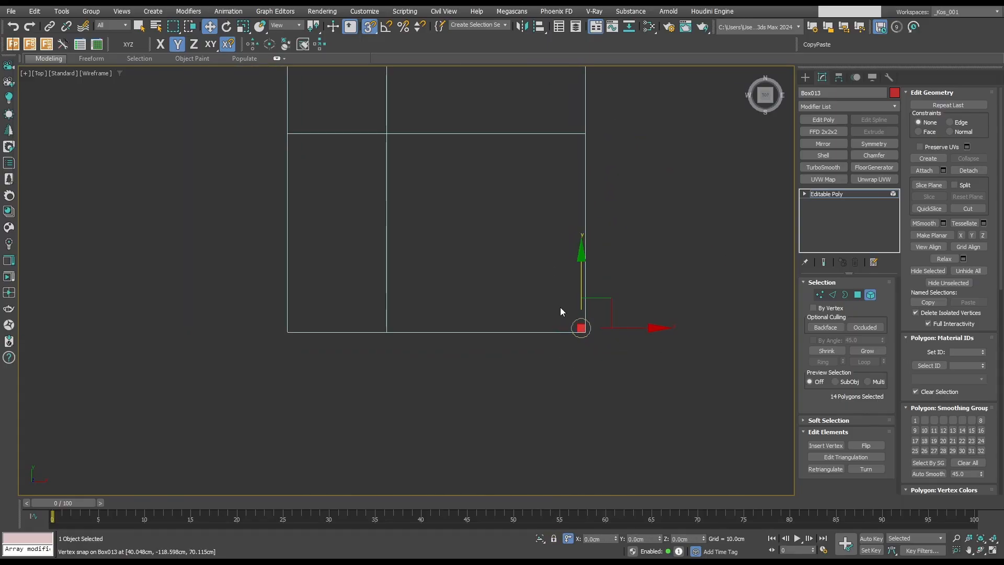
Clone both post elements together along X and snap the copies into the two corners on the island's opposite long side.
scroll(577, 333, down, 5)
drag(552, 109, 664, 405)
key(space)
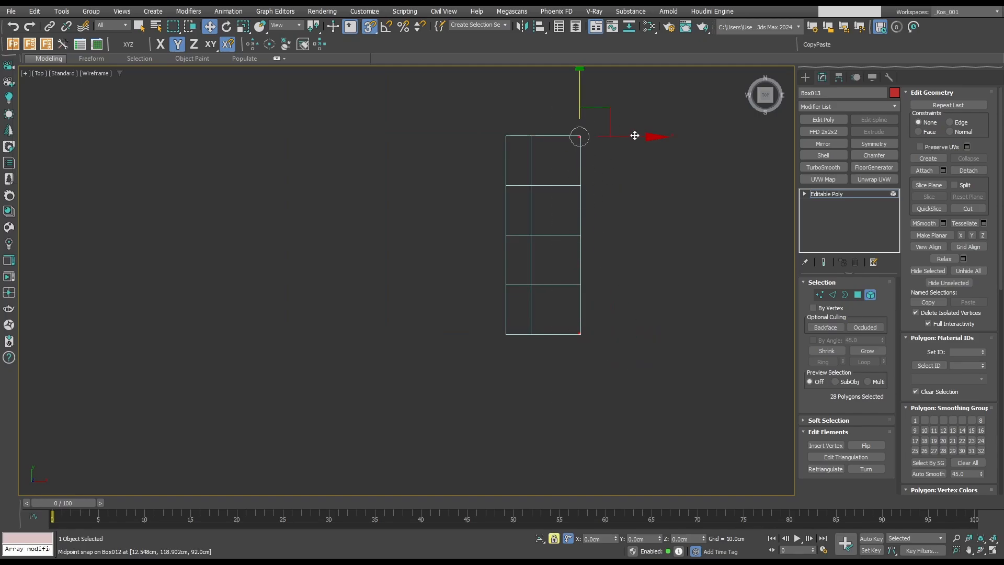
scroll(575, 340, up, 2)
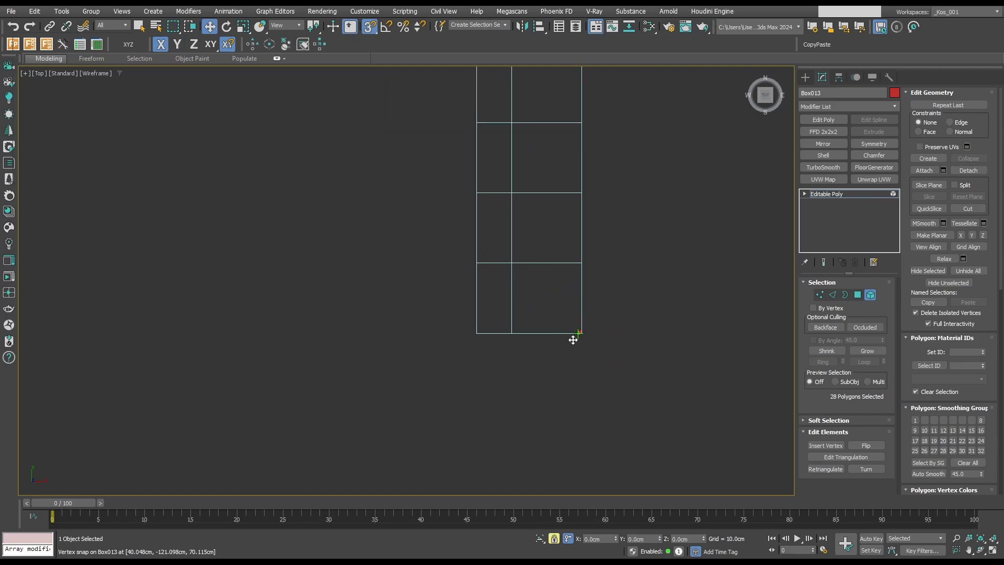
scroll(503, 350, up, 2)
shift+drag(574, 339, 448, 321)
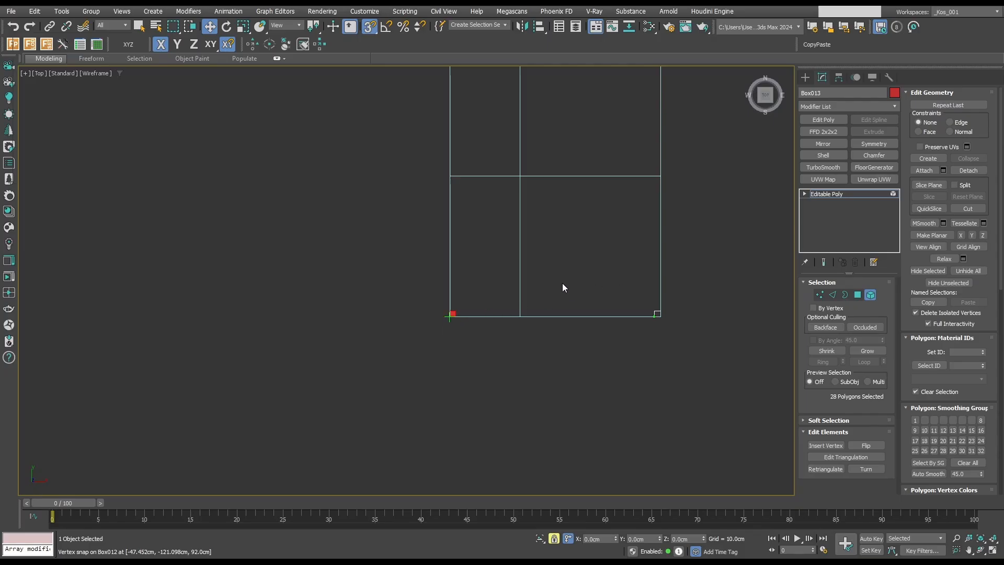
Bridge the facing bottom-segment polygons of the two front posts to form a base rail along the island's long side.
scroll(549, 278, down, 3)
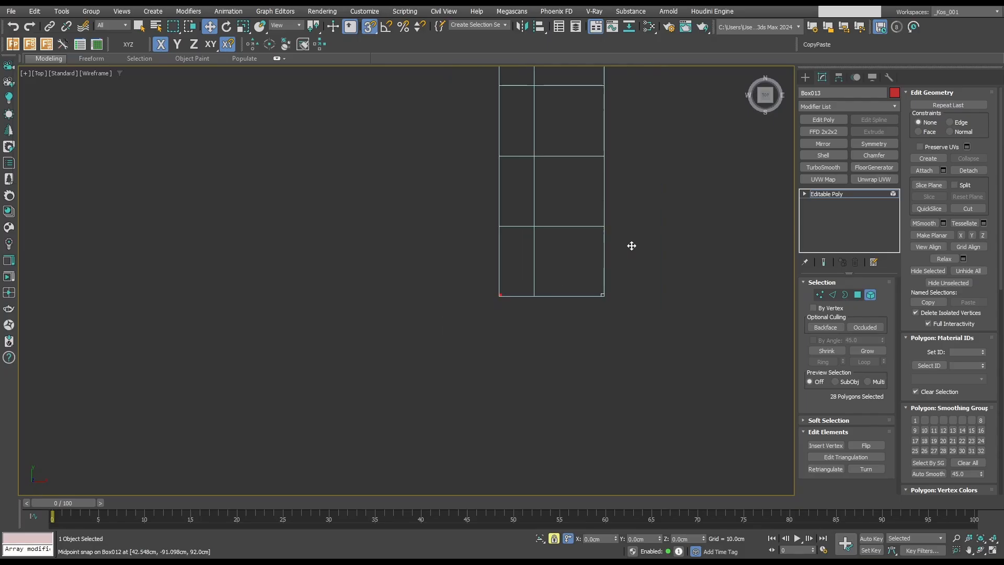
scroll(633, 251, down, 4)
alt+middle_drag(633, 260, 611, 273)
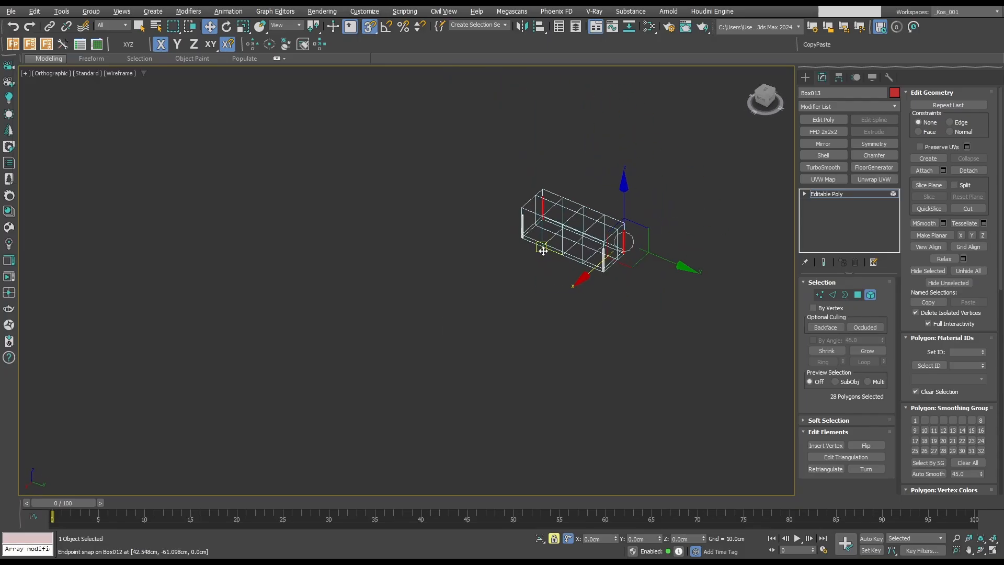
scroll(536, 230, up, 5)
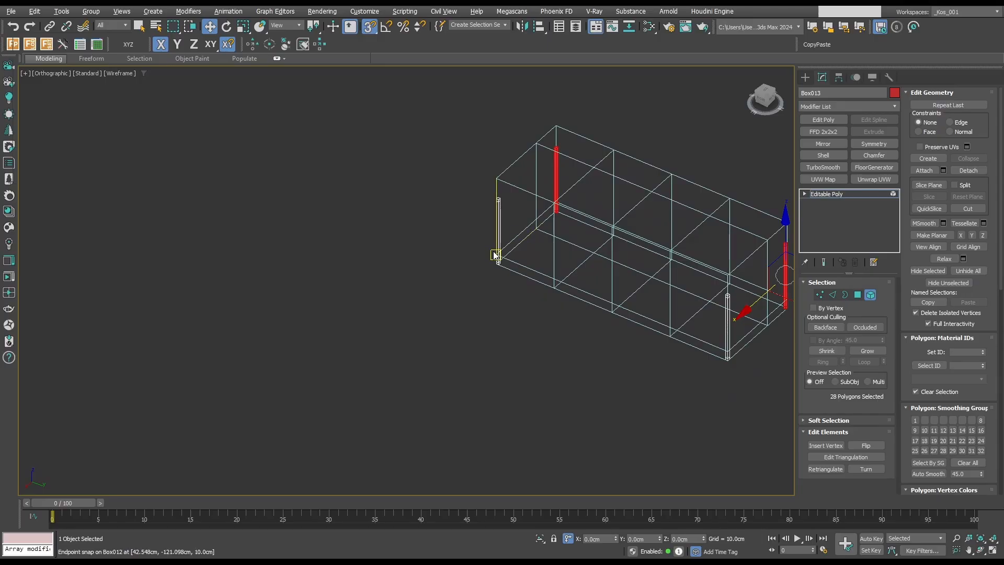
scroll(496, 256, up, 2)
middle_drag(523, 267, 504, 244)
scroll(520, 268, down, 1)
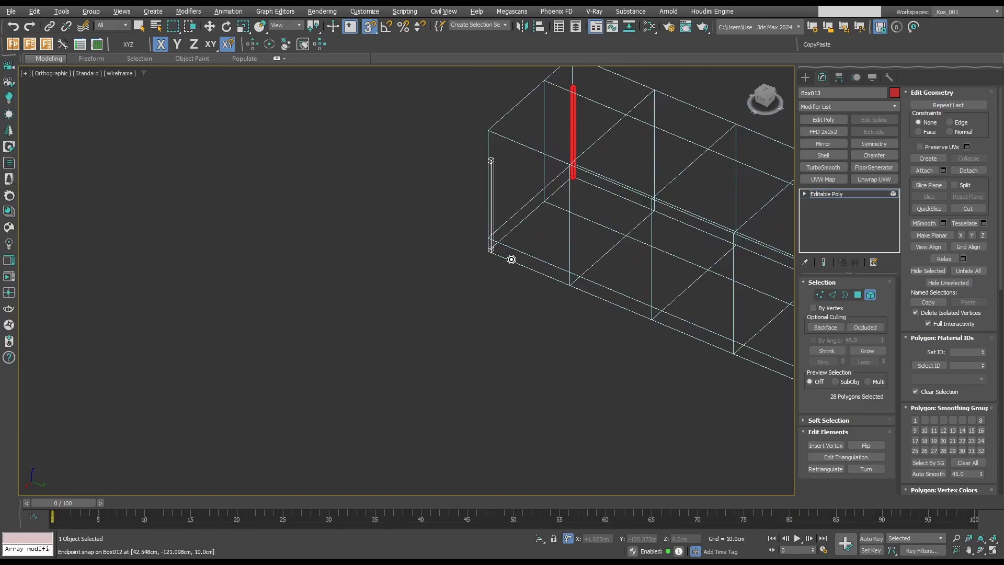
key(q)
key(4)
scroll(498, 248, up, 2)
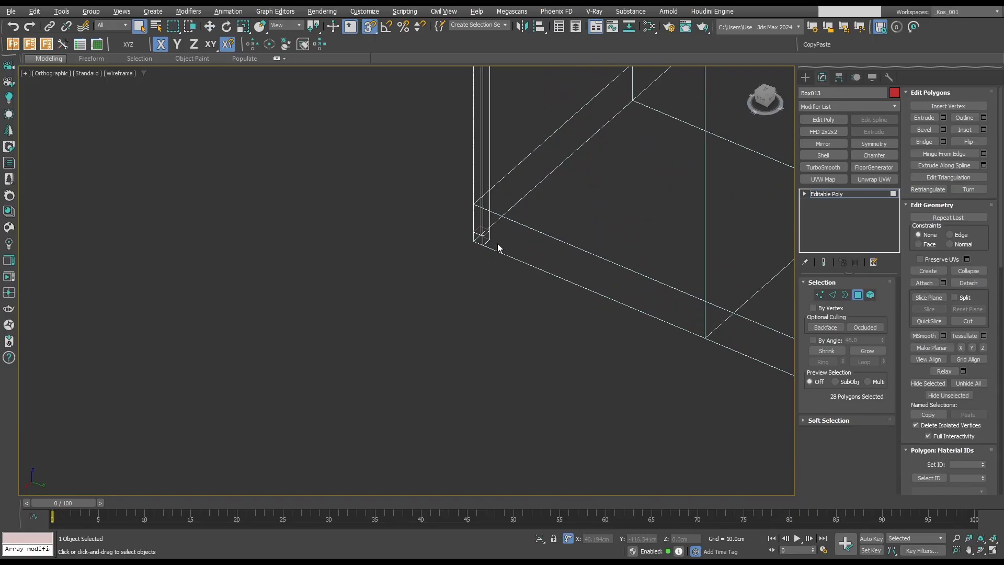
click(498, 248)
scroll(560, 281, down, 5)
scroll(647, 208, up, 2)
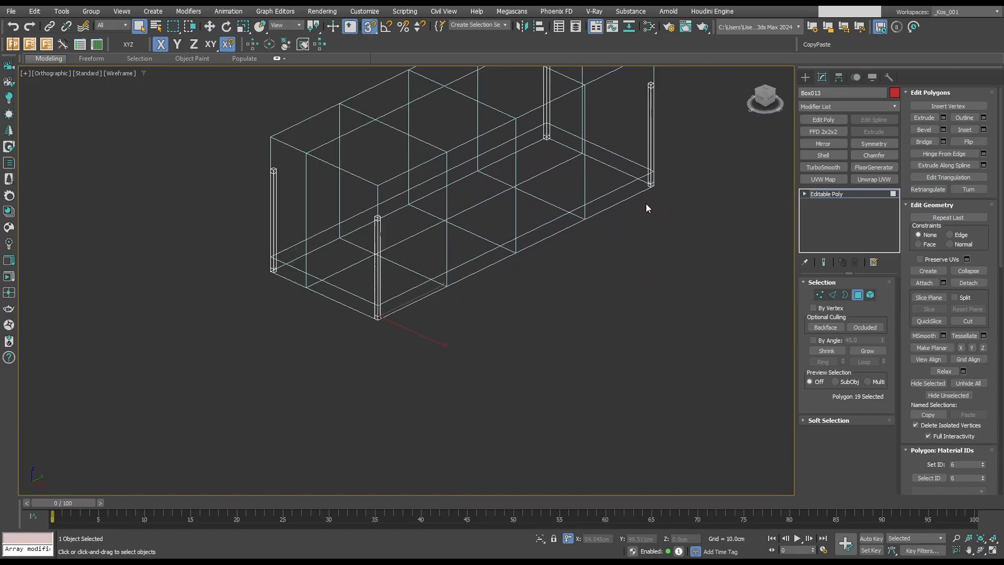
scroll(648, 208, up, 2)
scroll(651, 176, up, 3)
ctrl+click(649, 182)
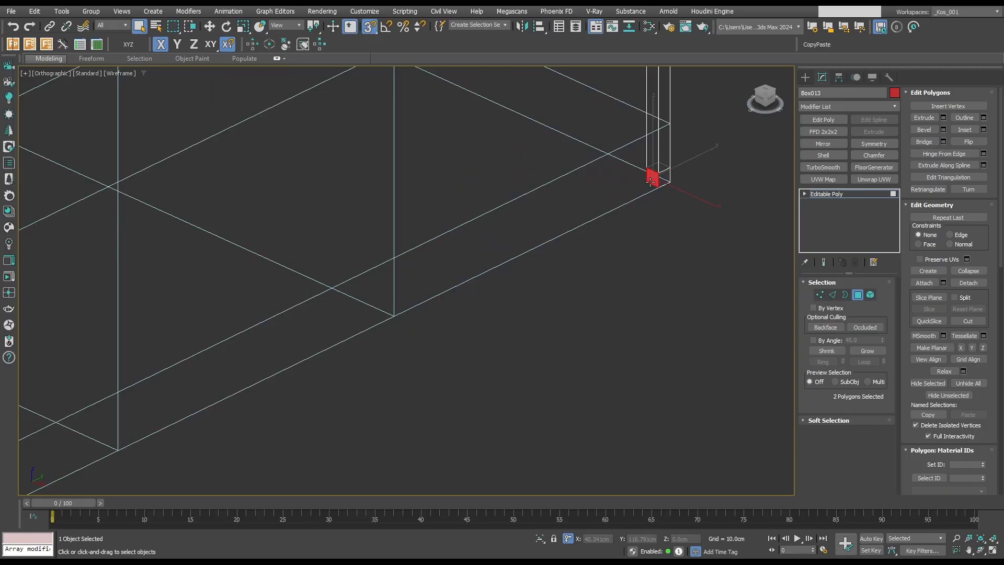
click(925, 141)
Bridge the facing top-segment polygons of the same two front posts to form the upper rail of the long side.
scroll(669, 240, down, 6)
alt+middle_drag(669, 251, 573, 254)
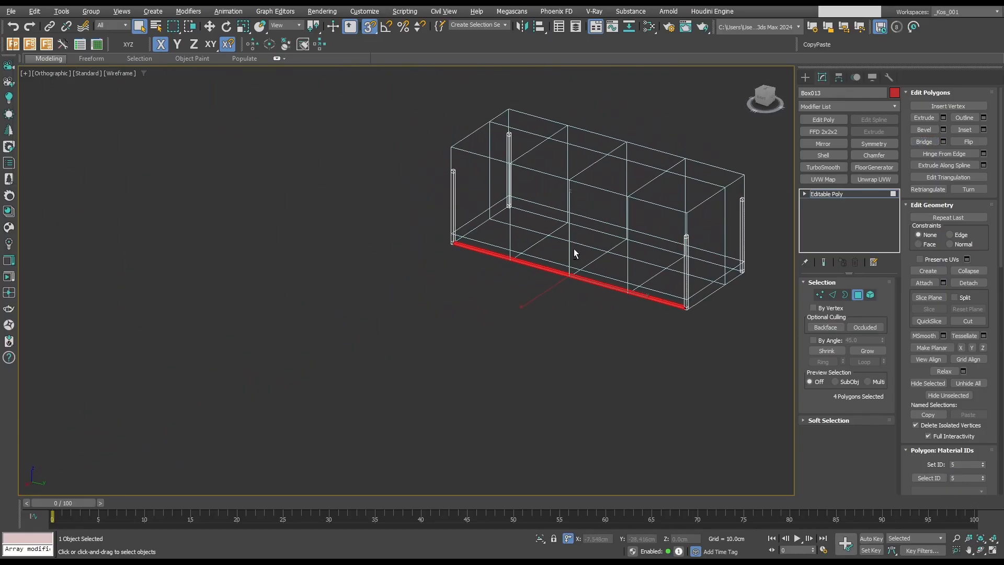
scroll(454, 177, up, 7)
click(459, 158)
scroll(466, 189, down, 6)
key(alt+z)
alt+middle_drag(501, 222, 609, 218)
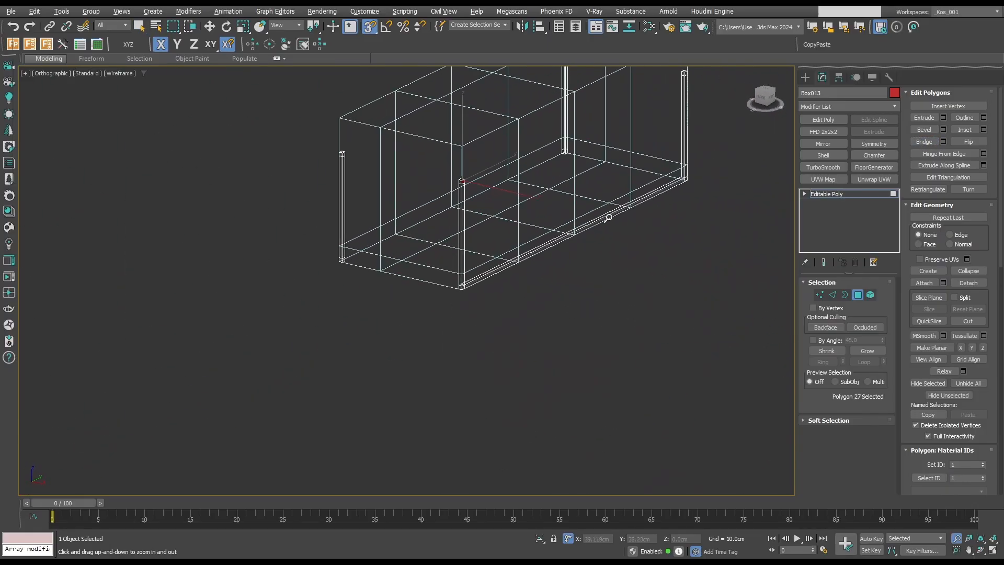
middle_drag(643, 123, 569, 222)
key(q)
scroll(638, 135, up, 6)
ctrl+click(631, 112)
scroll(601, 195, down, 5)
click(924, 142)
Bridge the facing top-segment polygons of the two posts at one short end to form its upper crossbar.
scroll(547, 148, down, 3)
scroll(394, 211, up, 5)
scroll(393, 212, up, 4)
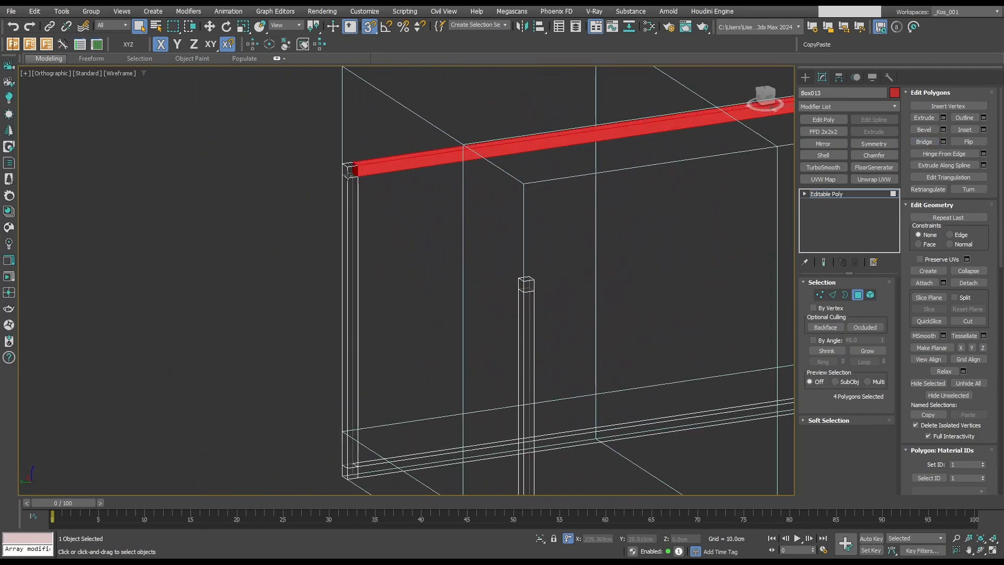
click(348, 177)
scroll(367, 190, down, 4)
alt+middle_drag(366, 192, 498, 307)
ctrl+click(512, 127)
scroll(523, 168, up, 4)
scroll(511, 141, down, 4)
key(semicolon)
Bridge the facing bottom-segment polygons at the same short end to form its base crossbar.
scroll(414, 274, up, 5)
click(416, 275)
ctrl+click(688, 215)
key(semicolon)
scroll(641, 211, down, 5)
middle_drag(743, 295, 554, 226)
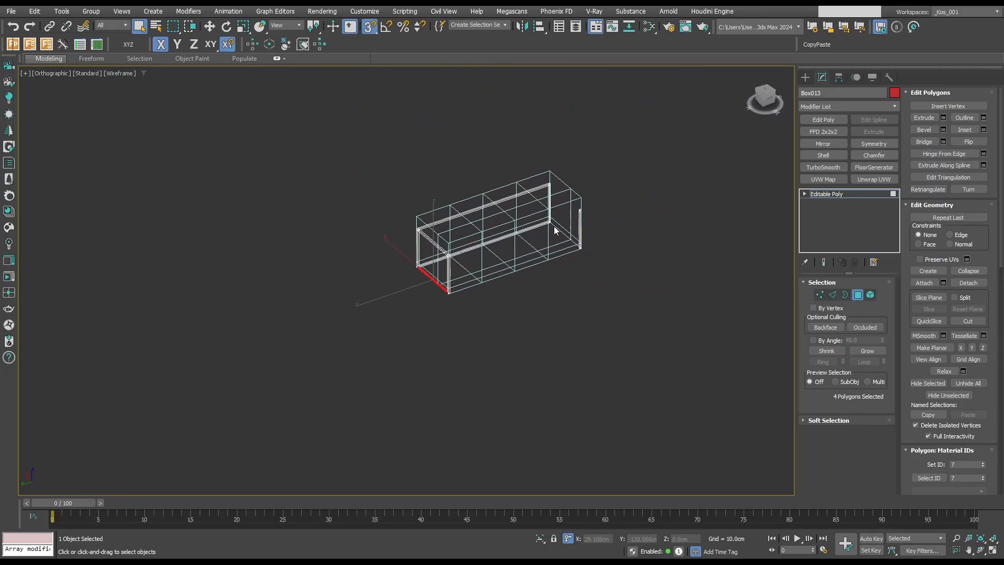
Bridge the facing bottom-segment polygons of the two posts at the other short end to form its base crossbar.
scroll(554, 225, up, 8)
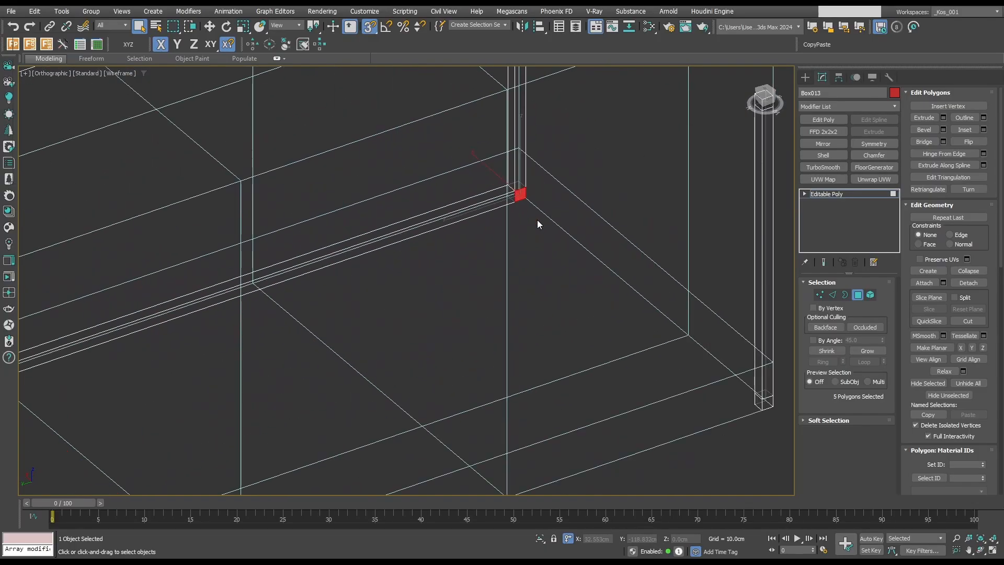
click(525, 205)
alt+middle_drag(525, 206, 548, 262)
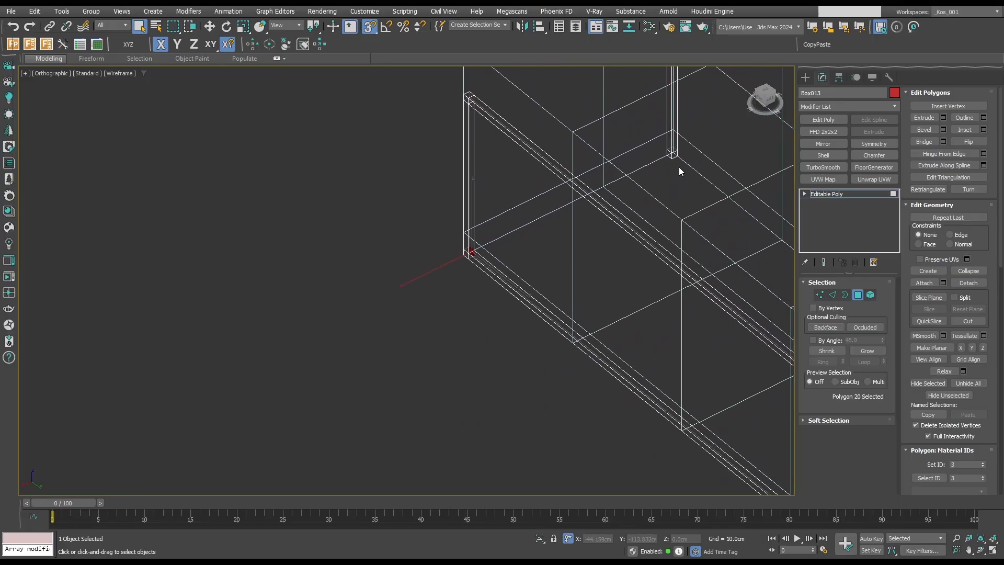
scroll(663, 149, up, 8)
ctrl+click(683, 170)
key(semicolon)
scroll(665, 196, down, 3)
scroll(654, 205, down, 6)
Bridge the facing top-segment polygons of the same two posts to form that short end's upper crossbar.
alt+middle_drag(646, 210, 594, 179)
scroll(453, 150, down, 3)
scroll(464, 134, up, 5)
click(435, 106)
scroll(482, 174, down, 5)
scroll(553, 108, up, 5)
scroll(544, 94, up, 5)
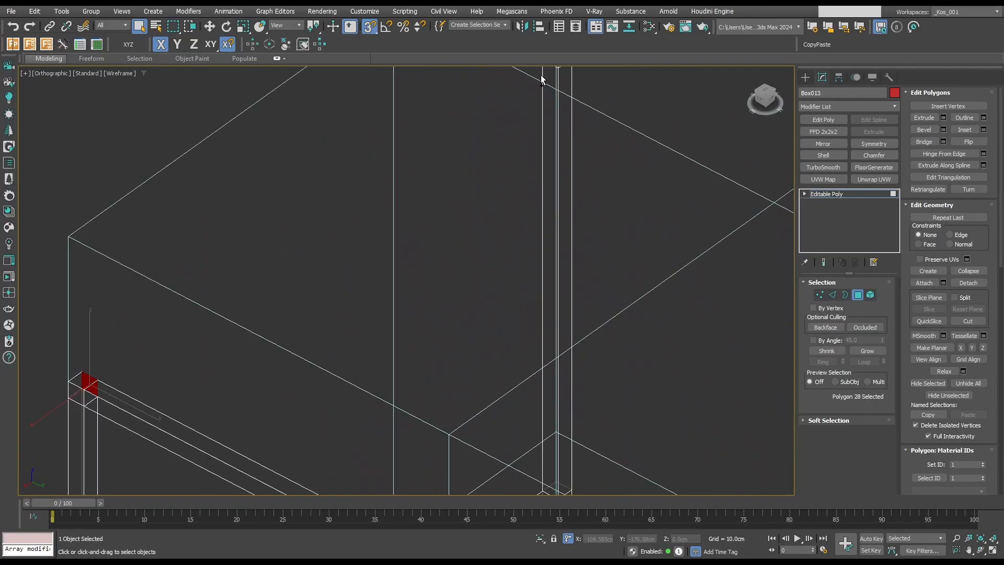
middle_drag(540, 75, 516, 136)
ctrl+click(525, 112)
key(semicolon)
scroll(529, 141, down, 6)
scroll(532, 143, down, 5)
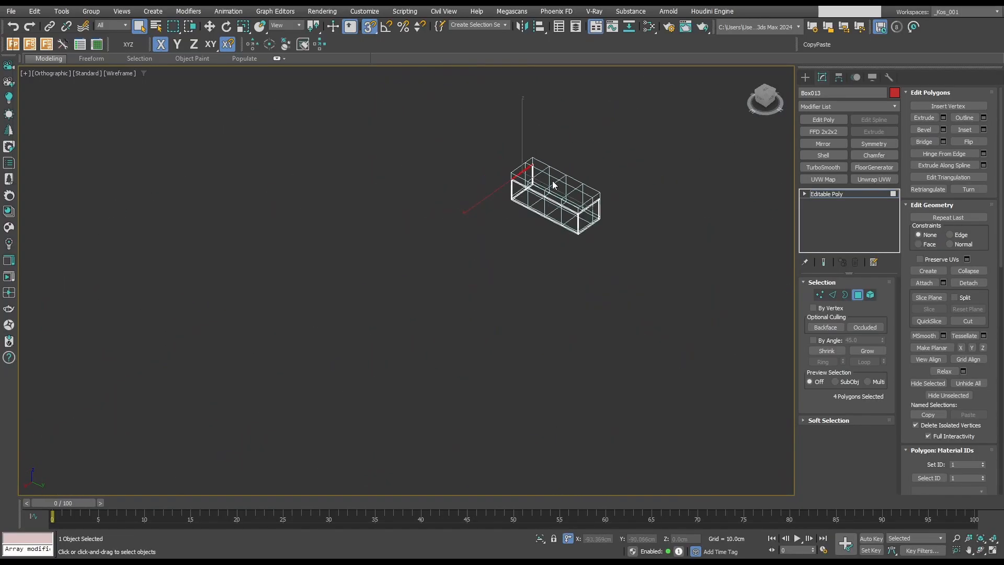
Bridge the facing top-segment polygons along the remaining long side to form its upper rail.
scroll(535, 167, up, 3)
scroll(518, 180, up, 6)
click(445, 174)
scroll(446, 174, down, 6)
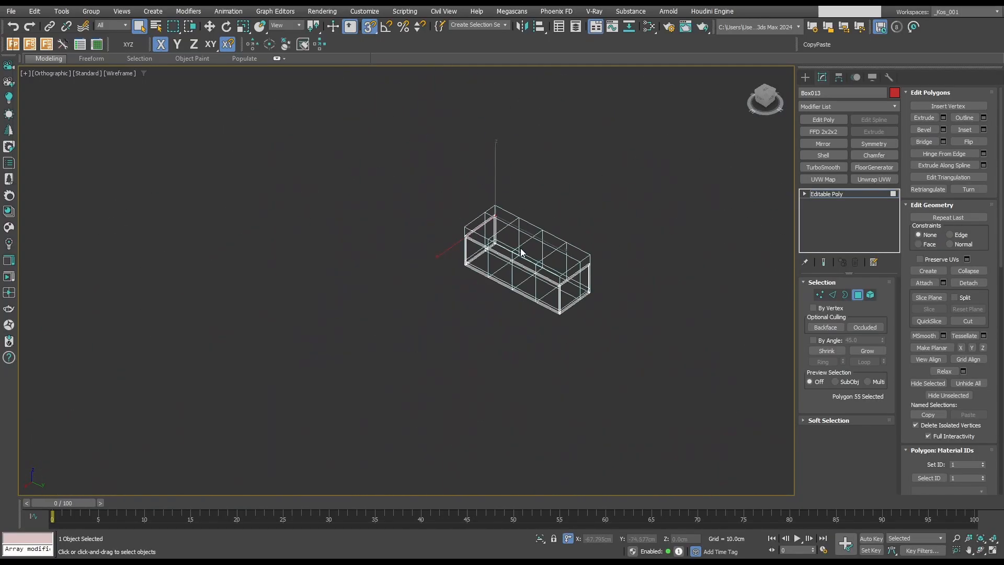
alt+middle_drag(446, 174, 365, 231)
scroll(354, 196, up, 5)
scroll(354, 196, up, 3)
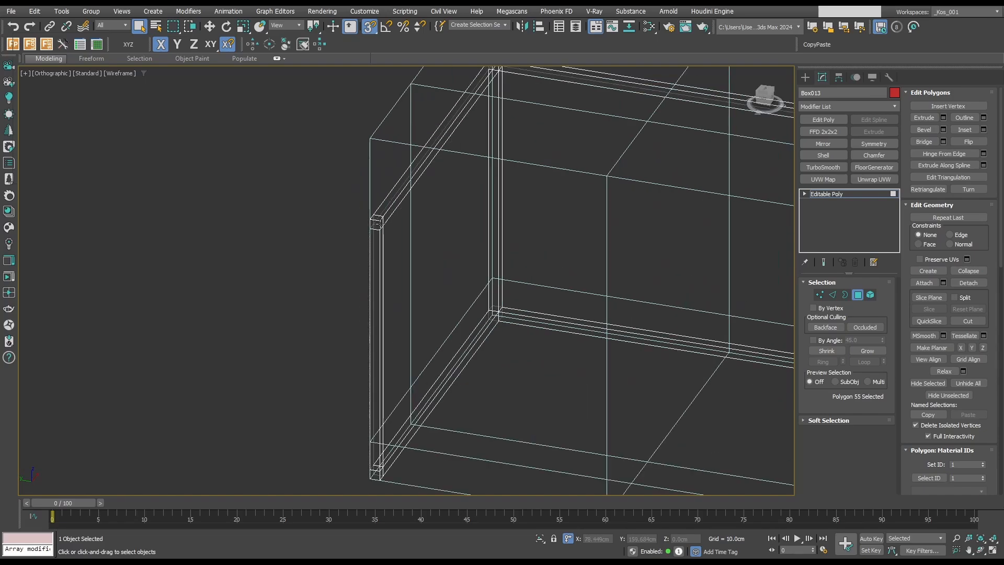
shift+click(410, 233)
scroll(465, 225, down, 3)
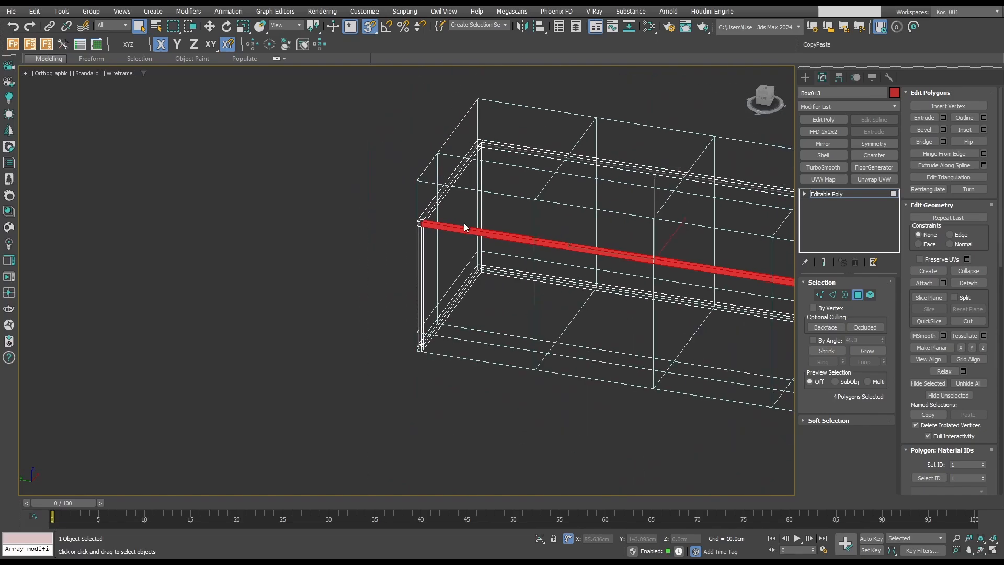
Connect the lengthwise edges of the base crossbars at both short ends and snap the new loops to the guide box's lengthwise division.
key(f)
scroll(415, 219, down, 9)
scroll(511, 228, down, 4)
alt+middle_drag(516, 237, 511, 281)
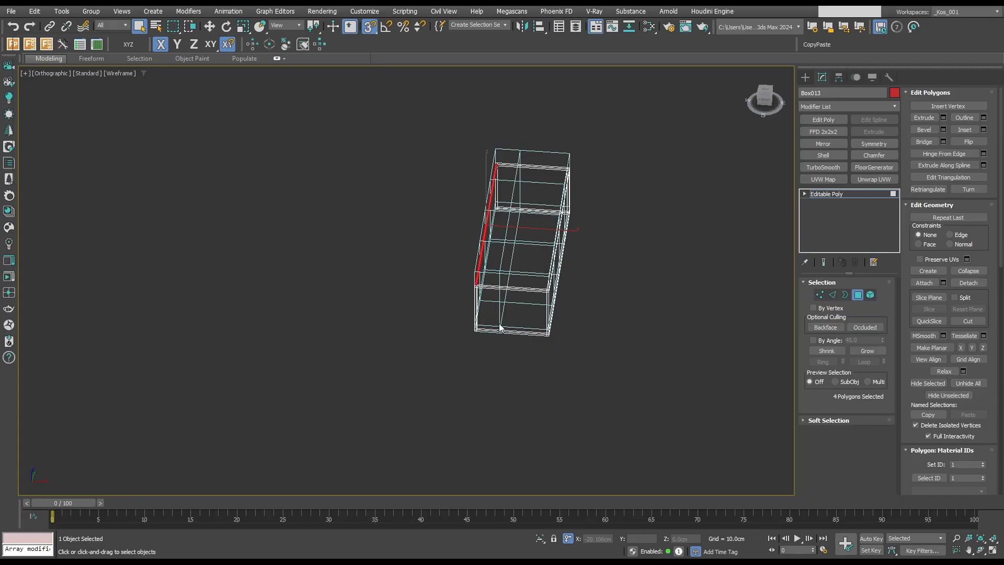
key(2)
scroll(515, 354, up, 2)
middle_drag(522, 232, 533, 230)
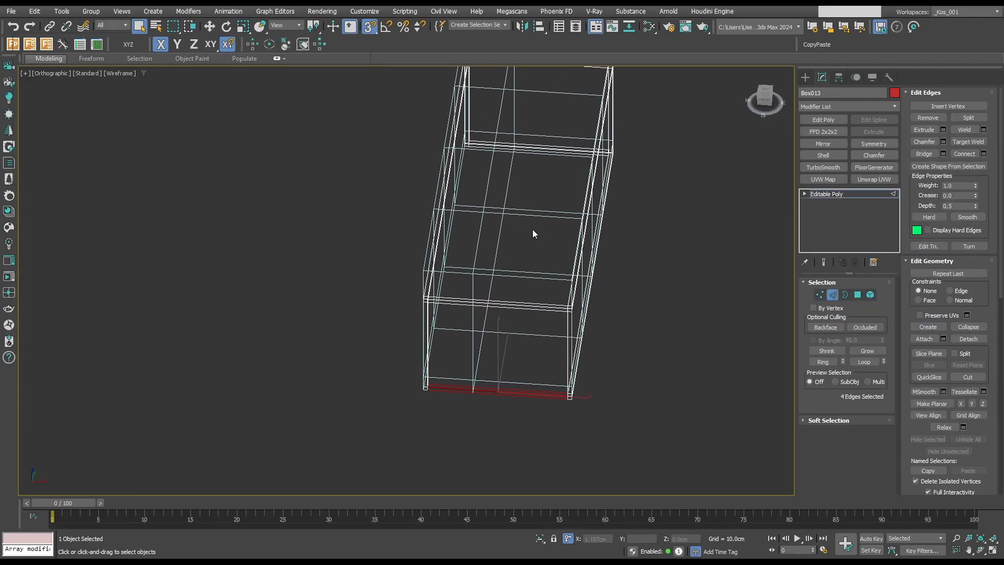
ctrl+drag(538, 168, 529, 123)
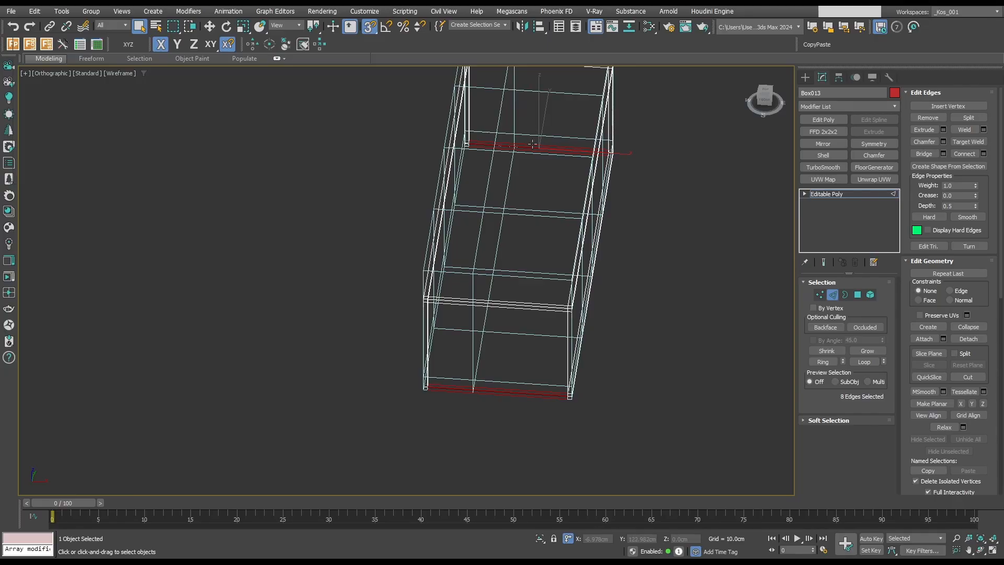
key(ctrl+shift+e)
key(w)
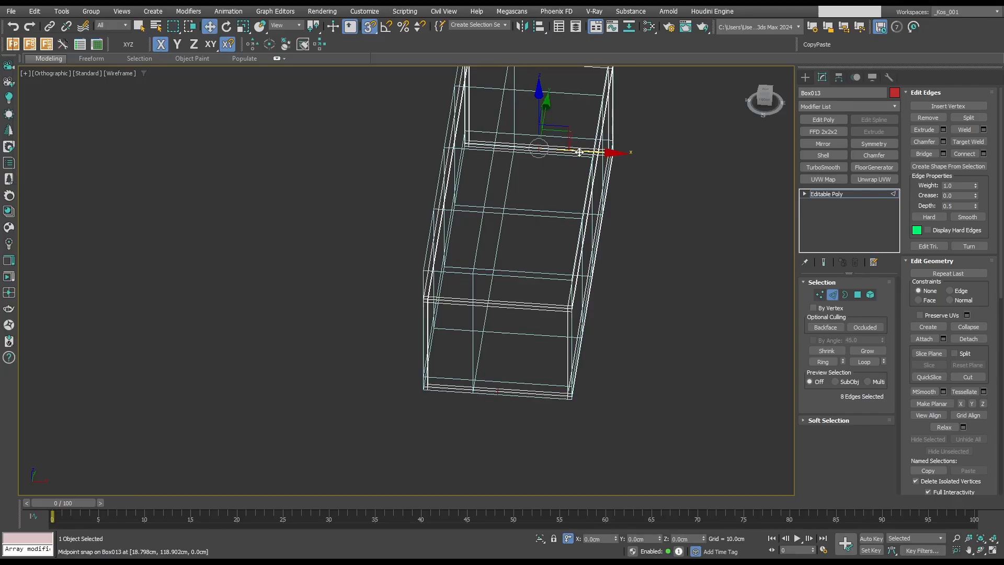
drag(583, 152, 500, 142)
Chamfer the new edge loops on both base crossbars to outline the end faces of an inset rail.
scroll(534, 146, up, 3)
scroll(532, 210, down, 4)
mouse_move(532, 210)
alt+middle_down()
mouse_move(486, 246)
mouse_move(511, 219)
mouse_move(533, 218)
alt+middle_up()
scroll(481, 319, up, 4)
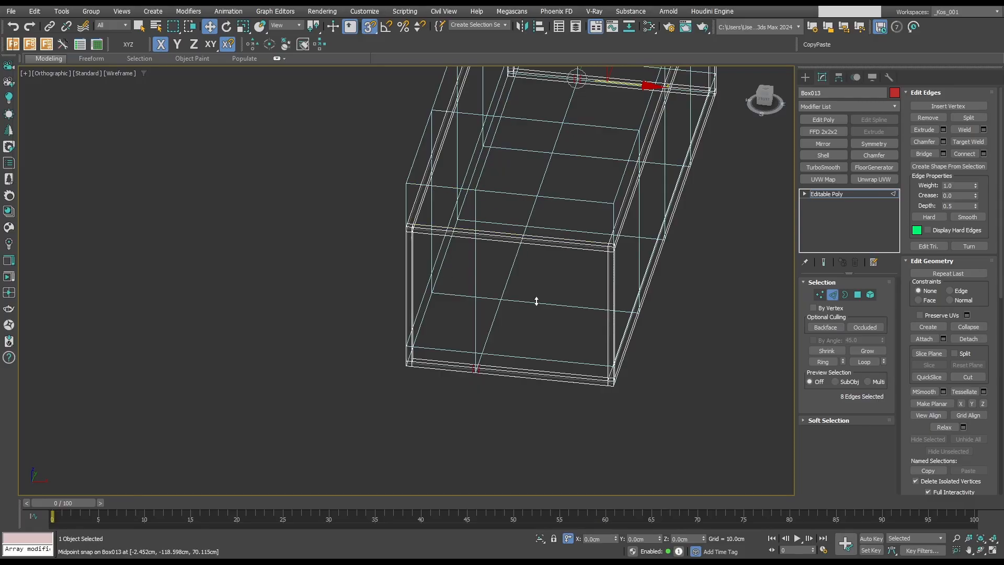
scroll(507, 347, down, 6)
alt+middle_drag(510, 345, 401, 338)
scroll(443, 296, up, 4)
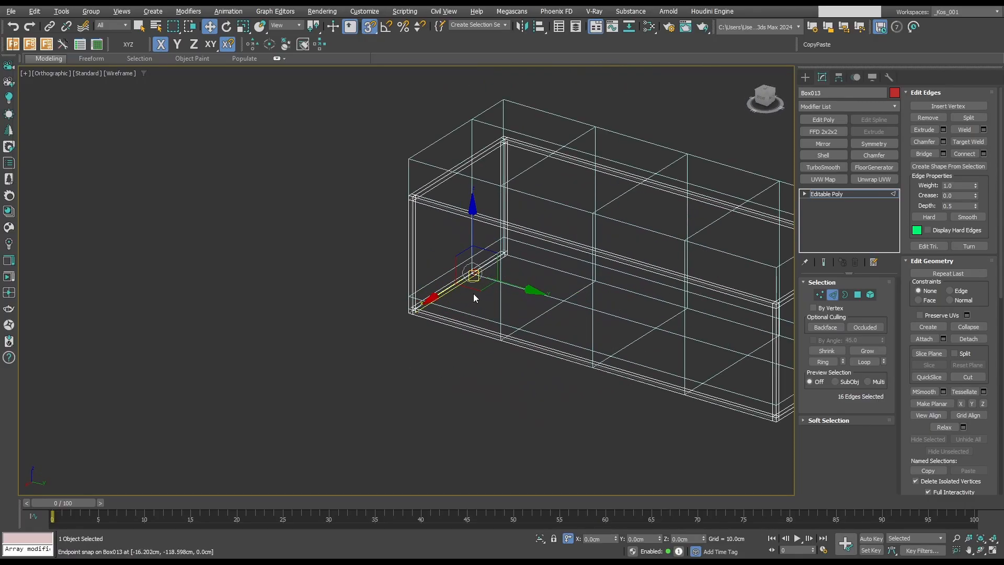
Bridge the facing inner polygons between the chamfered loops of the two base crossbars to form an inset base rail along the length.
scroll(474, 290, up, 6)
key(4)
key(q)
click(483, 248)
scroll(504, 274, down, 6)
alt+middle_drag(505, 274, 610, 281)
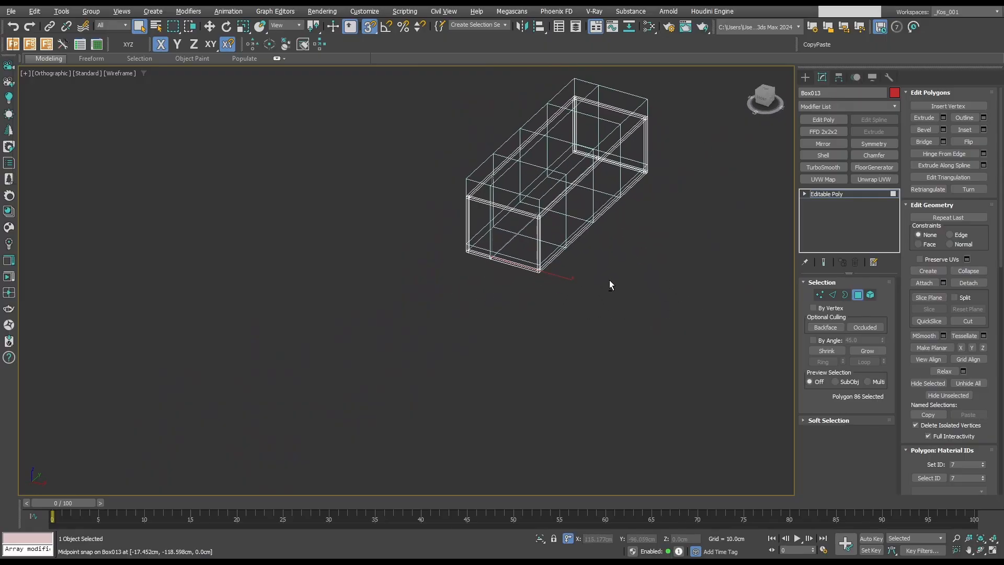
scroll(599, 155, up, 4)
scroll(596, 136, up, 5)
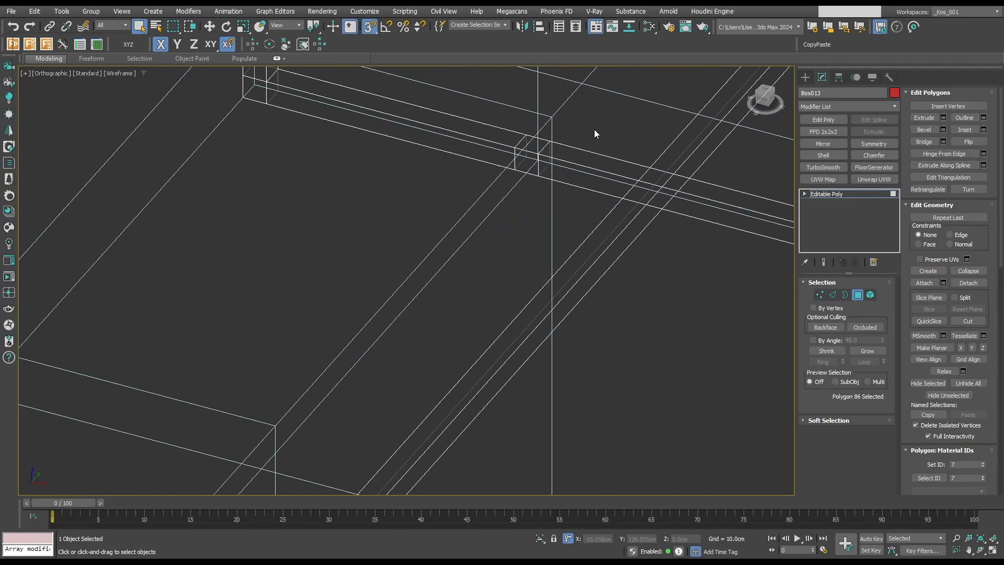
ctrl+click(527, 155)
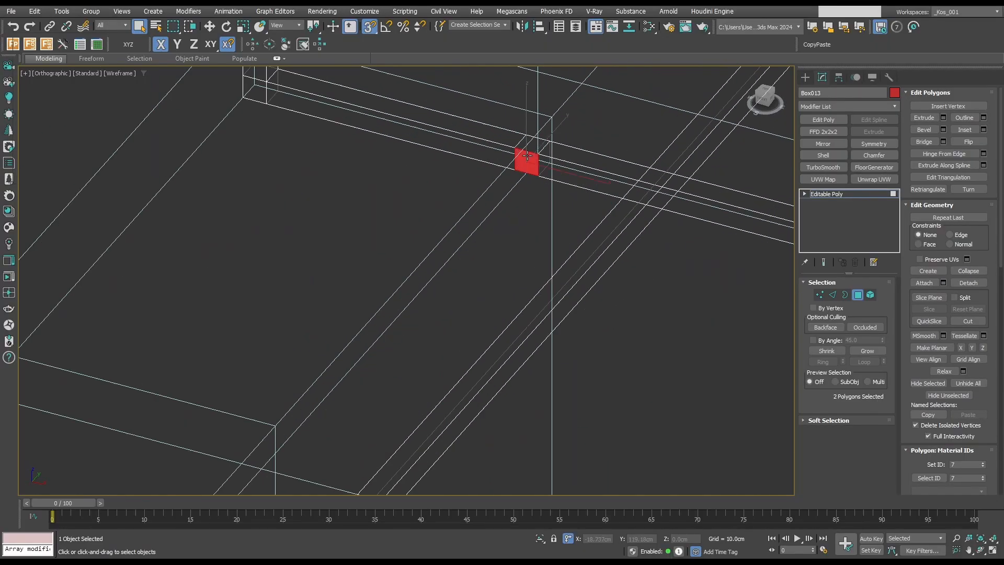
click(925, 142)
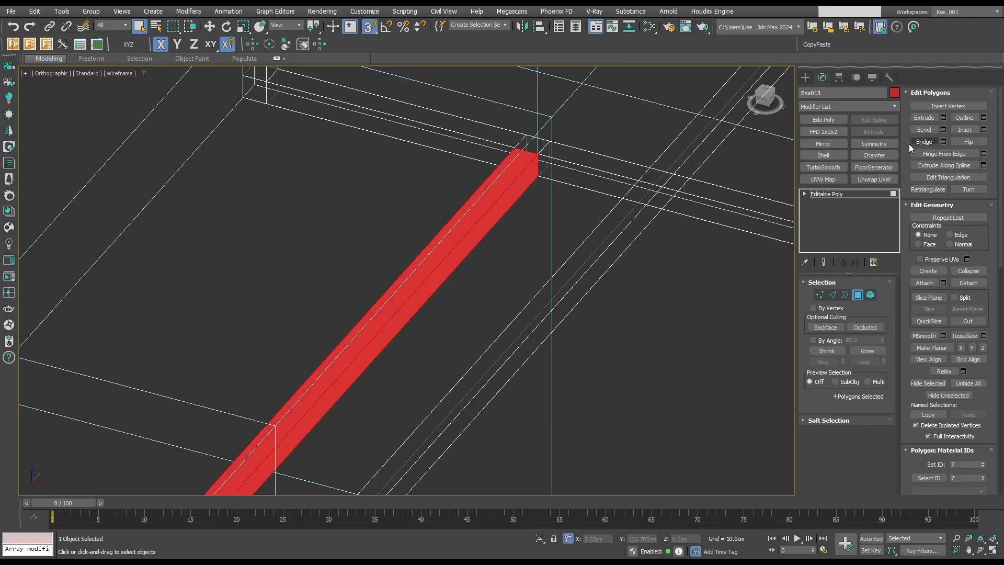
scroll(582, 212, down, 8)
Raise all the frame's vertices in the front view, snapping its underside to the guide box's division 10 cm above the floor.
alt+middle_drag(582, 212, 456, 209)
scroll(411, 270, up, 7)
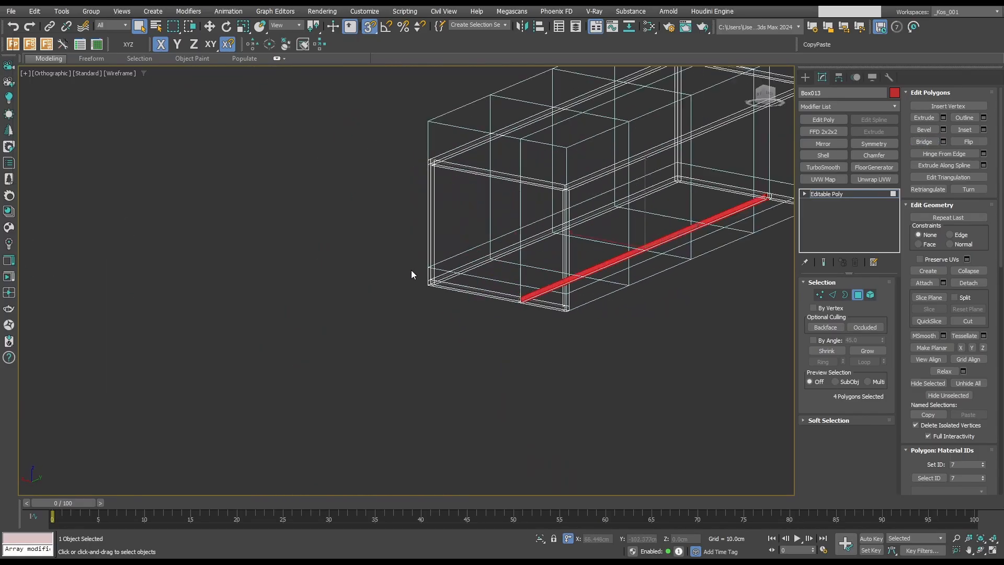
scroll(434, 277, down, 4)
alt+middle_drag(437, 279, 593, 292)
key(f)
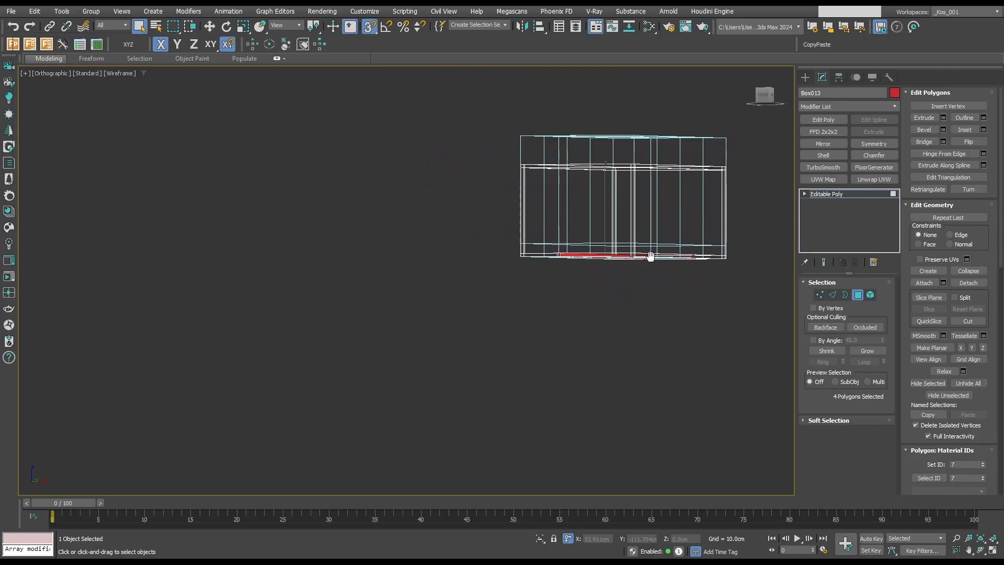
scroll(650, 253, up, 5)
scroll(627, 246, down, 3)
middle_drag(620, 243, 460, 300)
scroll(507, 290, down, 3)
key(1)
drag(328, 130, 592, 362)
key(w)
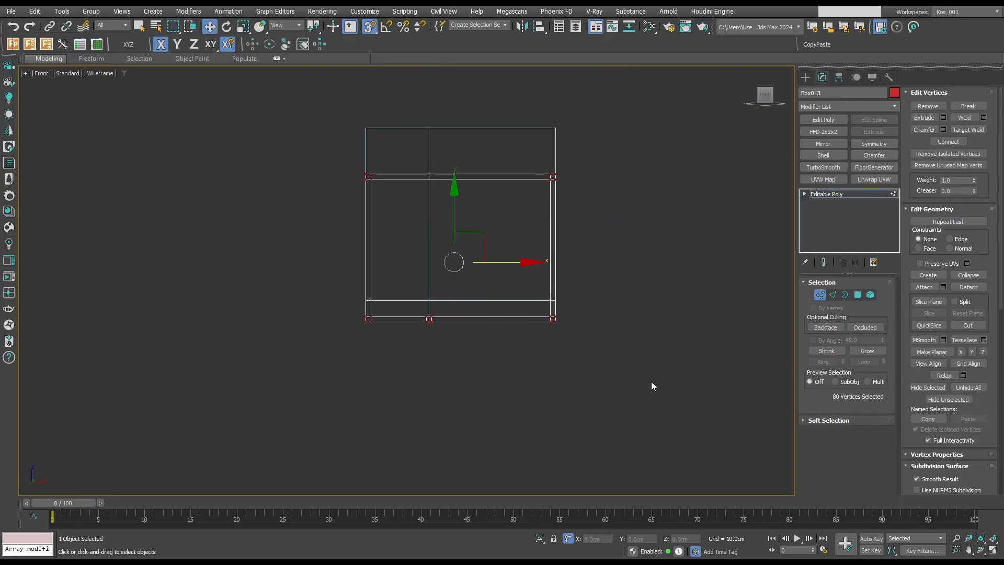
drag(464, 209, 558, 312)
scroll(561, 263, up, 3)
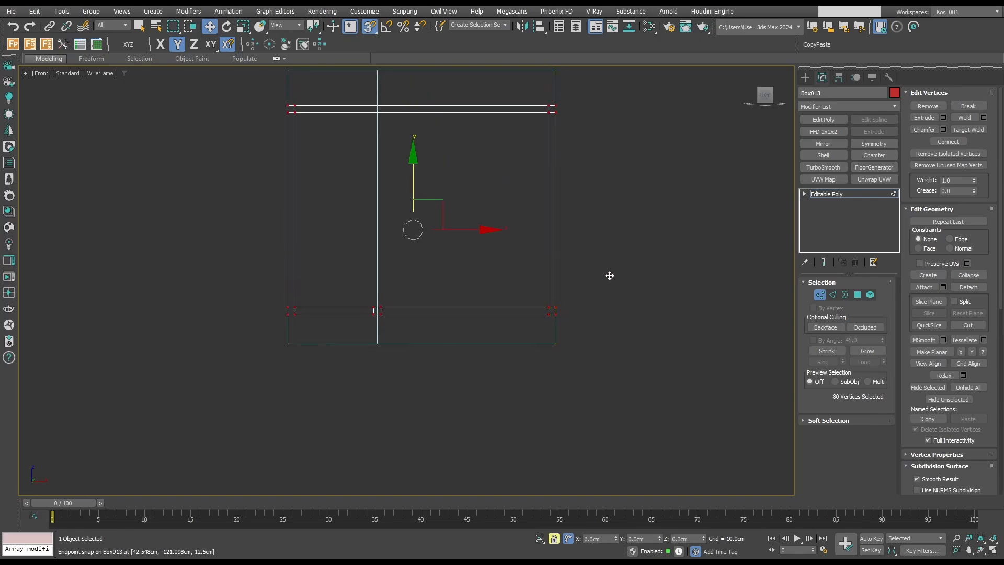
Extrude the bottom polygons of all four corner posts 10 cm down to the guide box's base as legs.
alt+middle_drag(610, 276, 253, 287)
scroll(220, 283, up, 5)
key(4)
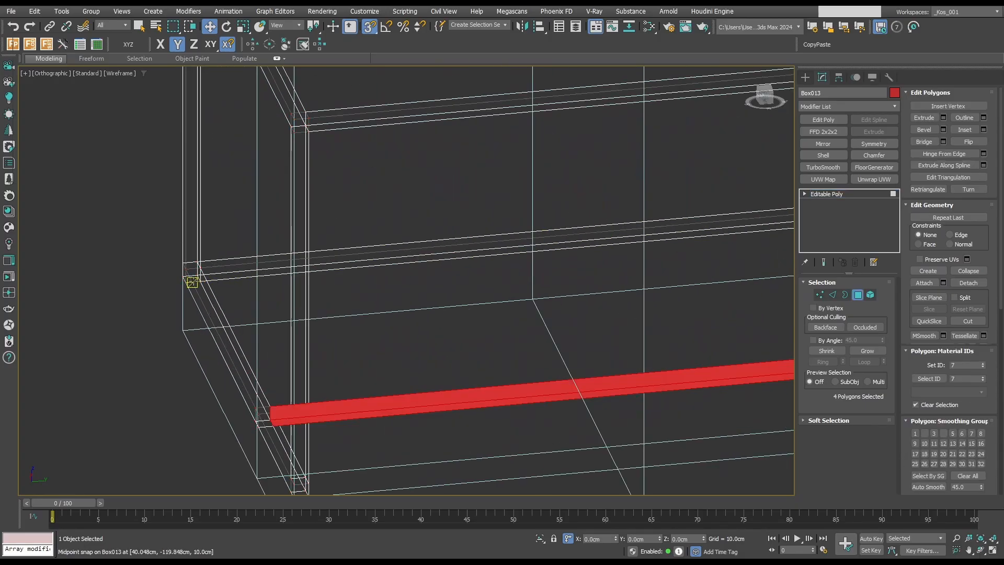
scroll(192, 282, up, 3)
key(q)
click(191, 277)
scroll(190, 278, down, 4)
middle_drag(190, 280, 220, 213)
scroll(282, 357, up, 3)
ctrl+click(302, 361)
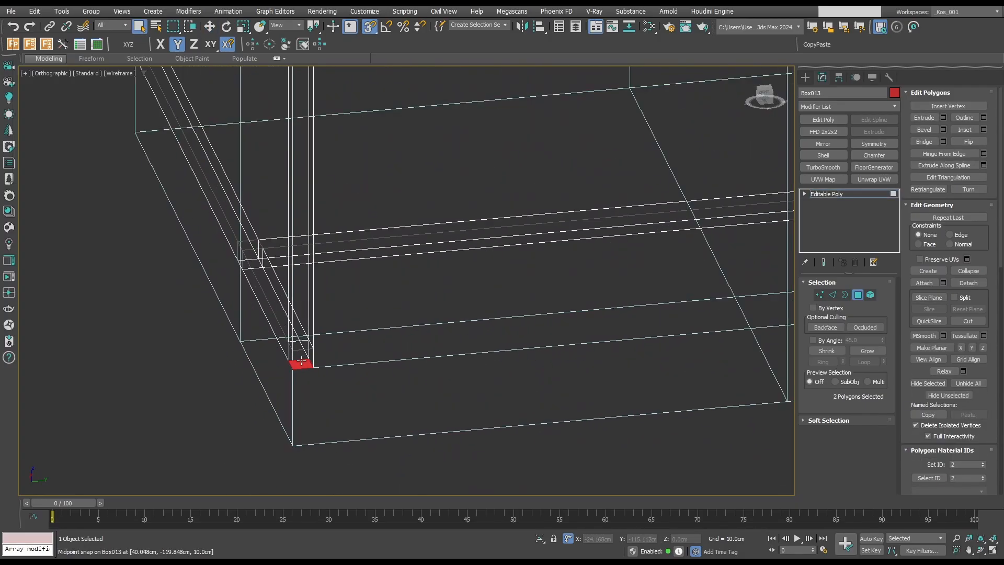
scroll(302, 361, down, 5)
scroll(601, 244, up, 4)
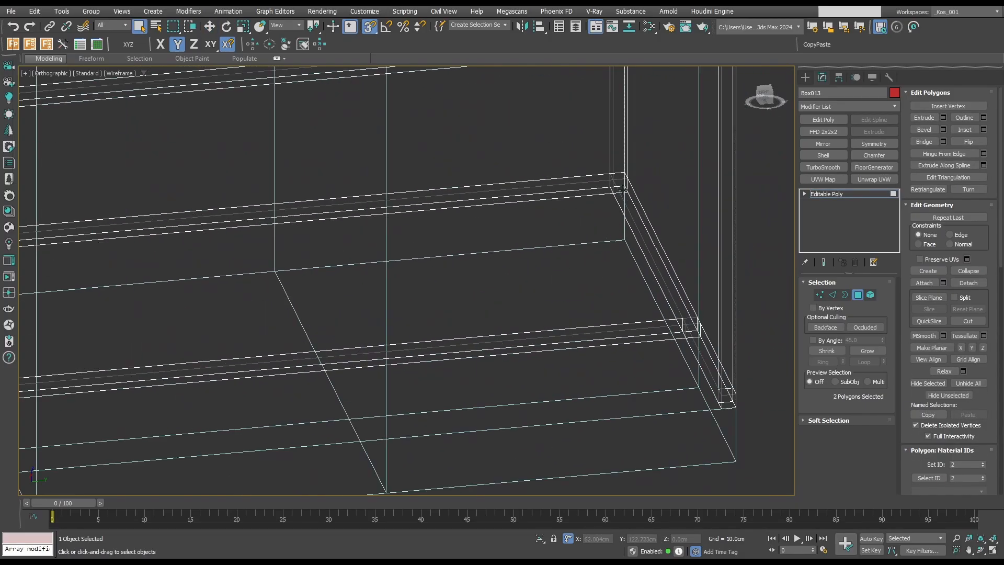
ctrl+click(622, 190)
scroll(689, 340, up, 2)
ctrl+click(678, 327)
scroll(623, 299, down, 3)
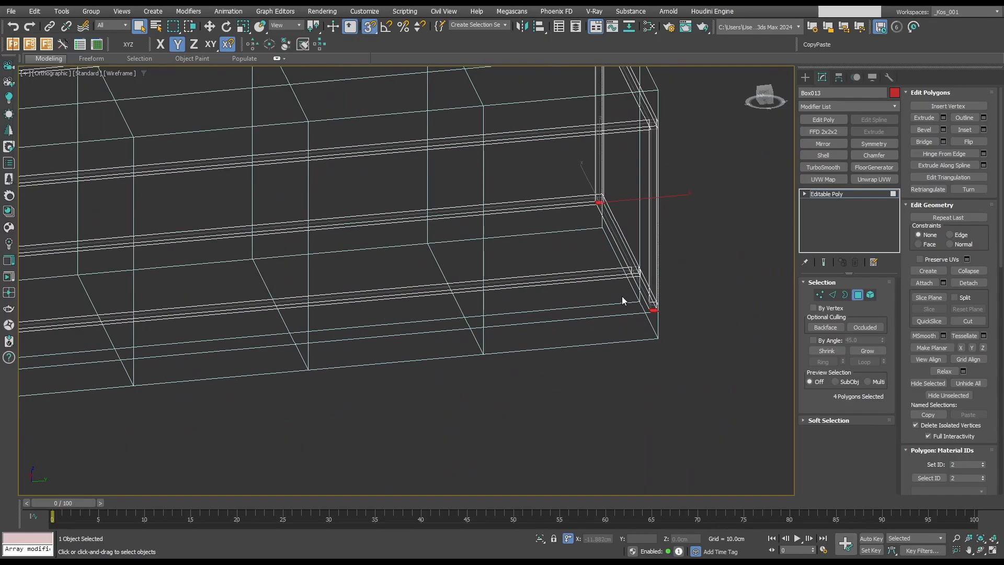
key(w)
scroll(602, 282, down, 3)
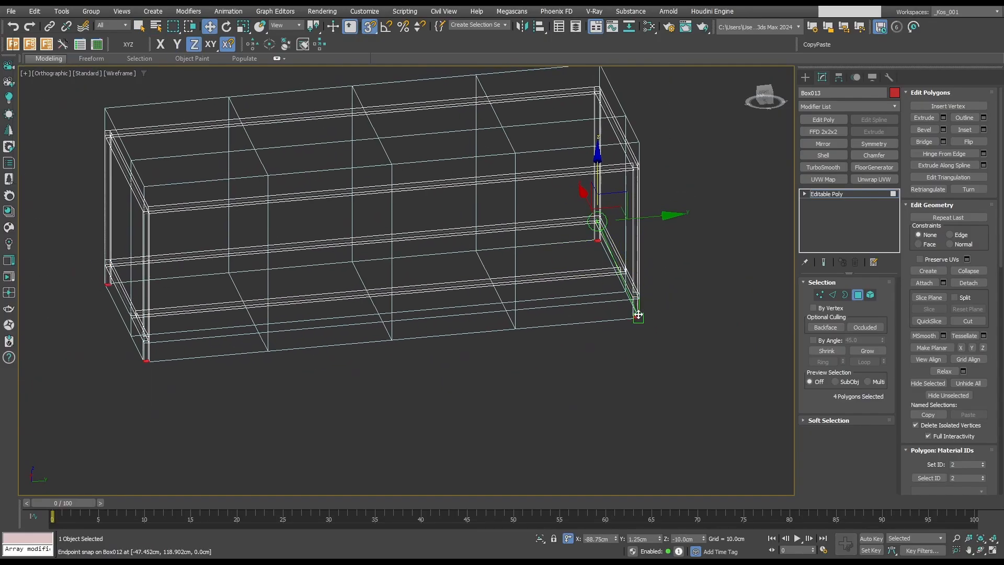
alt+middle_drag(634, 308, 469, 380)
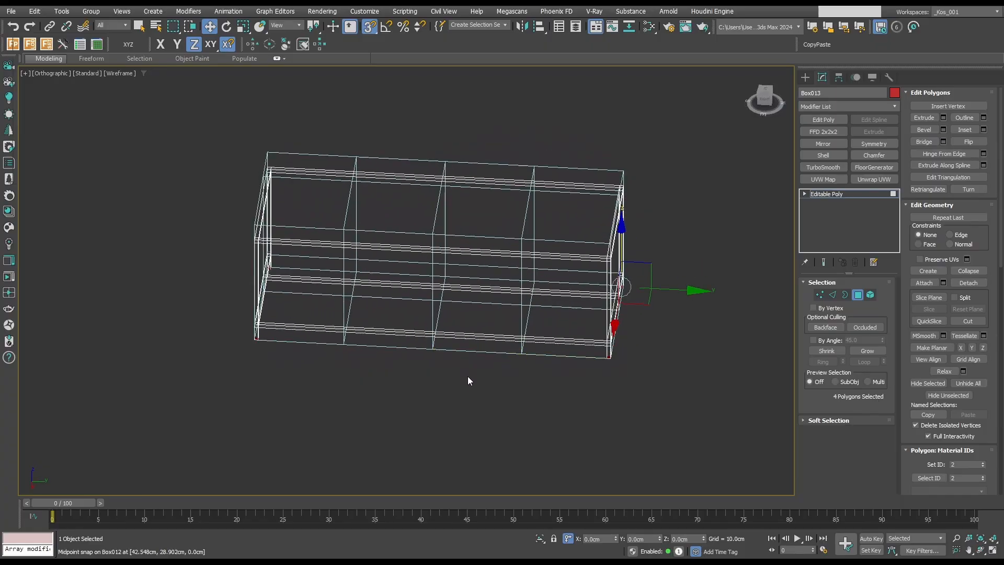
Connect the edges of the outer and inset long base rails at mid-length and chamfer the new loops.
key(2)
drag(472, 363, 450, 279)
key(ctrl+shift+e)
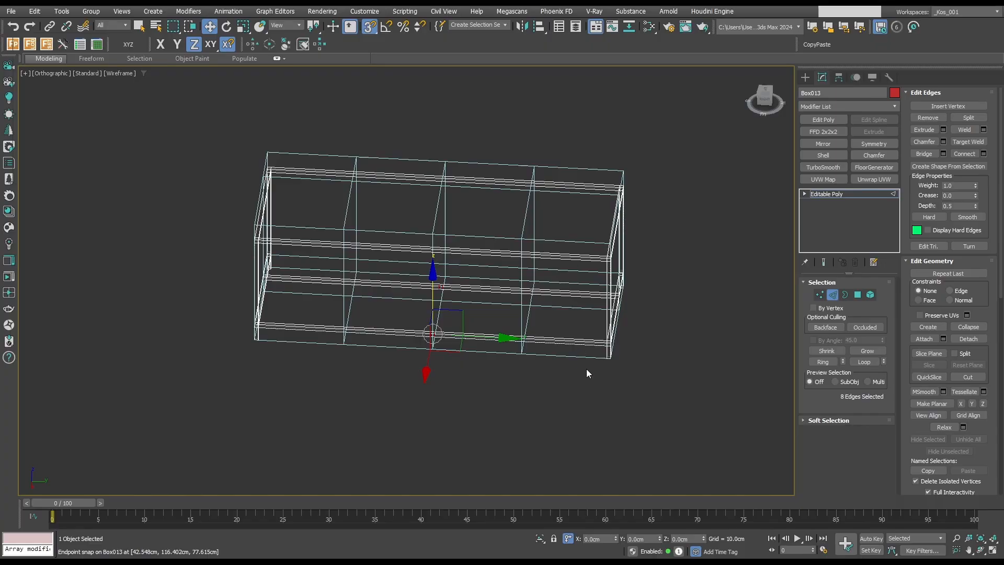
key(ctrl+shift+c)
scroll(469, 300, up, 3)
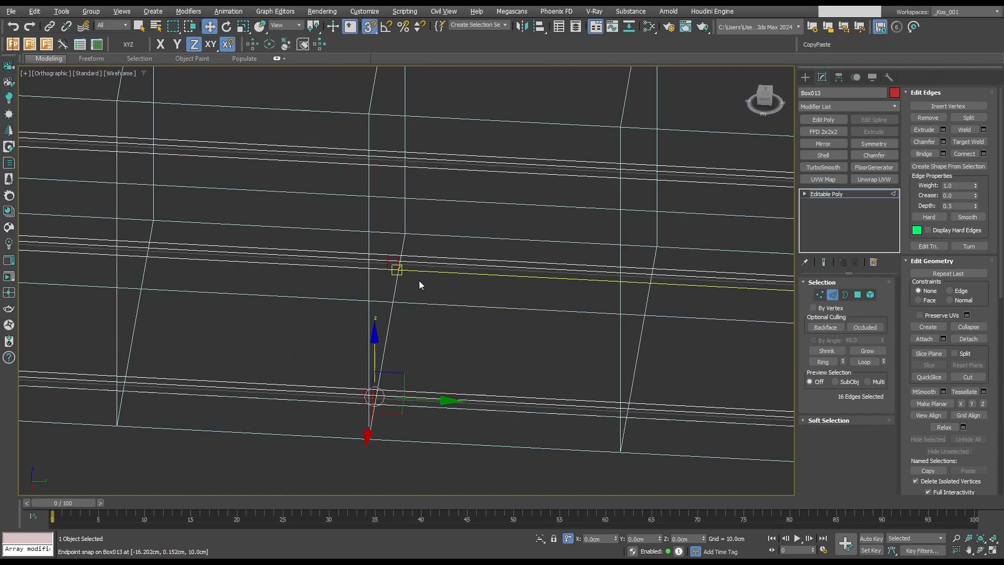
Bridge the facing mid-length polygons of the outer and inset base rails to form a middle crossbar.
key(4)
key(q)
alt+middle_drag(420, 285, 258, 257)
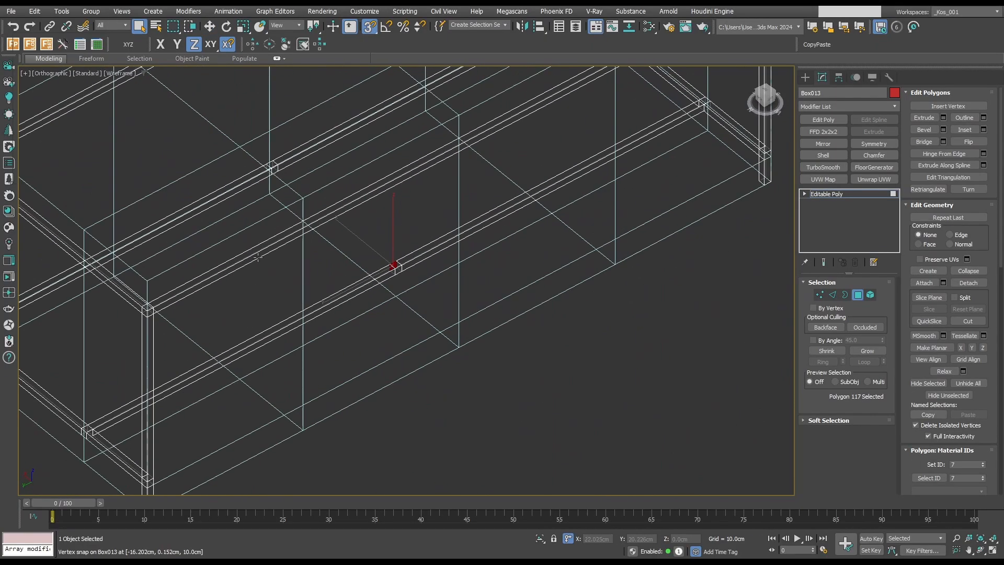
ctrl+click(275, 169)
click(923, 142)
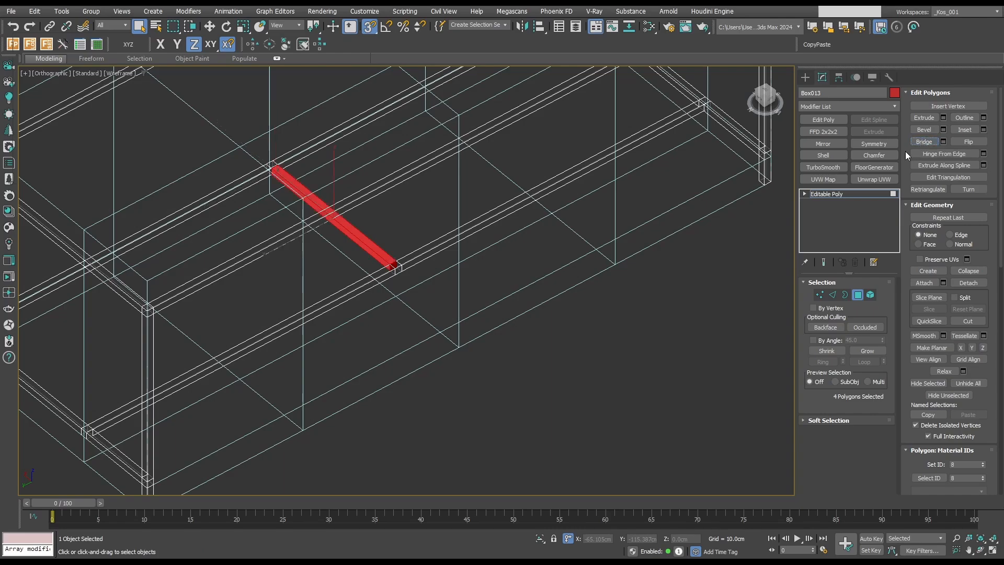
Extrude the underside polygons at both ends of the middle crossbar down to the guide box's base, then deselect the frame.
scroll(643, 230, down, 4)
alt+middle_drag(638, 246, 513, 218)
scroll(512, 217, up, 5)
scroll(513, 217, up, 1)
click(464, 255)
scroll(465, 255, down, 1)
middle_drag(464, 257, 518, 243)
scroll(246, 300, up, 1)
ctrl+click(246, 301)
scroll(245, 301, down, 3)
alt+middle_drag(264, 297, 341, 303)
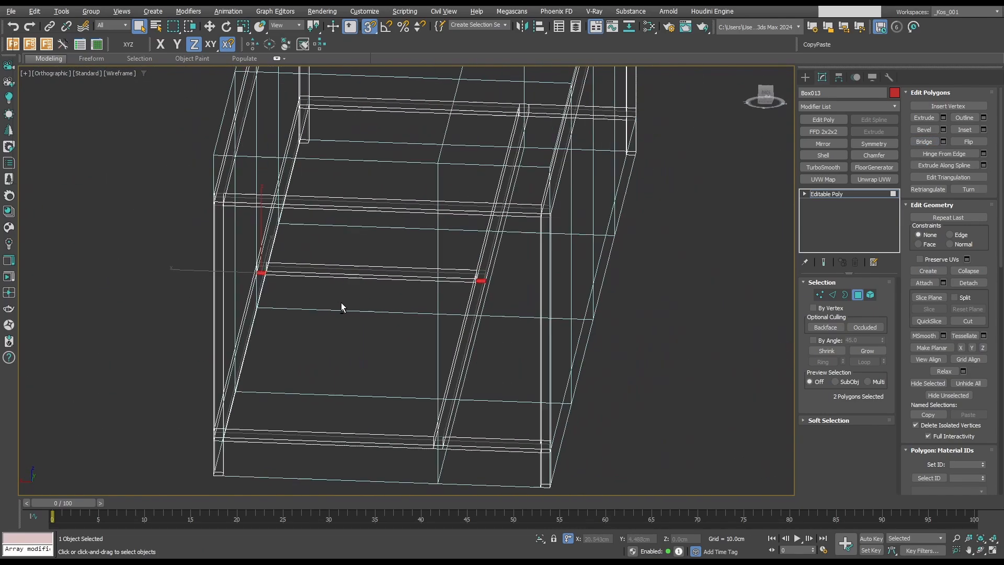
key(w)
alt+middle_drag(352, 242, 361, 314)
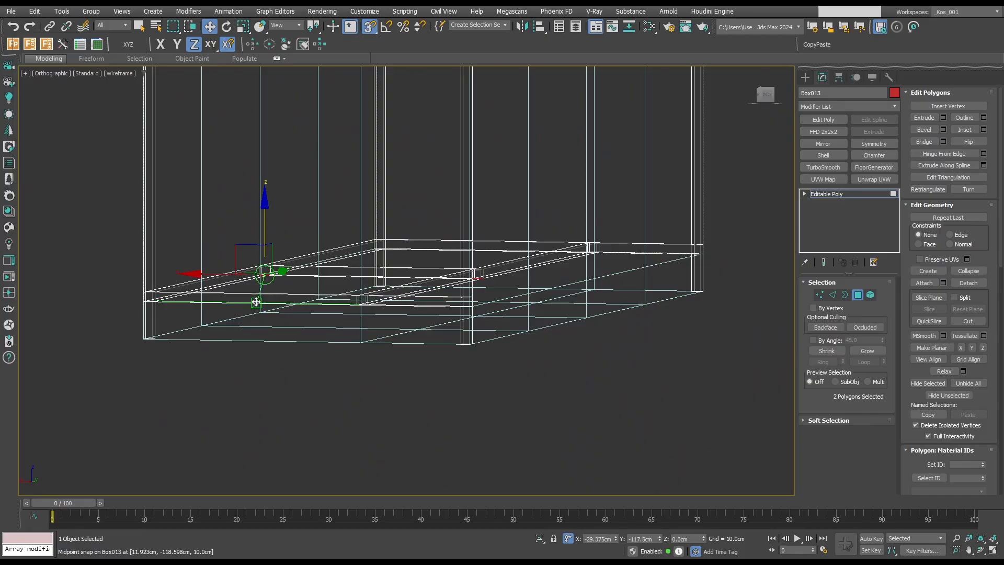
scroll(358, 347, up, 5)
scroll(357, 346, down, 6)
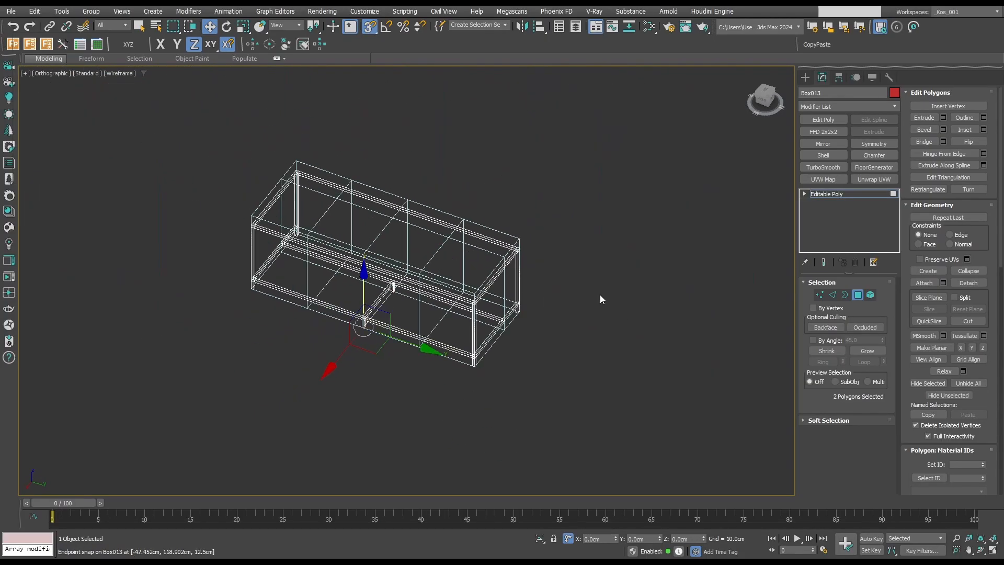
click(843, 297)
click(641, 295)
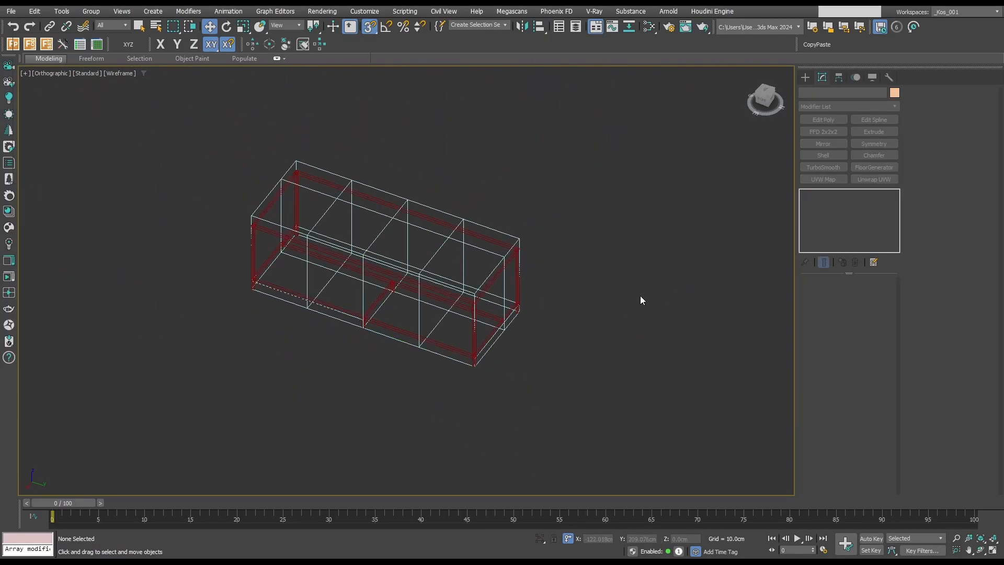
Isolate the frame, switch it to shaded display without edges, and deselect it.
alt+middle_drag(549, 344, 638, 337)
click(542, 332)
key(q)
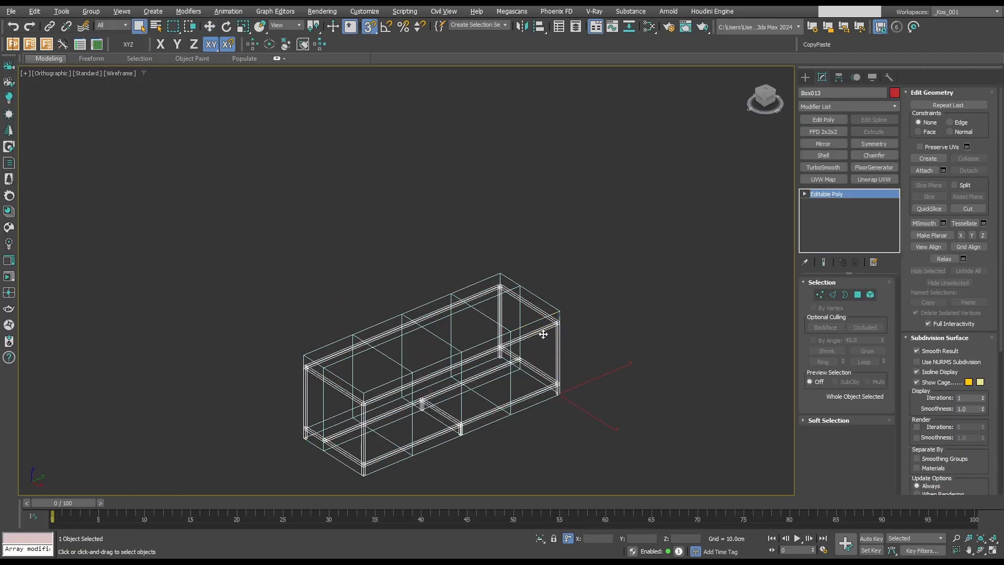
key(F3)
key(alt+q)
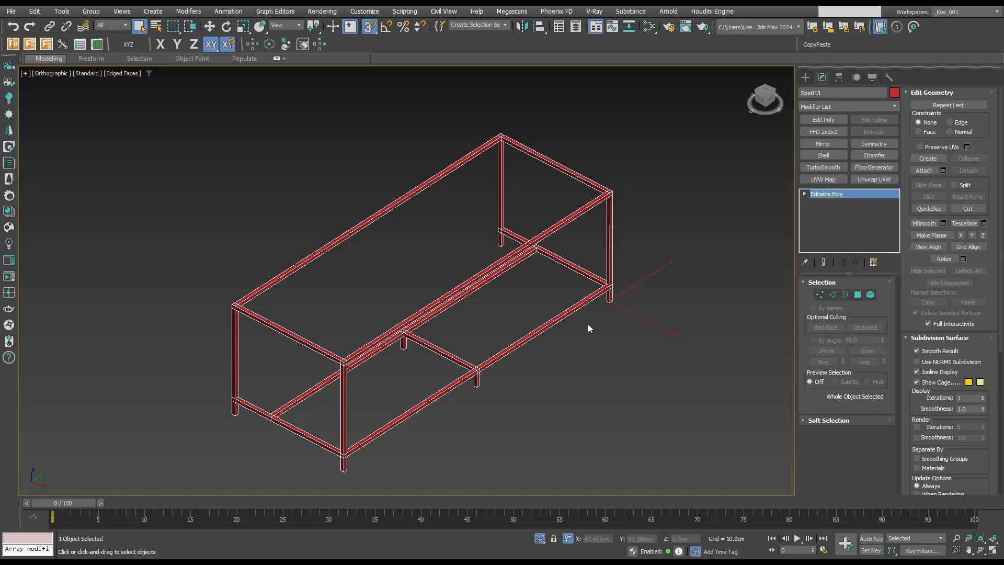
click(642, 356)
drag(640, 247, 588, 222)
click(644, 366)
key(F4)
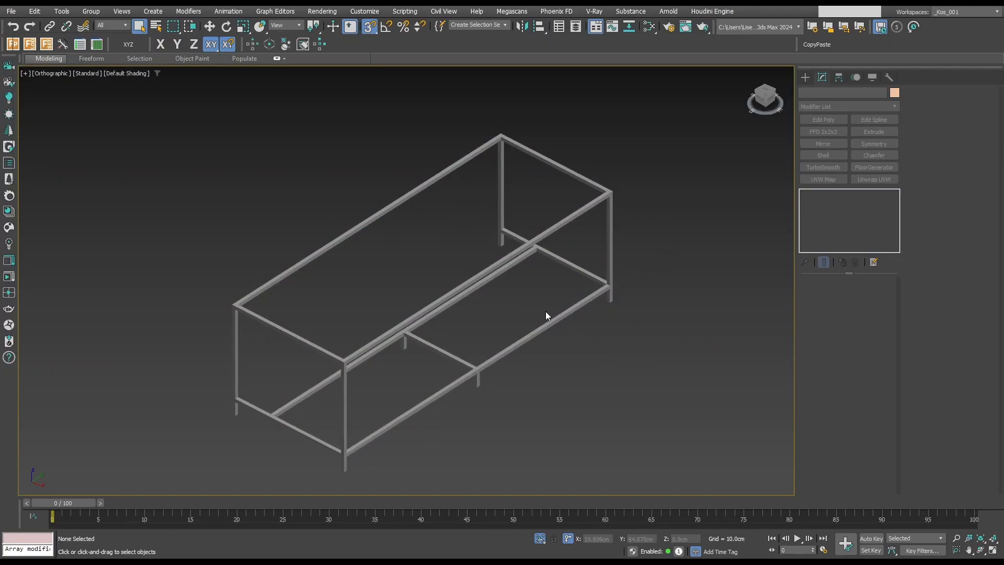
Create a 240 × 90 cm plane snapped across opposite upper corners of the frame.
mouse_move(545, 312)
middle_down()
mouse_move(583, 246)
mouse_move(561, 292)
middle_up()
click(805, 77)
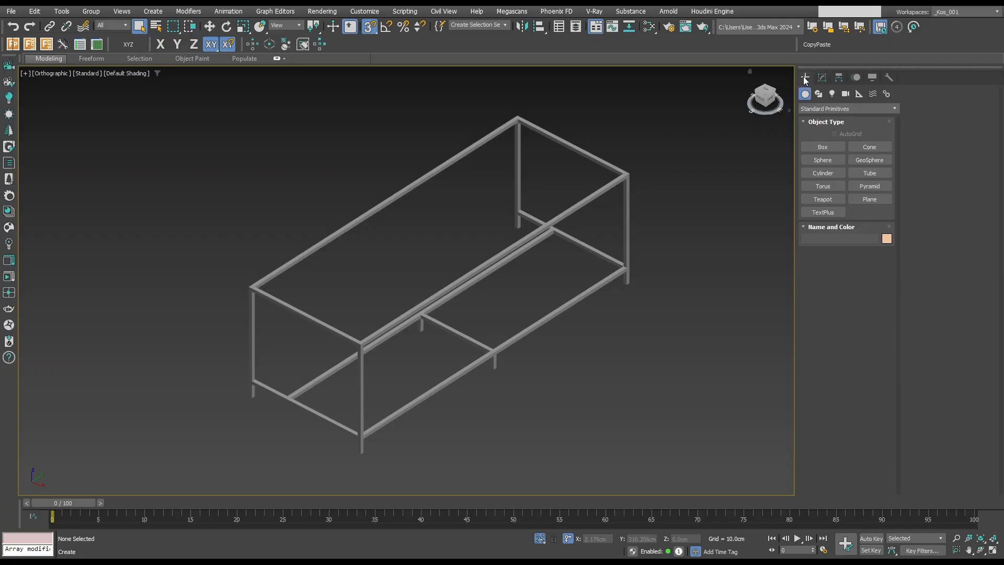
click(870, 199)
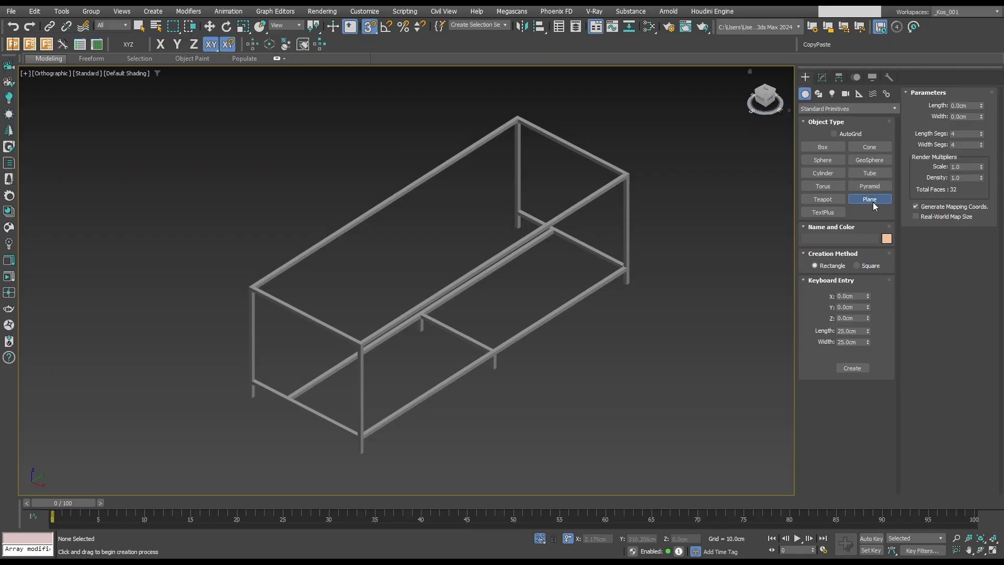
scroll(523, 112, up, 3)
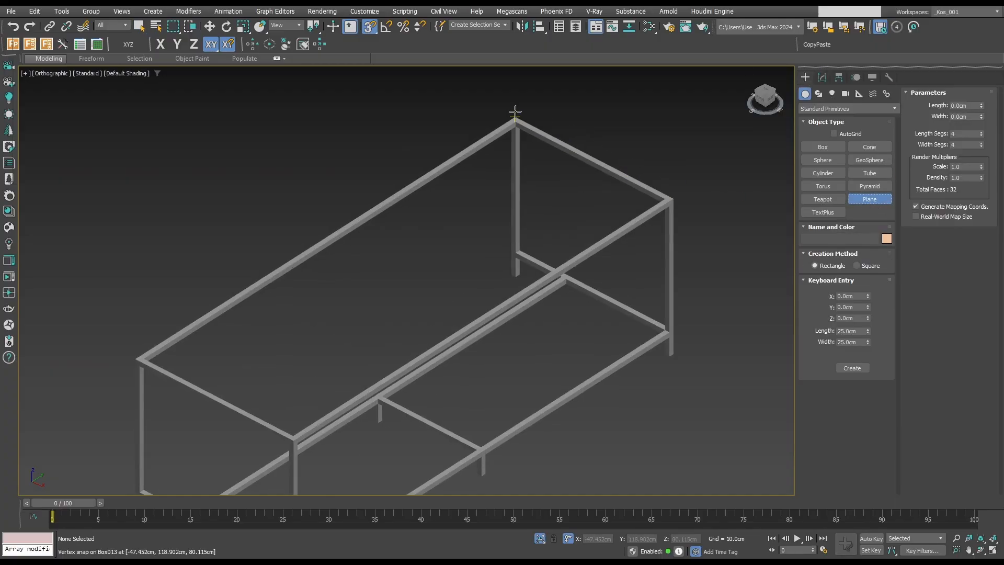
key(F4)
scroll(415, 175, down, 3)
drag(515, 112, 416, 335)
scroll(361, 256, up, 5)
scroll(416, 335, down, 5)
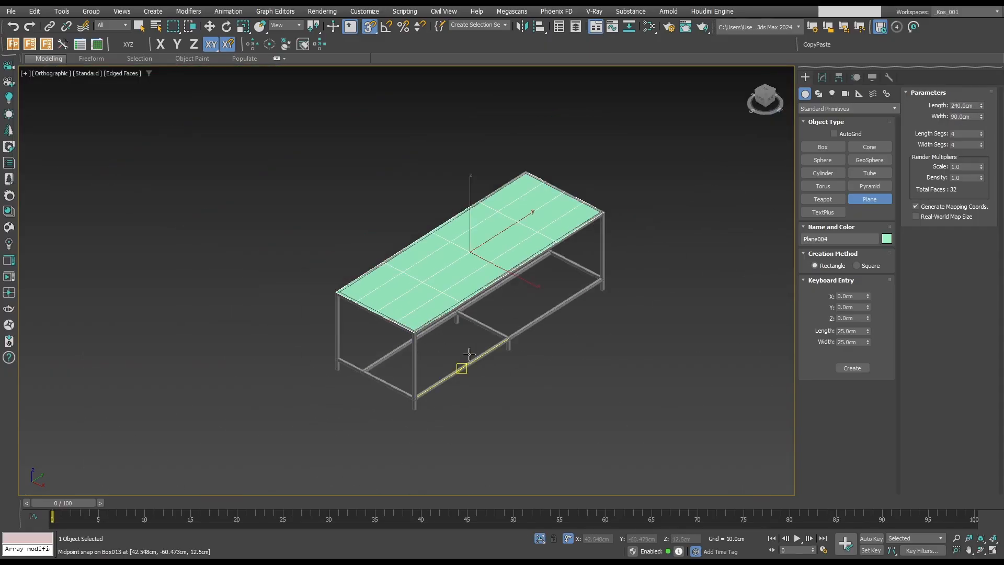
right_click(470, 355)
Reduce the plane to one length and one width segment and thicken it into an editable poly with a 1 cm outer Shell.
click(823, 77)
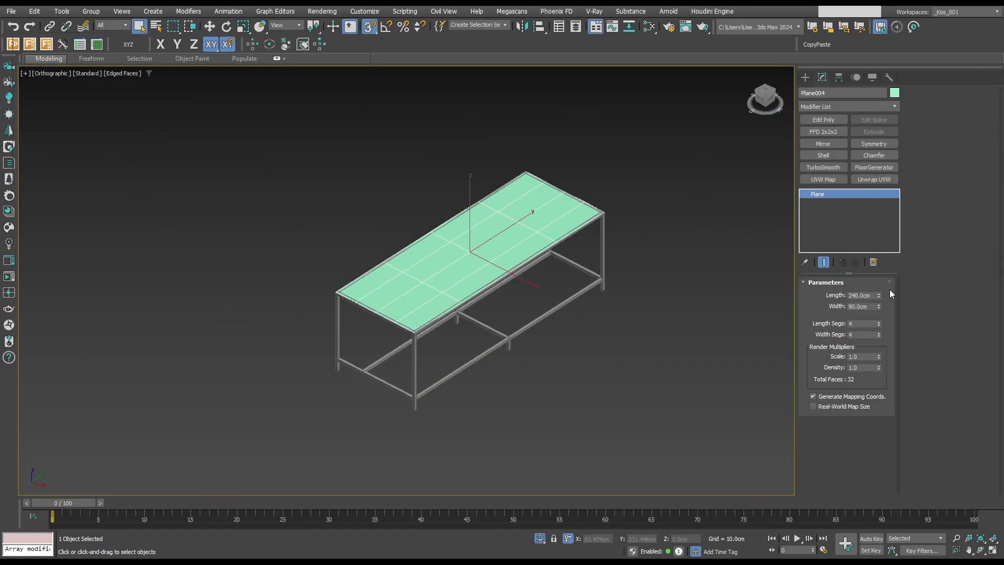
right_click(879, 324)
right_click(879, 335)
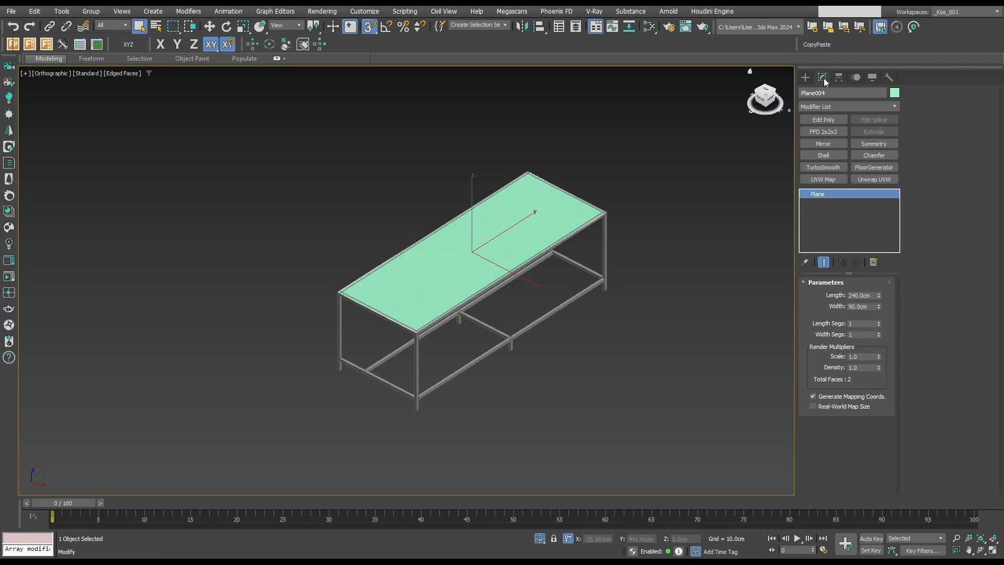
click(824, 155)
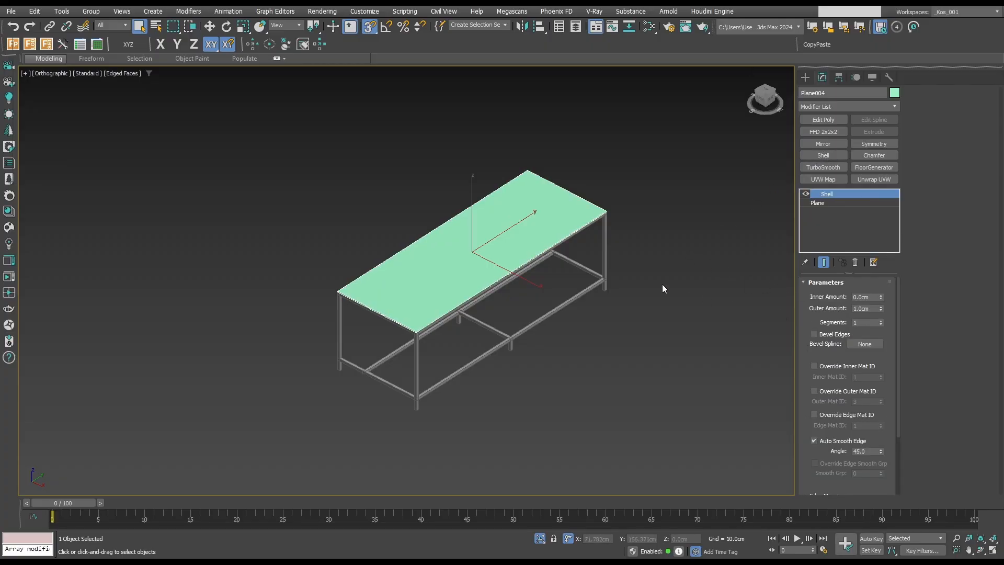
key(ctrl+shift+e)
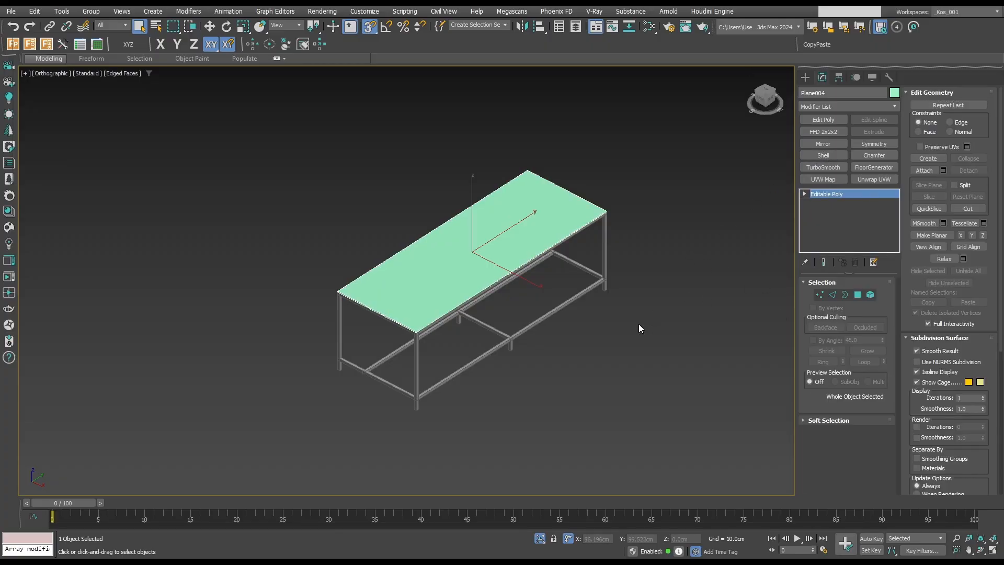
End isolation and raise the countertop slab vertically in the front view, snapping its top to the guide box's upper edge.
key(f)
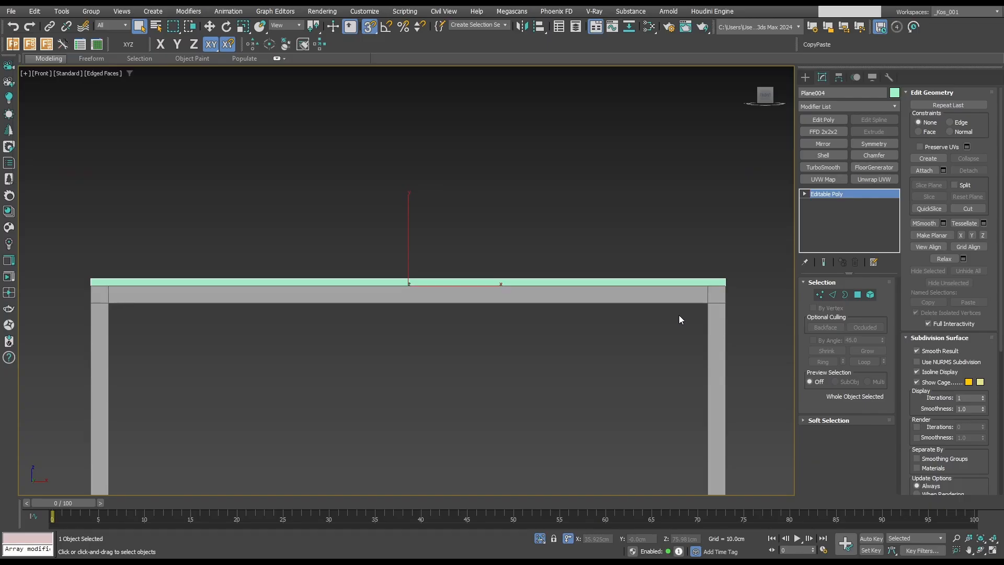
scroll(710, 300, down, 4)
key(alt+q)
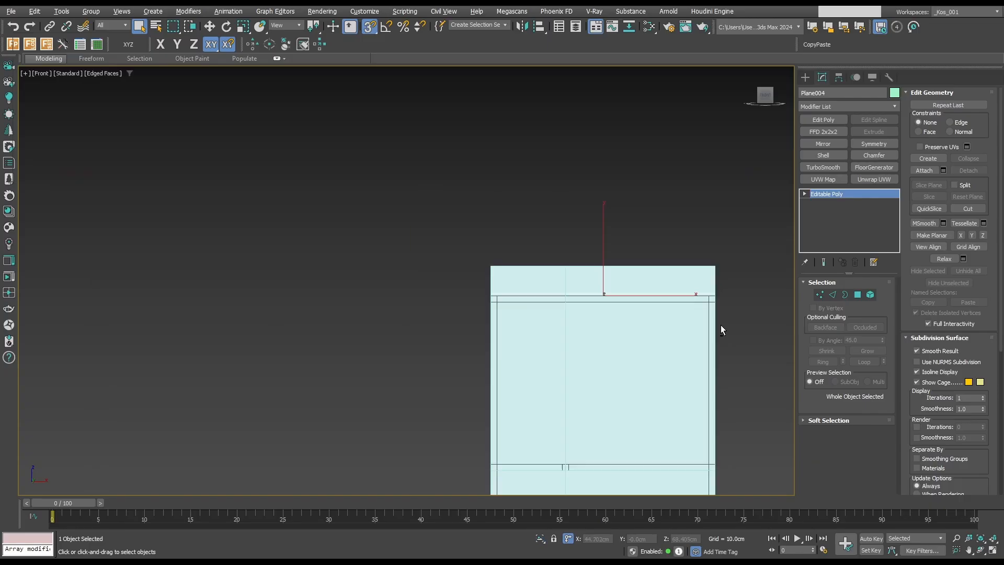
middle_drag(724, 316, 635, 283)
key(F3)
scroll(655, 280, up, 2)
scroll(655, 280, down, 1)
key(w)
key(space)
scroll(654, 294, up, 5)
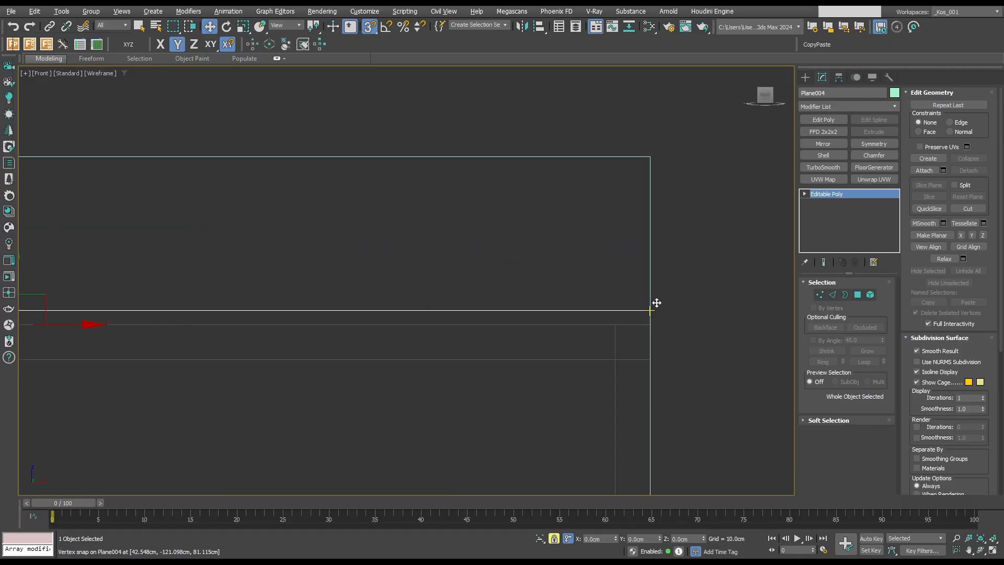
scroll(640, 300, down, 3)
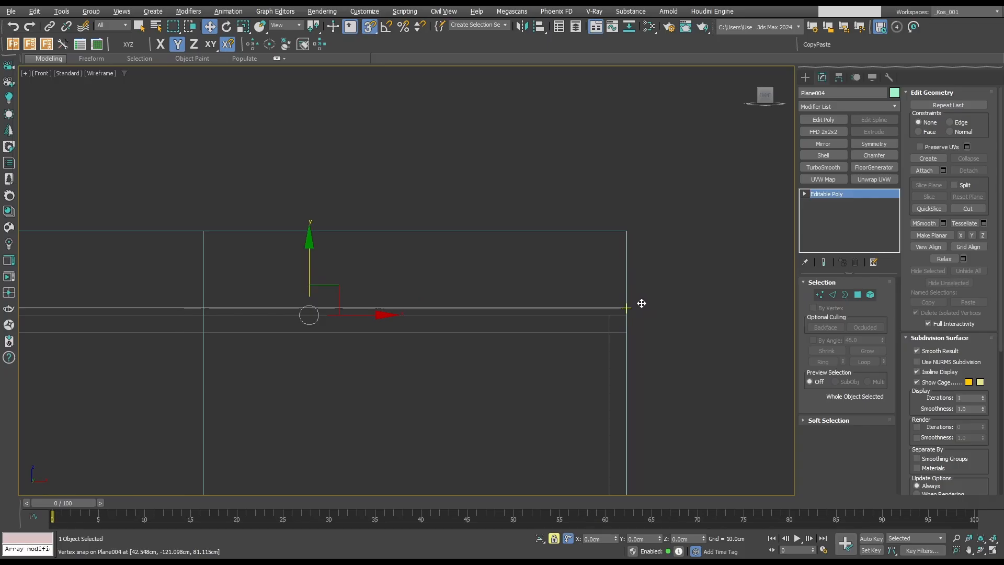
drag(642, 303, 635, 229)
scroll(708, 262, down, 3)
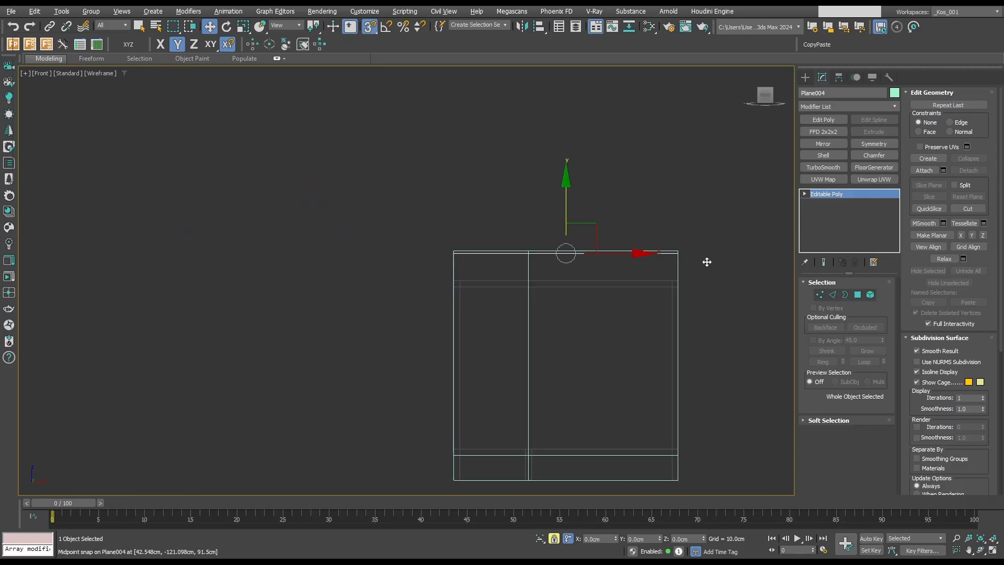
Move all vertices of the frame's upper rails vertically to snap against the underside of the countertop slab.
scroll(647, 269, up, 2)
key(1)
key(q)
key(1)
click(642, 287)
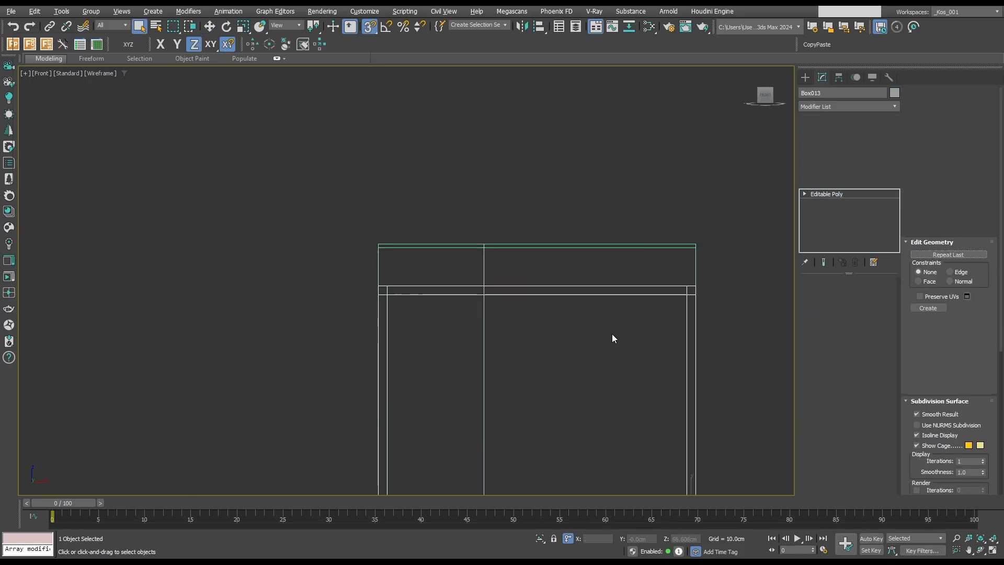
key(1)
drag(340, 278, 784, 327)
key(w)
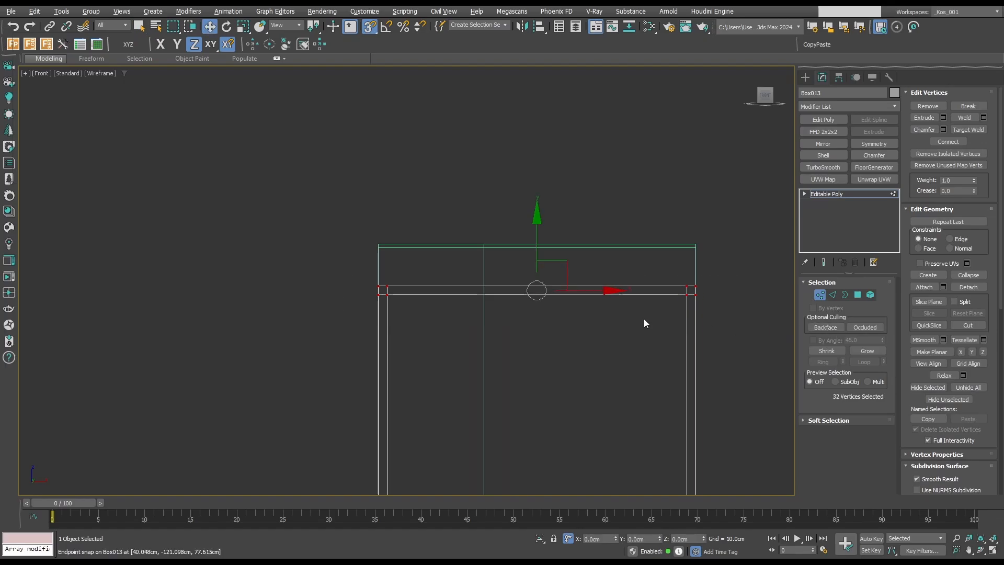
key(space)
click(538, 225)
scroll(719, 282, up, 3)
drag(658, 293, 652, 190)
scroll(695, 179, down, 4)
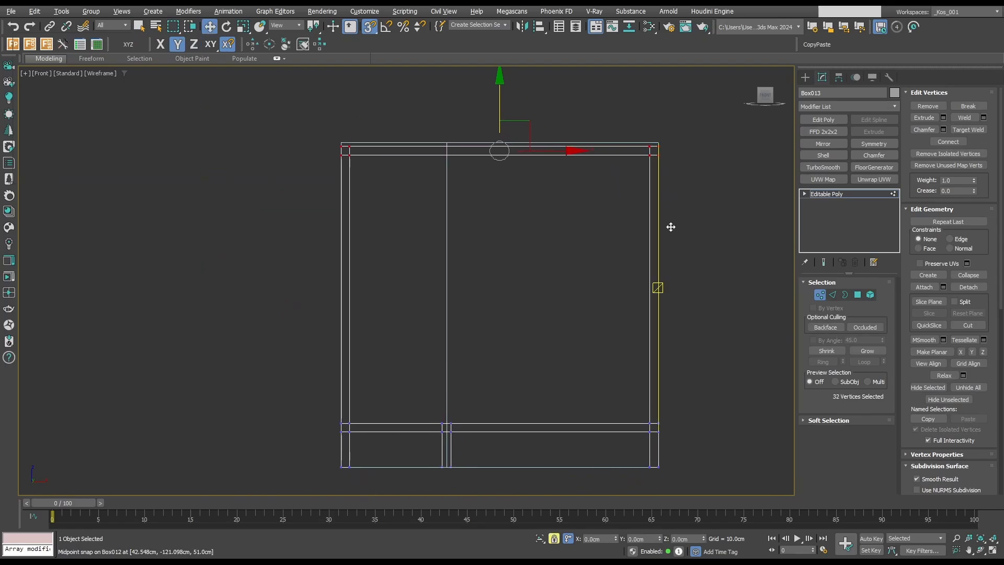
Offset the selected upper-rail vertices by -1 cm vertically to leave a gap below the countertop, then leave vertex editing.
click(646, 538)
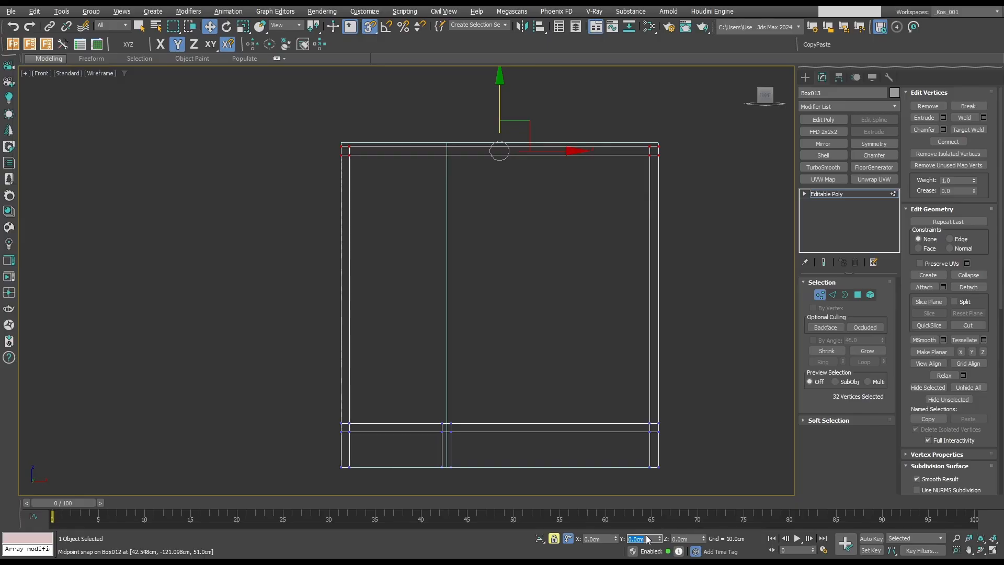
text(-0)
key(BackSpace)
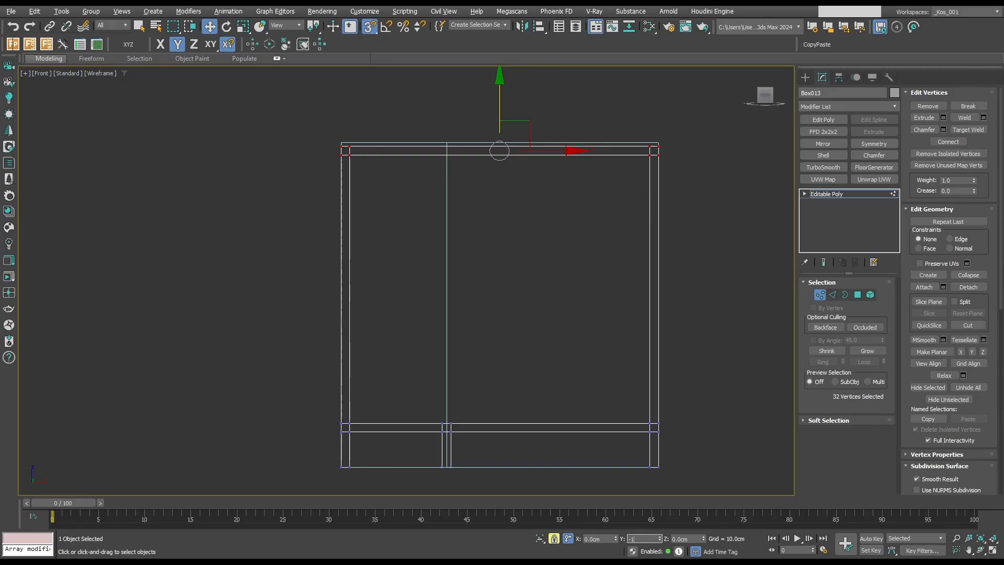
text(1)
key(Return)
scroll(678, 152, up, 4)
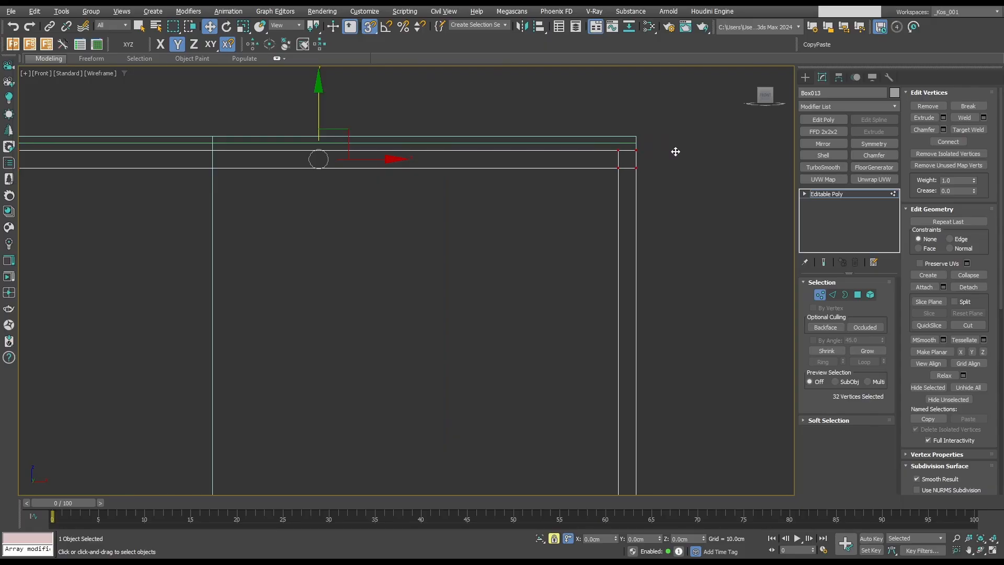
key(space)
scroll(676, 151, down, 2)
mouse_move(684, 152)
alt+middle_down()
mouse_move(687, 170)
mouse_move(641, 184)
alt+middle_up()
key(1)
key(q)
Return to shaded display and delete the guide box around the island.
key(F3)
scroll(614, 183, up, 2)
scroll(614, 183, up, 2)
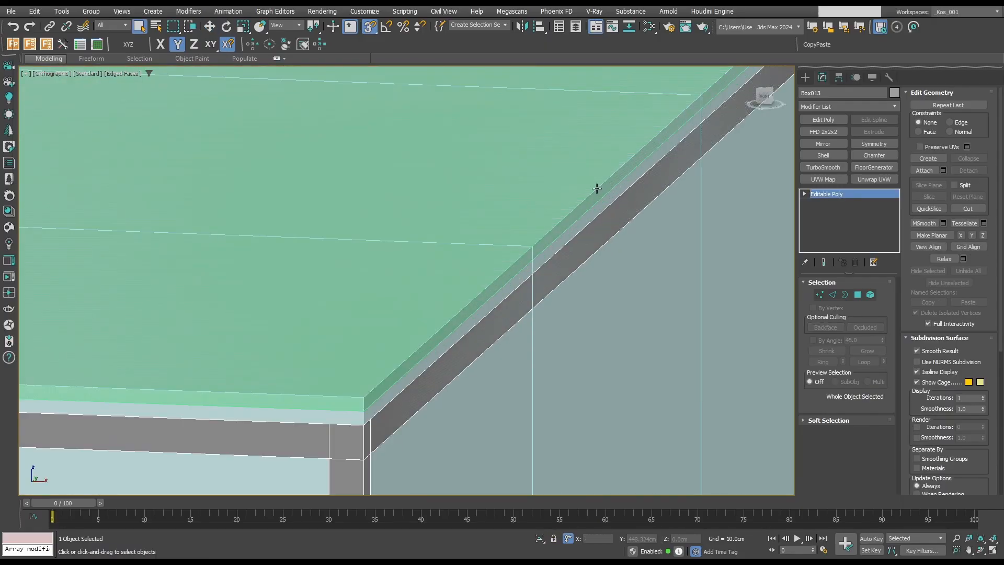
scroll(593, 193, down, 2)
click(598, 277)
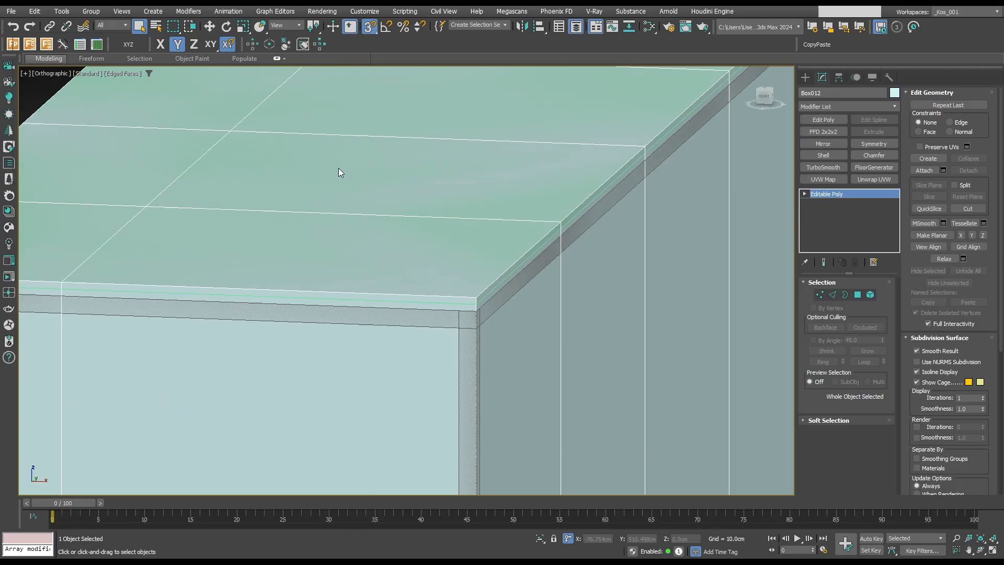
key(Delete)
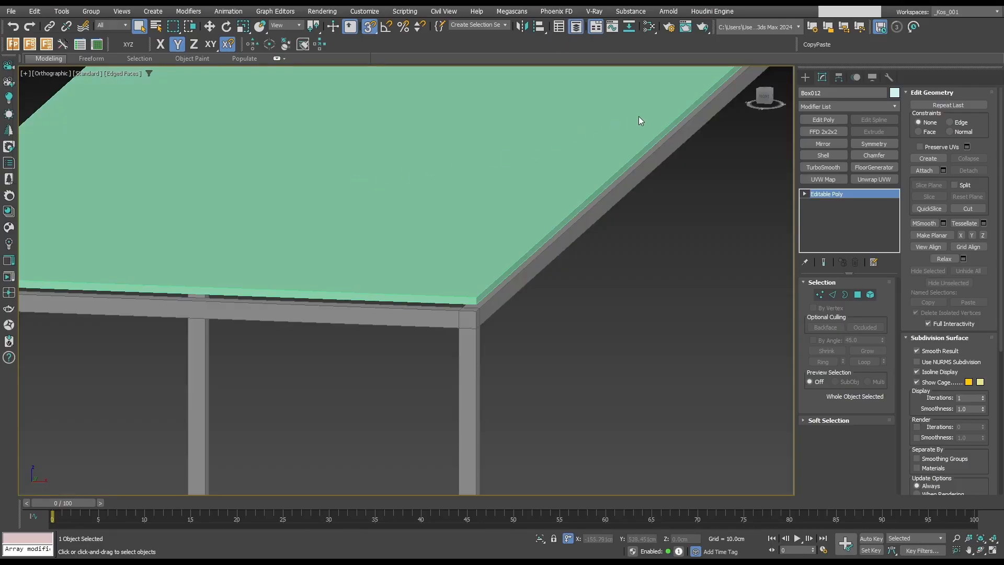
Inset the large underside polygon of the countertop slab.
scroll(639, 116, down, 5)
scroll(613, 219, up, 4)
click(579, 180)
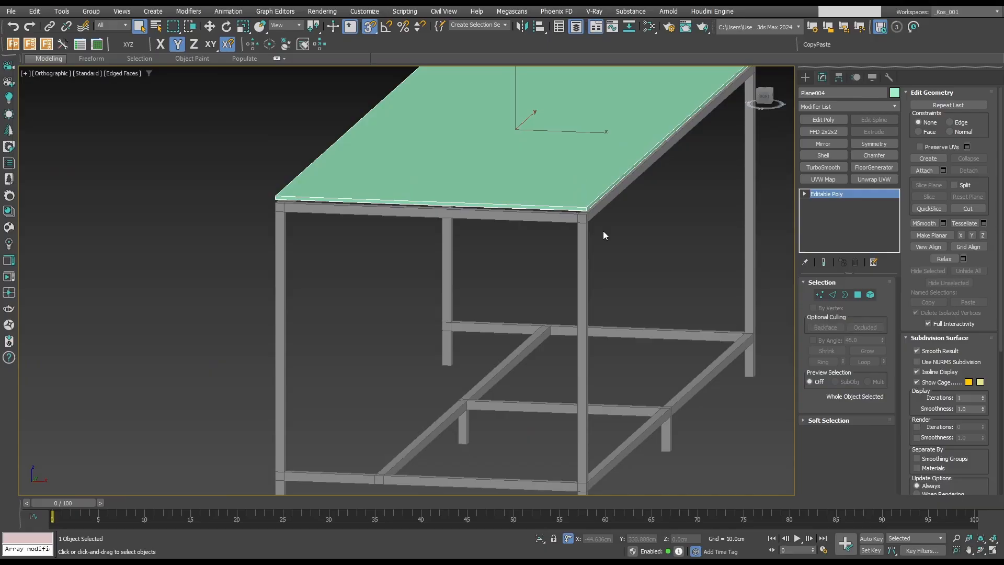
mouse_move(604, 231)
alt+middle_down()
mouse_move(581, 208)
mouse_move(607, 230)
alt+middle_up()
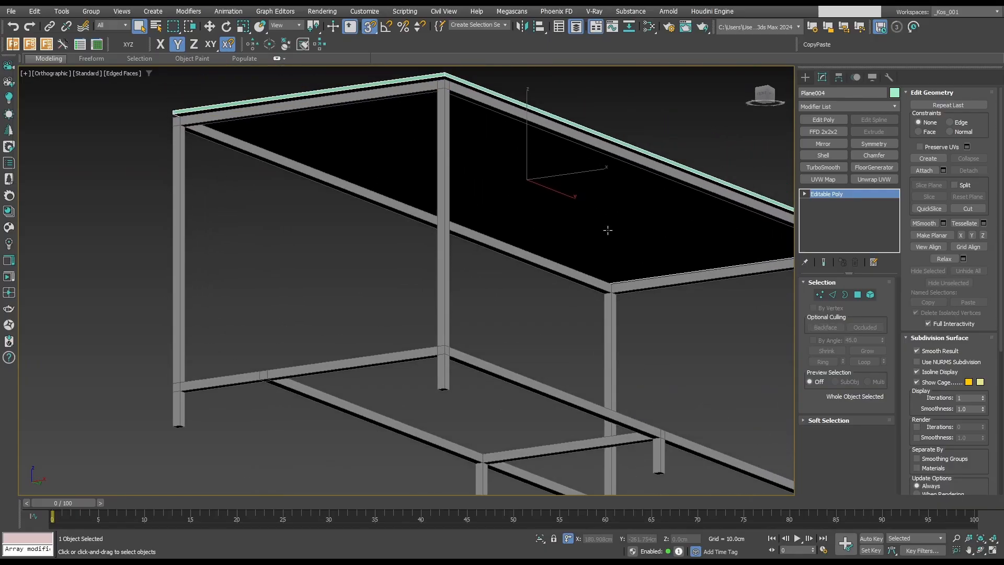
scroll(510, 131, up, 2)
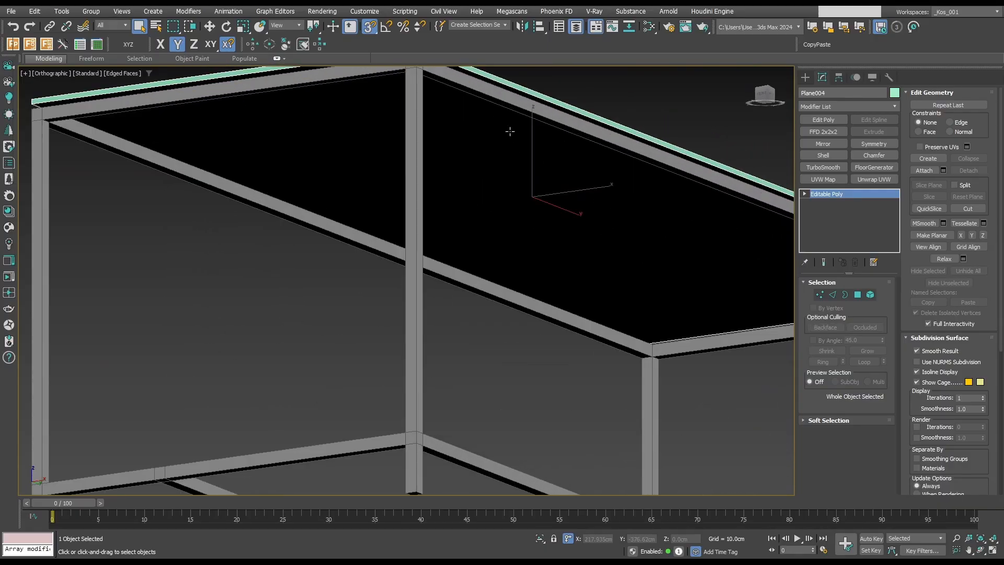
key(4)
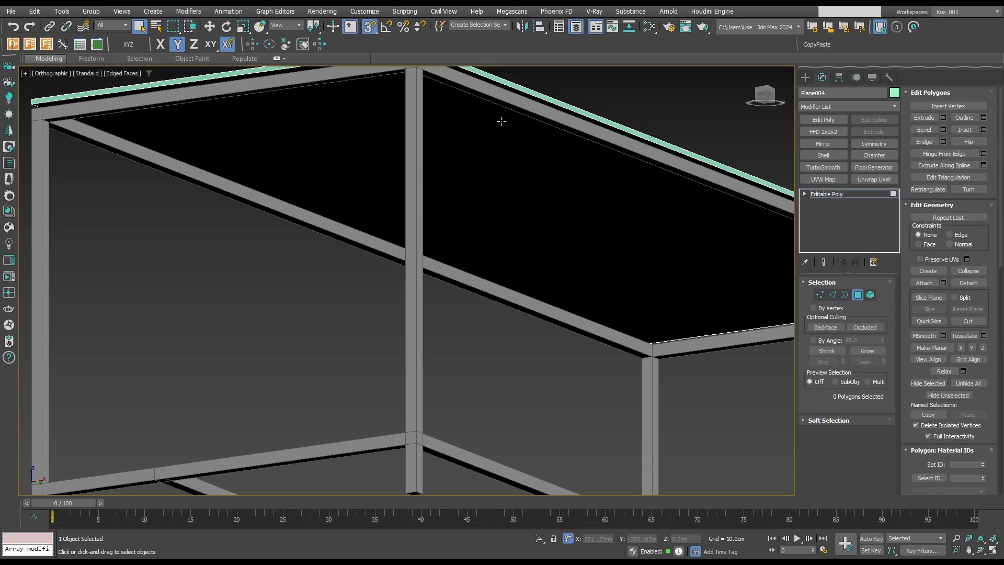
click(534, 166)
scroll(496, 184, down, 2)
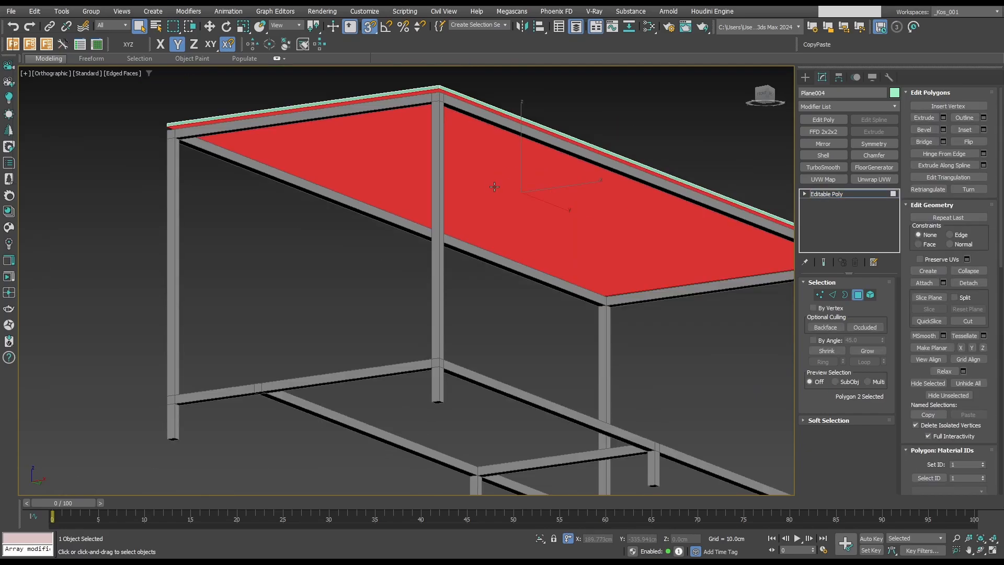
click(984, 129)
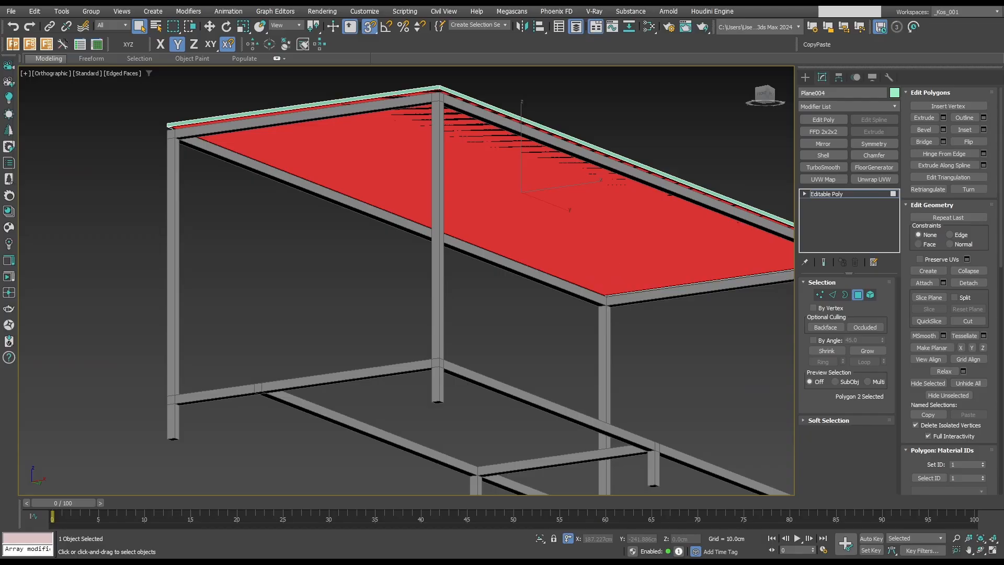
key(Return)
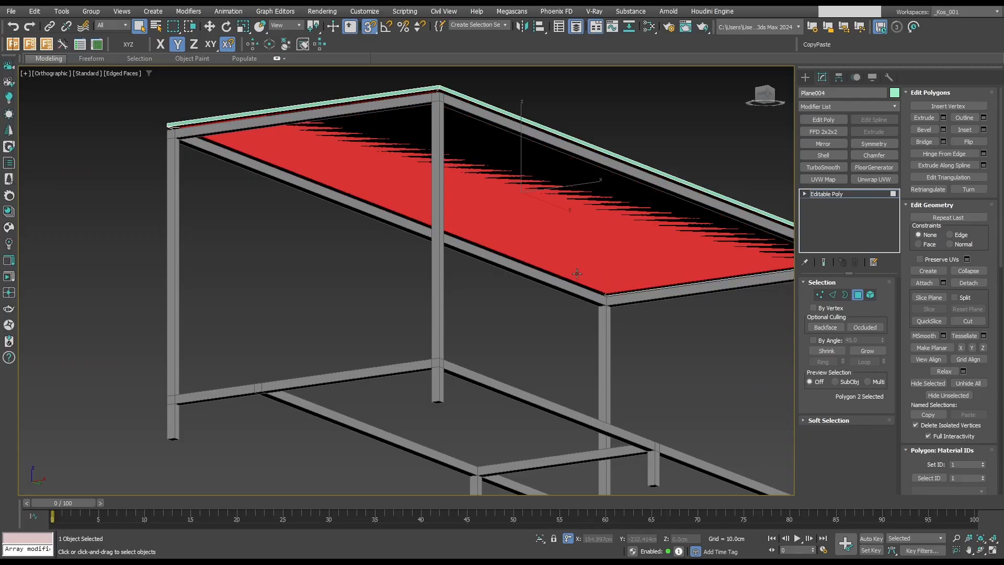
Move the countertop's underside polygon down vertically, snapping it to the upper face of the frame.
key(w)
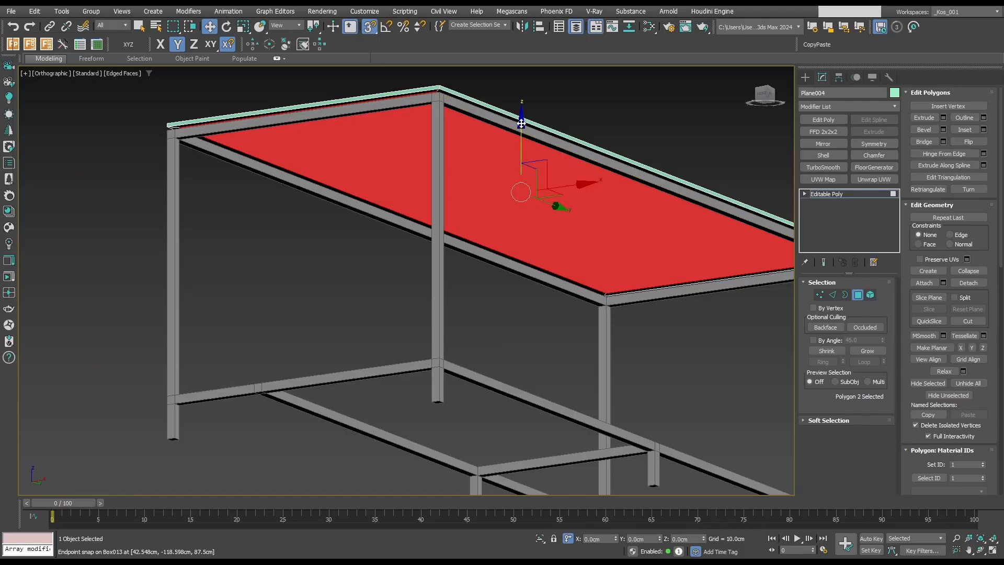
drag(521, 123, 426, 122)
scroll(440, 90, up, 10)
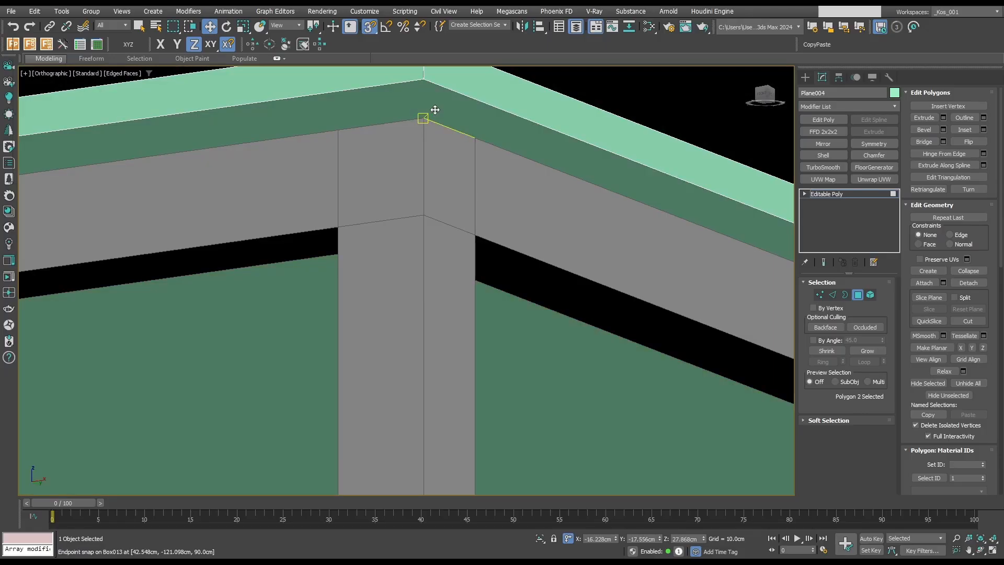
drag(428, 119, 427, 118)
scroll(435, 129, down, 9)
Leave polygon editing on the countertop and clear the selection with the model in shaded display.
alt+middle_drag(435, 130, 450, 166)
scroll(450, 166, down, 8)
key(t)
key(z)
key(F3)
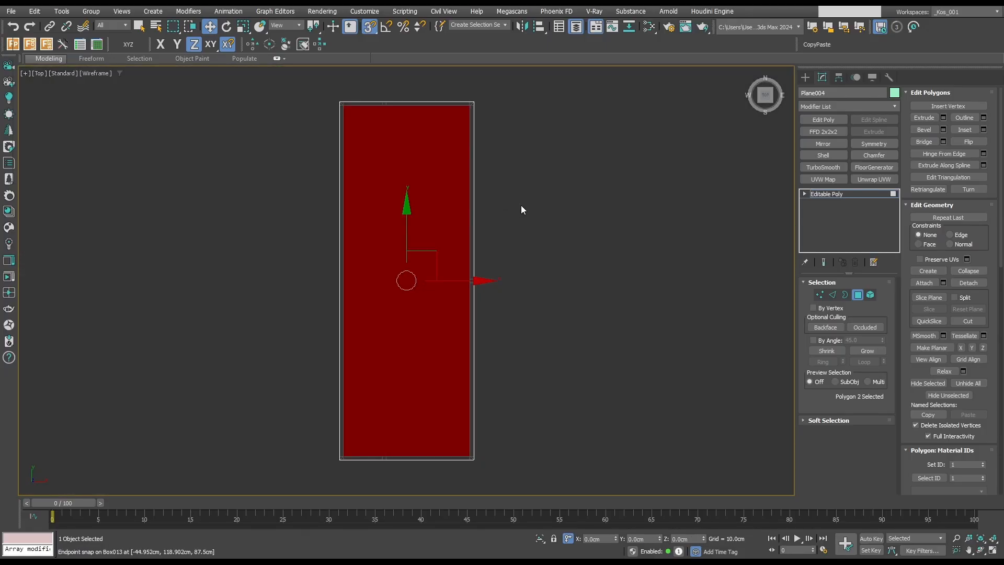
key(F3)
click(858, 295)
scroll(646, 259, down, 3)
key(F3)
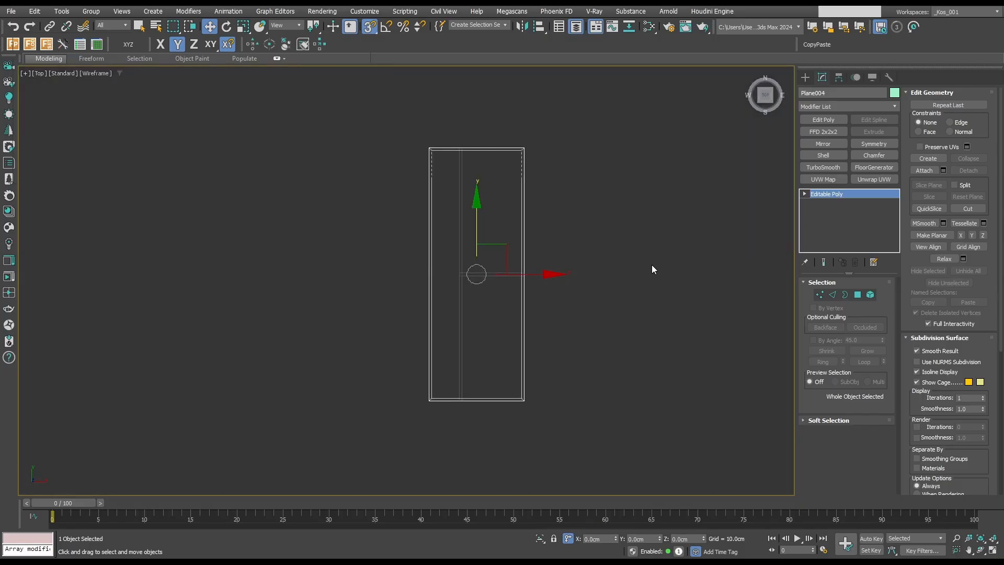
key(F3)
alt+middle_drag(652, 265, 567, 269)
click(535, 373)
scroll(535, 377, up, 7)
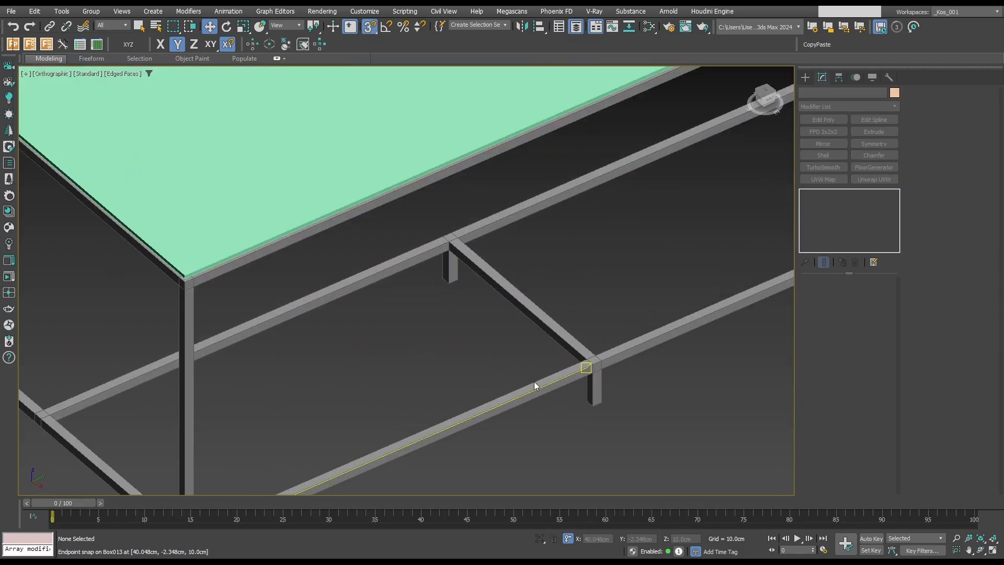
Unhide the segmented guide block around the frame and make it see-through.
scroll(568, 382, down, 4)
key(q)
click(568, 383)
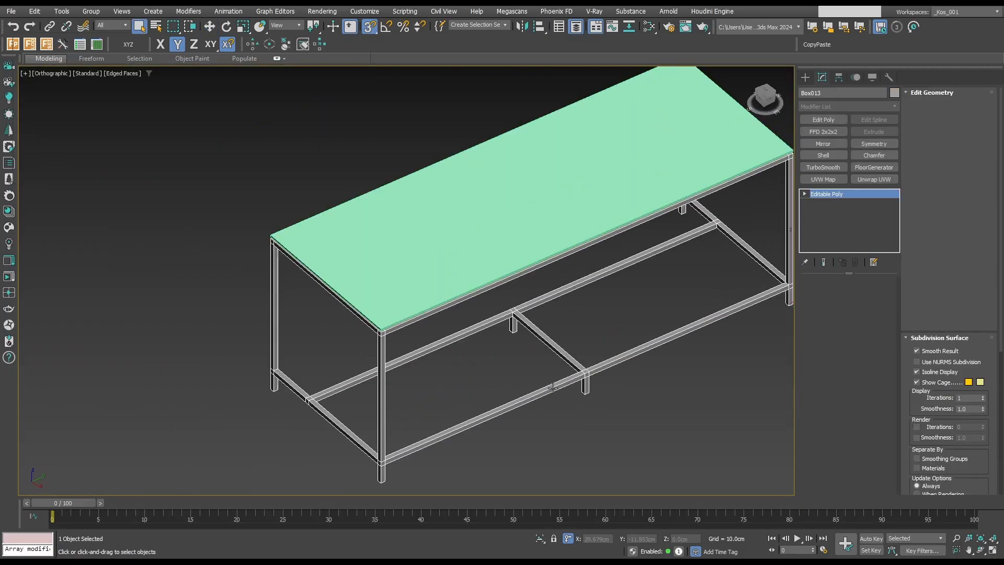
click(577, 26)
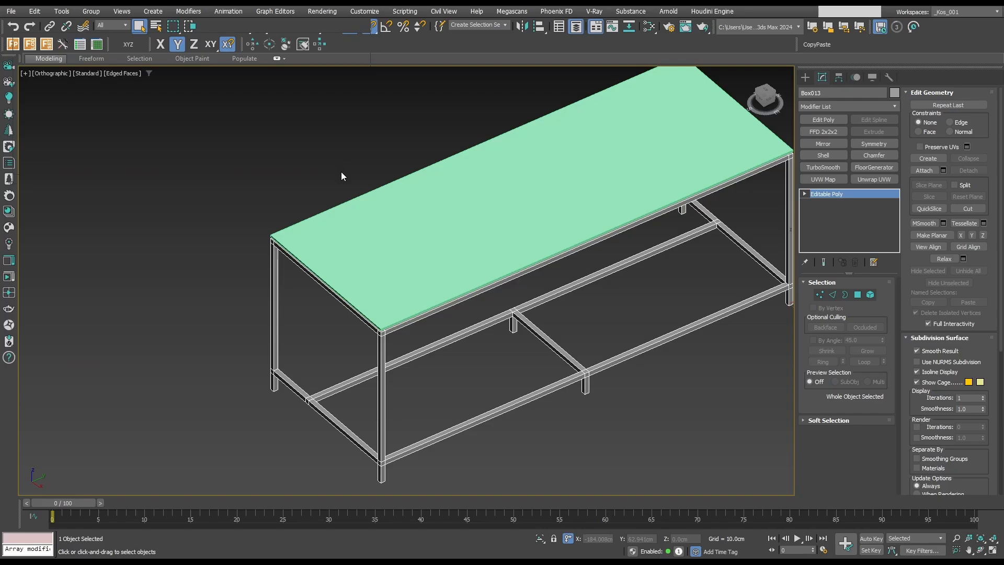
click(360, 176)
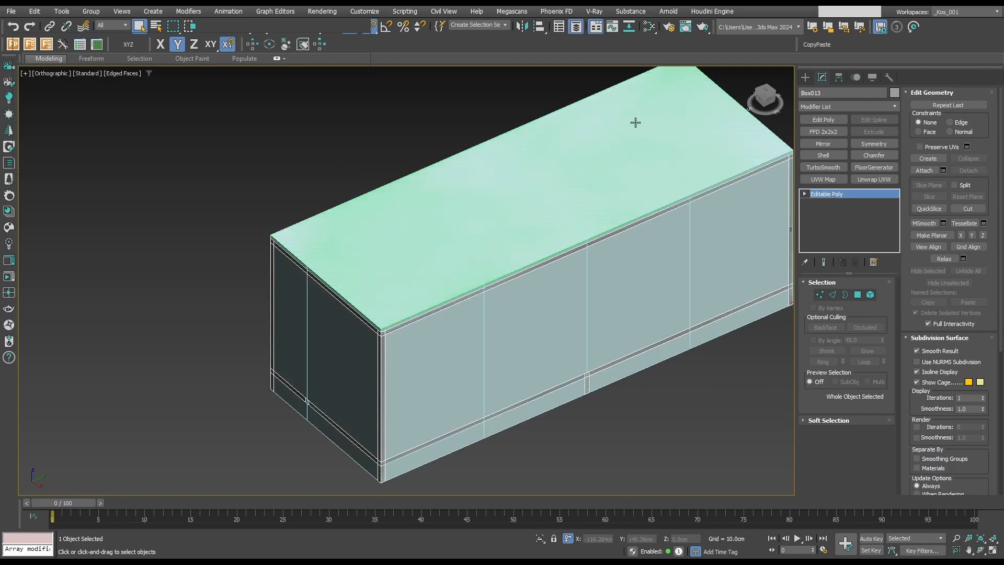
scroll(636, 122, down, 4)
click(558, 287)
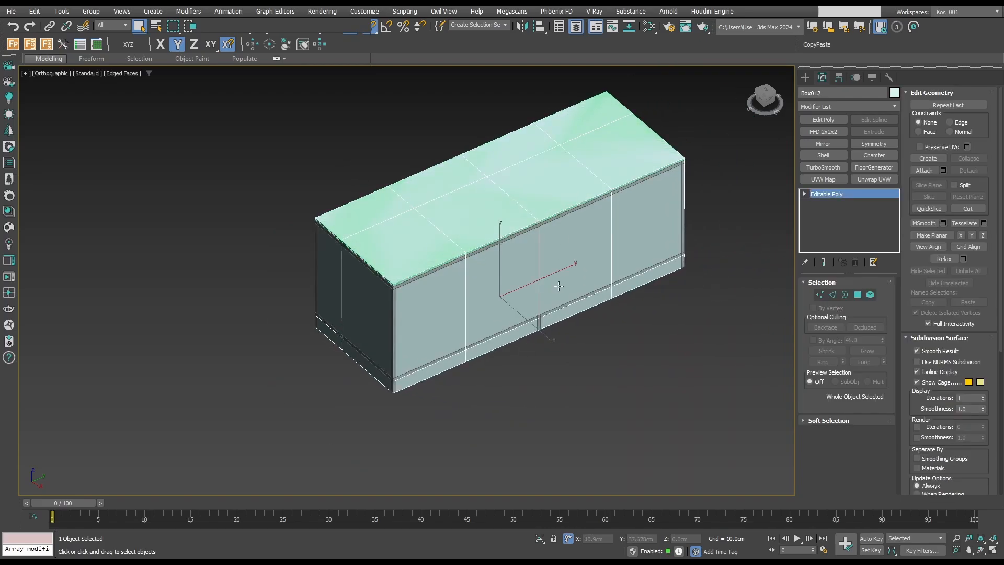
key(alt+x)
click(601, 408)
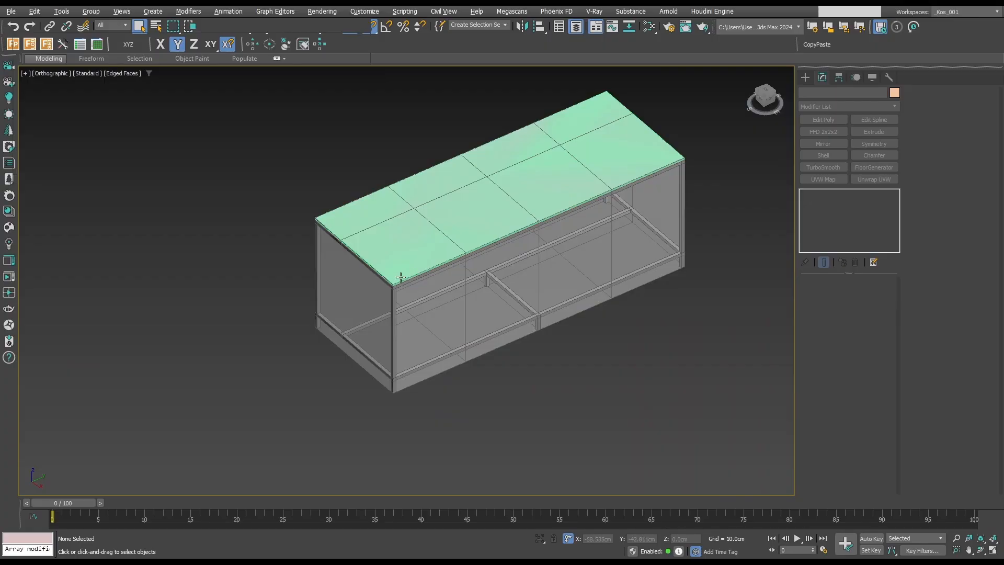
Switch to wireframe display, select the countertop and start editing its edges.
key(F3)
scroll(401, 280, up, 6)
click(399, 294)
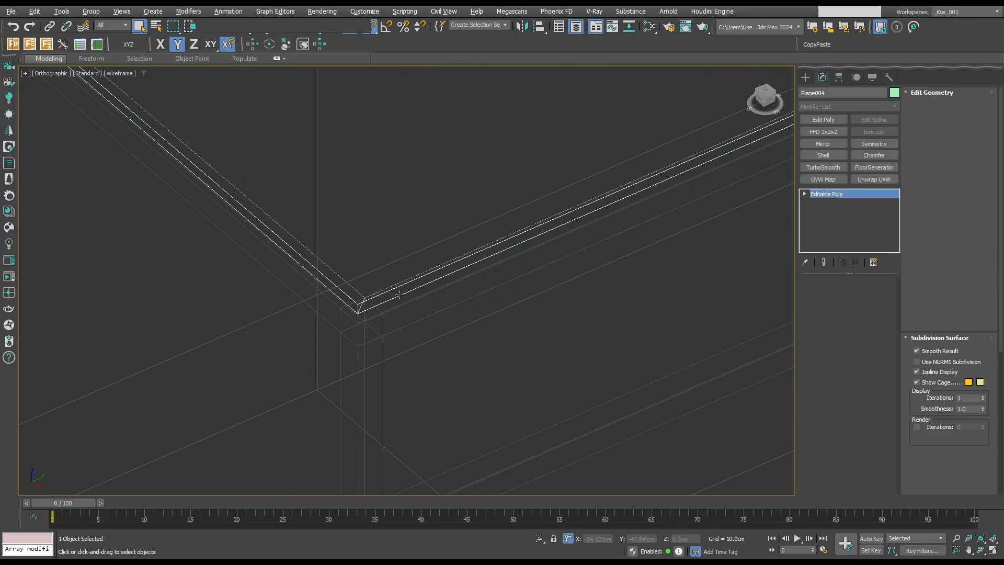
scroll(399, 294, down, 5)
key(F3)
key(F3)
scroll(519, 259, down, 2)
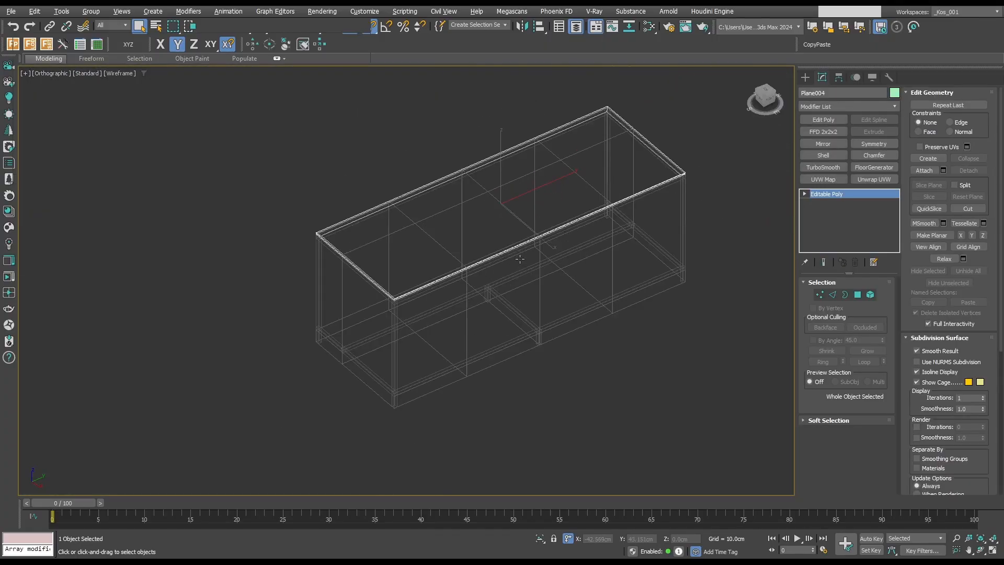
scroll(520, 259, up, 2)
key(2)
Select the countertop's lengthwise edges and connect them with a crosswise edge loop at mid-length.
scroll(544, 236, up, 4)
scroll(570, 266, down, 6)
alt+middle_drag(561, 272, 558, 300)
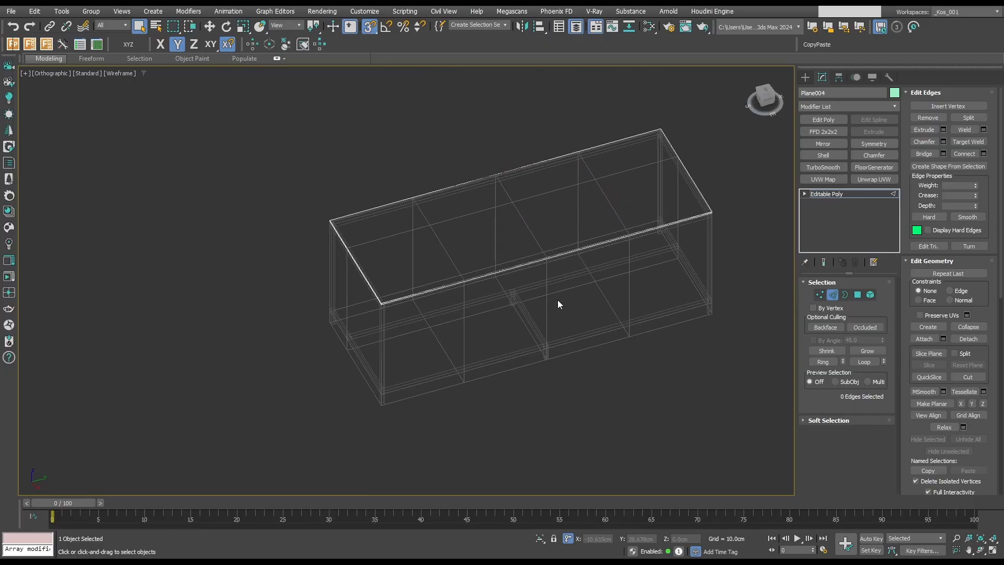
drag(558, 299, 538, 124)
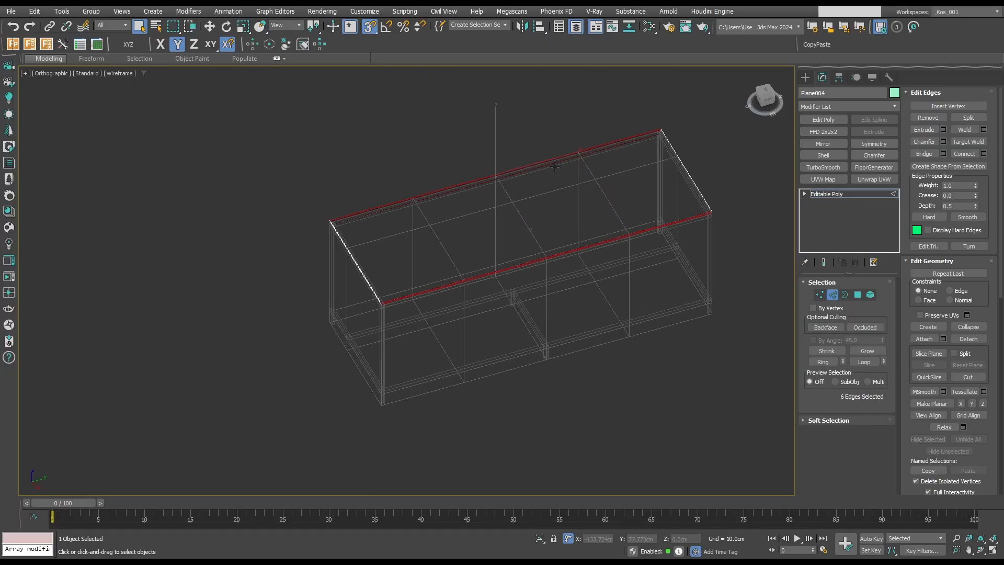
key(t)
key(z)
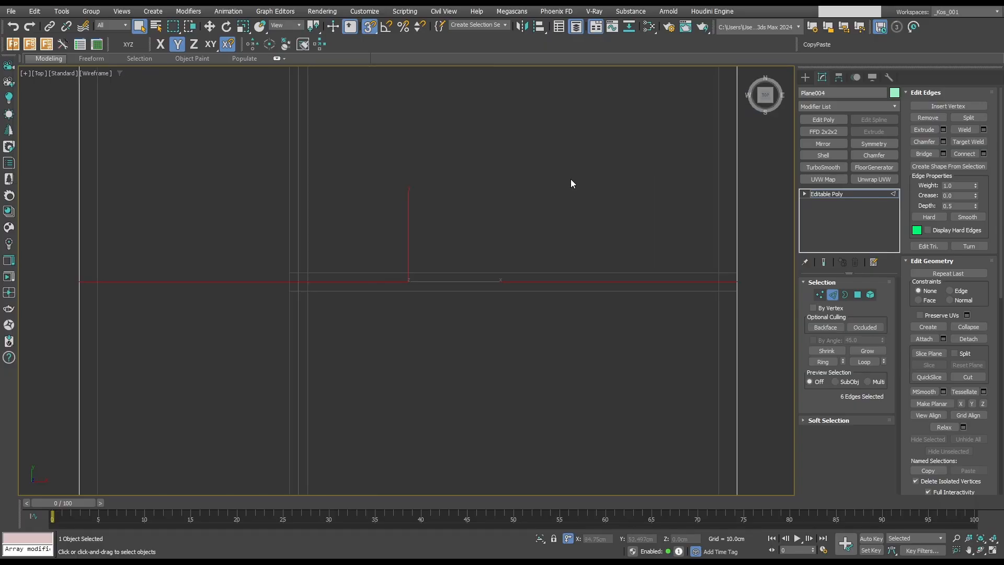
Add a crosswise loop in the countertop's lower half in top view, make it planar in Y and snap it to the guide block's quarter division.
scroll(573, 246, down, 6)
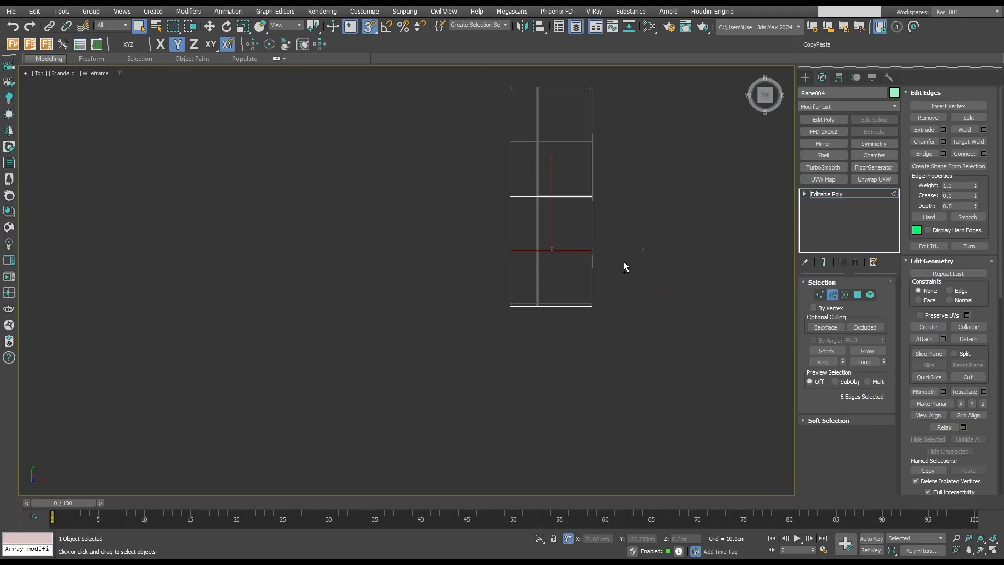
scroll(554, 271, up, 4)
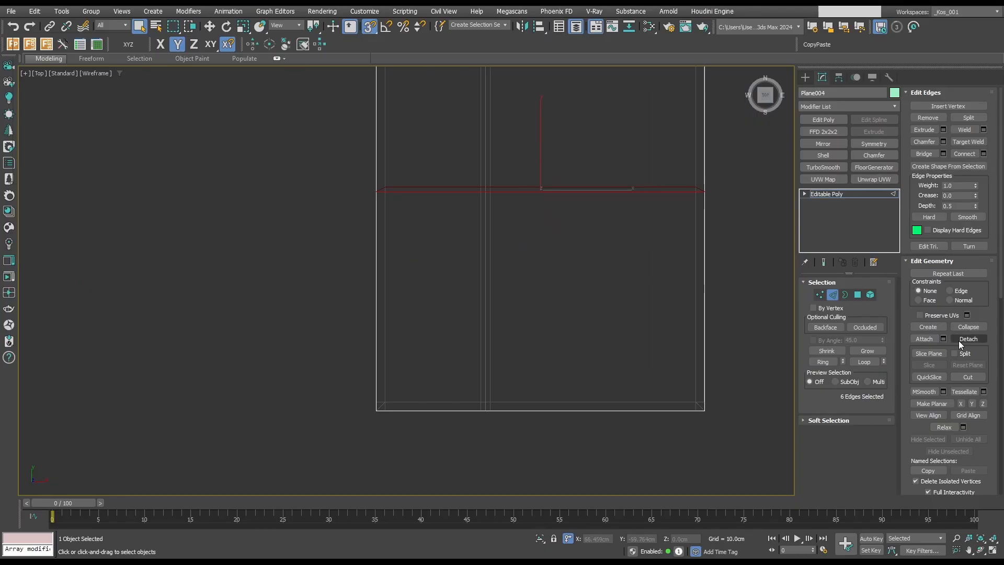
click(972, 404)
key(w)
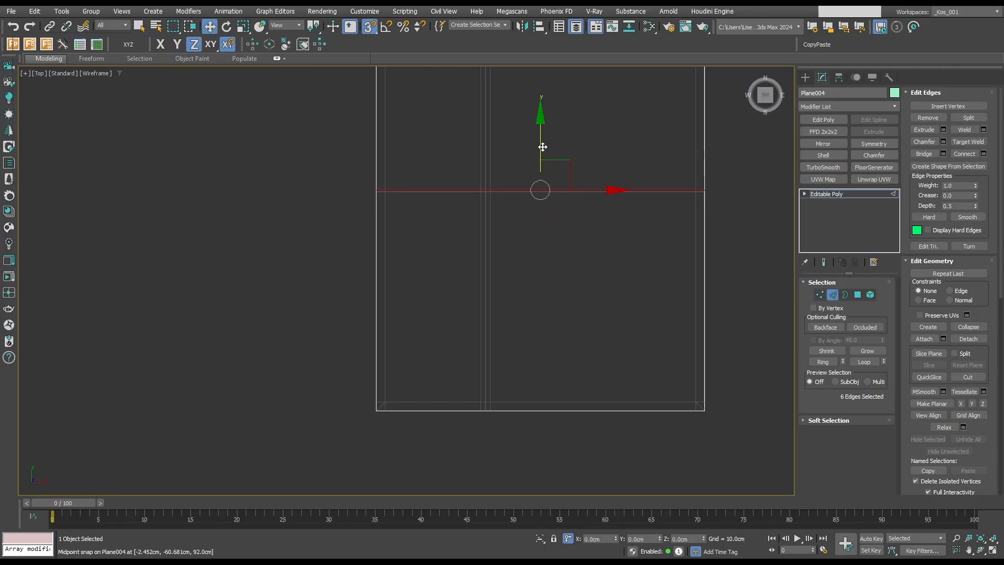
drag(542, 147, 511, 197)
scroll(536, 182, down, 4)
middle_drag(536, 183, 487, 304)
Connect the side edges of the countertop's upper half with a crosswise loop and make it planar in Y.
drag(577, 200, 427, 210)
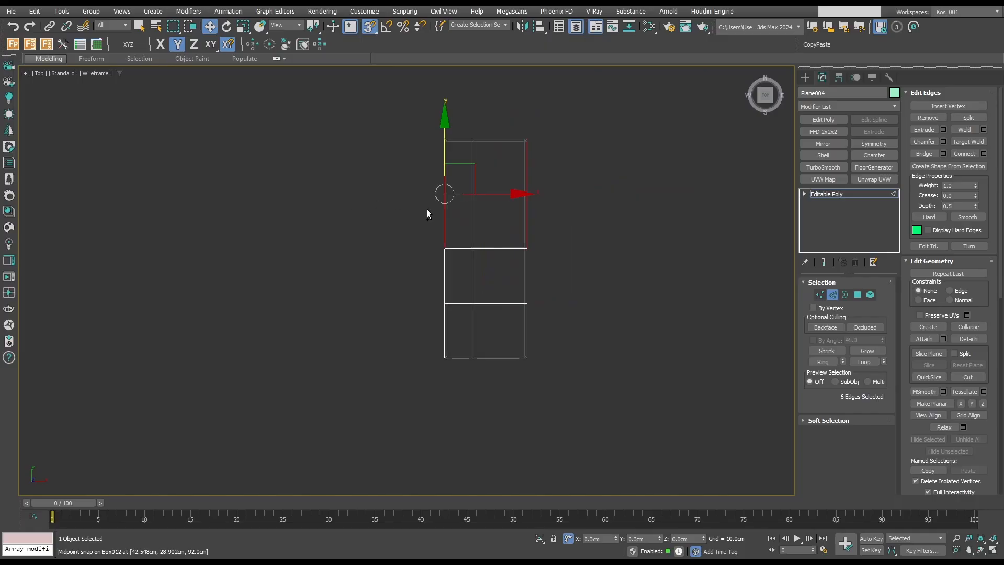
key(ctrl+shift+e)
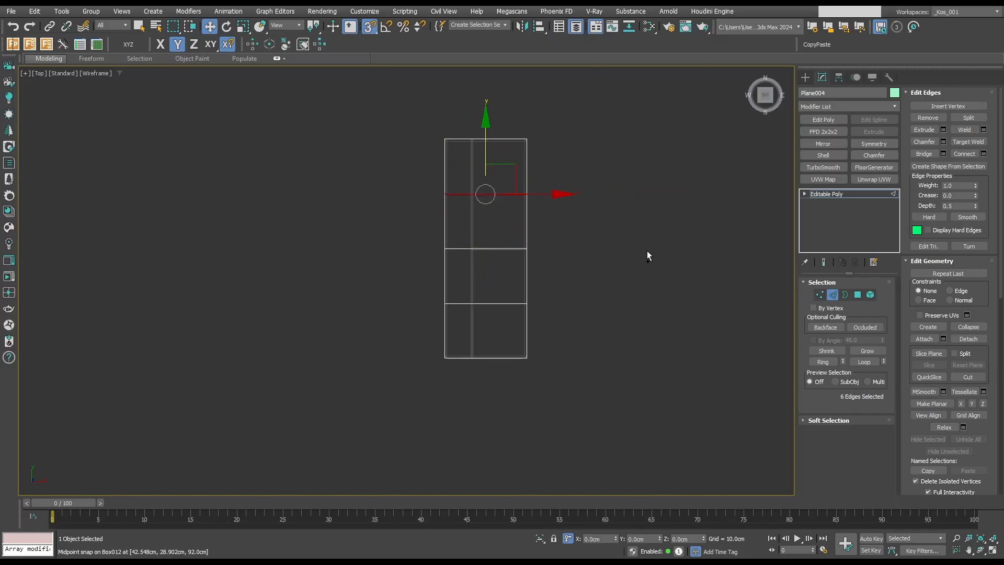
click(975, 403)
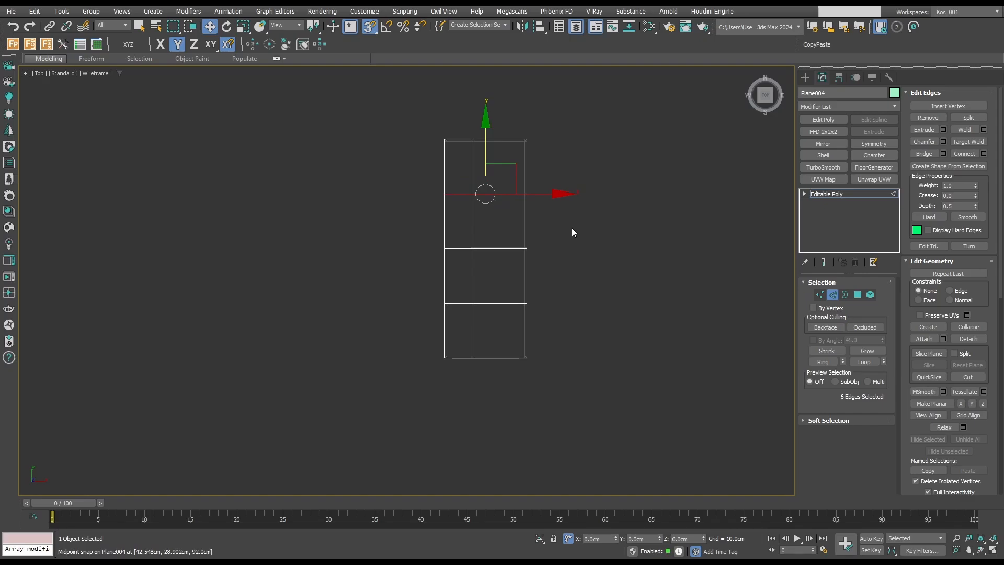
Connect the countertop's crosswise edges with a lengthwise edge loop running down its middle.
scroll(523, 356, up, 3)
key(1)
key(q)
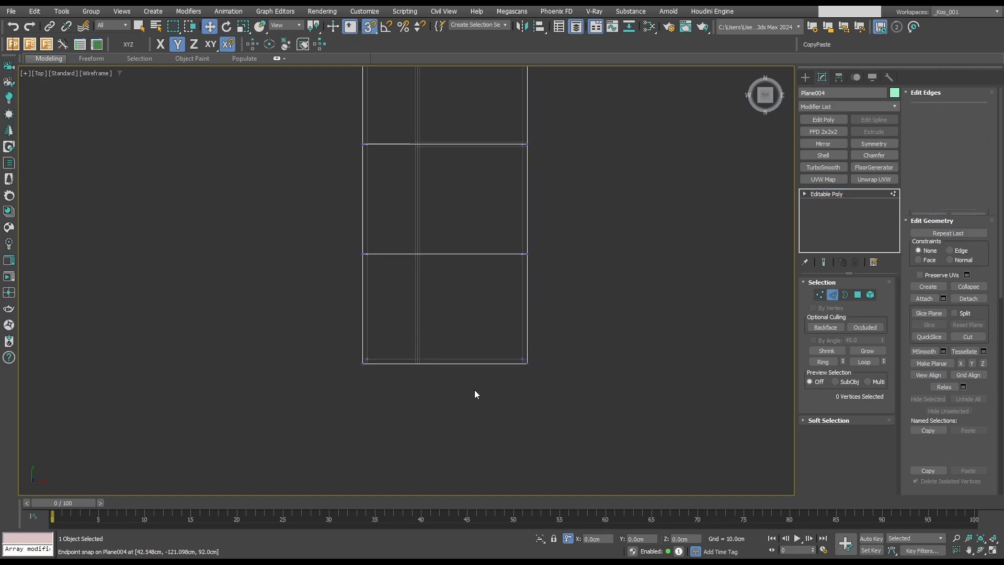
drag(471, 375, 460, 331)
key(2)
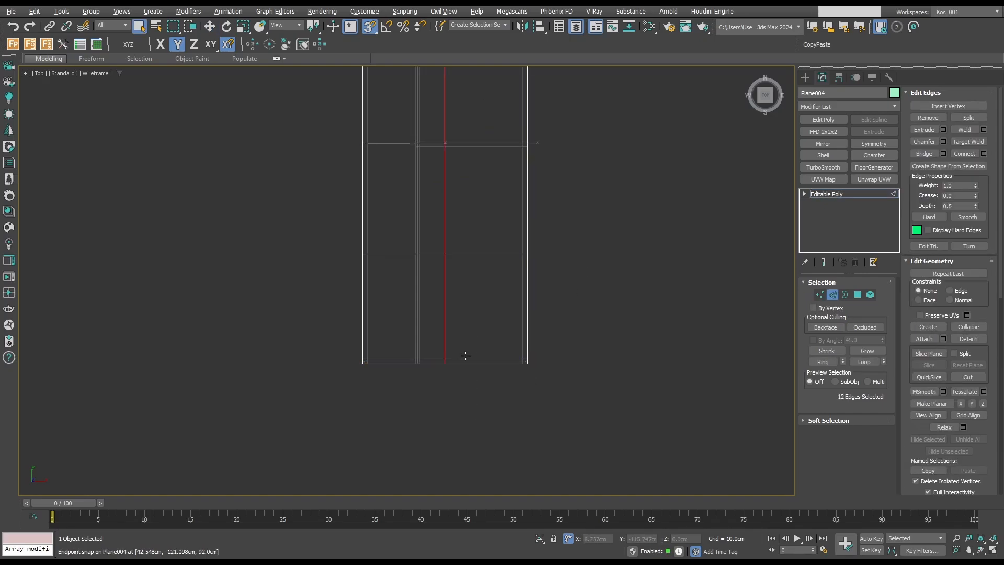
Move the lengthwise loop along X, snapping it to the centre of the frame's inner lengthwise rail.
key(w)
scroll(460, 261, down, 3)
scroll(529, 245, up, 1)
scroll(386, 411, up, 4)
drag(491, 230, 397, 303)
scroll(411, 318, up, 3)
scroll(460, 350, down, 4)
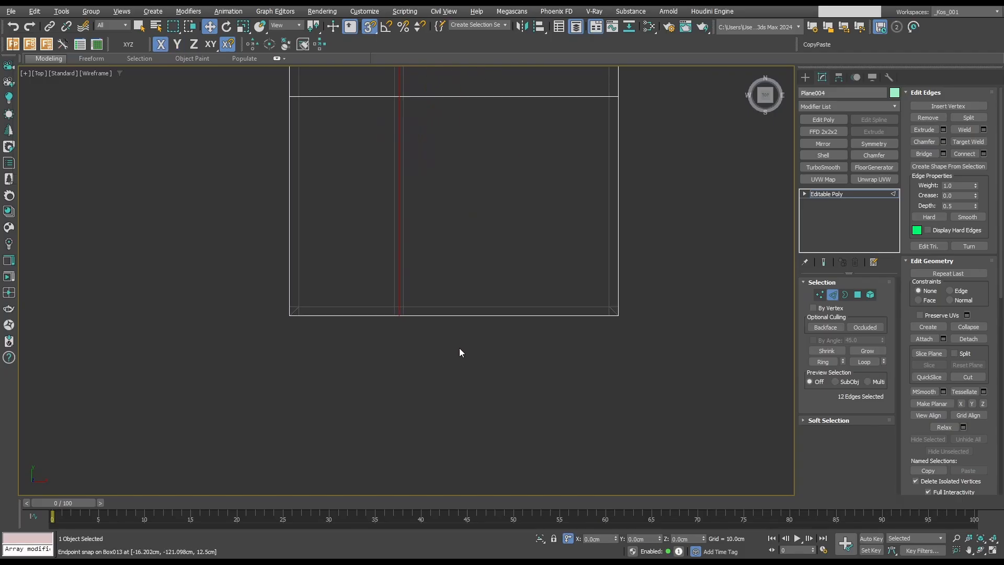
Connect the lengthwise edges of the countertop's end section with a crosswise loop and chamfer it into parallel loops spread across the section.
key(q)
drag(626, 298, 295, 286)
alt+middle_drag(689, 327, 356, 261)
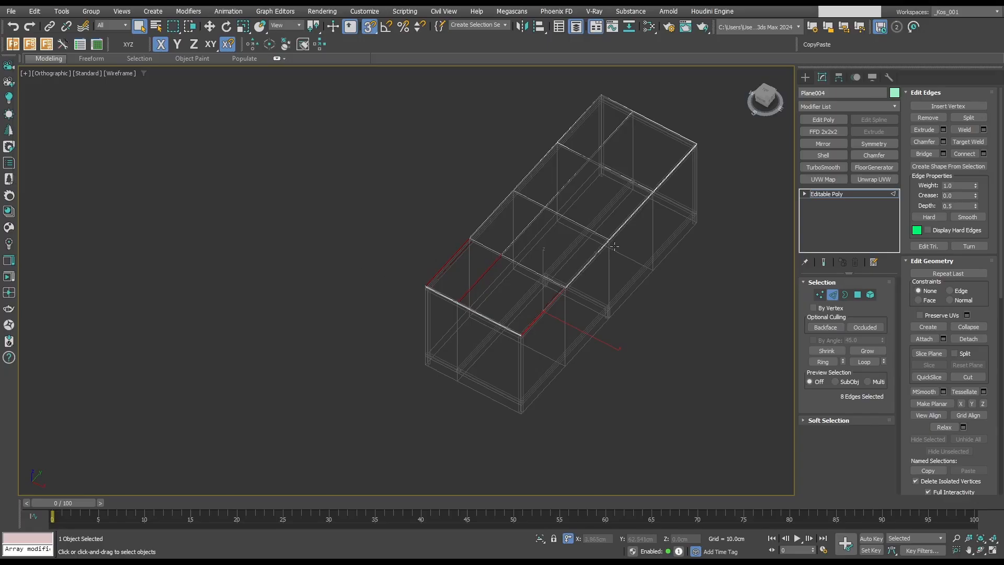
key(ctrl+shift+e)
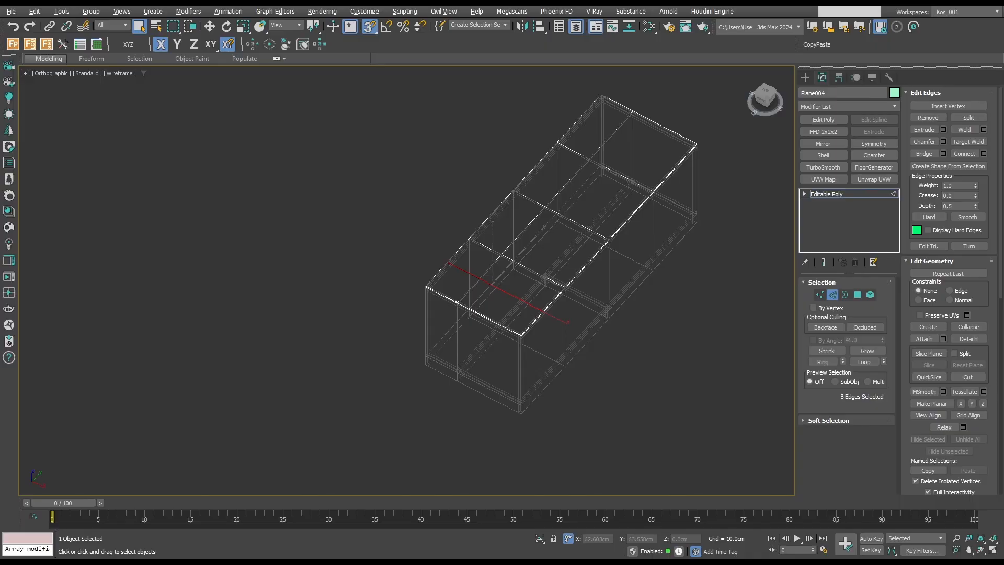
key(ctrl+shift+c)
click(610, 276)
Add a lengthwise loop in the countertop's wider strip and chamfer it into three parallel loops.
click(510, 295)
scroll(510, 294, up, 5)
scroll(509, 296, down, 5)
double_click(509, 295)
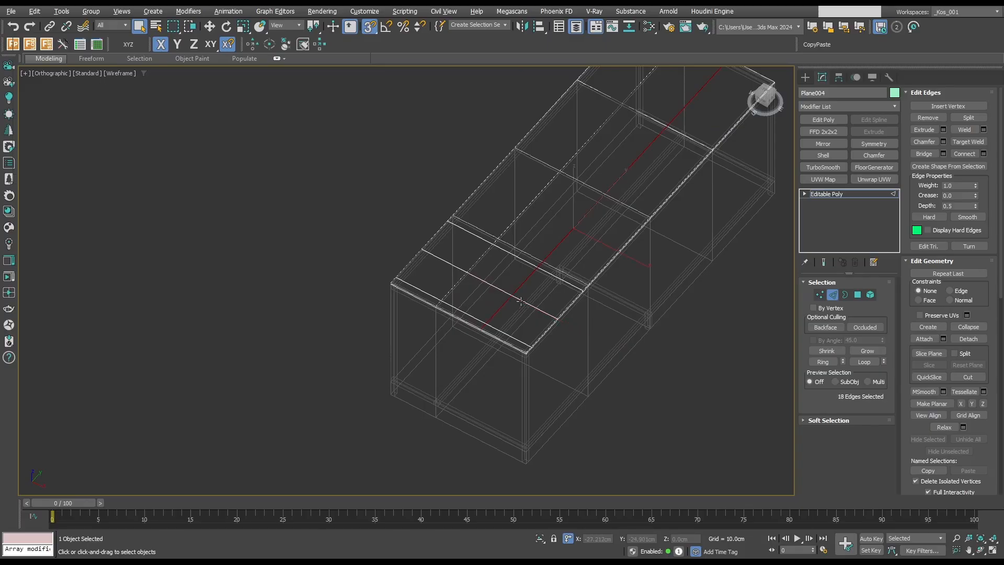
click(944, 142)
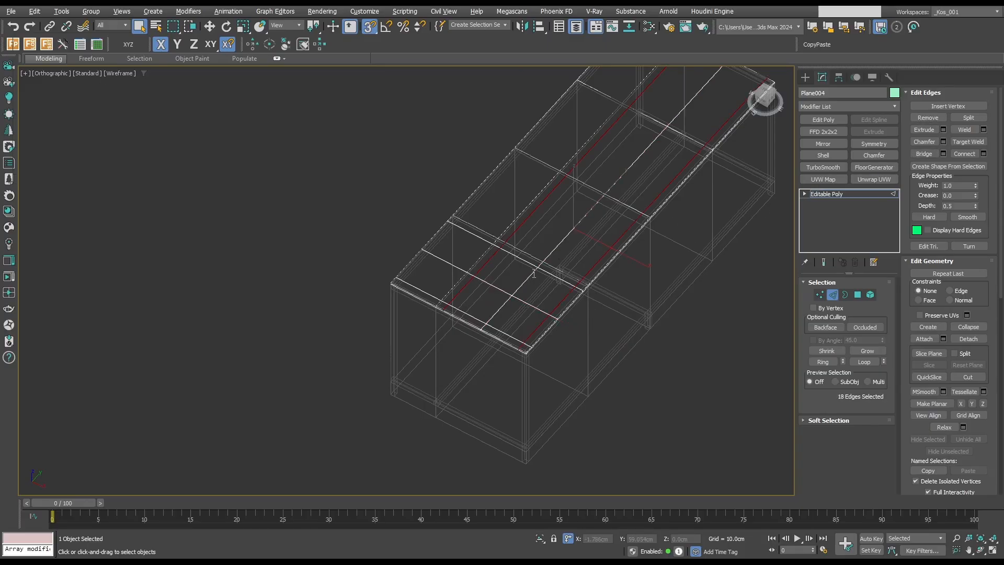
drag(534, 274, 534, 285)
Select the four inner polygons of the countertop's end section, lower them vertically and delete them to open a rectangular cutout.
key(4)
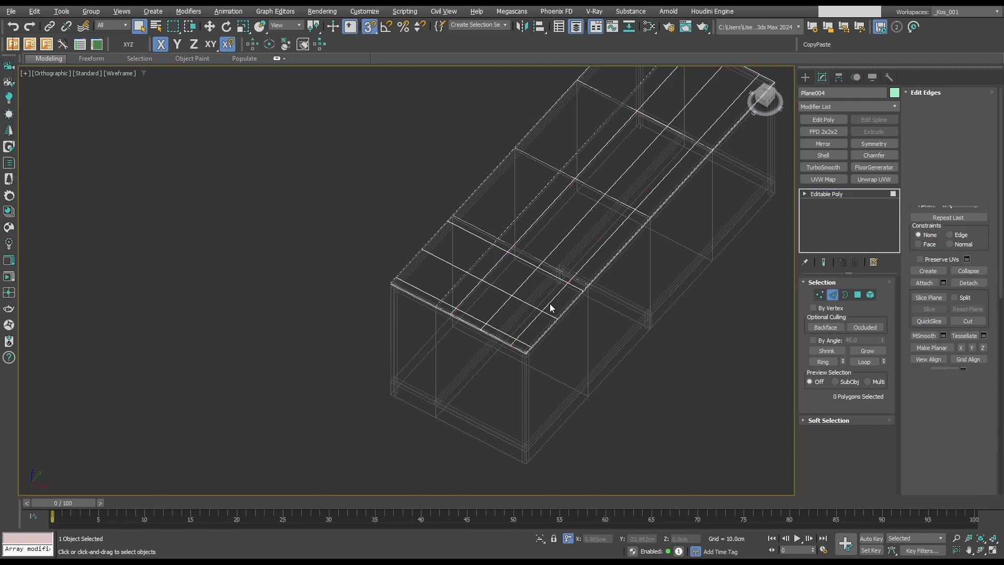
click(511, 274)
ctrl+click(485, 303)
ctrl+click(515, 317)
ctrl+click(543, 292)
key(w)
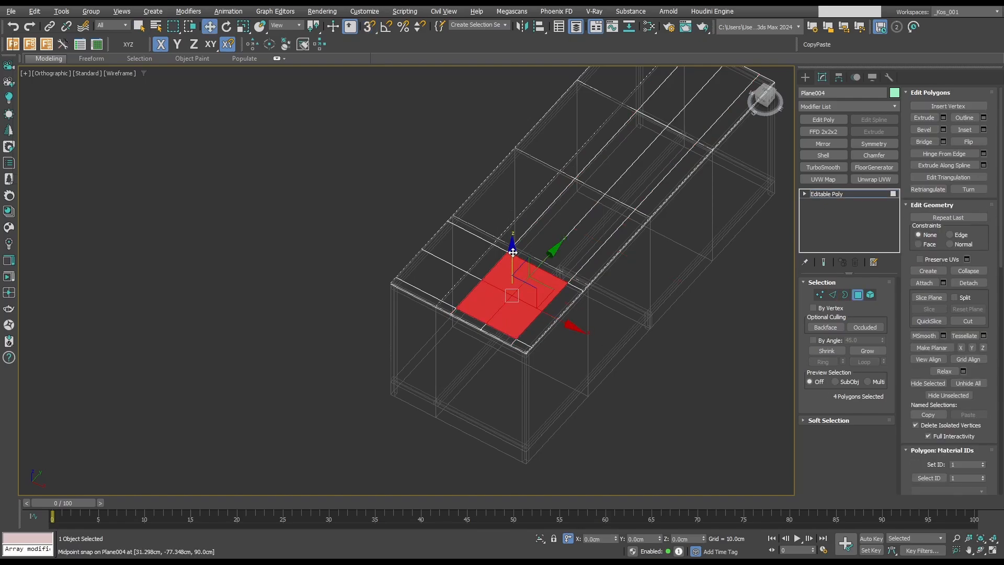
drag(513, 253, 525, 366)
key(Delete)
Return to shaded display and delete the see-through guide block.
key(F3)
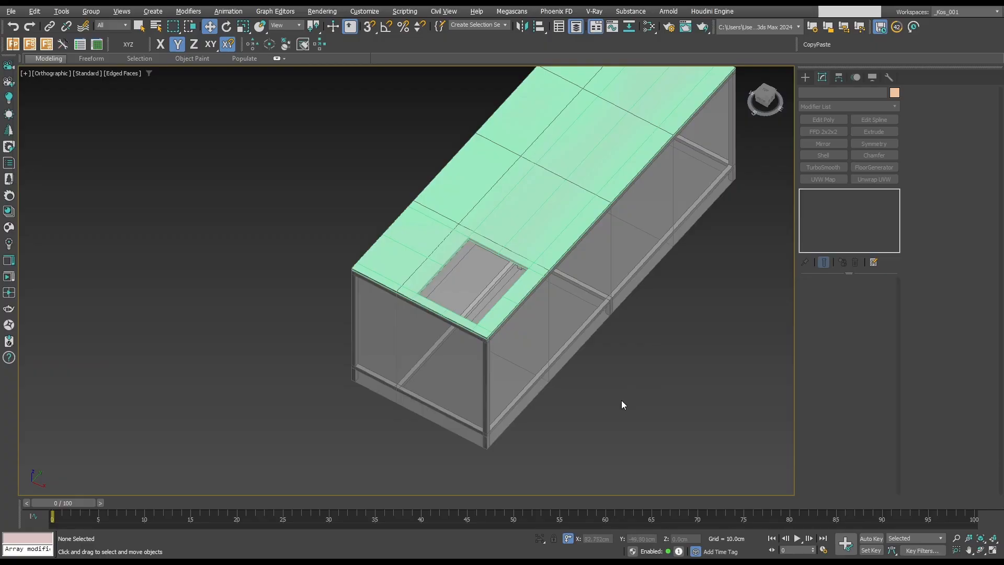
click(540, 338)
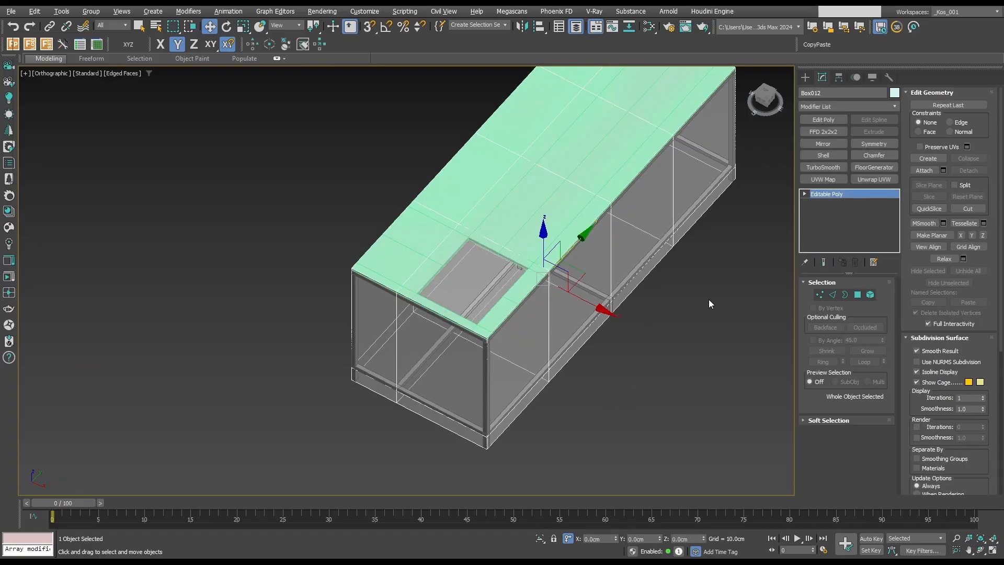
key(Delete)
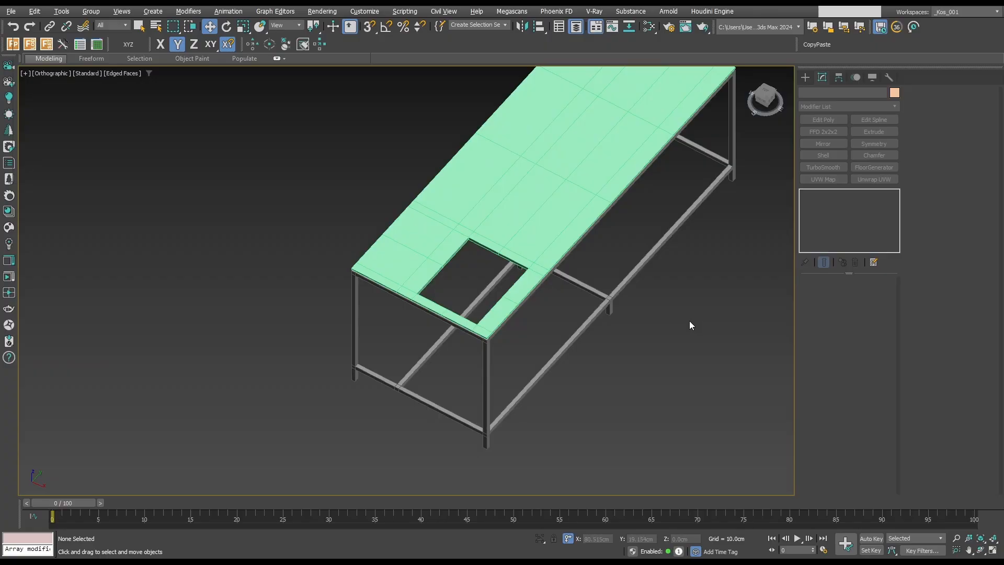
Draw a box with vertex snapping on the lower end rail between the posts, 1.25 cm long, 85 cm wide and about 6.4 cm high.
click(806, 78)
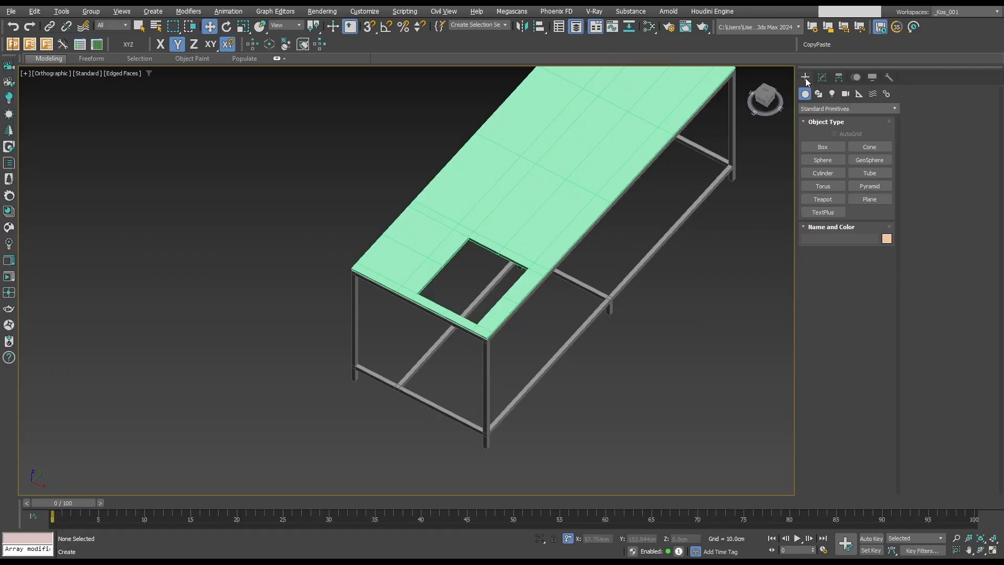
click(831, 144)
scroll(361, 367, up, 5)
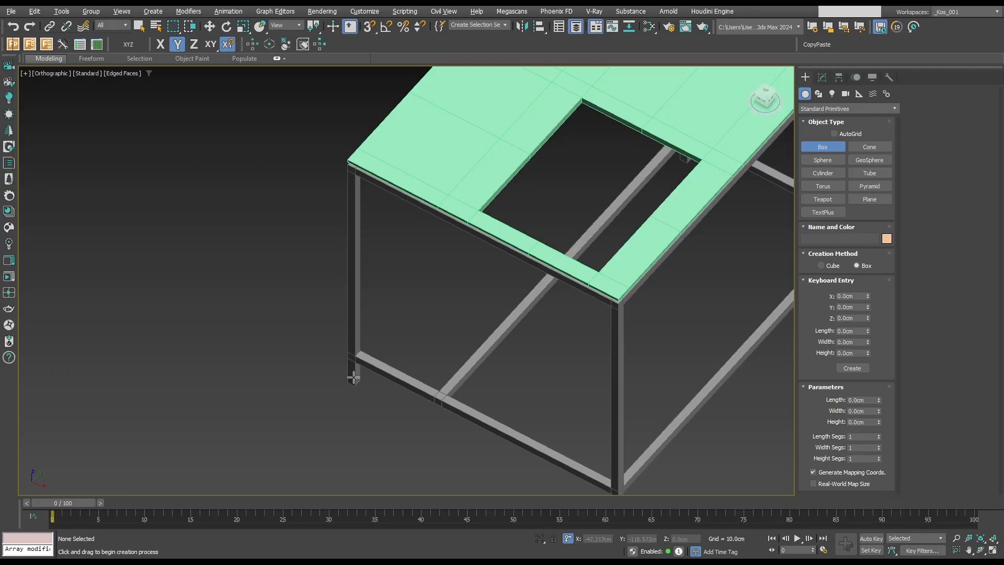
scroll(364, 345, up, 5)
scroll(363, 344, down, 3)
middle_drag(364, 344, 356, 330)
key(s)
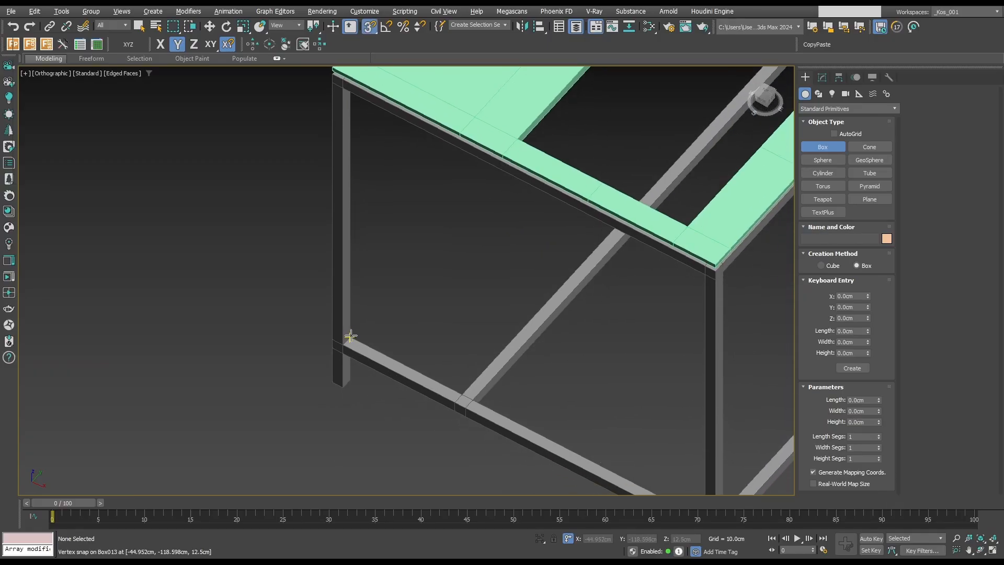
scroll(385, 340, down, 3)
drag(351, 339, 623, 426)
scroll(523, 439, up, 5)
key(F3)
scroll(598, 361, down, 3)
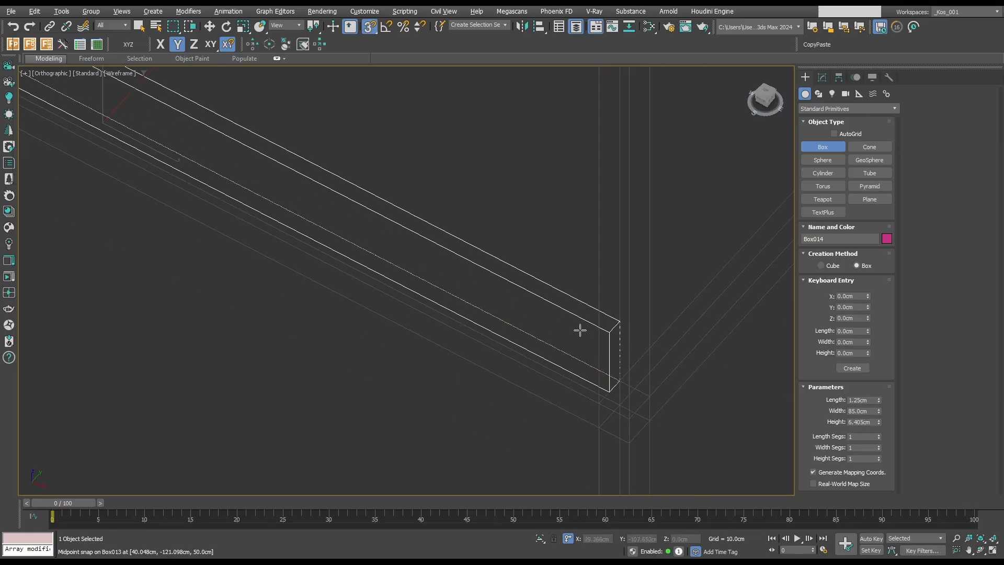
Finish the end-panel box, return to shaded display and convert it to an Editable Poly.
click(557, 218)
scroll(555, 219, down, 5)
key(F3)
key(w)
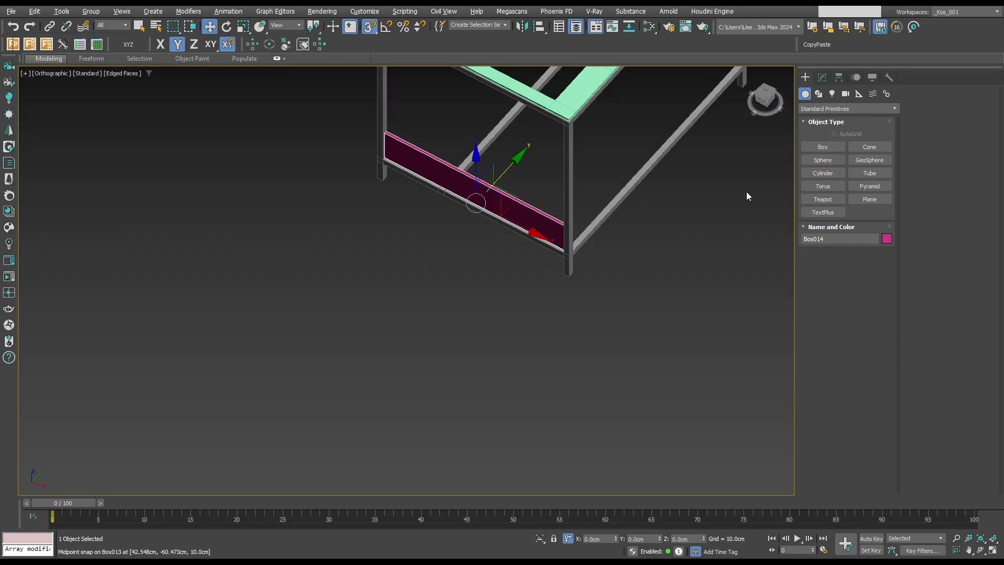
key(alt+e)
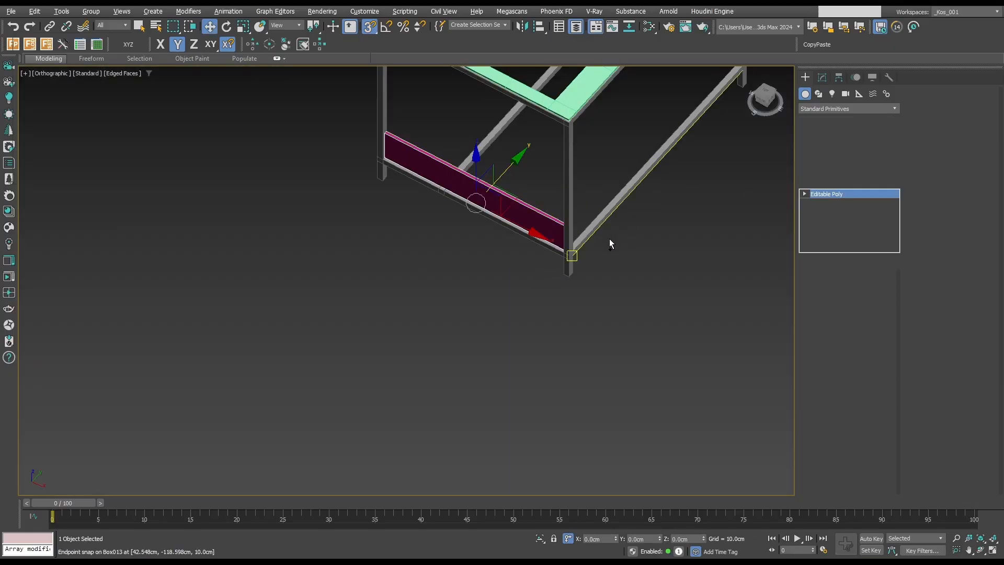
Select the end panel's upper four vertices in the front view and snap them up to the underside of the top end rail.
key(f)
key(z)
key(2)
scroll(525, 269, down, 6)
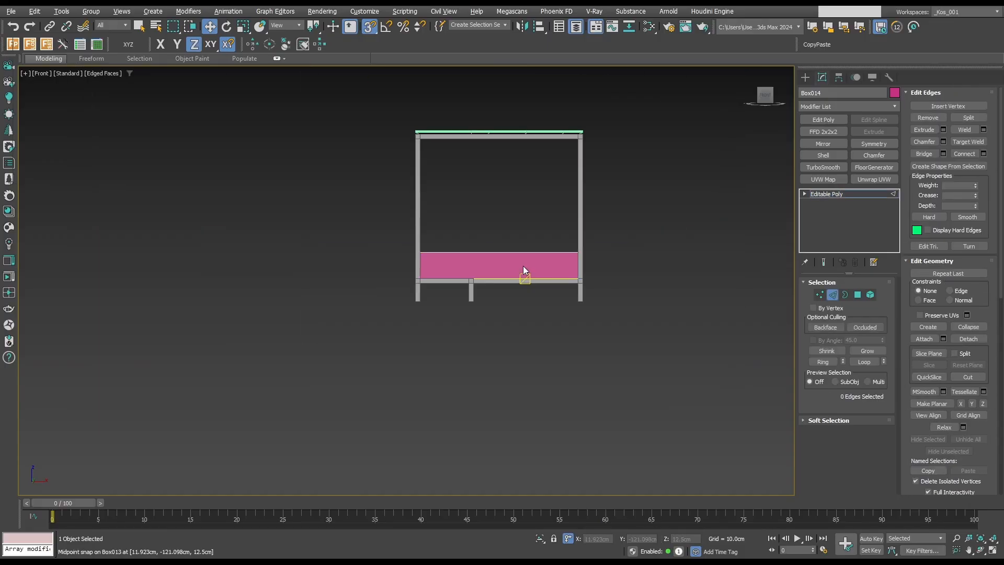
scroll(444, 260, up, 3)
key(1)
key(F3)
middle_drag(410, 258, 395, 262)
drag(330, 226, 738, 275)
scroll(740, 274, down, 2)
middle_drag(740, 274, 678, 320)
drag(536, 230, 538, 149)
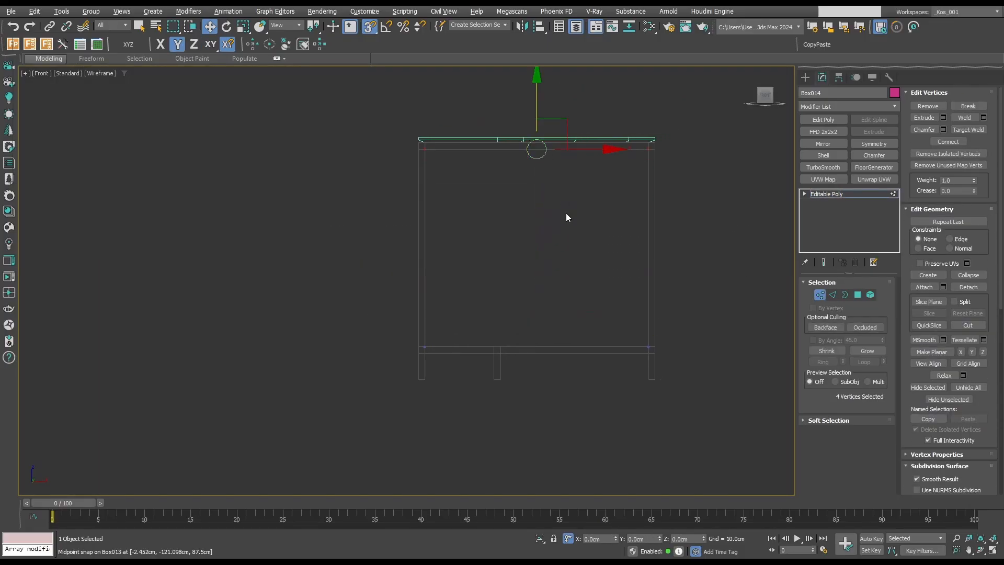
Snap the end panel's outer-face vertices onto its inner face, and offset them -1.5 cm in Y for a 1.5 cm thickness.
alt+middle_drag(566, 213, 607, 298)
key(t)
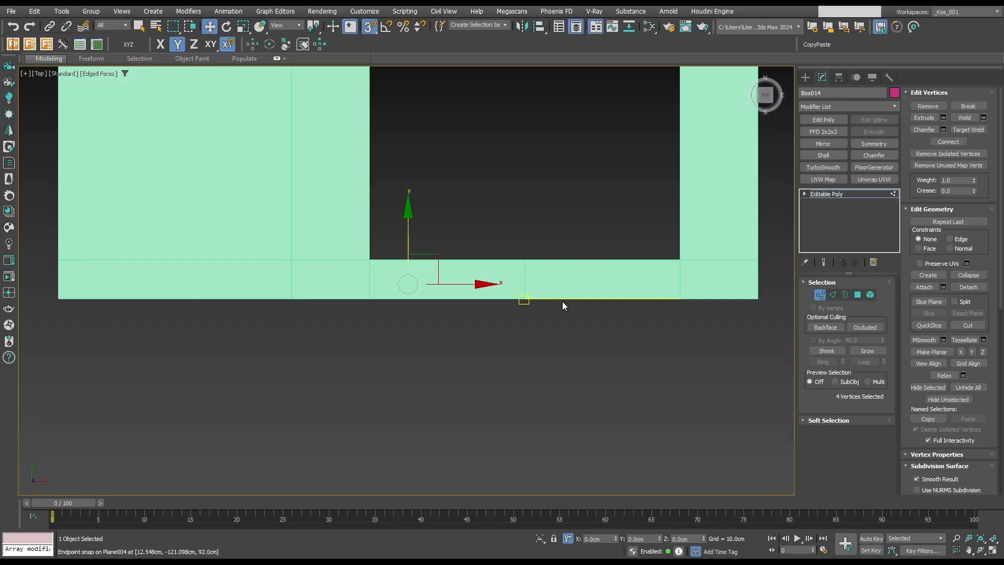
key(q)
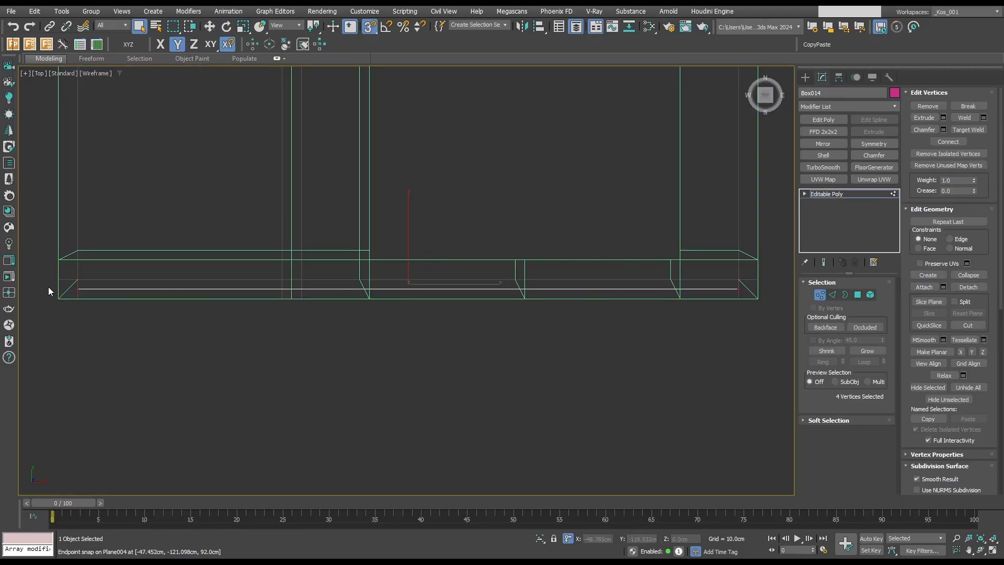
drag(47, 286, 801, 365)
key(w)
drag(414, 247, 442, 279)
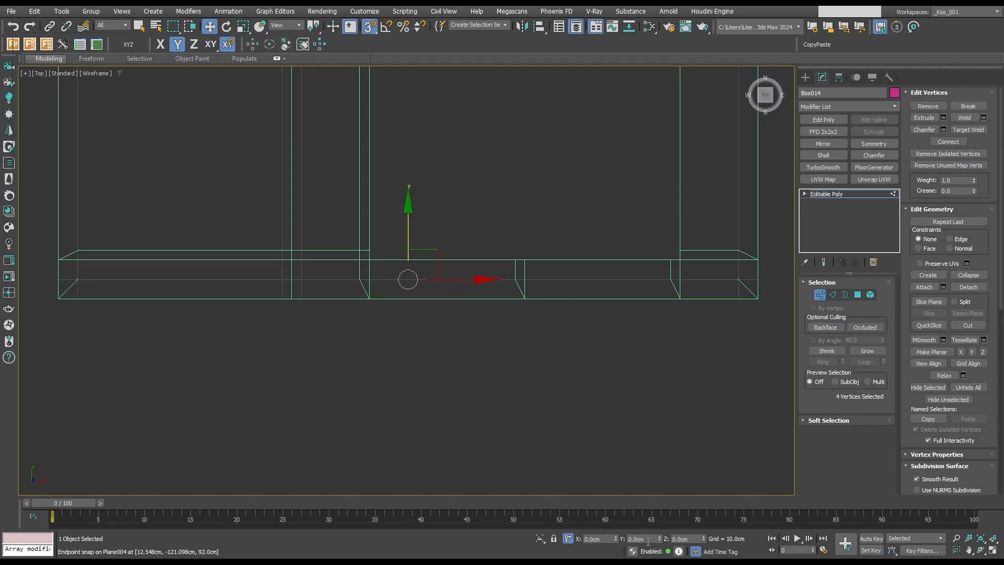
double_click(648, 539)
text(-1.5)
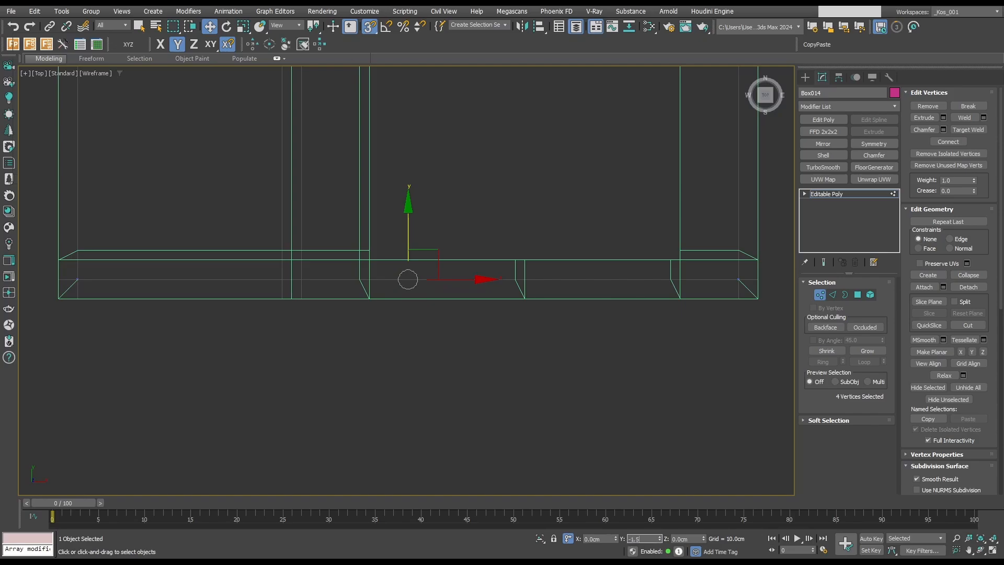
key(Return)
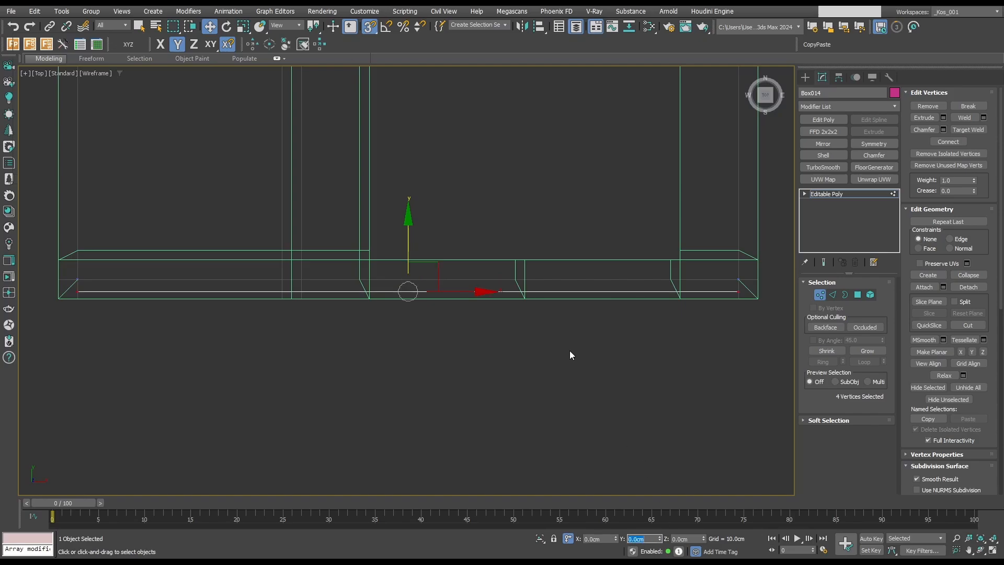
Select the countertop and move its pivot lengthwise to the middle of the island.
key(1)
alt+middle_drag(570, 351, 564, 321)
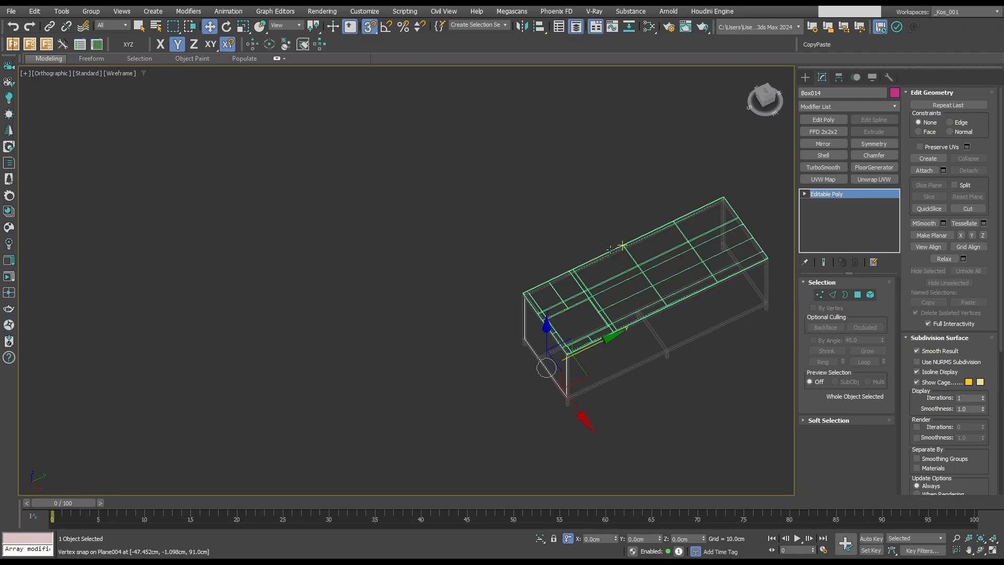
middle_drag(626, 247, 477, 214)
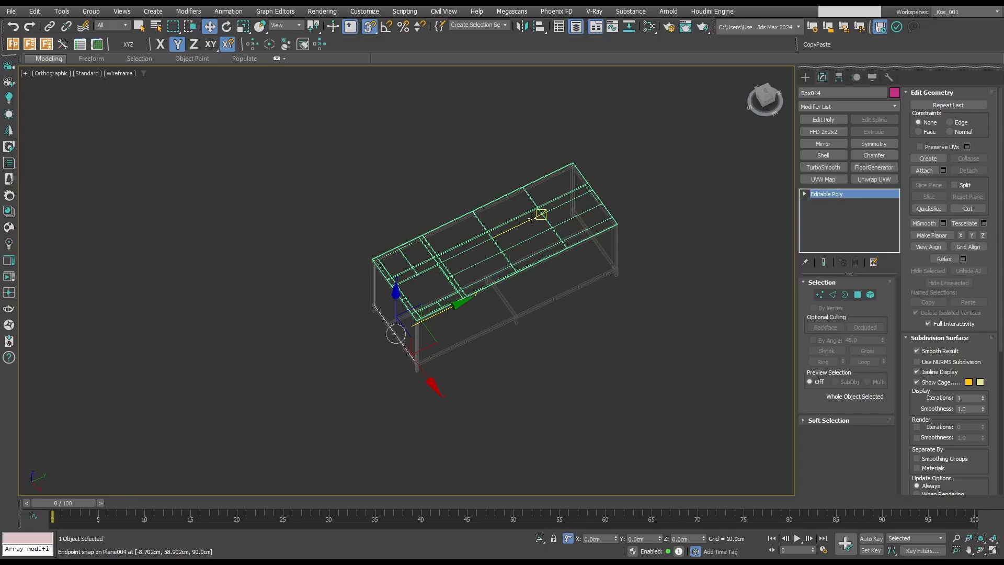
middle_drag(515, 320, 518, 322)
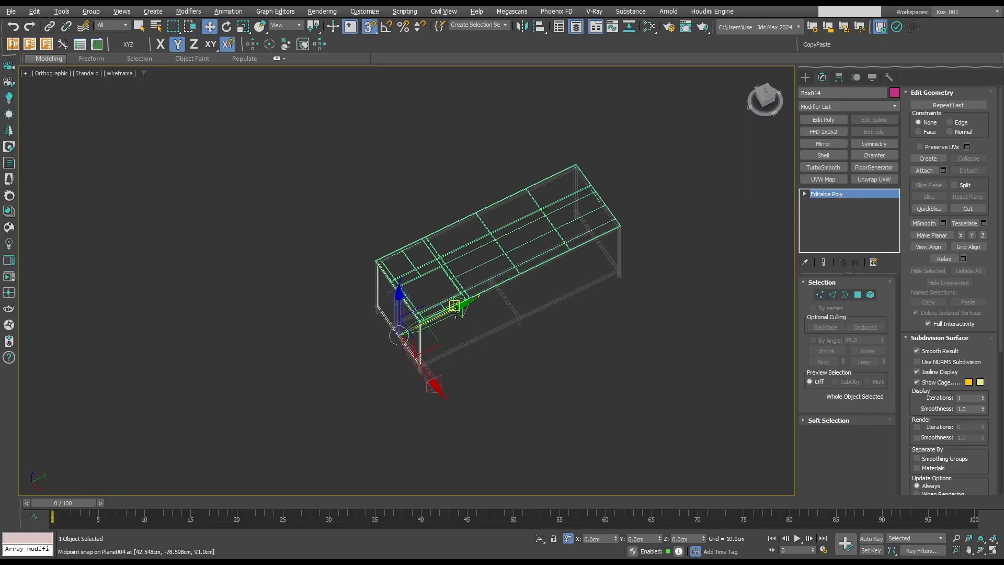
scroll(516, 314, up, 12)
drag(456, 313, 574, 325)
scroll(554, 332, down, 10)
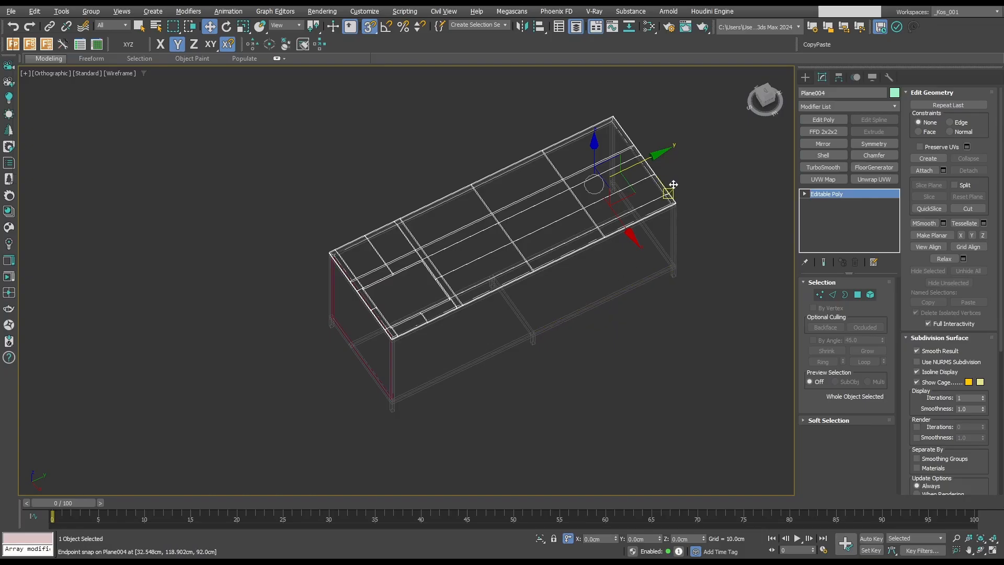
drag(661, 160, 491, 343)
scroll(553, 341, up, 10)
scroll(492, 342, down, 12)
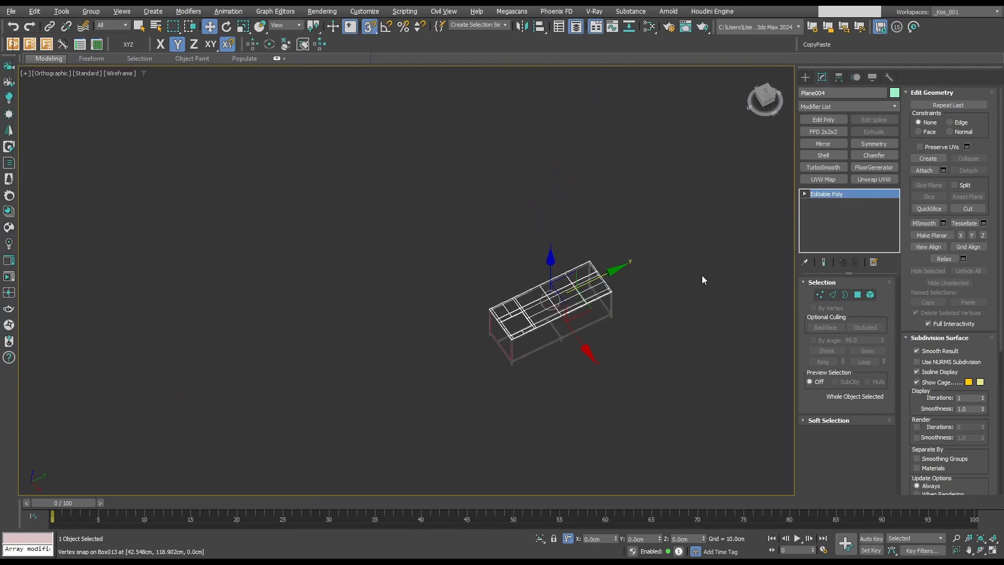
Return to shaded display, select the end panel and move its pivot along Y to the frame's middle crossbar.
key(F3)
scroll(617, 313, up, 6)
key(q)
alt+middle_drag(422, 367, 504, 329)
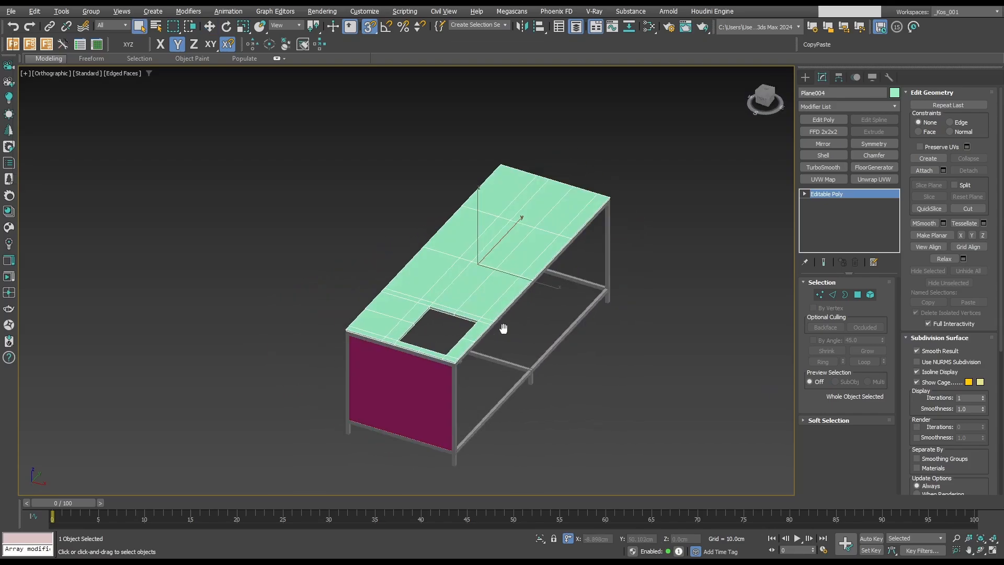
click(411, 390)
key(w)
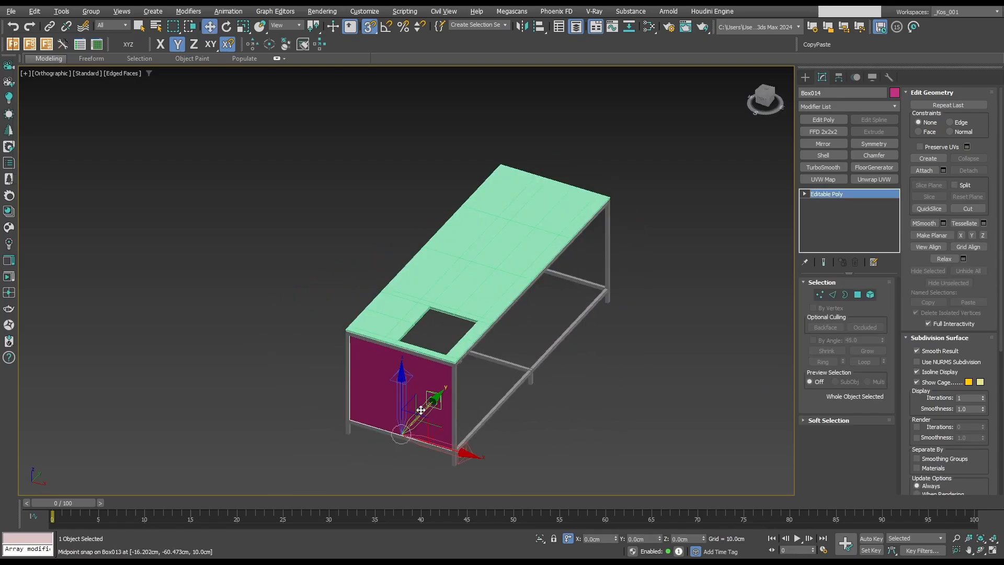
scroll(527, 370, up, 12)
drag(430, 409, 580, 323)
scroll(567, 382, down, 8)
scroll(579, 321, down, 3)
scroll(580, 324, up, 4)
scroll(550, 335, down, 6)
alt+middle_drag(549, 335, 539, 347)
scroll(526, 338, down, 4)
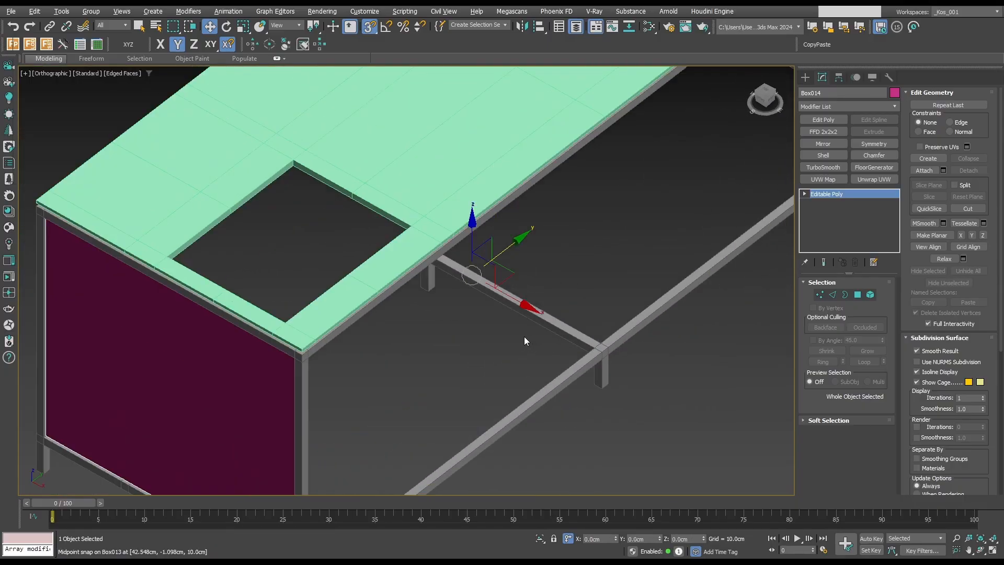
Mirror the end panel to the opposite end with a flipped Symmetry on the Y axis, collapse it and deselect.
scroll(525, 340, down, 6)
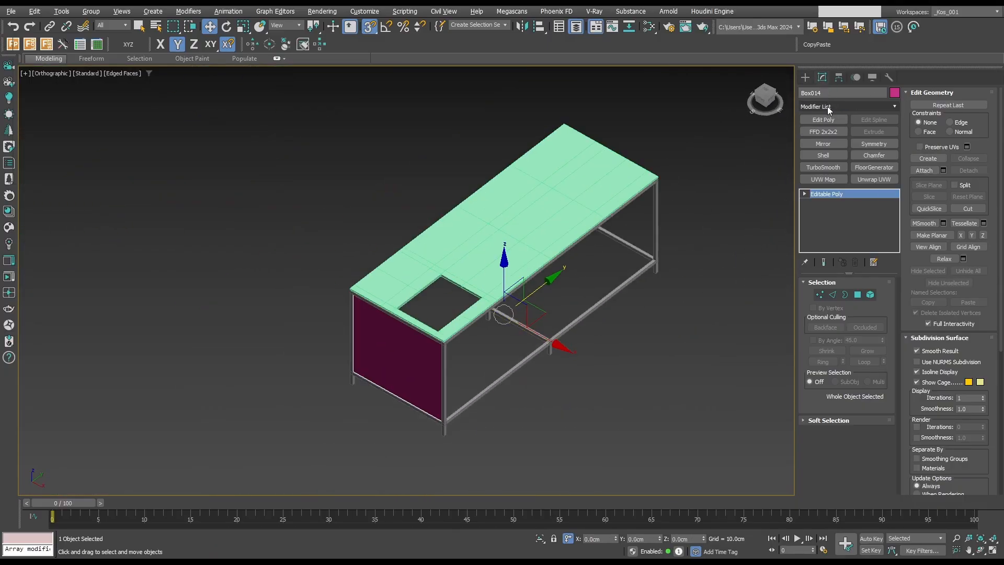
click(861, 143)
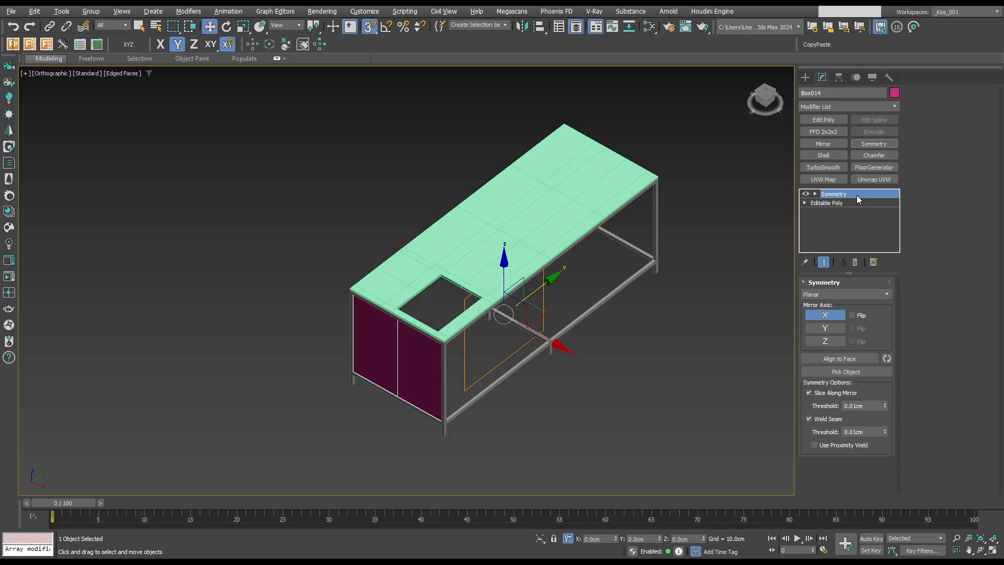
click(826, 329)
click(853, 329)
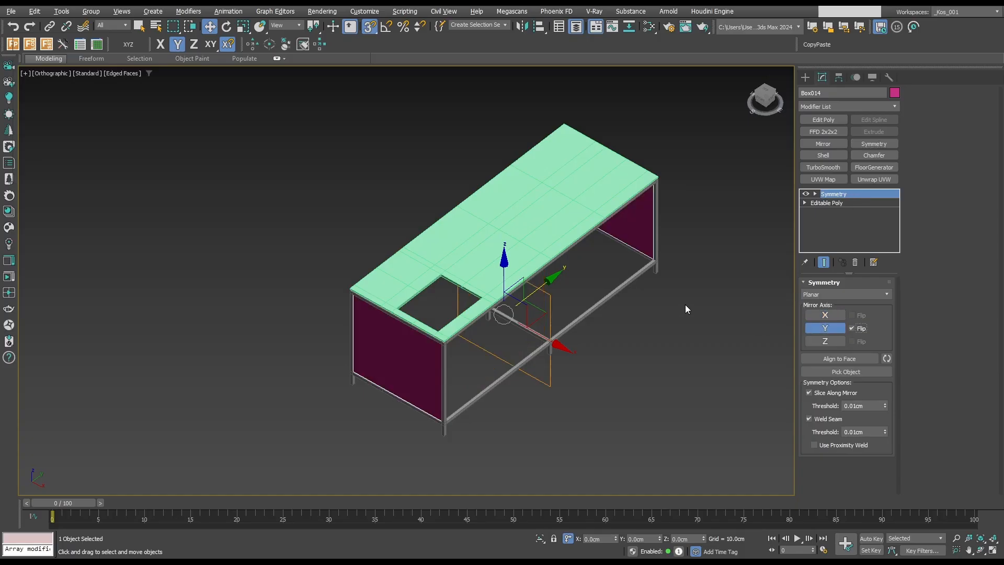
key(ctrl+e)
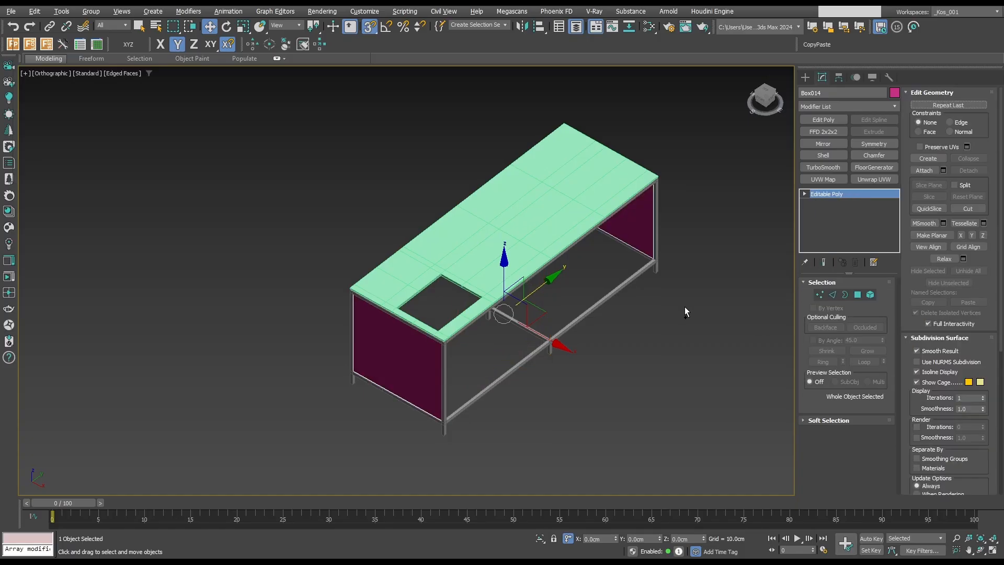
mouse_move(642, 353)
alt+middle_down()
mouse_move(501, 324)
mouse_move(606, 351)
alt+middle_up()
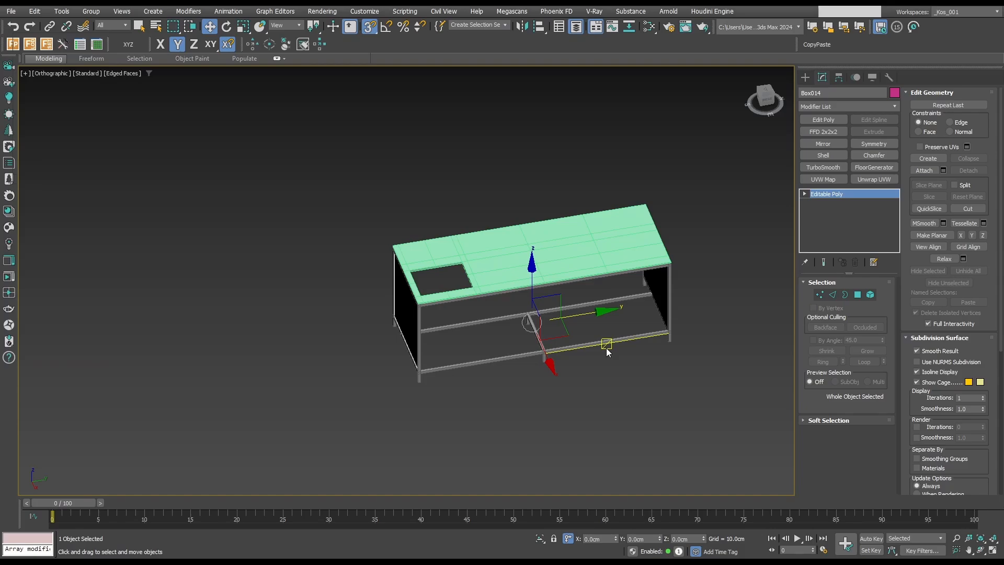
click(612, 411)
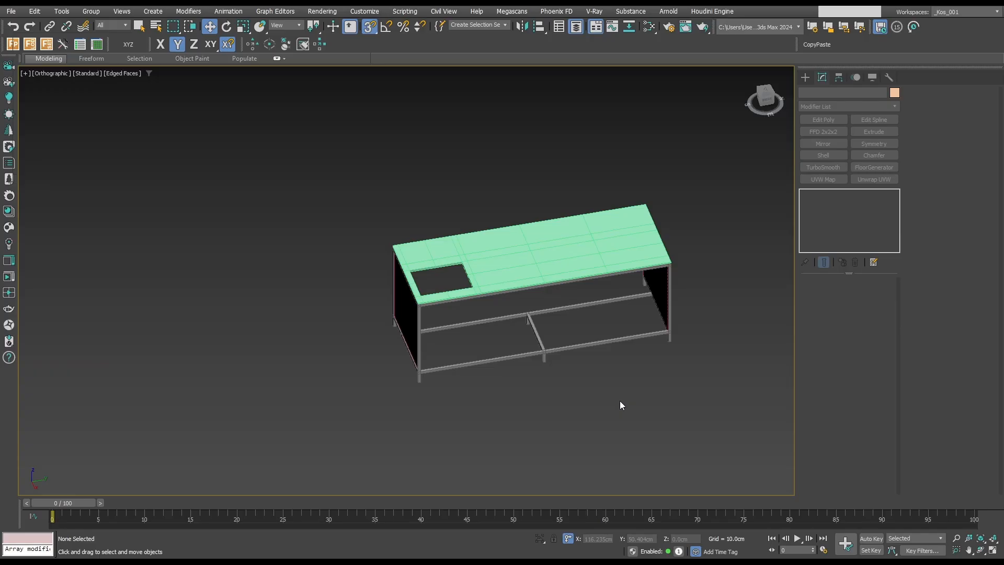
Unhide the see-through guide block from the layer list and select it for polygon editing.
alt+middle_drag(701, 294, 733, 295)
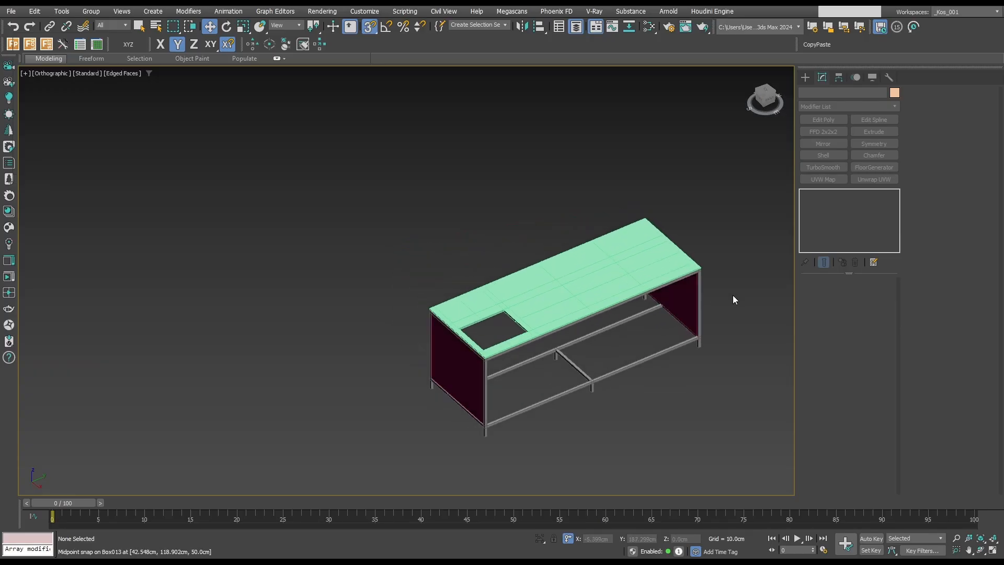
key(q)
middle_drag(578, 175, 492, 137)
click(578, 30)
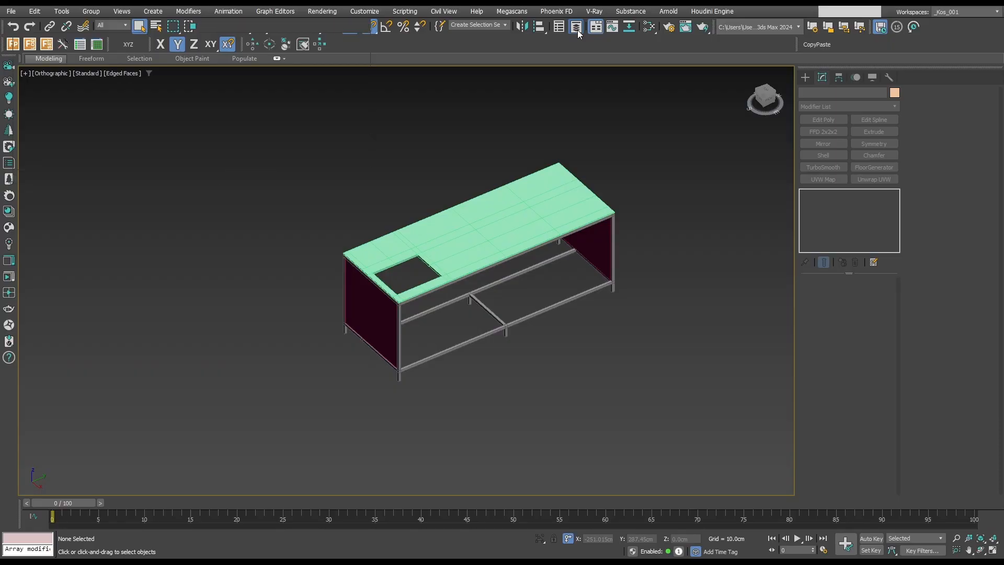
click(357, 178)
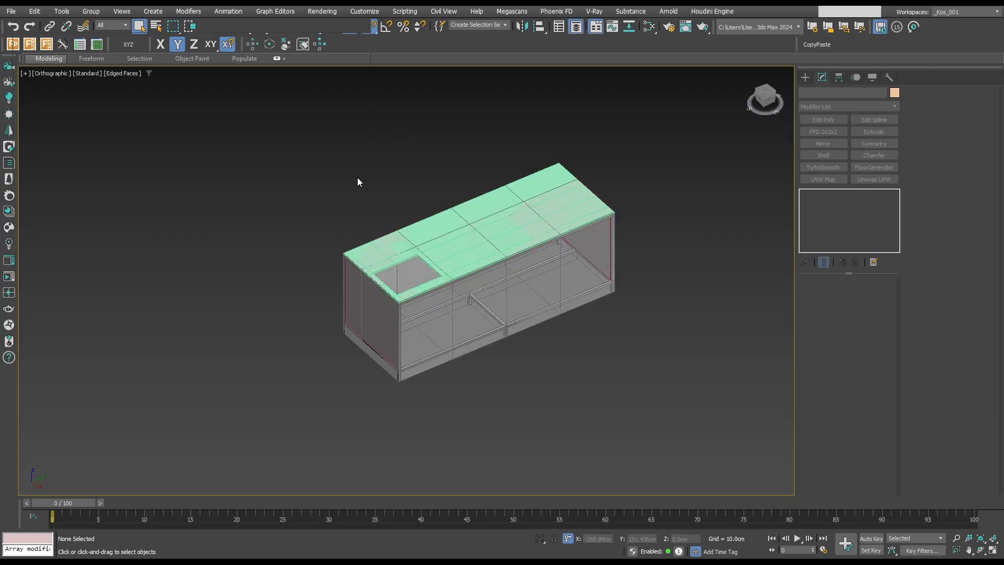
click(544, 301)
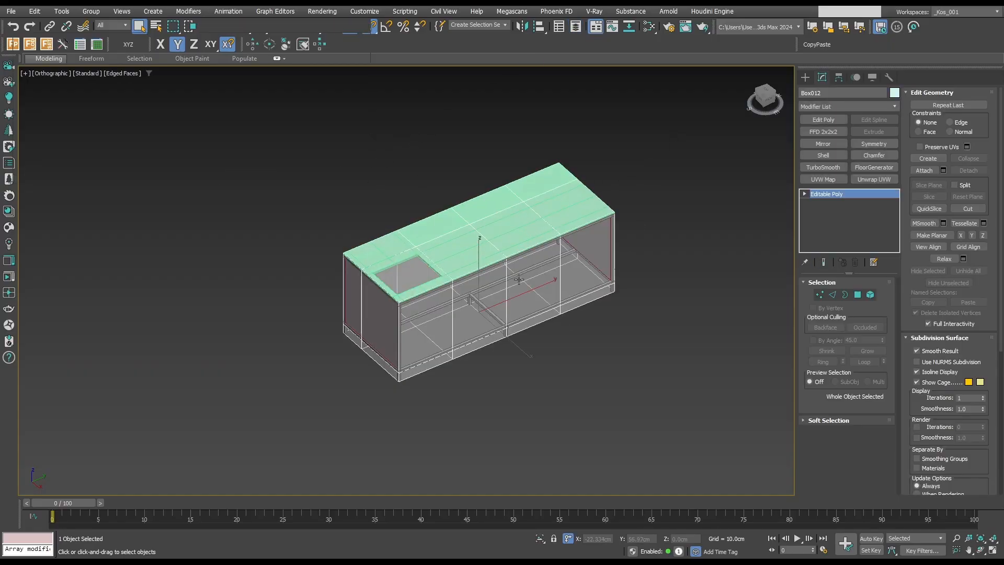
scroll(431, 367, up, 2)
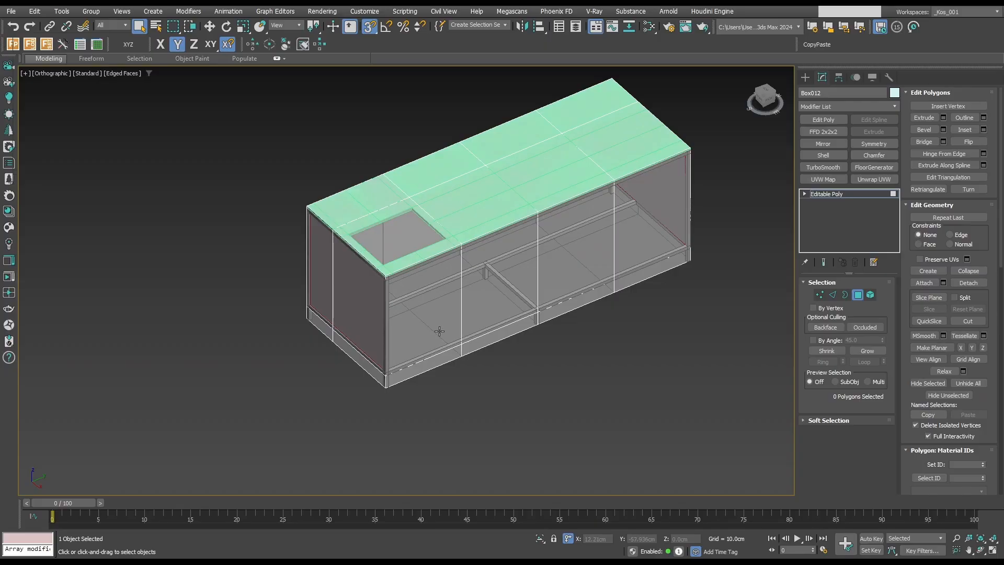
Isolate the guide block together with the frame and view them from the top in wireframe.
key(t)
key(F3)
key(z)
mouse_move(442, 434)
alt+middle_down()
mouse_move(522, 394)
mouse_move(663, 352)
alt+middle_up()
click(858, 295)
scroll(323, 345, up, 10)
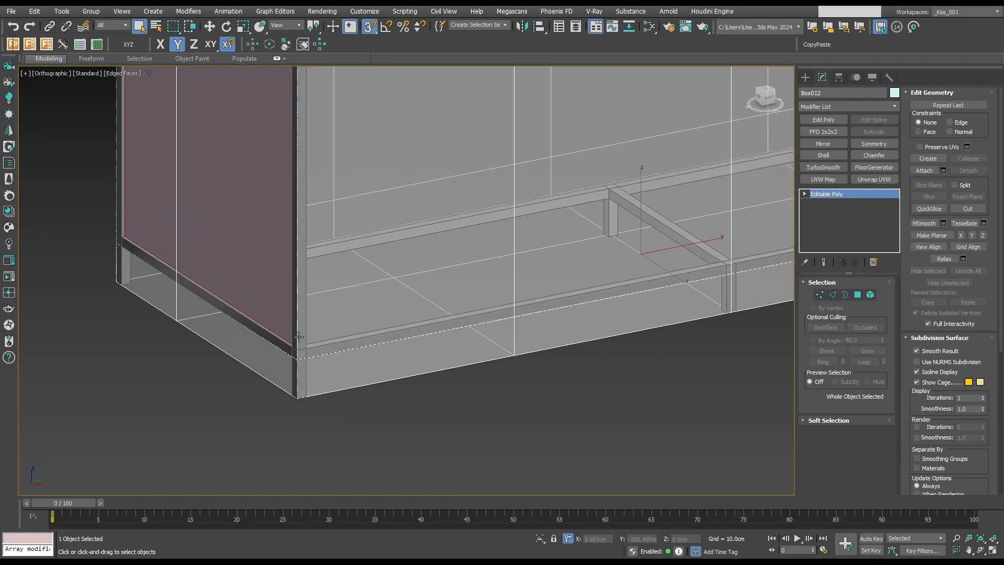
key(F3)
scroll(323, 344, down, 6)
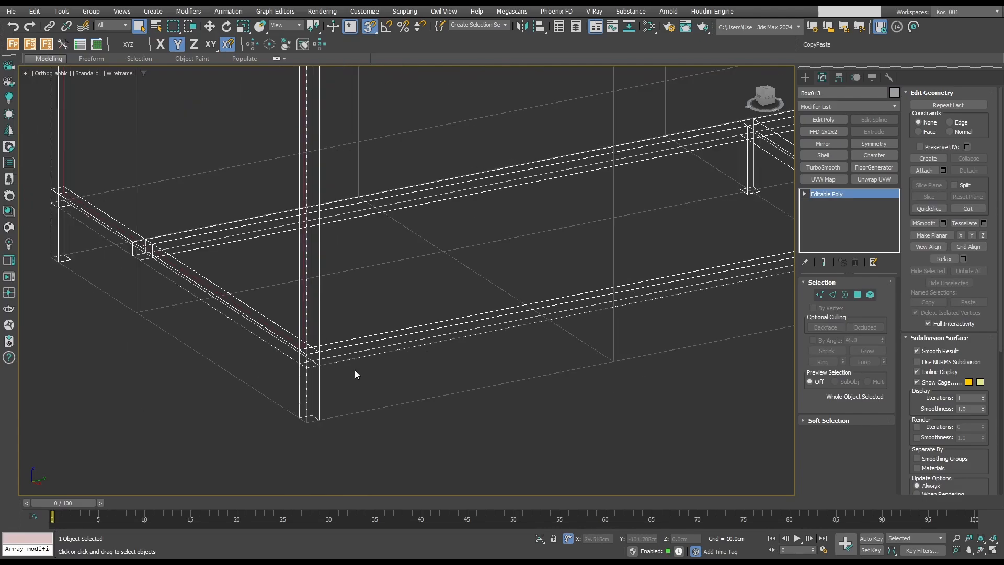
ctrl+click(369, 406)
key(alt+q)
click(386, 410)
key(t)
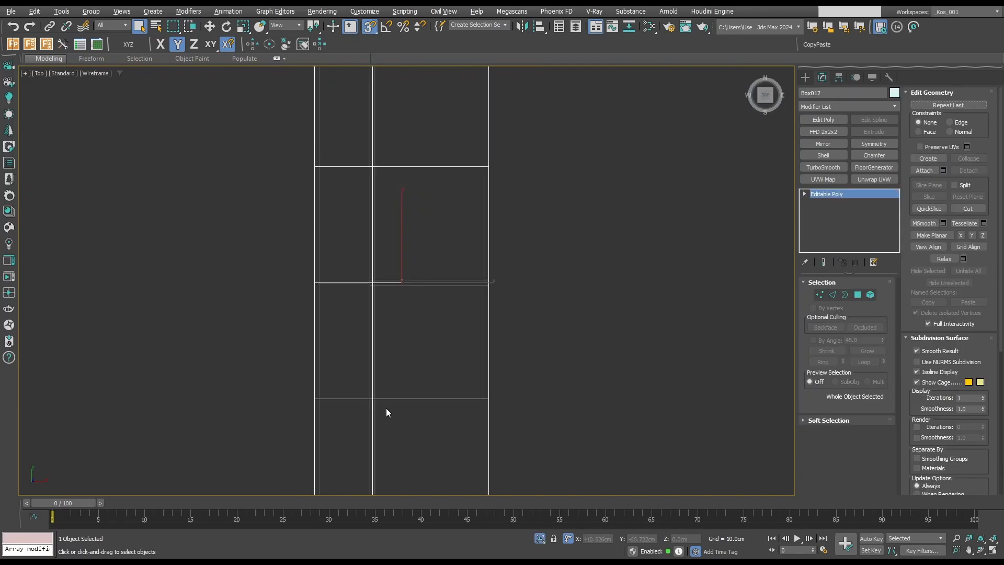
Select the nine vertices at the guide block's near end and snap them inward along Y to the end posts' inner face.
key(F3)
scroll(406, 399, down, 7)
scroll(425, 399, up, 5)
key(F3)
scroll(425, 399, up, 2)
key(1)
drag(220, 396, 516, 462)
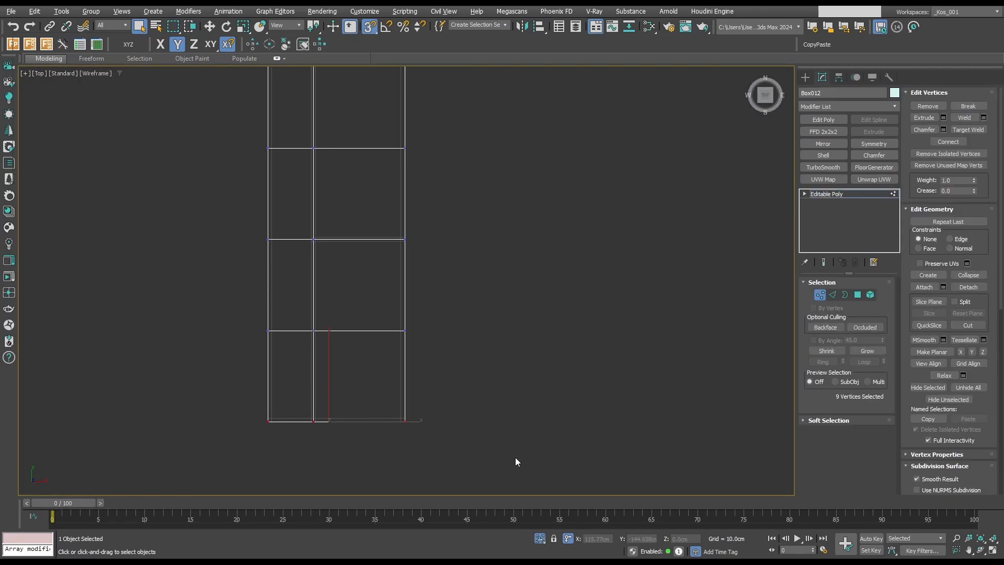
key(w)
scroll(283, 420, up, 2)
scroll(451, 423, up, 3)
drag(348, 377, 454, 418)
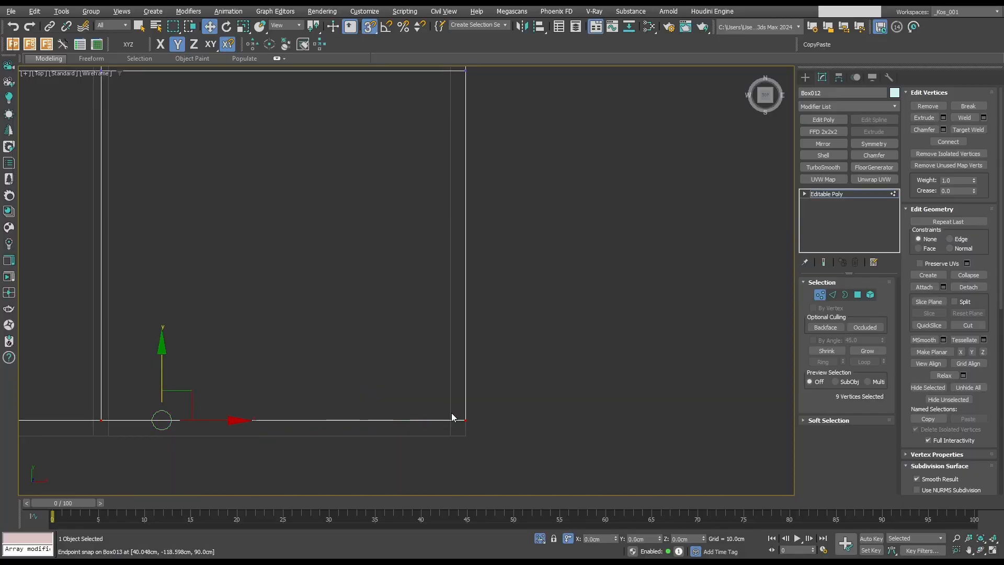
Snap the guide block's far-end vertices inward along Y and its front-side vertices inward along X to the frame's inner faces.
scroll(451, 416, down, 4)
middle_drag(351, 175, 381, 258)
drag(298, 121, 591, 181)
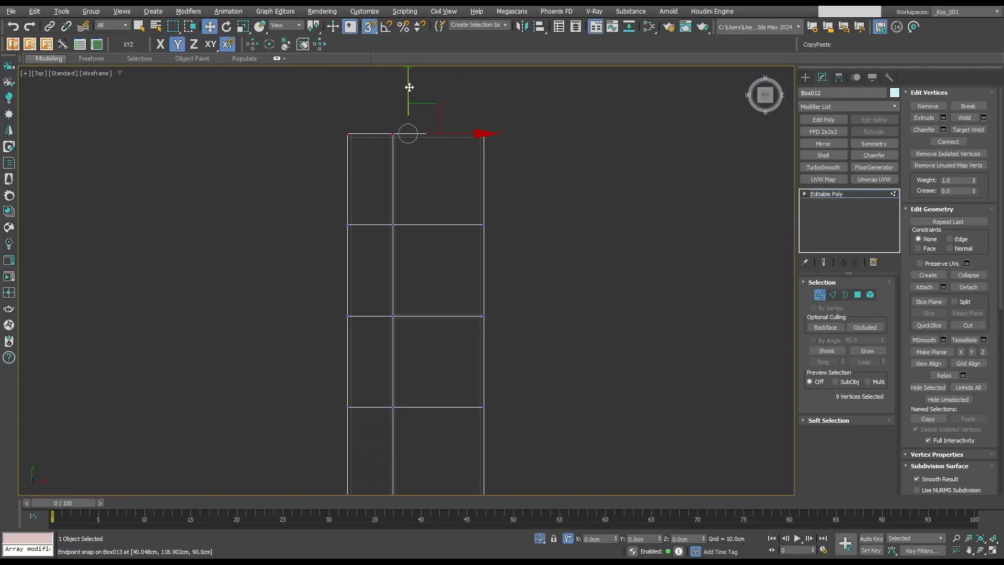
scroll(440, 162, up, 3)
drag(410, 88, 564, 480)
scroll(463, 126, down, 4)
scroll(524, 283, up, 3)
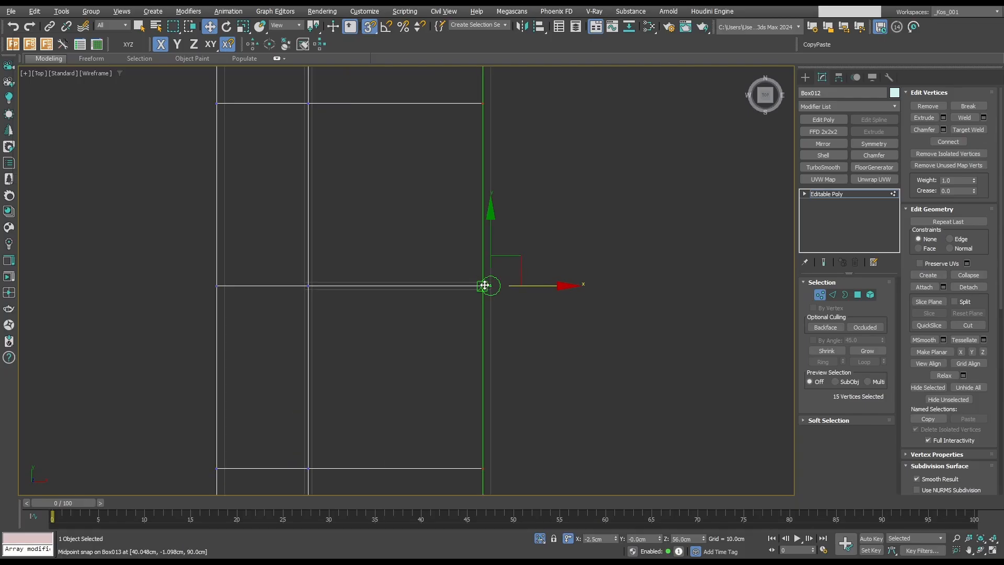
Lower the guide block's top vertices in the front view to snap them to the underside of the frame's top rails.
key(f)
scroll(397, 214, down, 3)
middle_drag(397, 215, 474, 241)
drag(291, 155, 515, 233)
scroll(424, 202, up, 3)
drag(417, 180, 473, 233)
key(1)
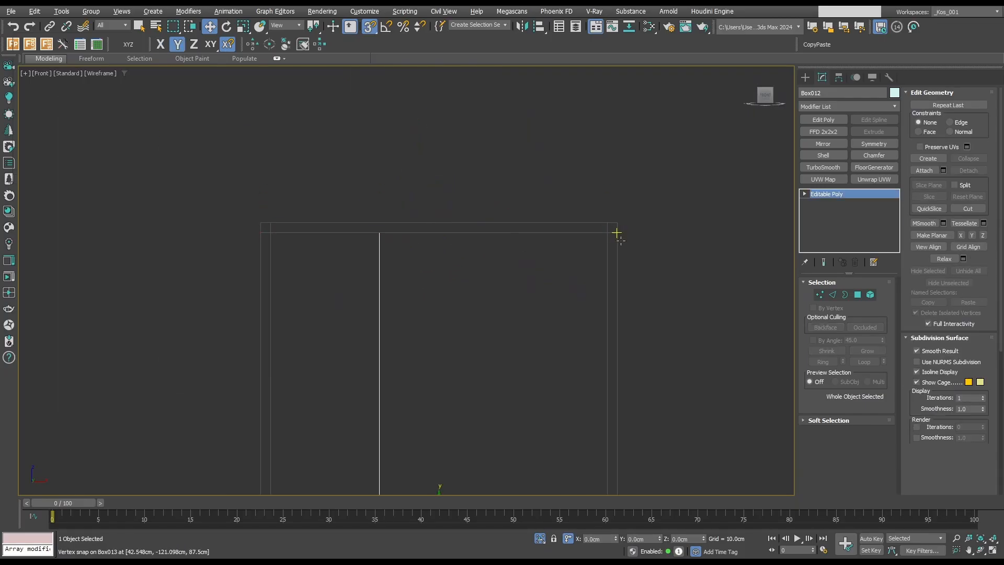
Detach the guide block's four large front polygons between the top and bottom rails as a separate object.
key(F3)
scroll(655, 254, down, 5)
mouse_move(655, 254)
alt+middle_down()
mouse_move(601, 284)
mouse_move(597, 315)
mouse_move(633, 315)
mouse_move(593, 305)
alt+middle_up()
key(4)
key(q)
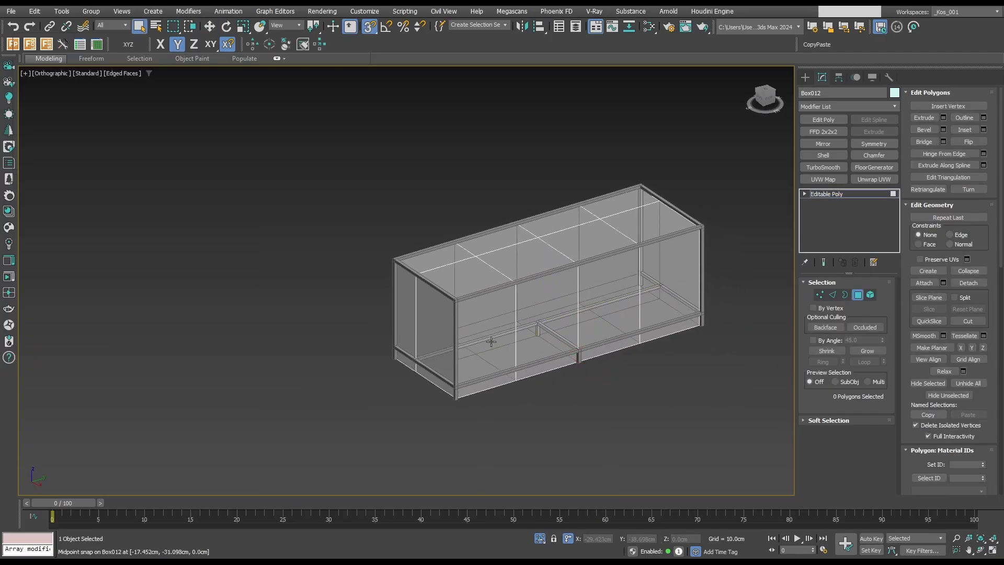
click(494, 343)
ctrl+click(568, 338)
ctrl+click(611, 313)
ctrl+click(658, 300)
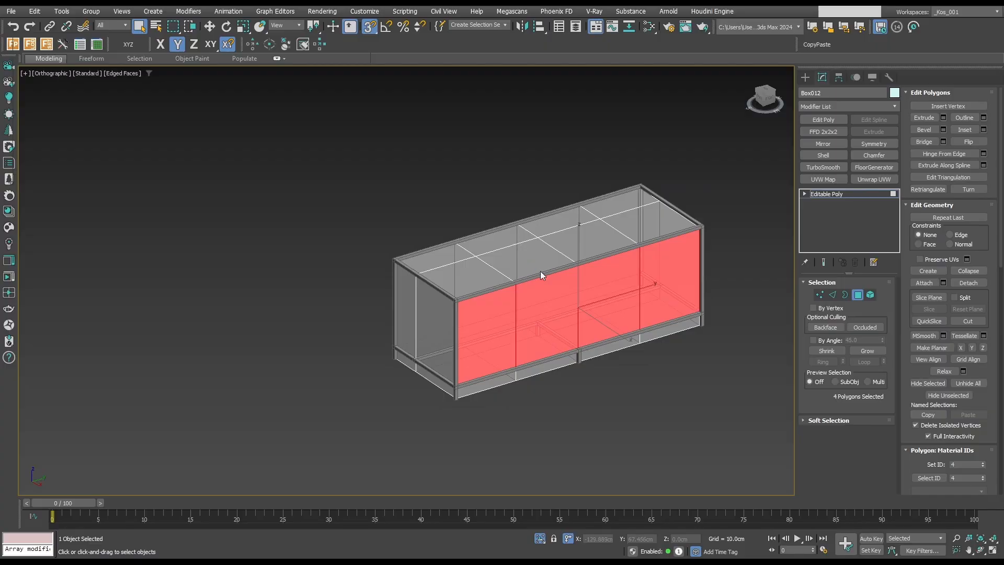
click(593, 283)
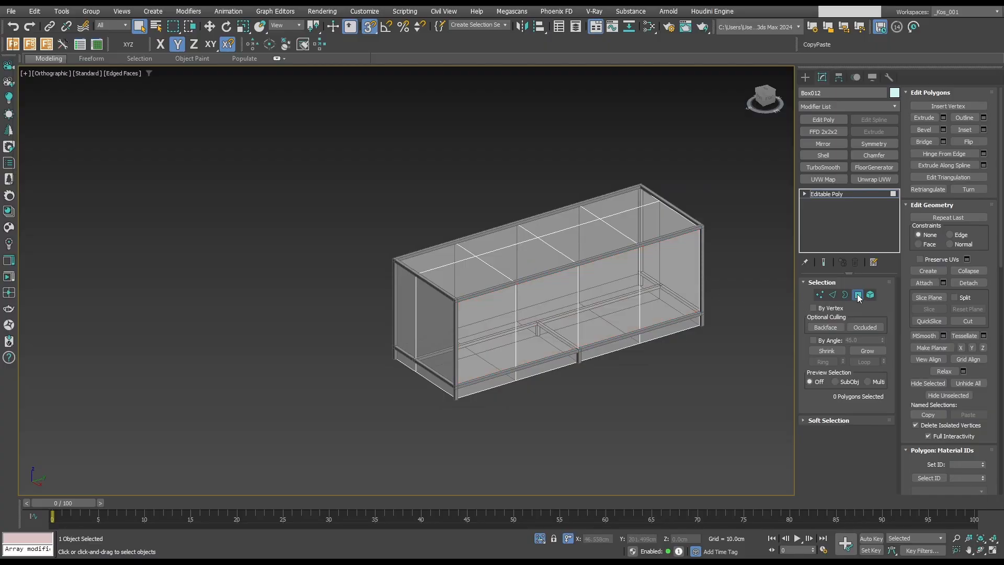
Leave polygon editing, select the detached front panel and turn off its see-through display.
click(857, 295)
click(696, 342)
click(674, 287)
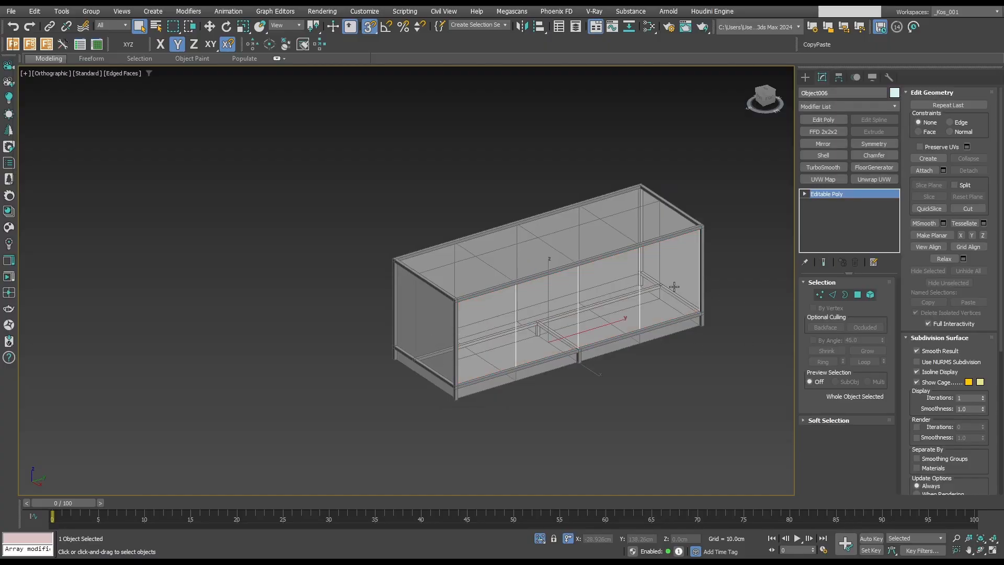
key(alt+x)
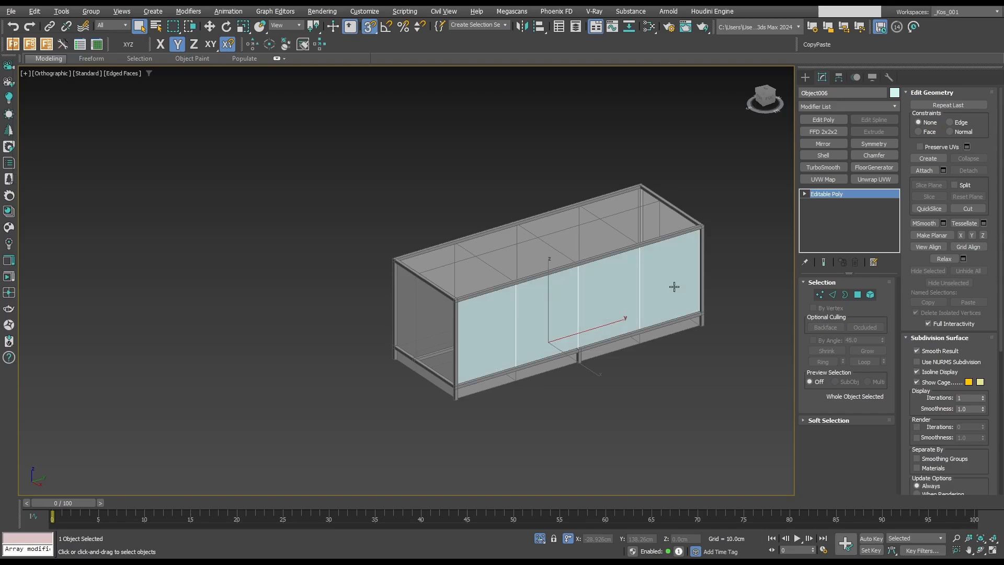
Select the three vertical dividing edges of the detached front panel, then clear the edge selection.
middle_drag(639, 280, 596, 268)
key(2)
click(492, 309)
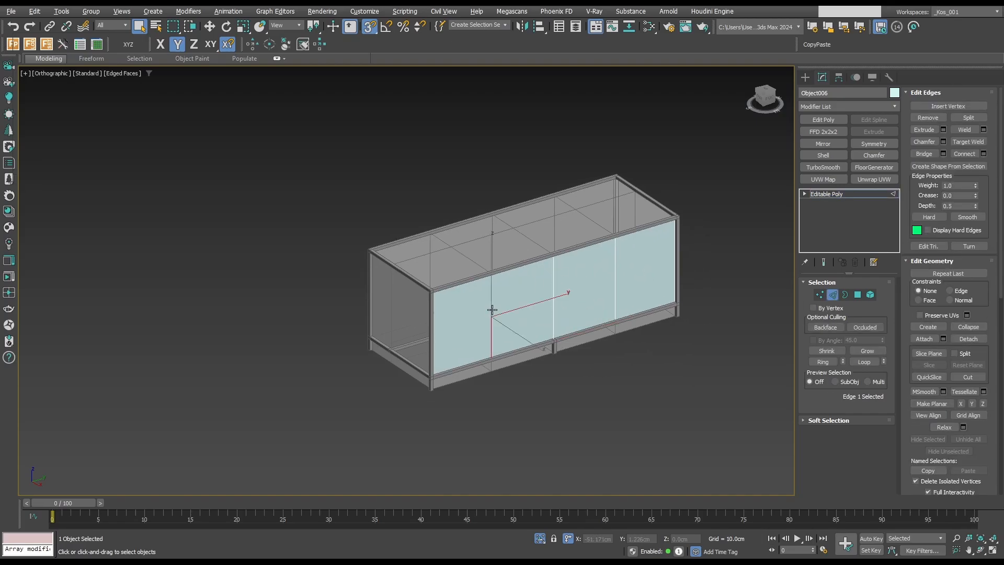
ctrl+click(553, 303)
ctrl+click(617, 284)
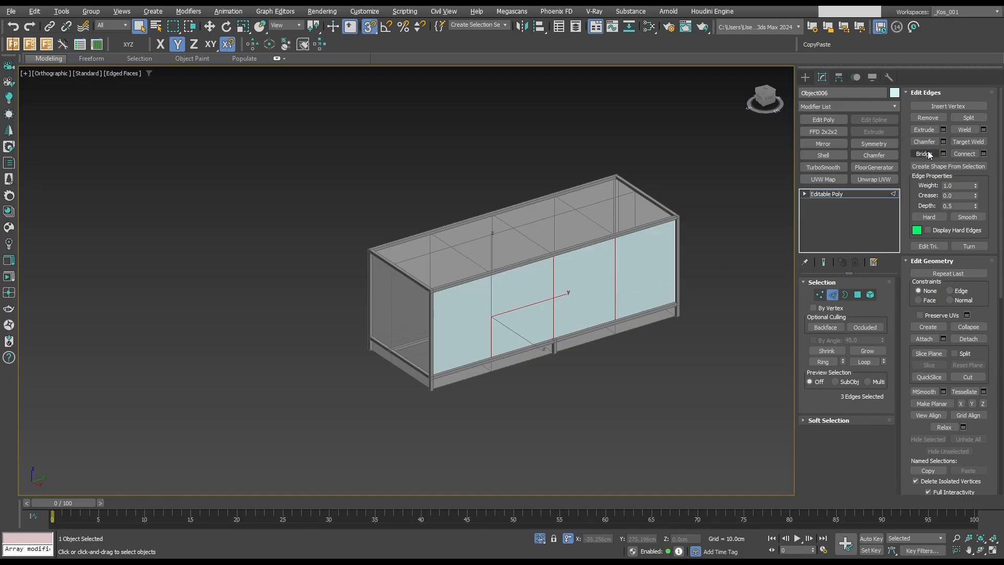
middle_drag(503, 283, 441, 286)
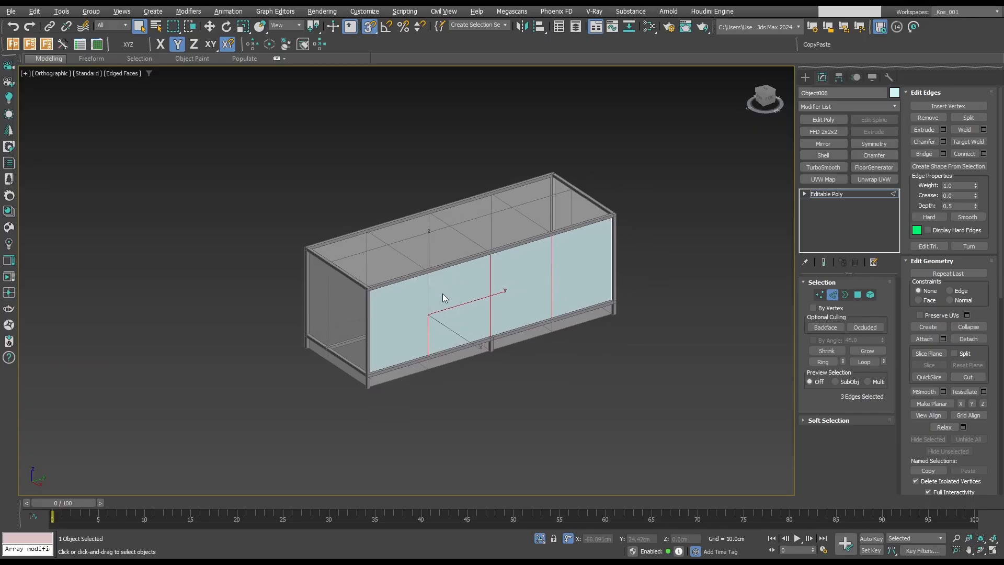
scroll(442, 294, up, 2)
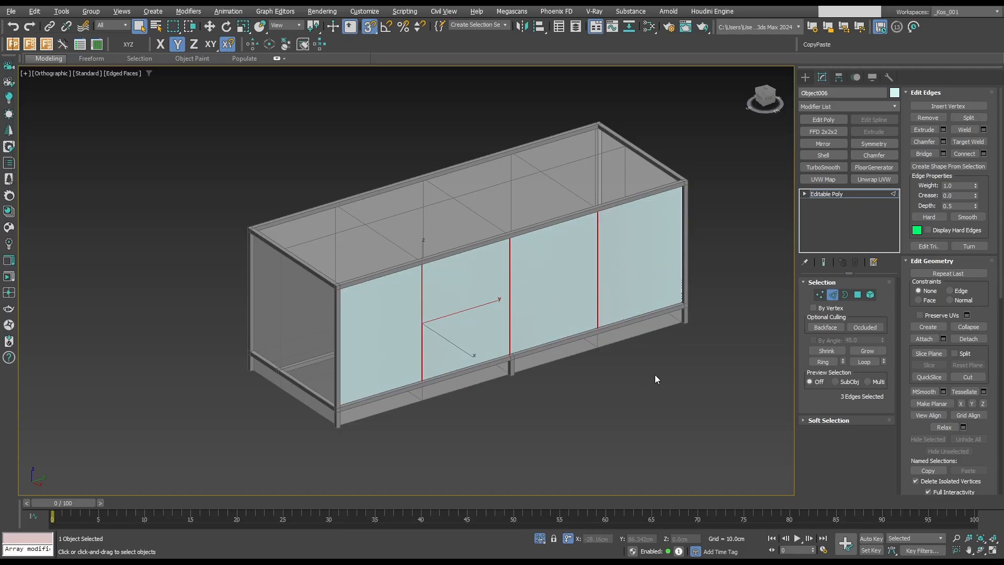
click(630, 358)
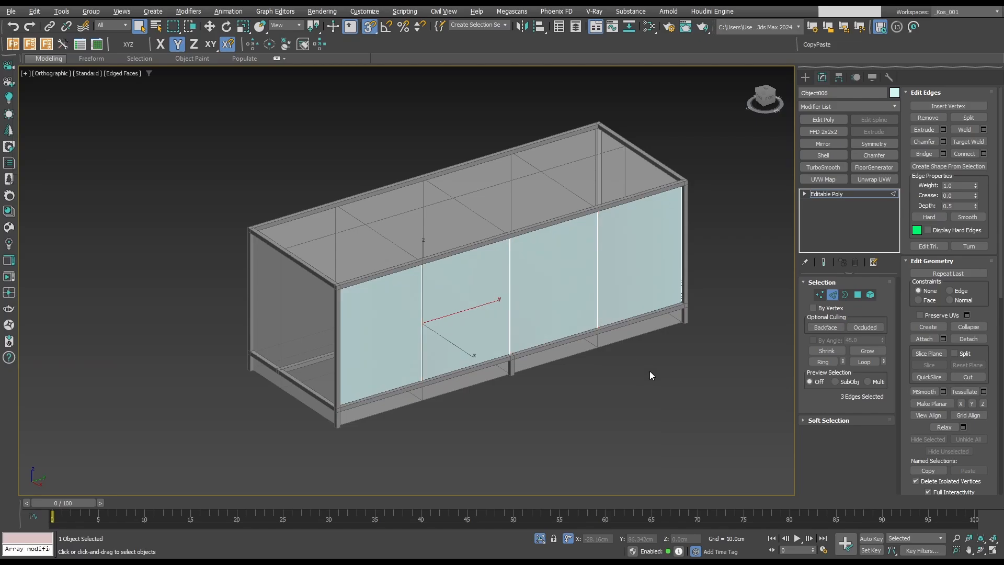
click(650, 372)
scroll(585, 274, up, 3)
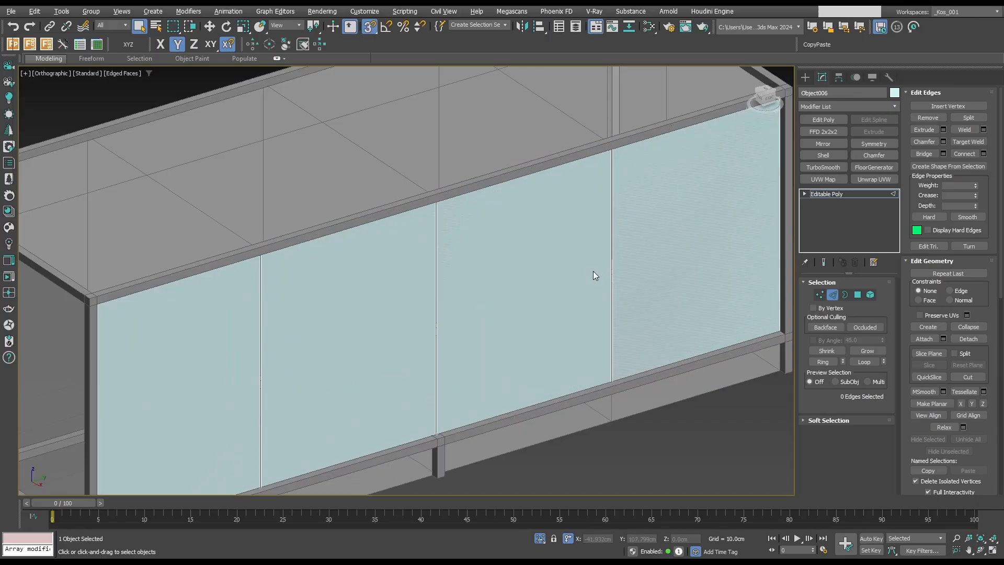
scroll(595, 271, down, 3)
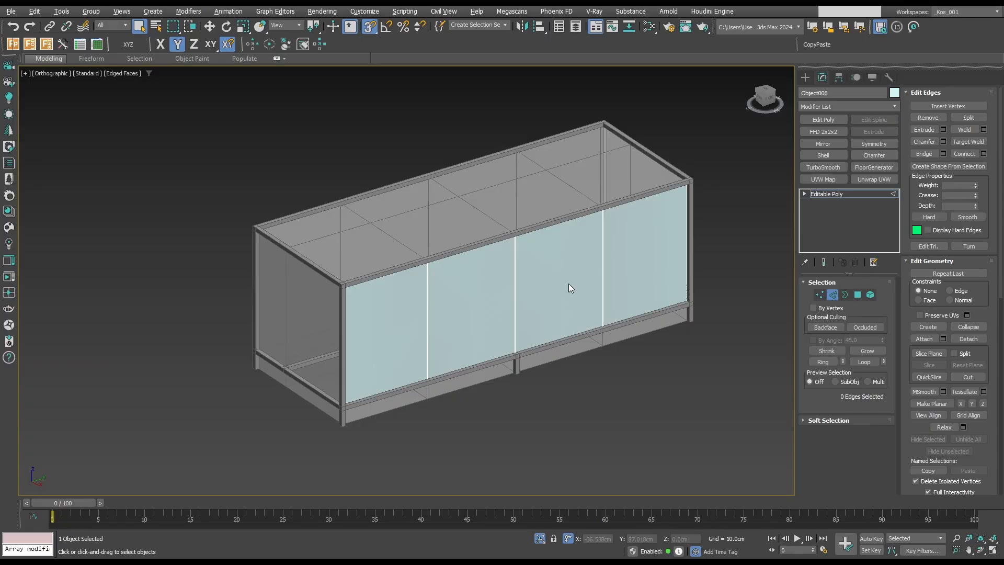
Isolate the front panel, connect a horizontal edge across the third section from the sink end, and place it 22 cm below the top edge.
click(599, 276)
key(alt+q)
key(w)
click(561, 224)
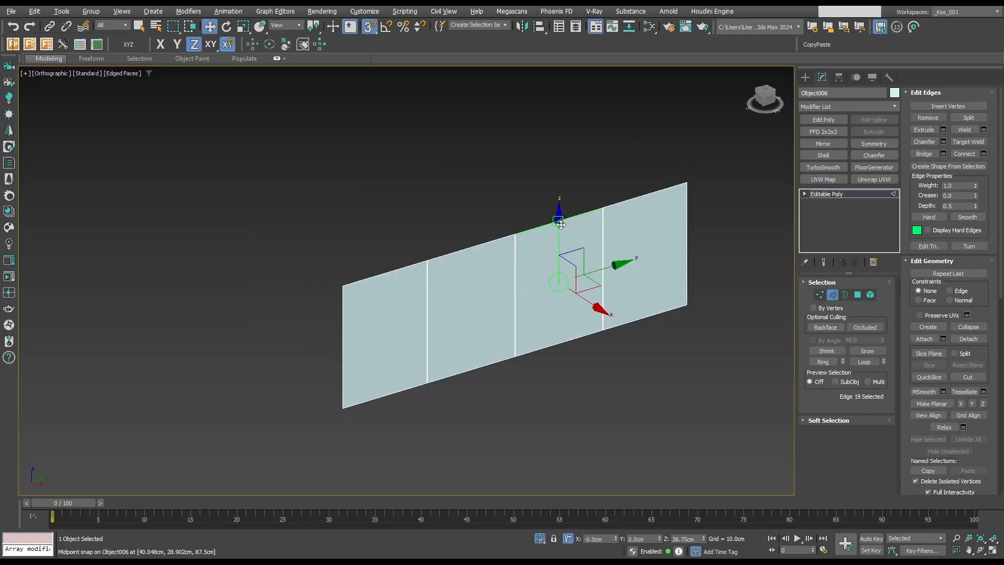
double_click(692, 538)
text(-220)
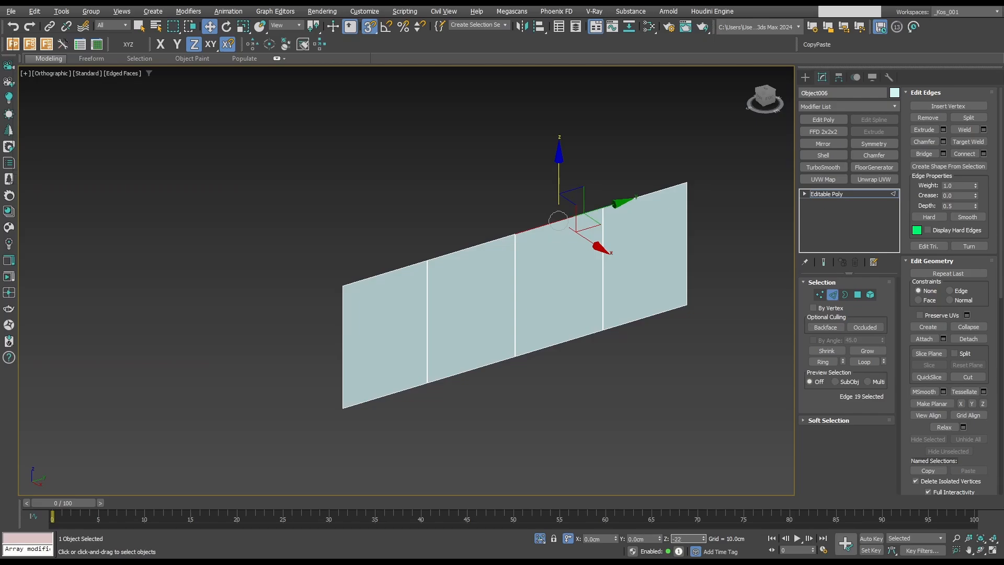
key(Return)
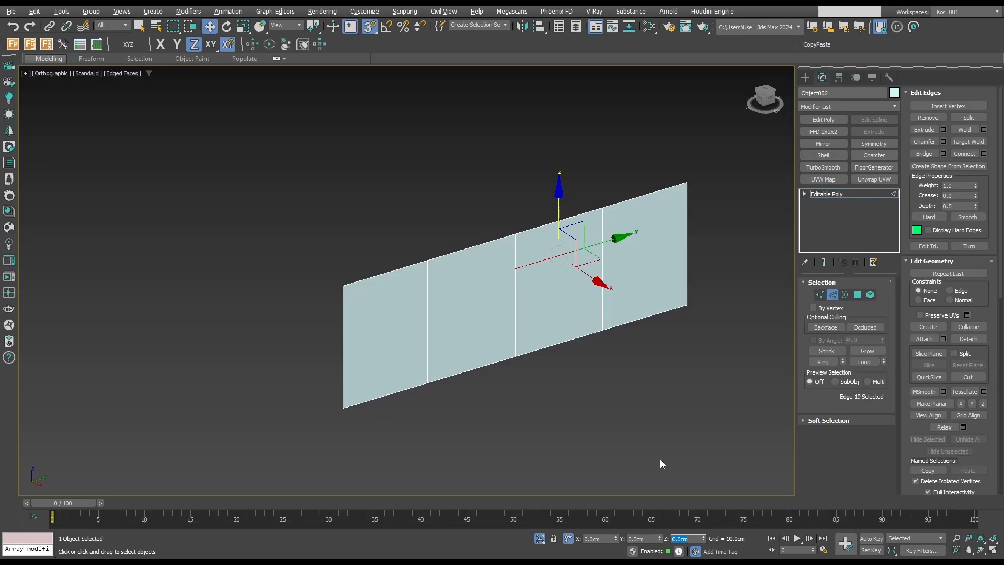
text(0)
key(Return)
scroll(601, 281, up, 6)
scroll(600, 280, down, 3)
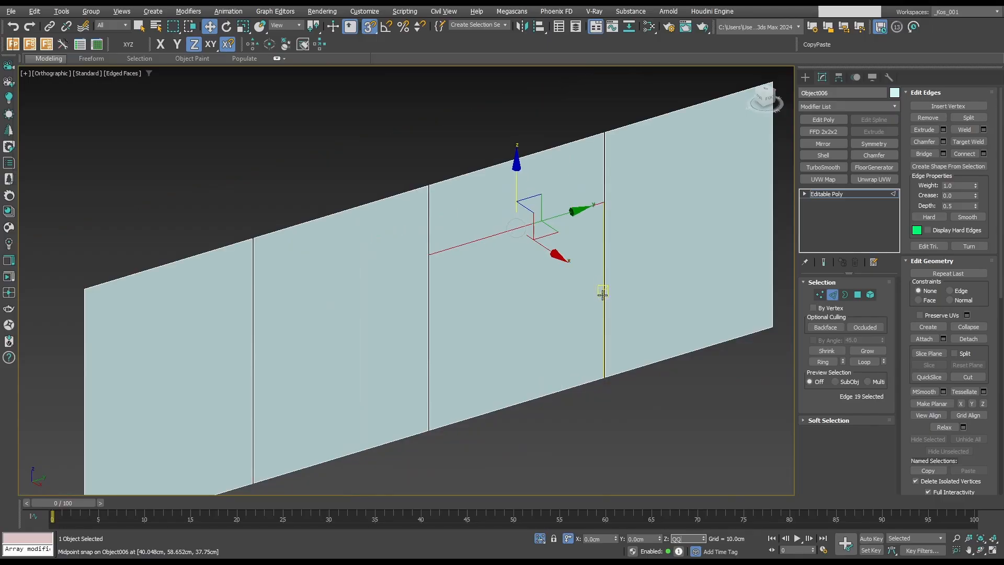
Connect a second horizontal edge midway through the lower part of the third front section.
click(604, 291)
key(alt+r)
key(ctrl+shift+e)
middle_drag(717, 298, 681, 301)
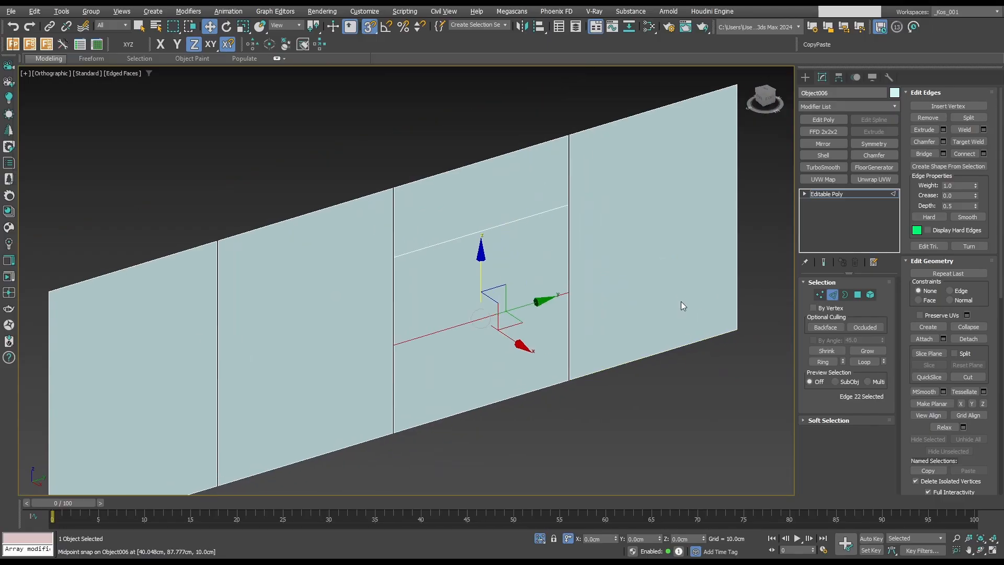
Connect a horizontal edge across the fourth front section and raise it to snap level with the neighbouring section's upper divider.
key(q)
click(737, 223)
key(alt+r)
key(ctrl+shift+e)
key(w)
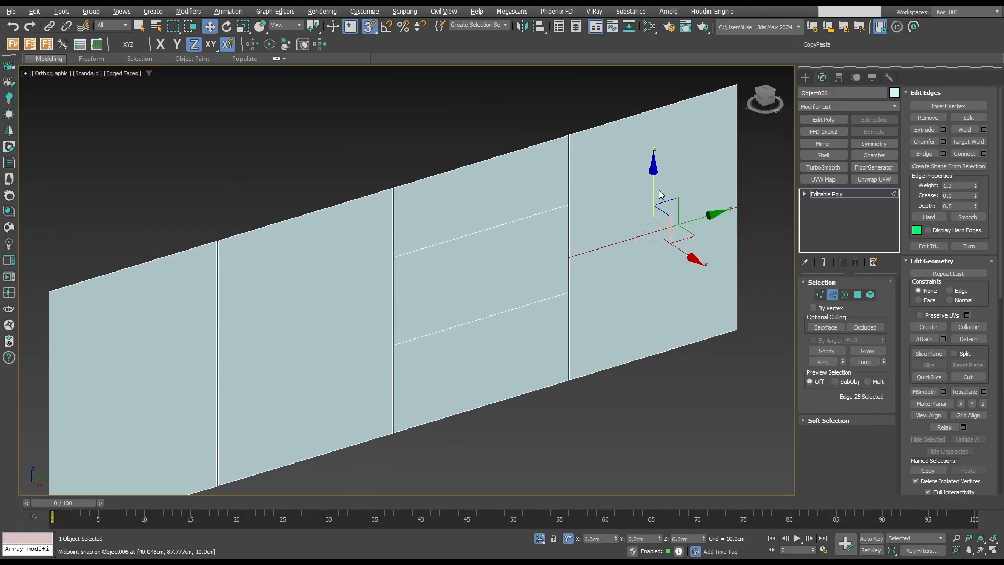
scroll(625, 194, up, 3)
drag(654, 170, 469, 231)
scroll(473, 230, down, 4)
Connect another horizontal edge midway through the lower part of the fourth front section.
key(q)
click(593, 250)
key(alt+r)
key(ctrl+shift+e)
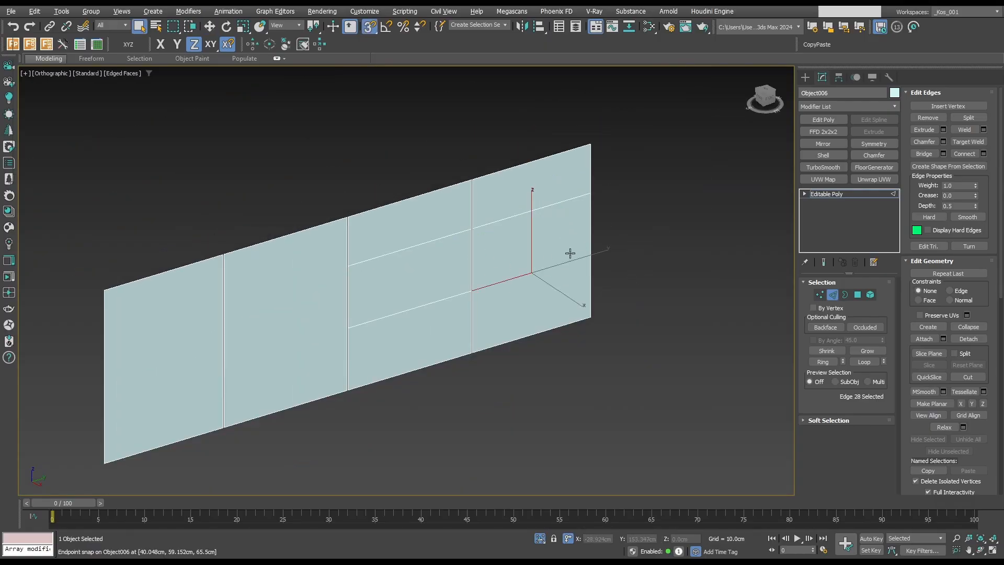
Select the four horizontal divider edges of the drawer sections, chamfer them into narrow gaps and leave edge editing.
drag(420, 334, 404, 239)
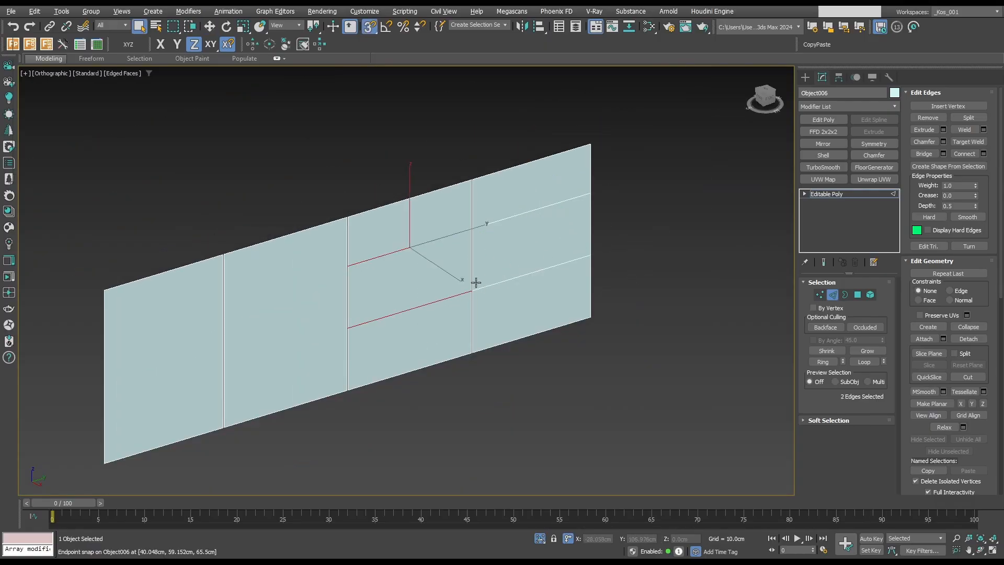
drag(520, 310, 524, 209)
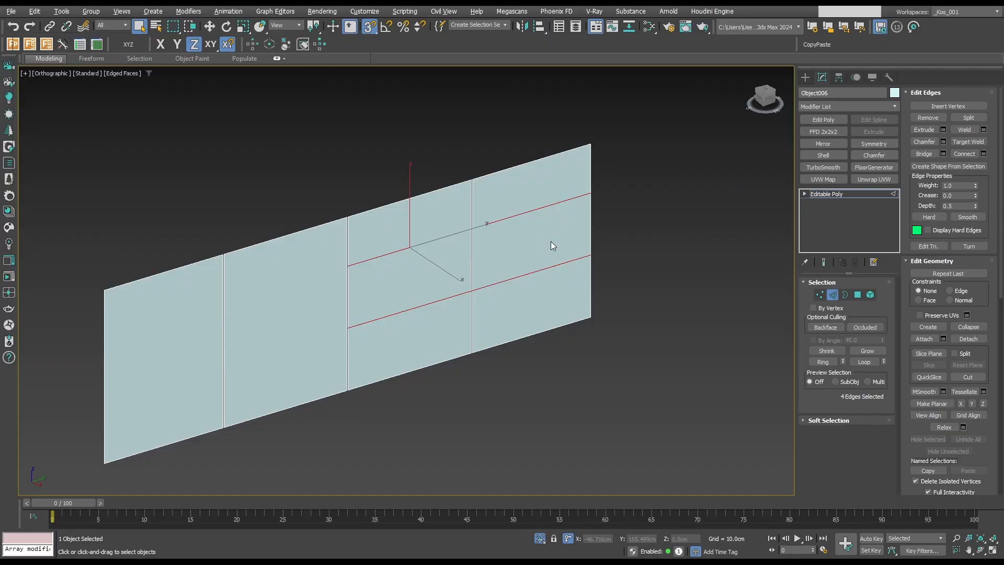
click(944, 142)
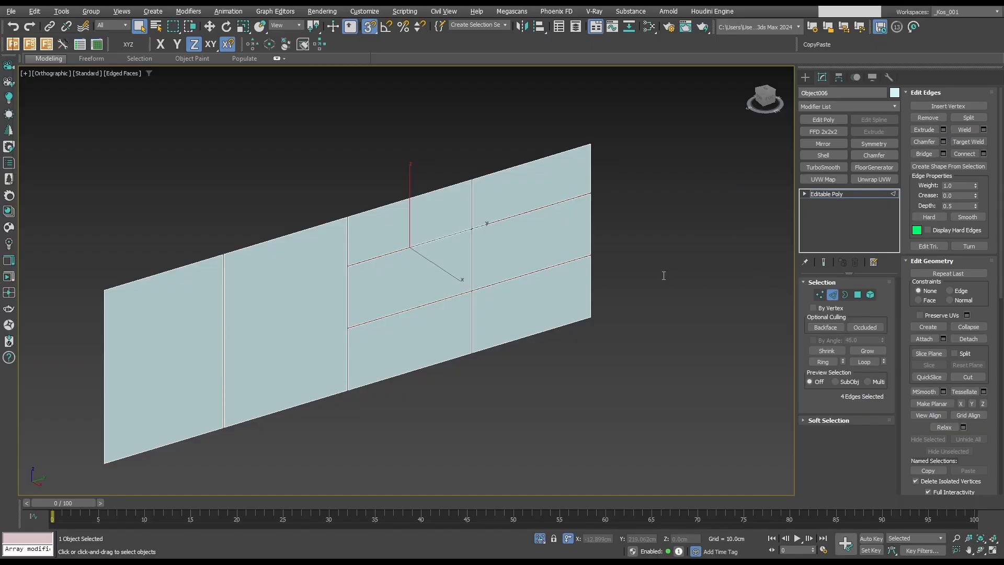
click(834, 294)
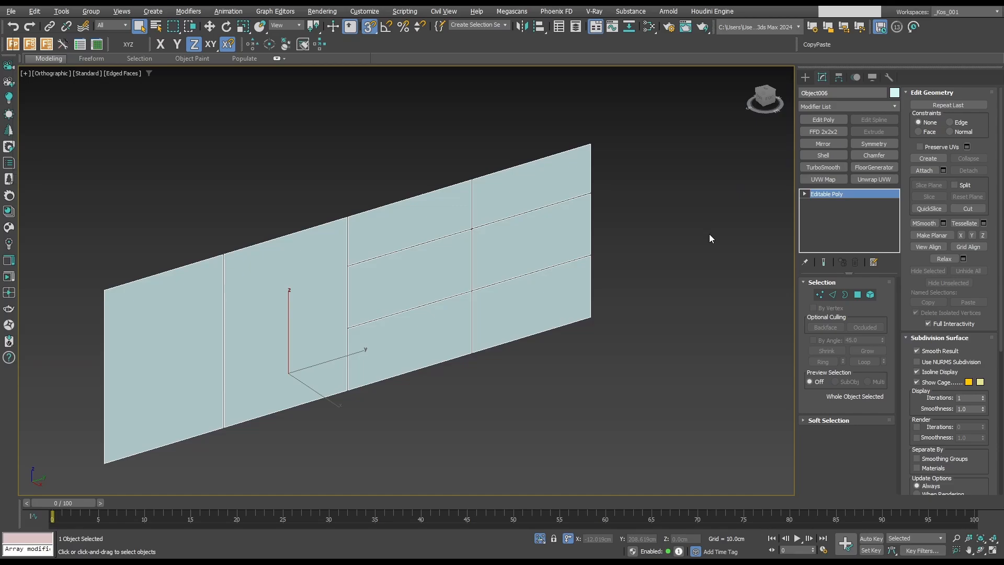
Thicken the front panels with a Shell of 1.6 cm outer amount, collapse it to editable poly and end the isolation.
click(834, 153)
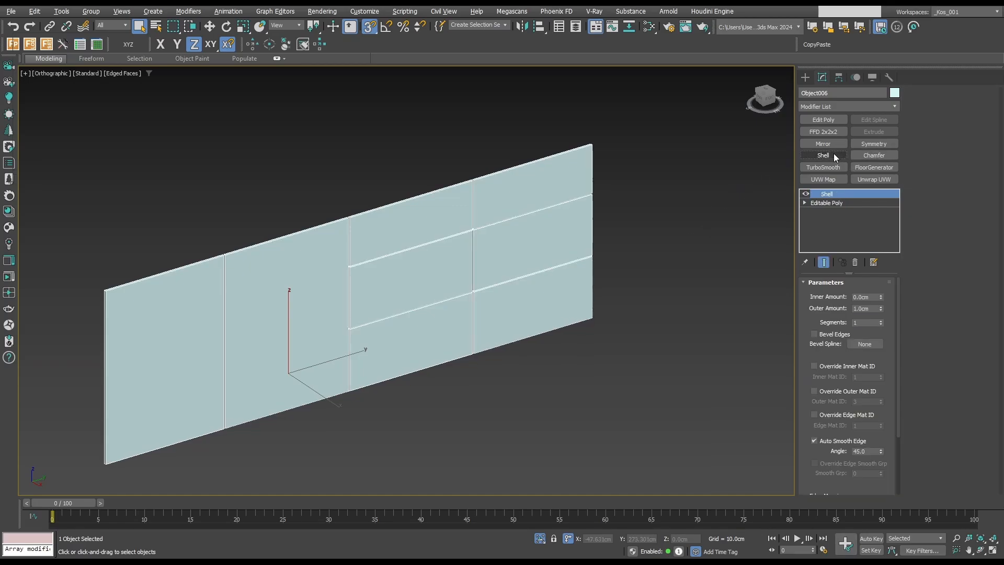
double_click(866, 309)
text(1.6)
key(Return)
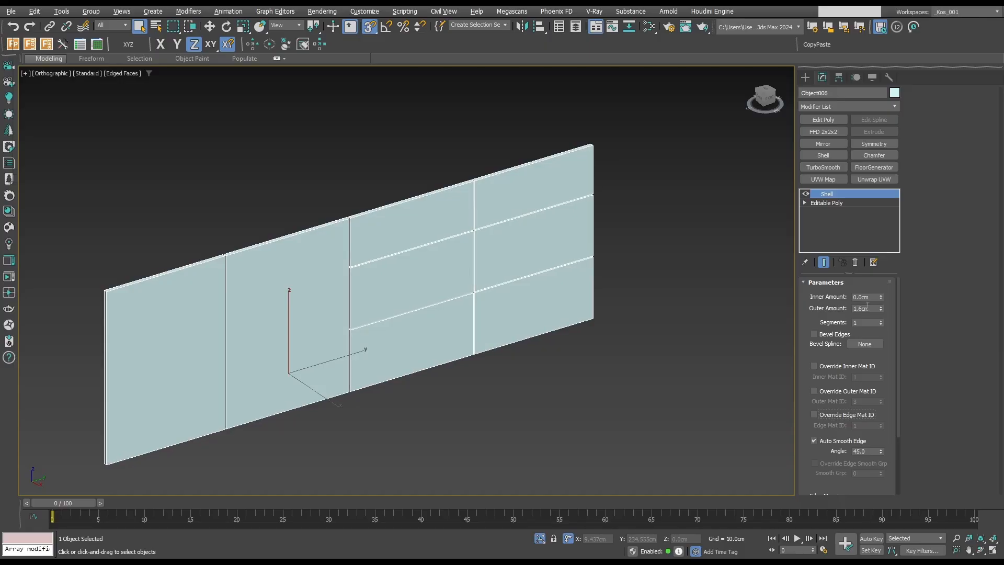
key(alt+c)
scroll(660, 232, down, 2)
key(alt+q)
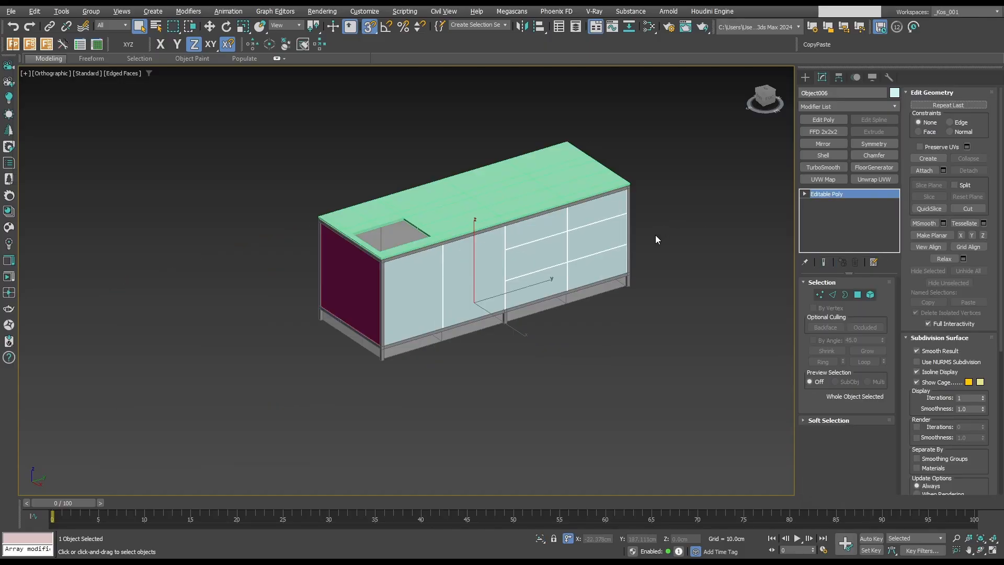
Select the guide block and hide it to view the island without it.
scroll(496, 322, up, 1)
click(491, 322)
middle_drag(502, 316, 516, 336)
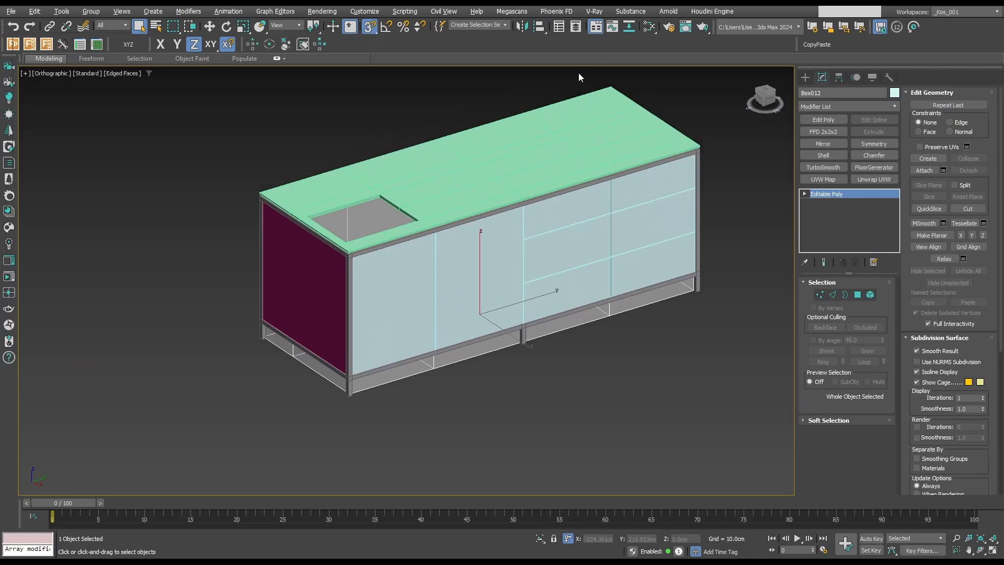
click(575, 28)
click(689, 120)
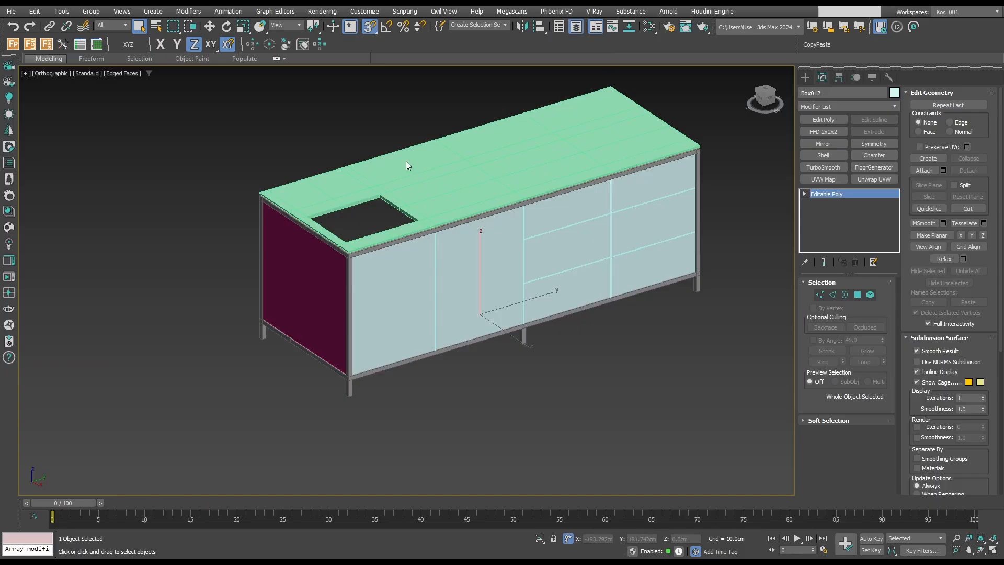
click(356, 178)
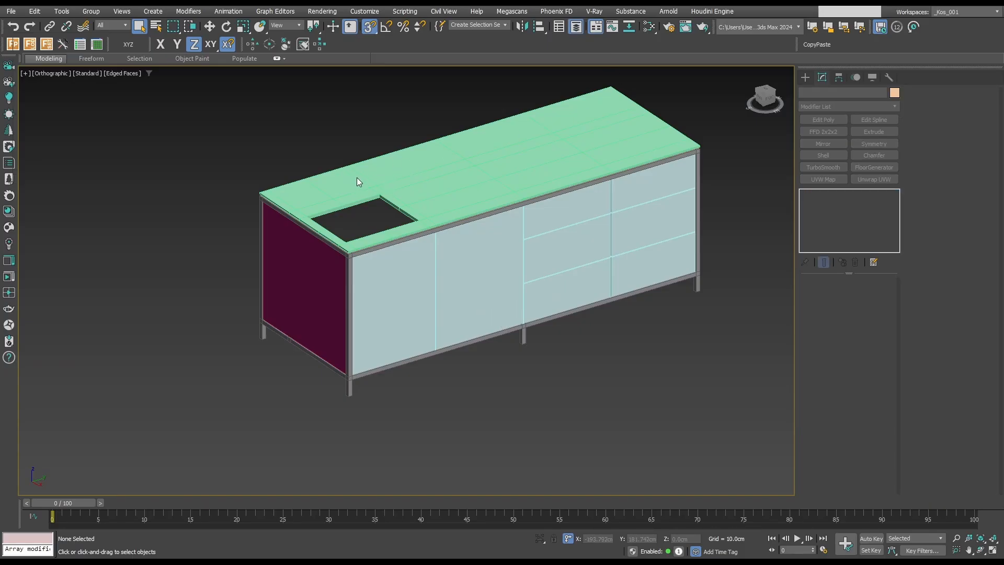
Isolate the guide block in the top view and snap its back row of vertices onto the middle lengthwise row.
click(379, 202)
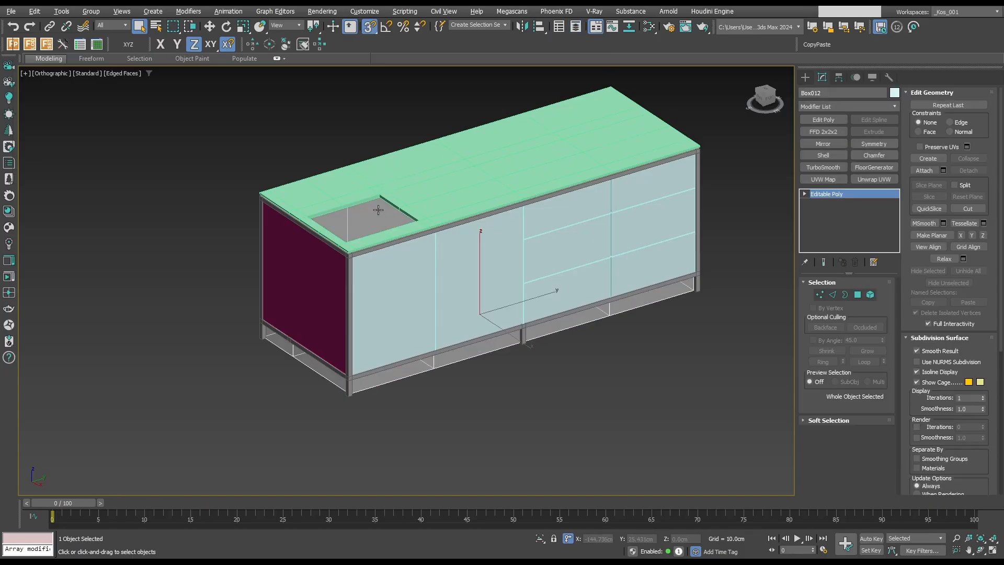
key(alt+q)
key(t)
key(1)
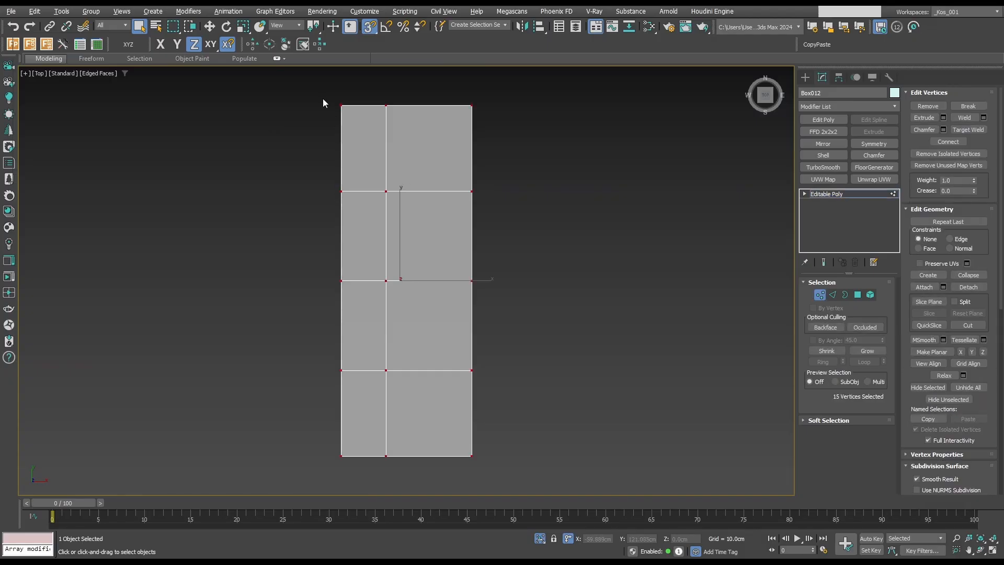
drag(325, 101, 363, 471)
drag(327, 100, 365, 449)
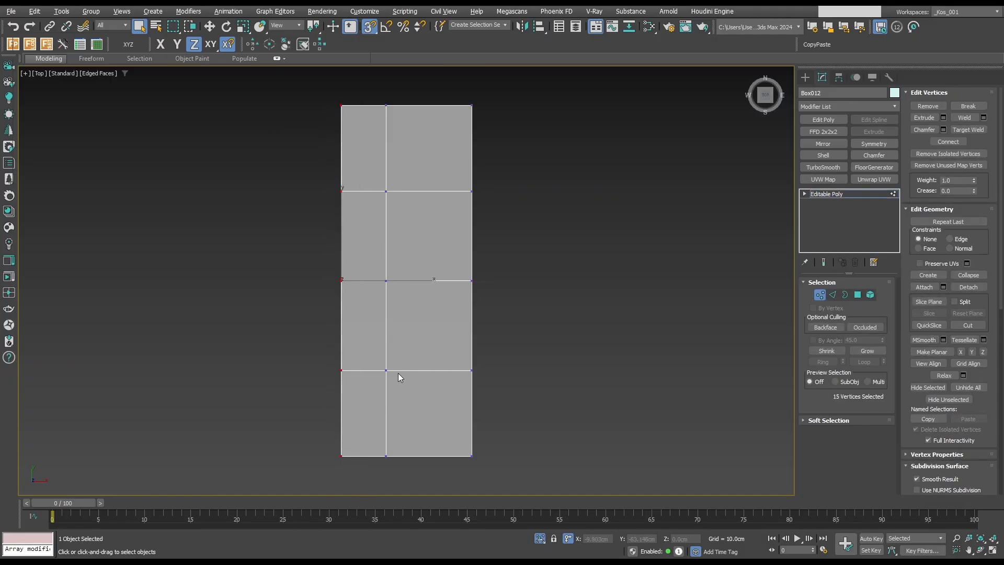
key(w)
drag(360, 281, 385, 281)
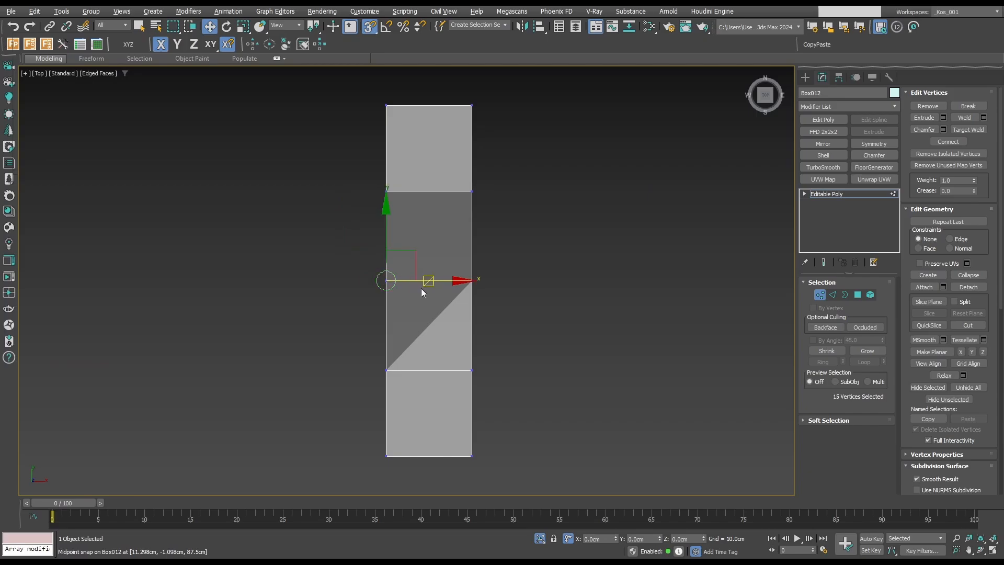
drag(449, 281, 380, 274)
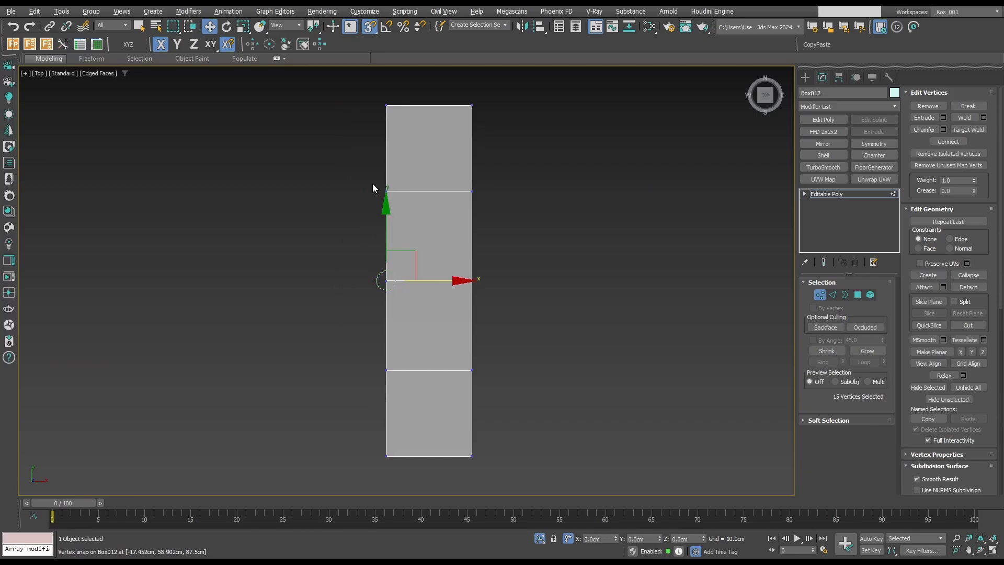
Weld the guide block's overlapping back vertices and leave vertex editing.
drag(366, 89, 426, 478)
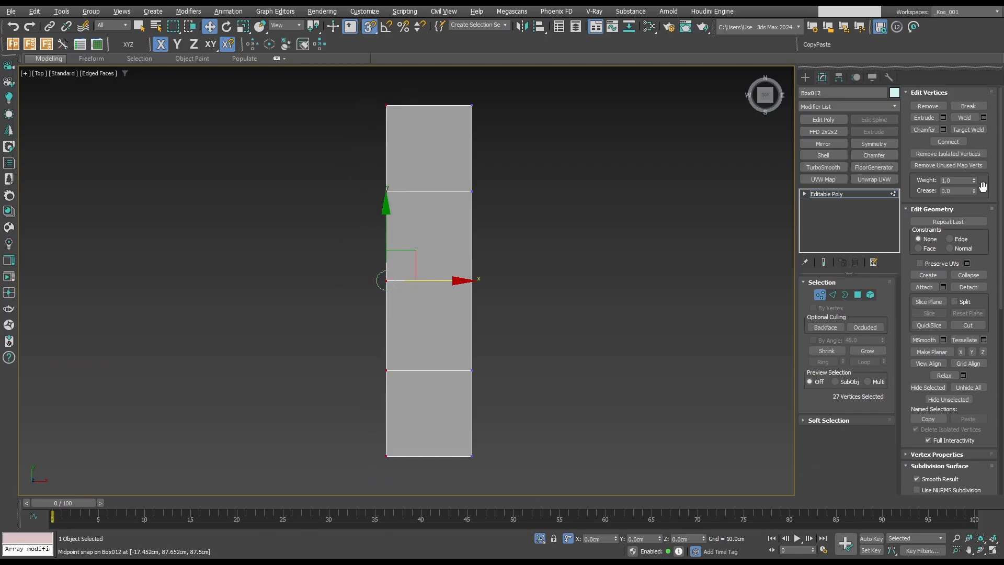
click(973, 118)
key(1)
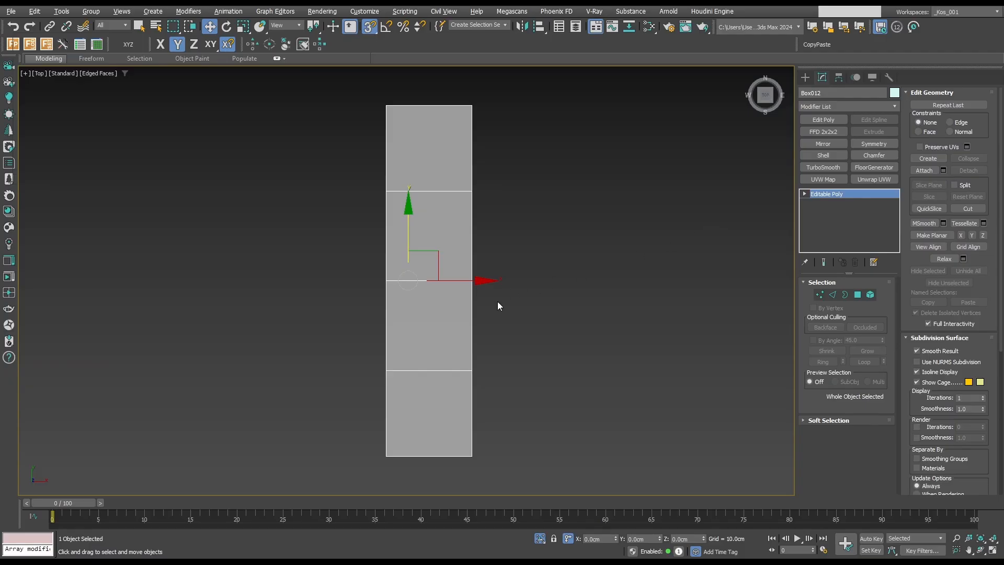
Detach the guide block's four large back polygons above the plinth as a separate object.
key(alt+q)
alt+middle_drag(475, 365, 575, 276)
key(alt+q)
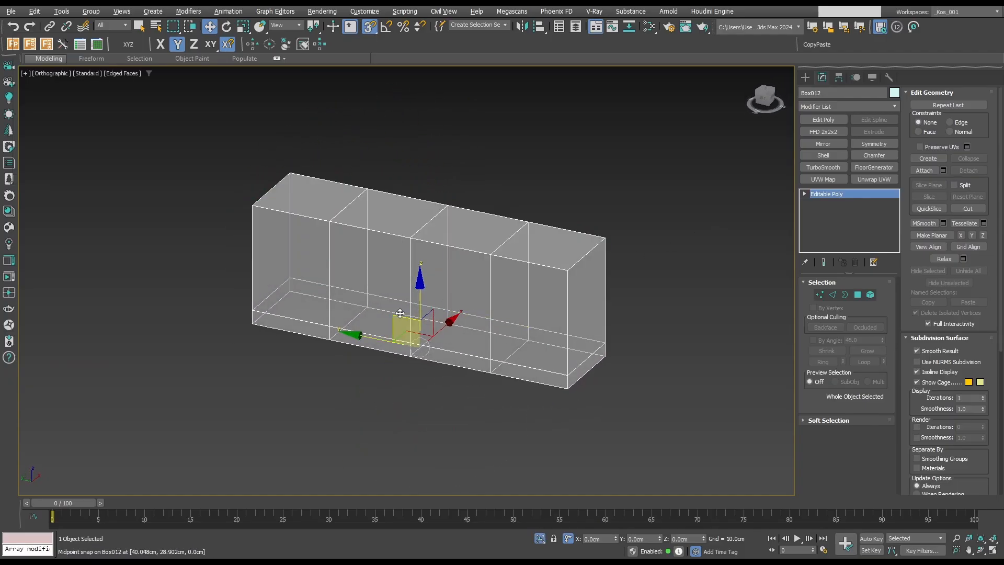
key(4)
key(q)
click(312, 294)
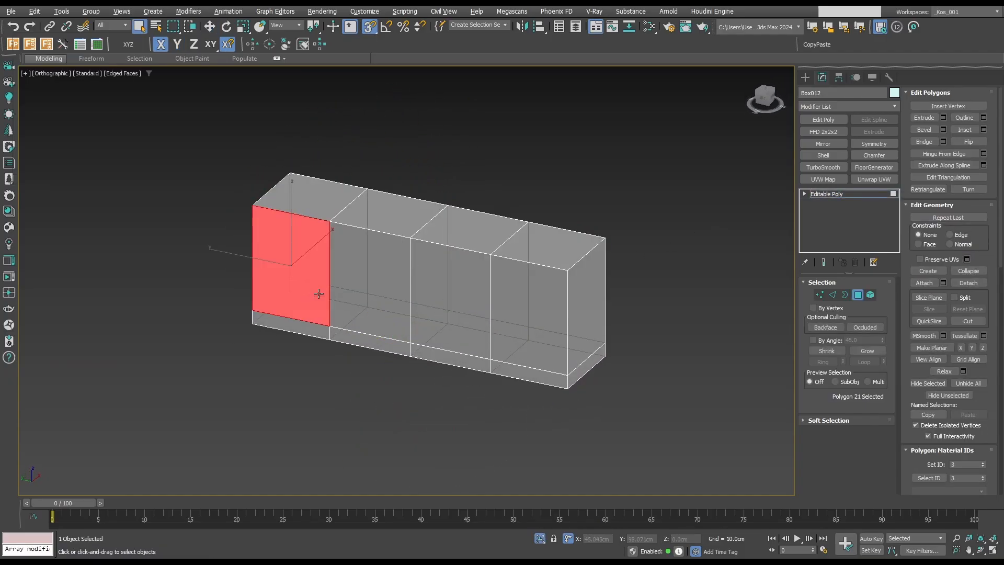
ctrl+click(388, 294)
ctrl+click(459, 306)
ctrl+click(518, 320)
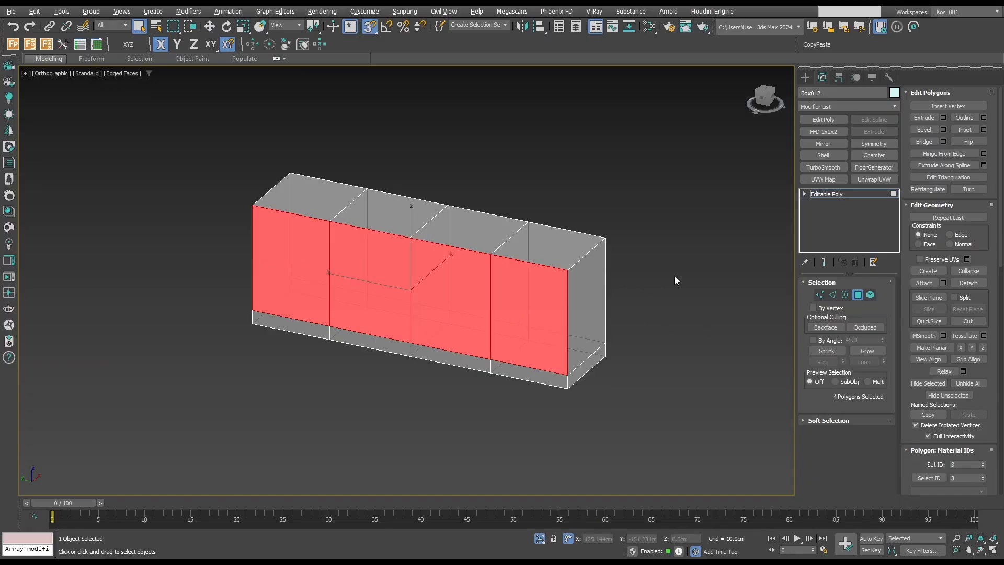
key(Delete)
key(3)
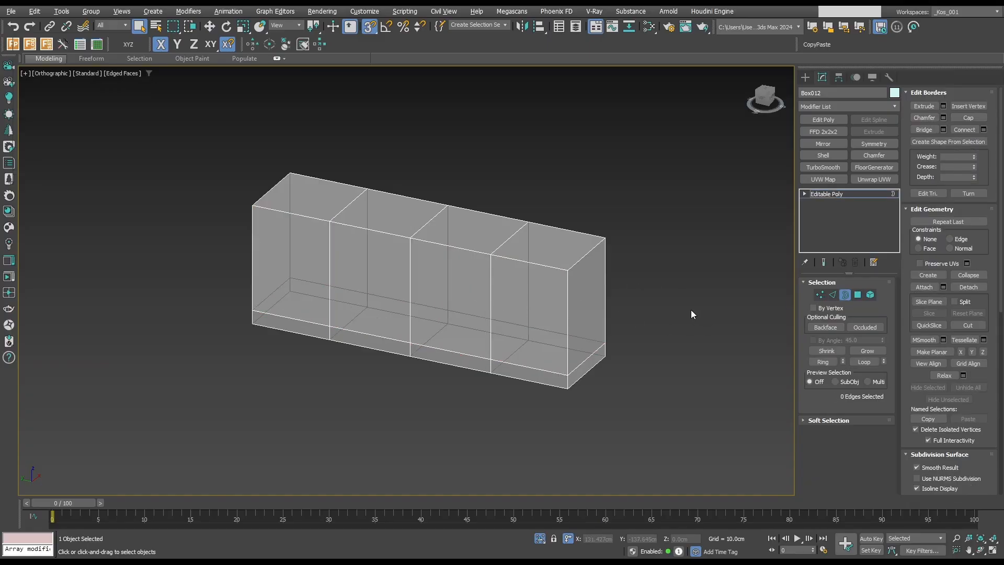
key(3)
Isolate the detached back panel and remove its two outer vertical dividing edges, keeping only the middle one.
click(496, 283)
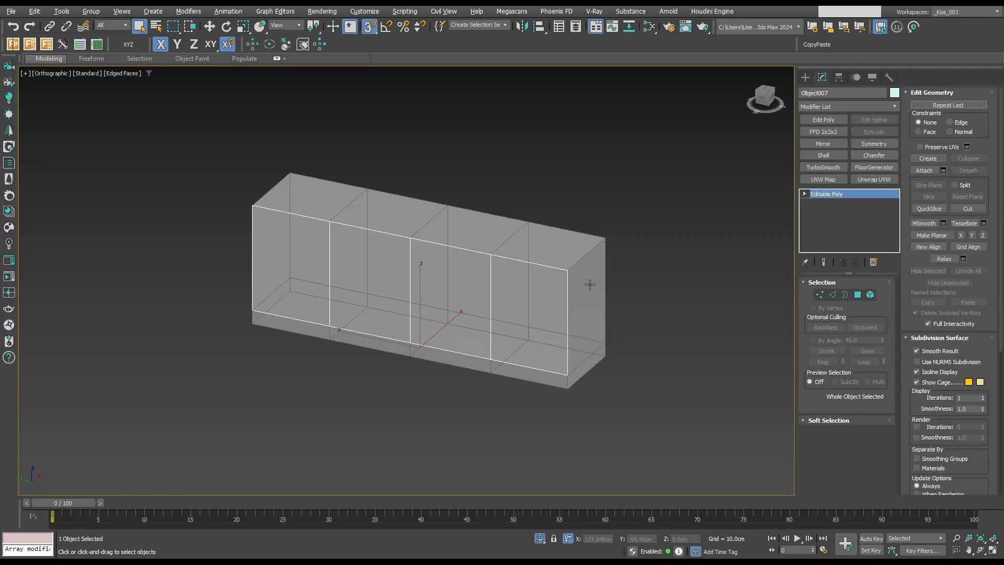
key(alt+q)
key(2)
click(492, 313)
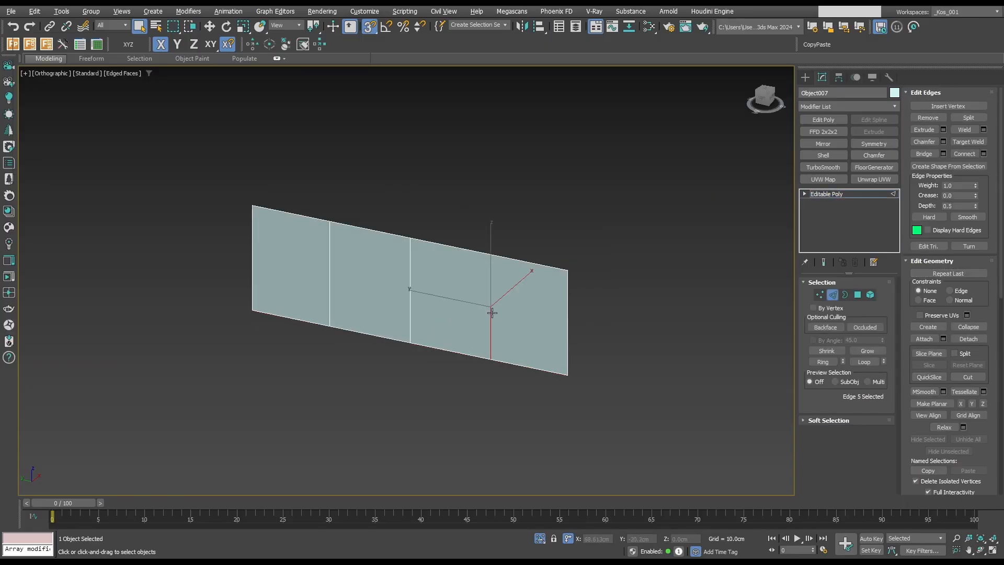
ctrl+click(338, 284)
key(BackSpace)
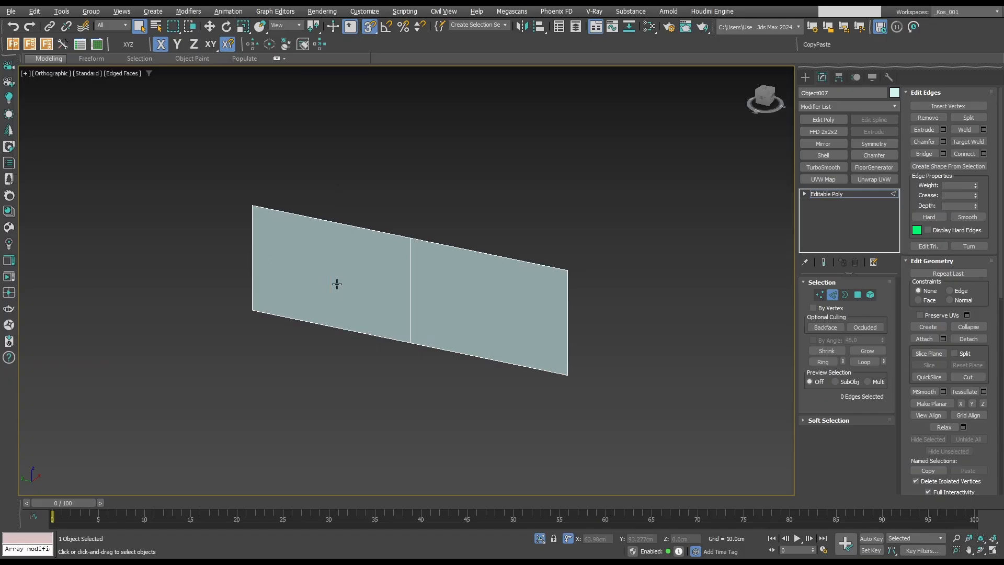
Thicken the back panel with a Shell of 1.6 cm outer amount and collapse it to editable poly.
key(2)
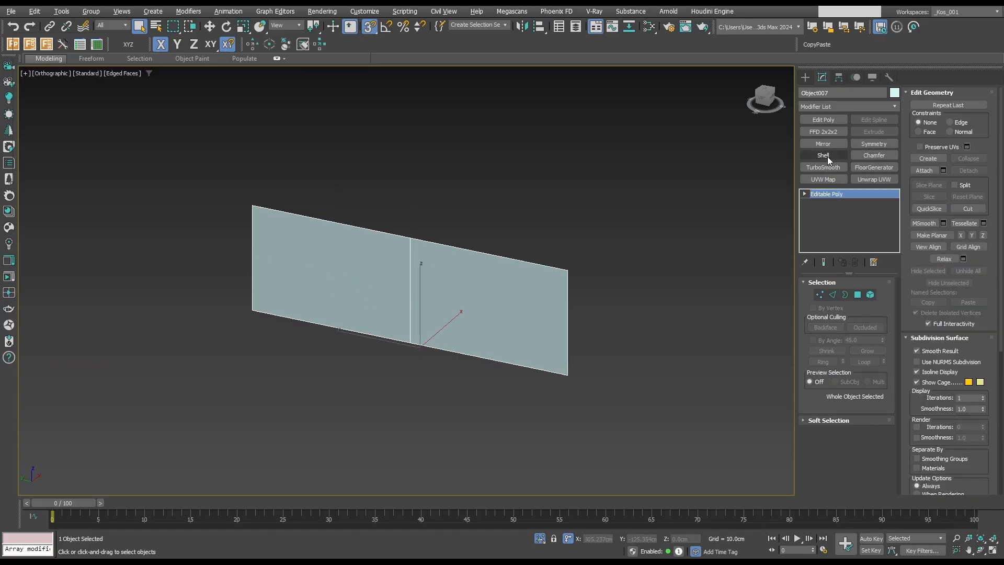
click(824, 156)
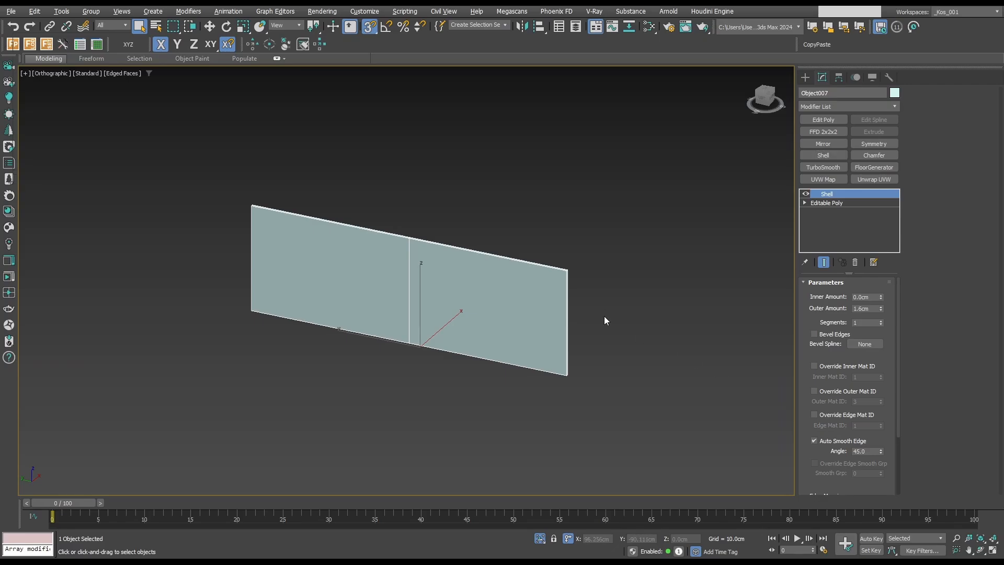
key(ctrl+z)
Connect the ring of edges across the back panel's thickness to add an edge loop between its two faces.
key(t)
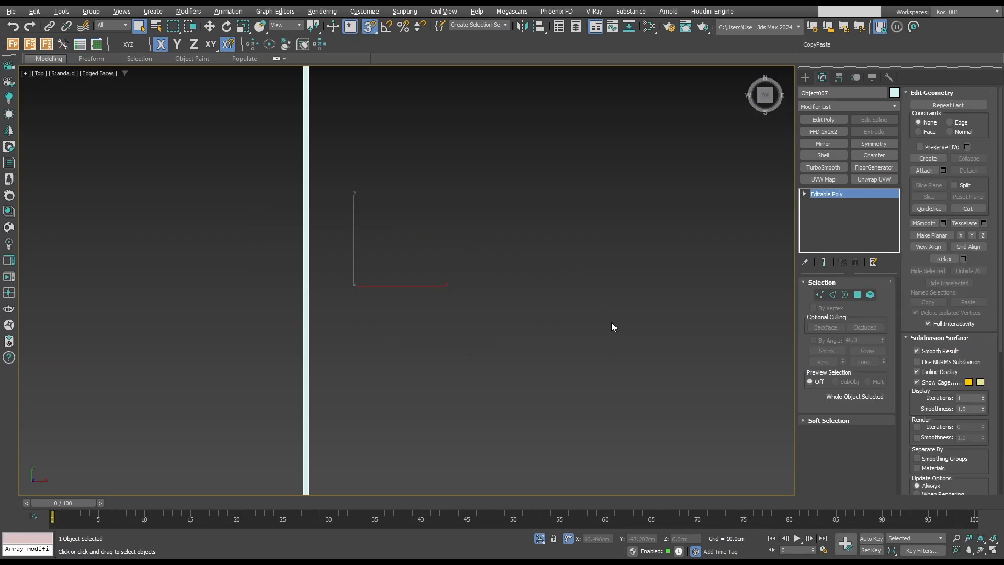
key(F3)
key(2)
scroll(402, 437, up, 5)
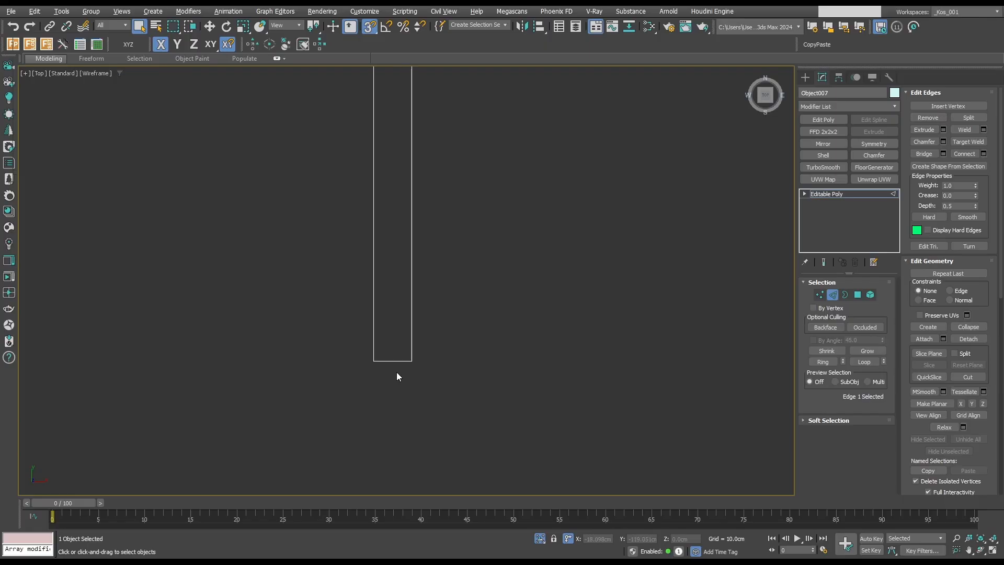
click(396, 362)
key(alt+r)
key(ctrl+shift+e)
scroll(485, 367, down, 12)
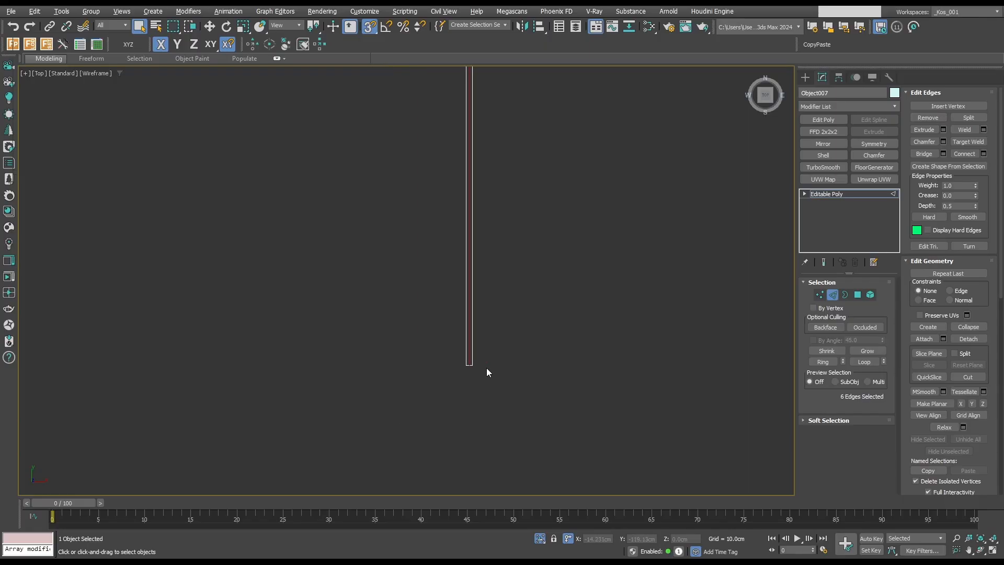
Snap the new edge loop to the back panel's outer face and offset it along X slightly into the thickness.
scroll(514, 267, up, 5)
scroll(507, 256, up, 4)
key(w)
drag(426, 258, 336, 259)
scroll(399, 258, up, 5)
scroll(505, 292, down, 4)
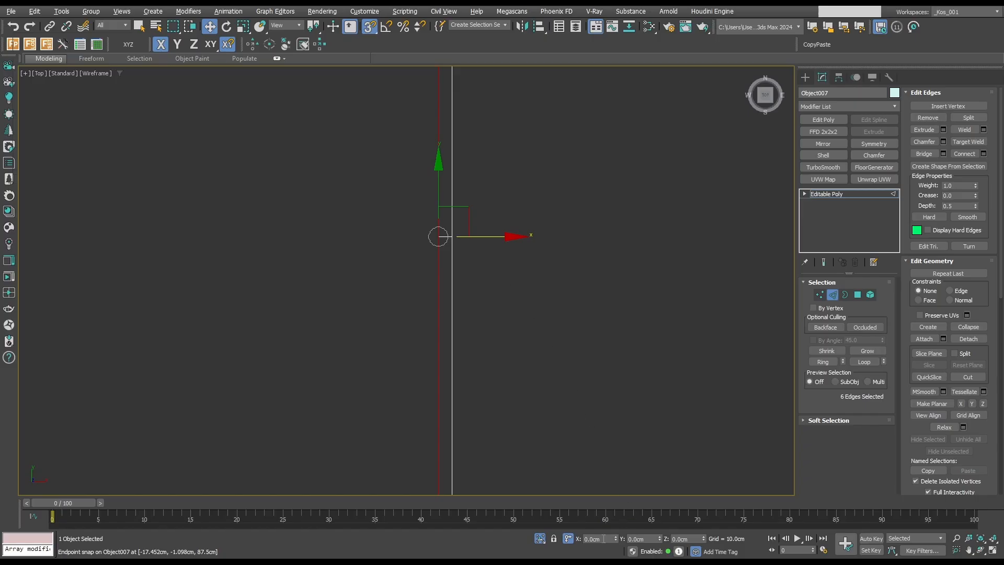
text(0.3)
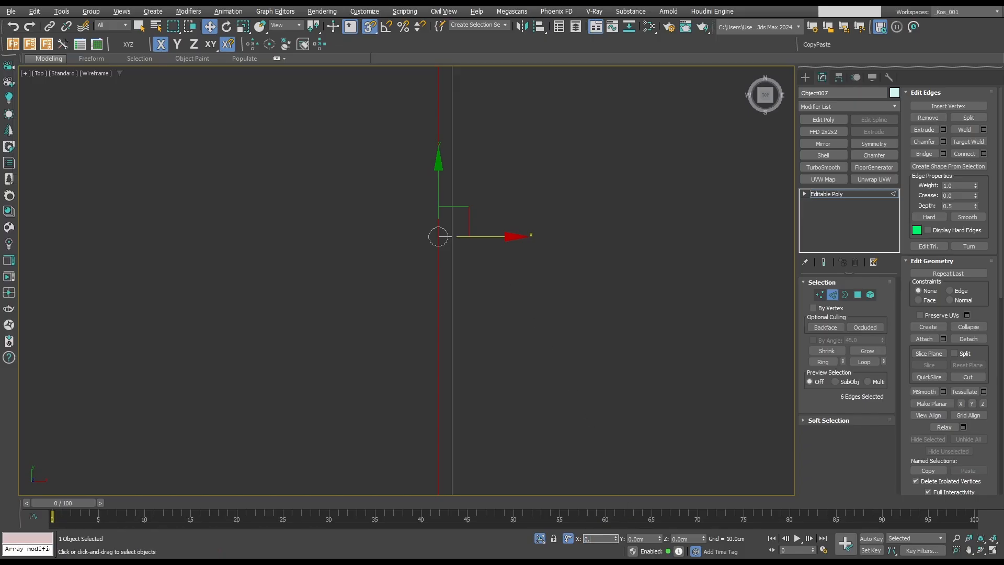
key(Tab)
scroll(508, 250, up, 4)
middle_drag(418, 251, 468, 277)
scroll(417, 257, up, 3)
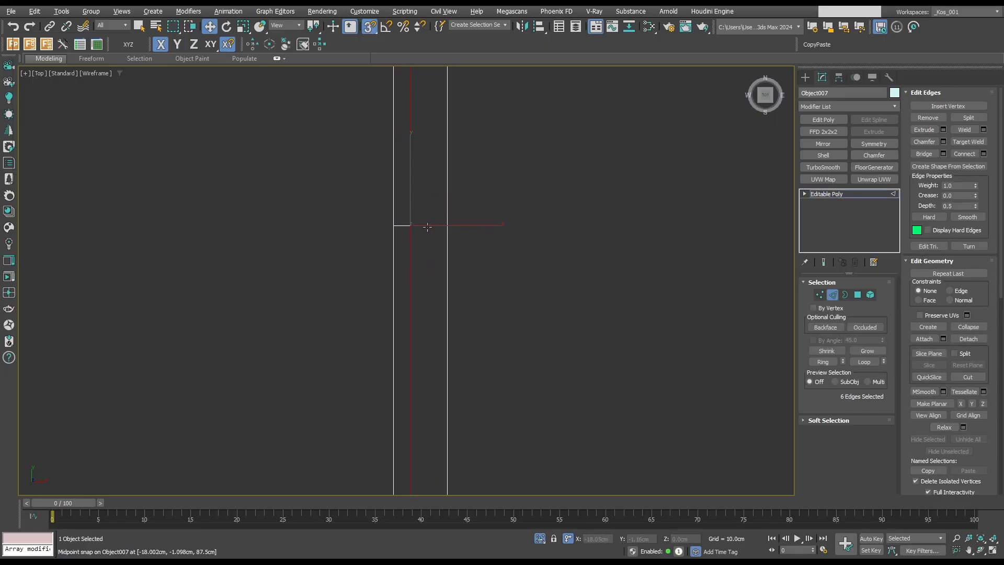
Chamfer the back panel's middle dividing edges into a narrow strip and remove the leftover edges inside the strip.
key(q)
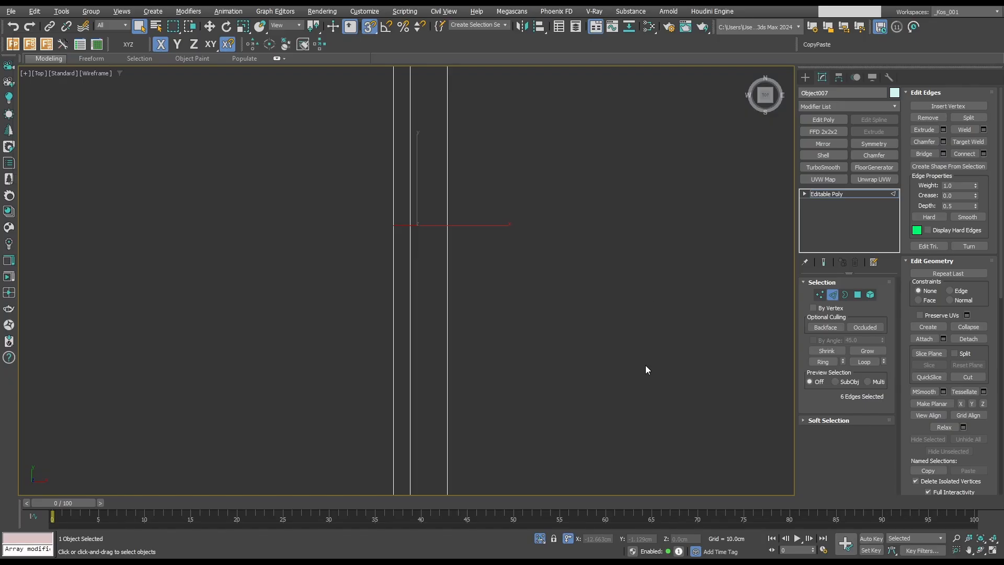
key(4)
scroll(395, 230, up, 2)
click(401, 231)
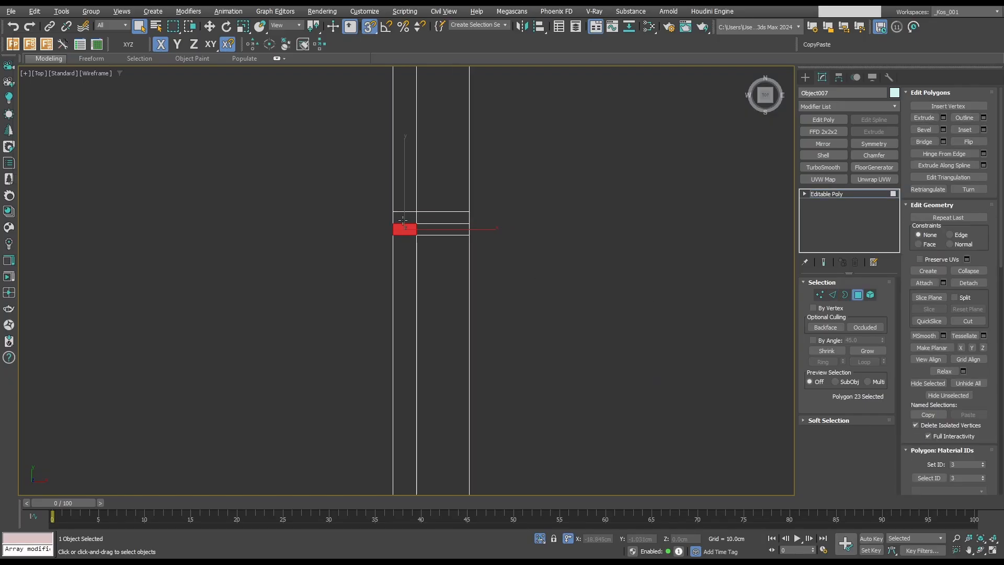
key(2)
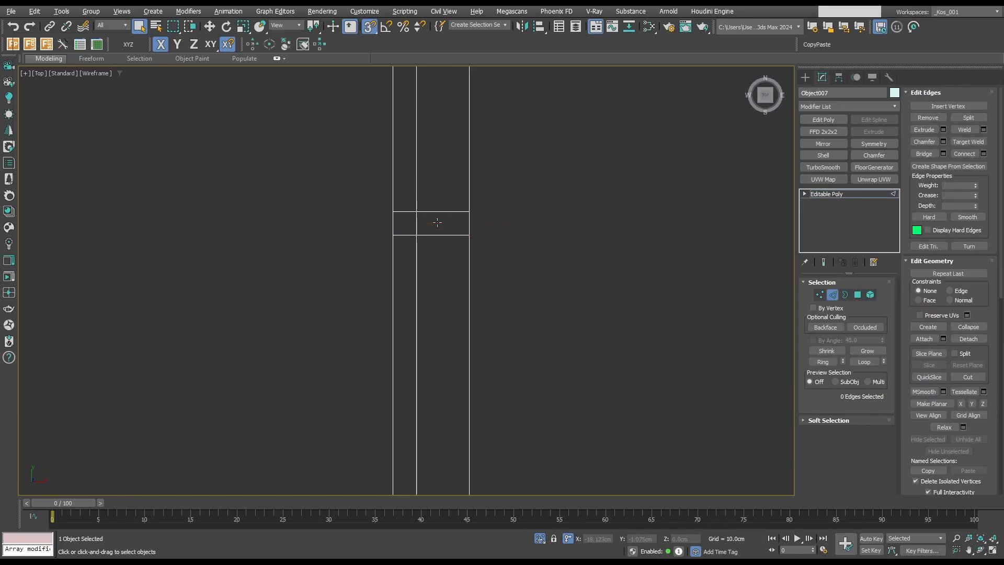
Snap the strip's small outer top polygon down to the panel's bottom edge, opening a vertical groove between the two back panels.
key(4)
scroll(415, 205, down, 2)
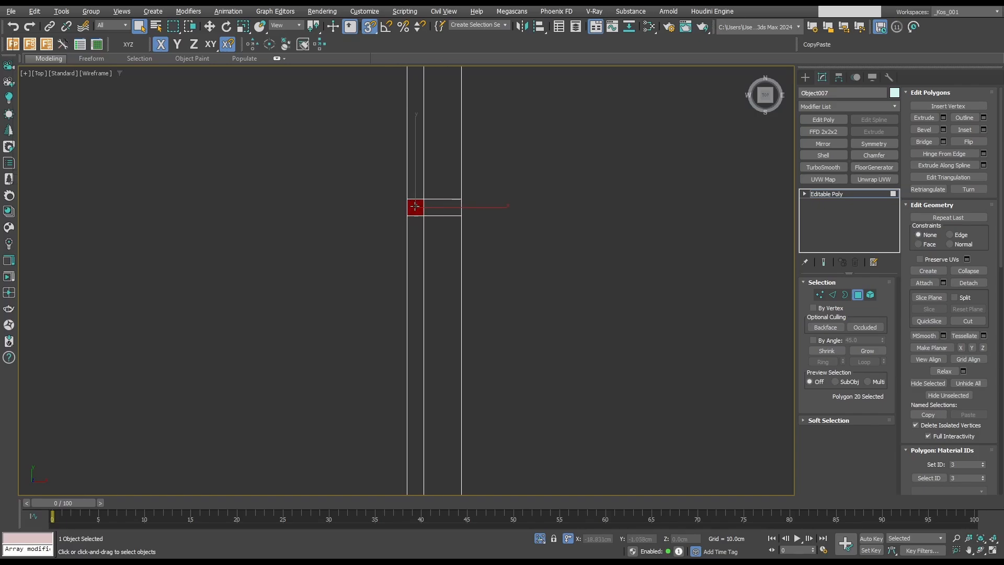
click(415, 206)
scroll(411, 213, down, 5)
alt+middle_drag(408, 218, 467, 170)
scroll(460, 174, down, 5)
key(w)
scroll(452, 175, up, 4)
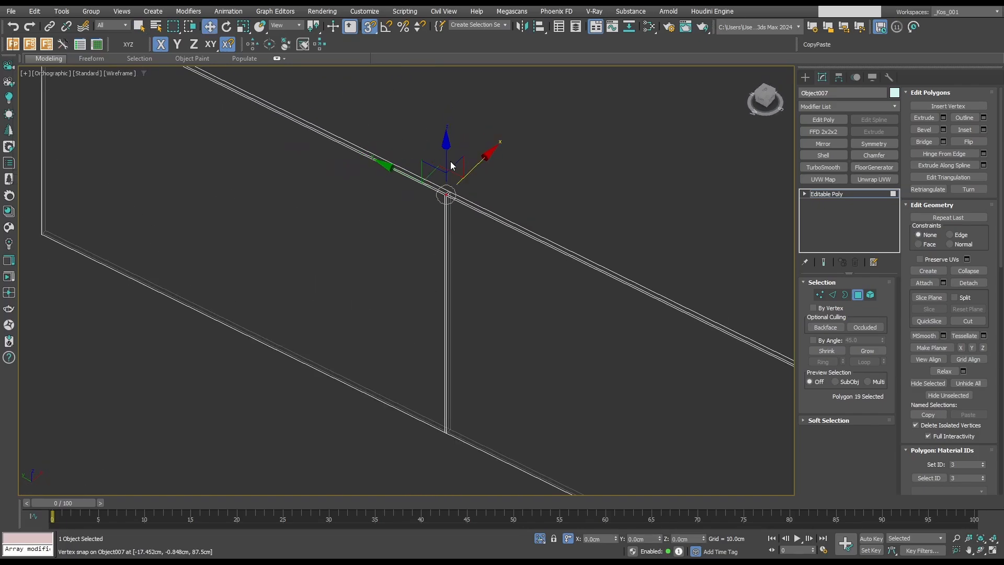
drag(450, 153, 453, 410)
middle_drag(430, 448, 463, 392)
key(s)
mouse_move(453, 410)
mouse_down()
mouse_move(463, 392)
mouse_move(456, 408)
mouse_up()
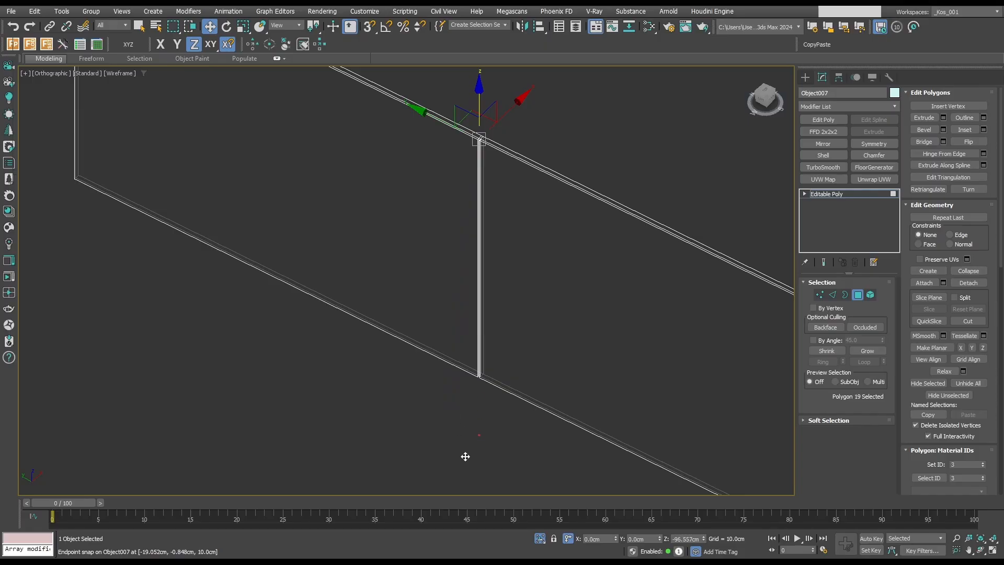
drag(466, 456, 471, 393)
click(475, 425)
scroll(485, 128, up, 5)
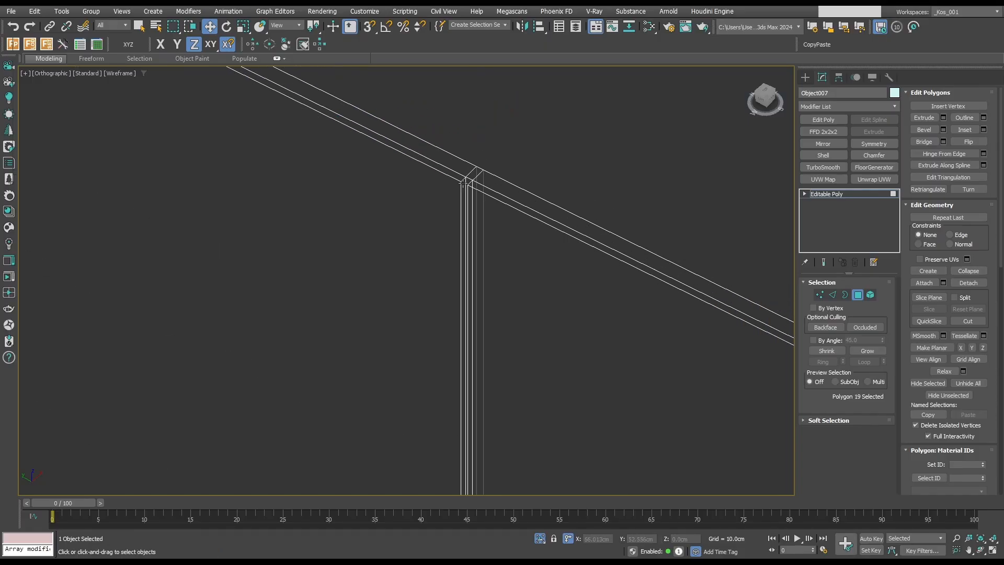
Leave polygon editing on the grooved back panel, end its isolation in shaded view and deselect it.
key(F3)
scroll(484, 183, down, 7)
click(858, 294)
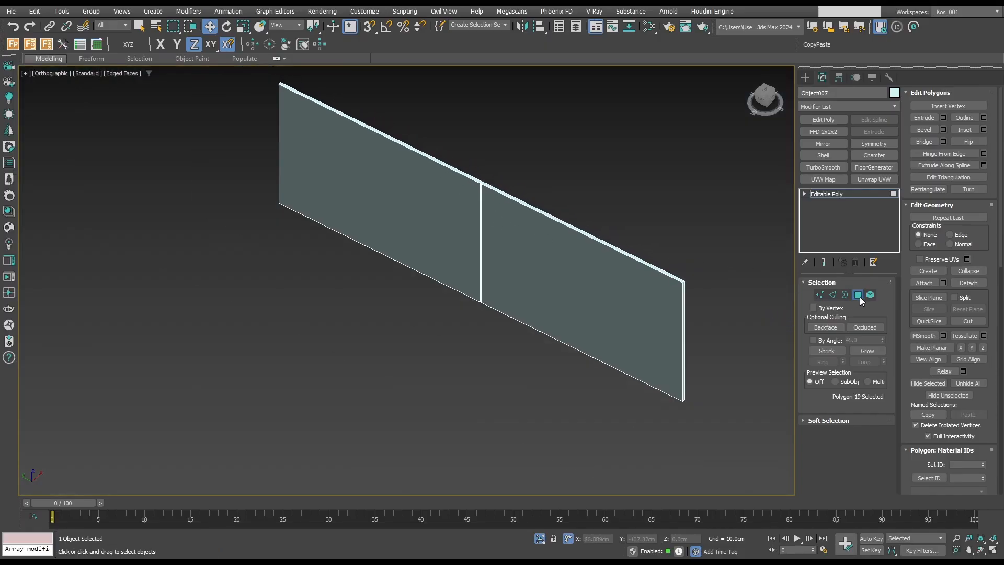
key(alt+q)
key(q)
click(527, 335)
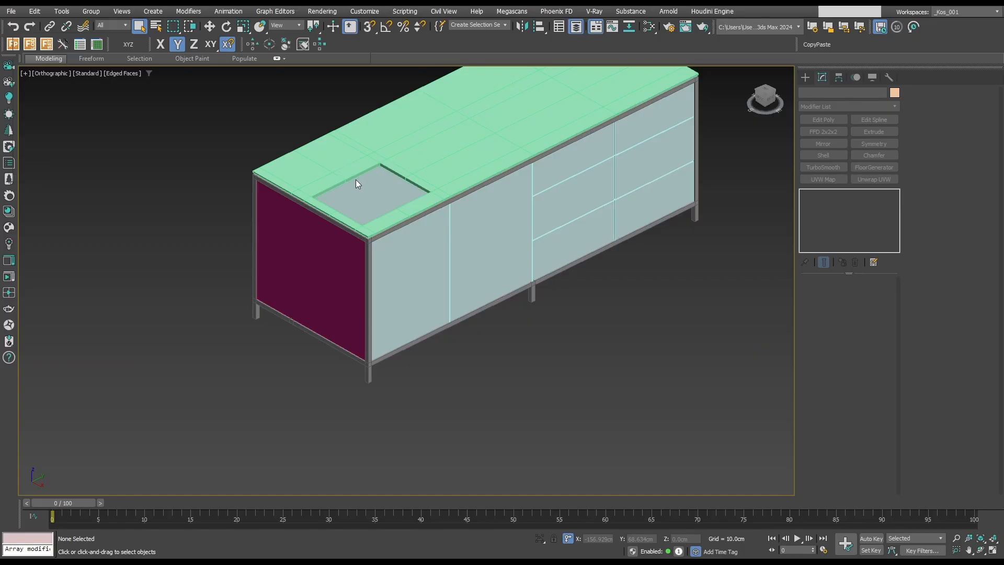
Undo the removal of the see-through guide block, select it and isolate it.
key(ctrl+z)
click(681, 120)
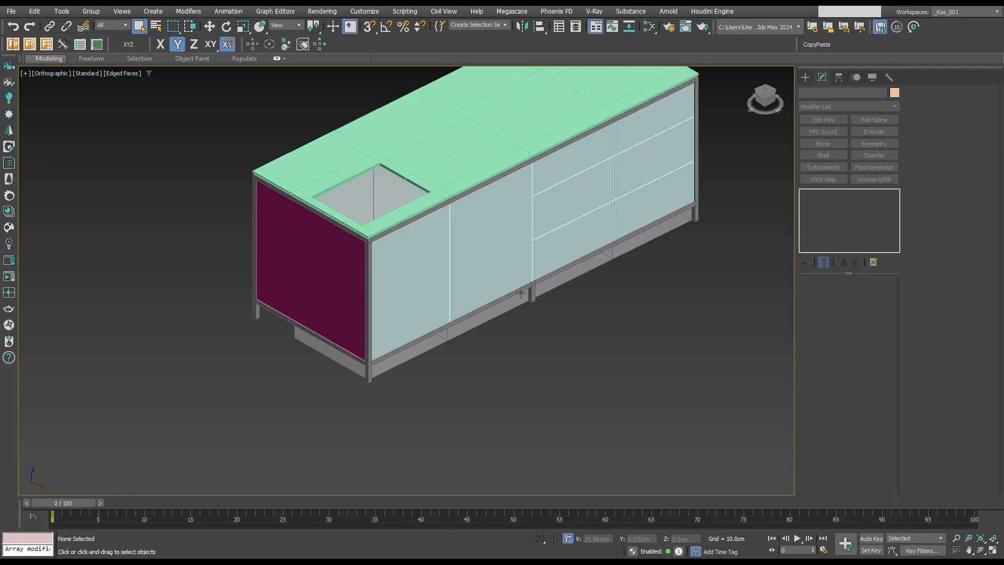
click(484, 319)
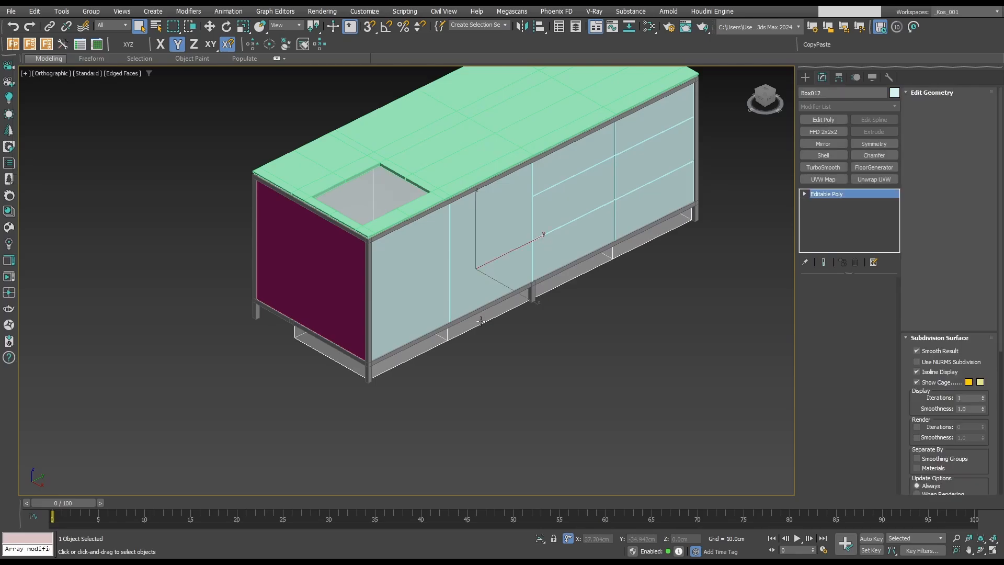
key(alt+q)
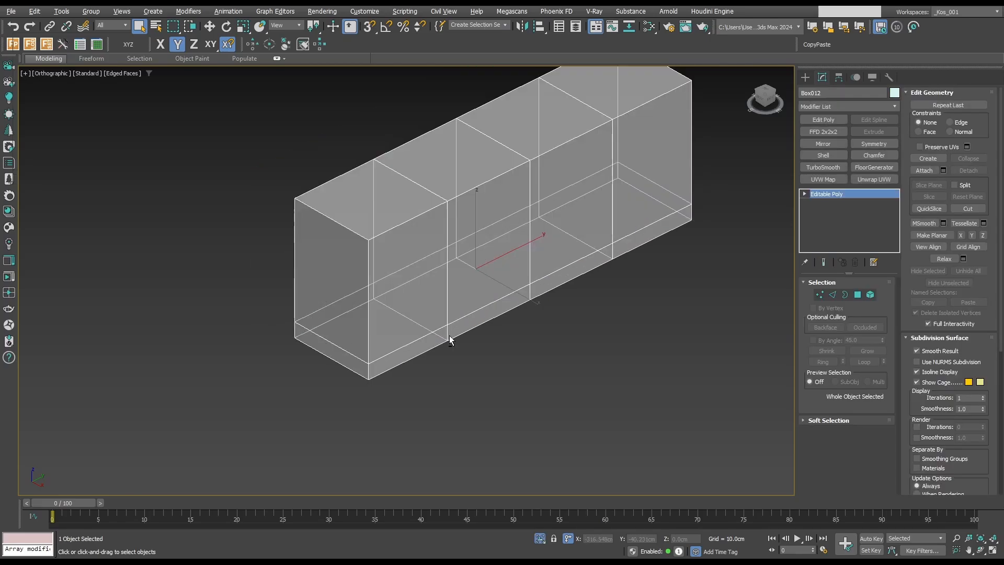
Snap the guide block's bottom vertices up to the plinth line, weld them with the overlapping ones and leave vertex editing.
key(f)
scroll(446, 339, down, 2)
key(1)
drag(297, 409, 646, 455)
key(w)
key(s)
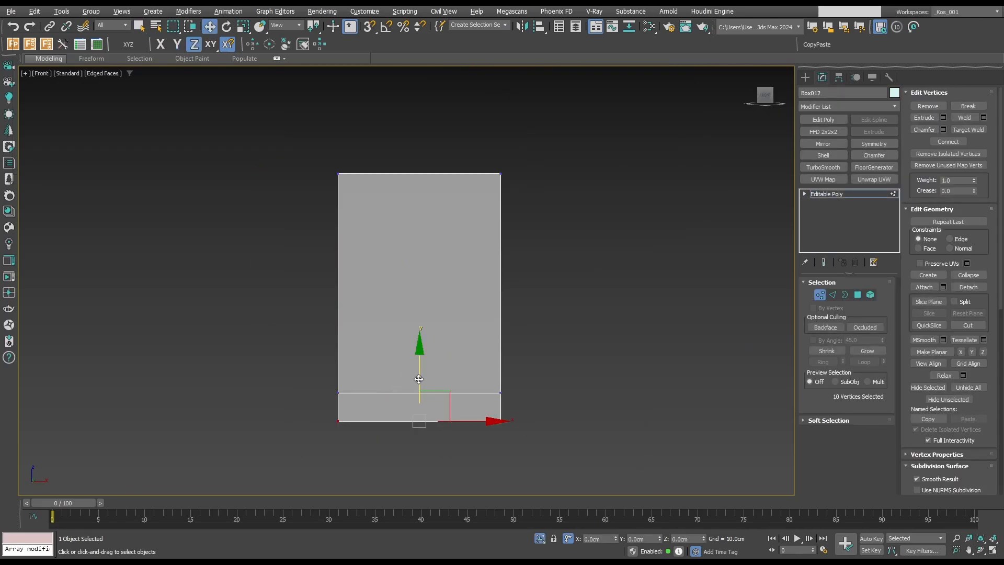
drag(419, 376, 502, 396)
click(964, 117)
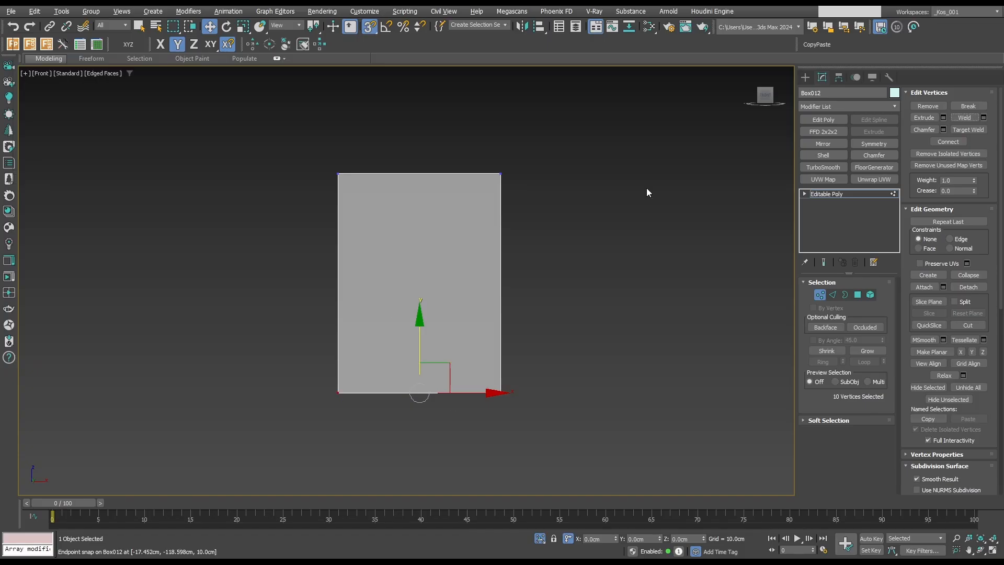
scroll(647, 188, down, 1)
key(1)
Turn off see-through display for the trimmed block and isolate it together with the countertop.
alt+middle_drag(641, 219, 550, 278)
scroll(592, 262, down, 5)
key(alt+x)
key(alt+q)
key(alt+q)
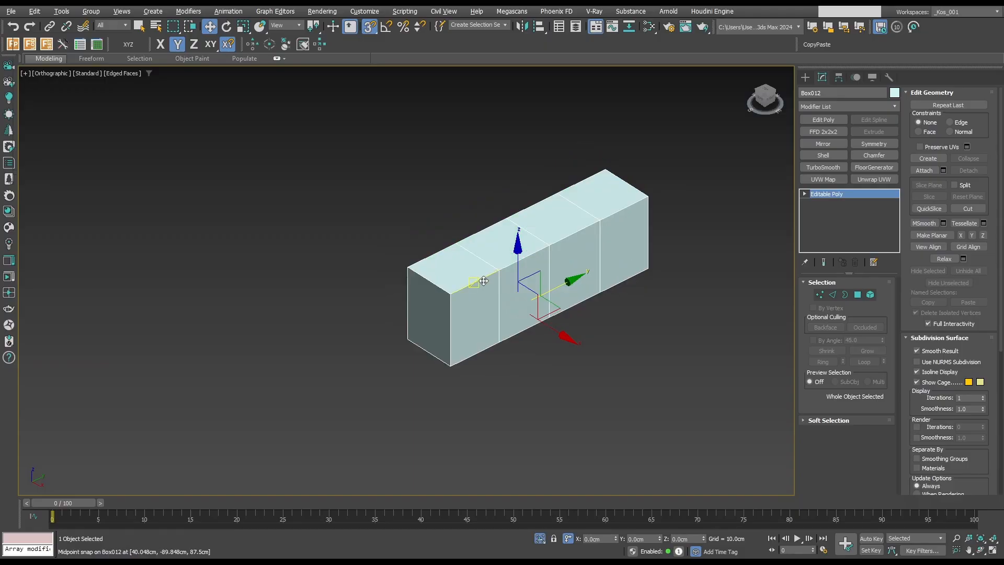
key(alt+q)
key(q)
scroll(488, 248, up, 5)
key(alt+q)
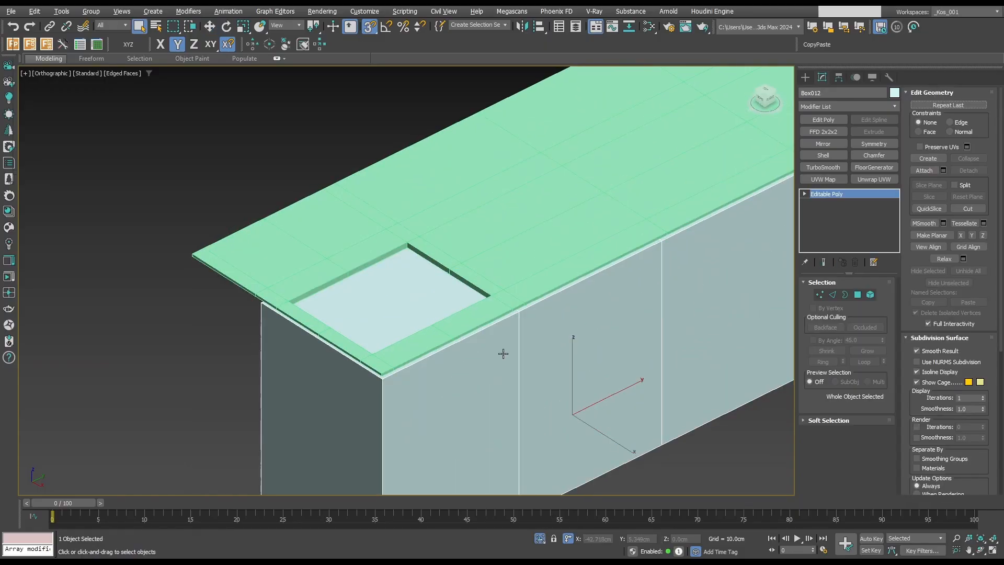
Try to raise the block's top vertices toward the countertop's underside in the front view.
key(f)
middle_drag(382, 132, 387, 156)
key(1)
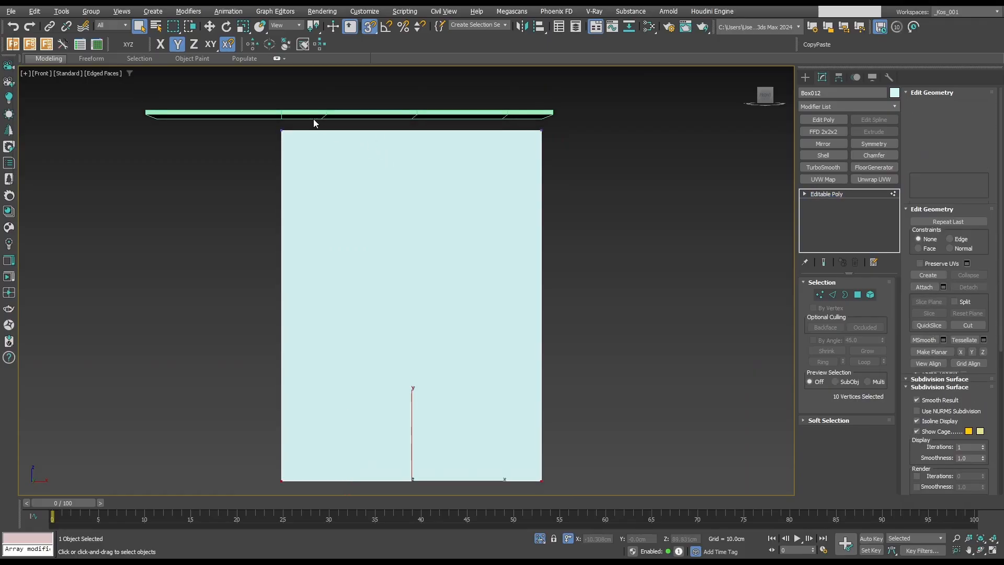
drag(254, 122, 630, 200)
key(w)
drag(414, 99, 586, 77)
scroll(517, 141, up, 5)
scroll(587, 82, down, 5)
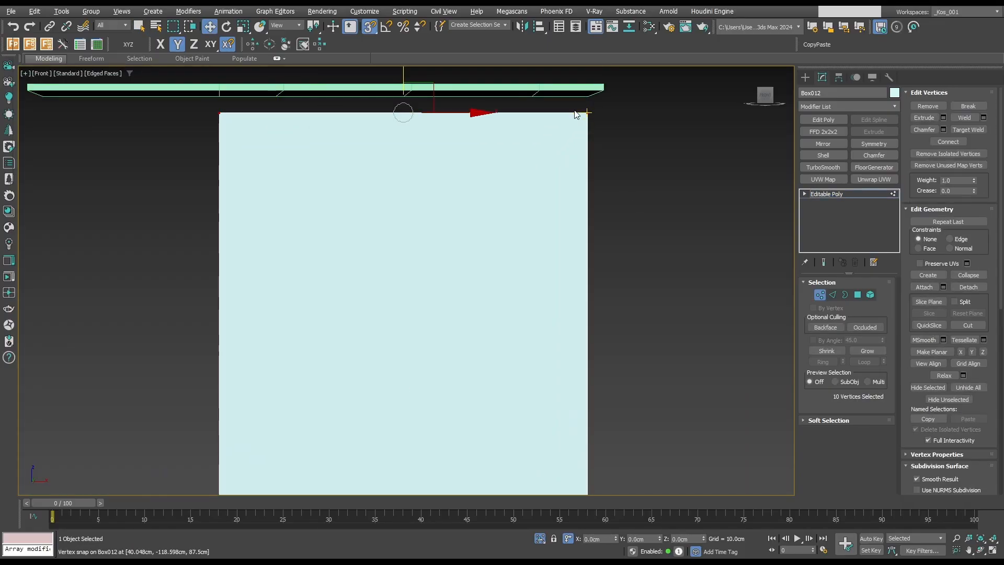
Select all of the countertop's inset underside vertices and raise them level with the lower corner of its outer edge.
key(1)
click(552, 87)
scroll(555, 88, down, 2)
middle_drag(560, 91, 616, 118)
key(1)
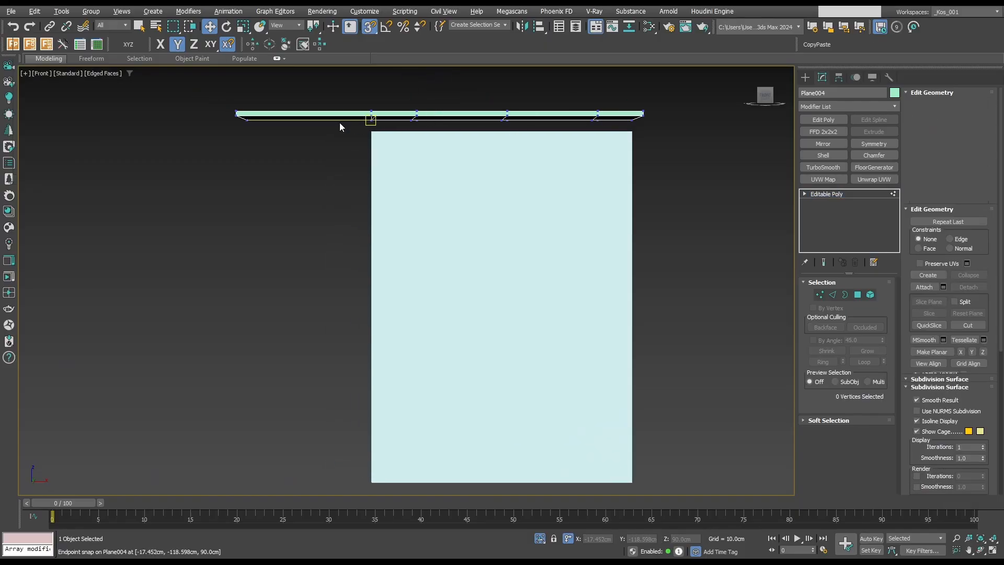
scroll(235, 119, up, 6)
key(q)
drag(238, 119, 325, 148)
drag(755, 157, 754, 157)
scroll(754, 157, down, 2)
middle_drag(739, 161, 478, 159)
middle_drag(606, 152, 438, 143)
ctrl+drag(453, 132, 765, 111)
middle_drag(570, 103, 538, 127)
key(w)
drag(389, 91, 742, 133)
scroll(727, 148, down, 5)
alt+middle_drag(726, 152, 689, 146)
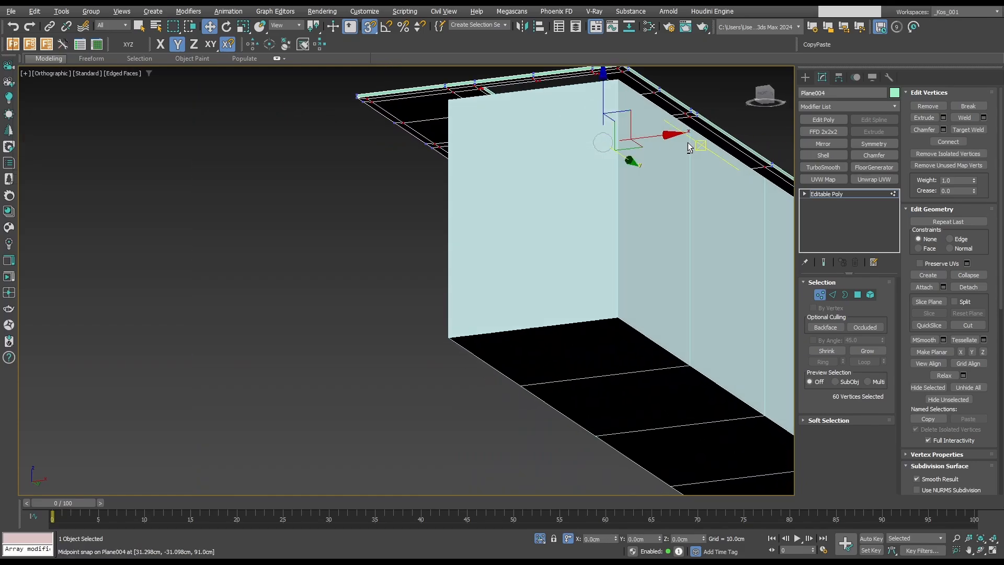
Select the underside polygon beside the cutout at the countertop's outer corner and isolate the countertop.
key(4)
key(q)
click(623, 82)
key(alt+q)
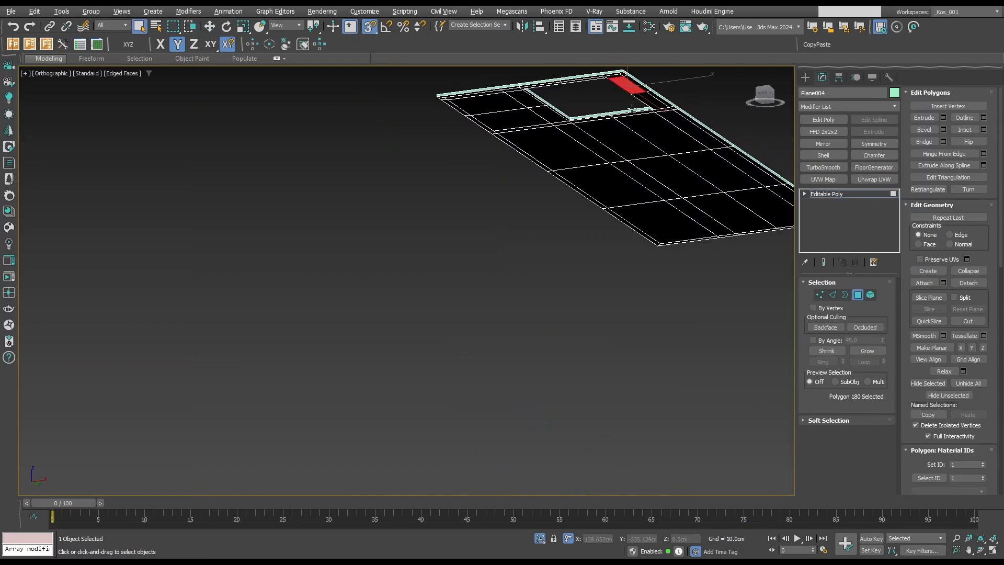
Examine the countertop's underside around the cutout from below and in a wireframe top view.
middle_drag(630, 102, 608, 116)
scroll(588, 93, up, 8)
middle_drag(590, 80, 583, 142)
scroll(576, 183, down, 6)
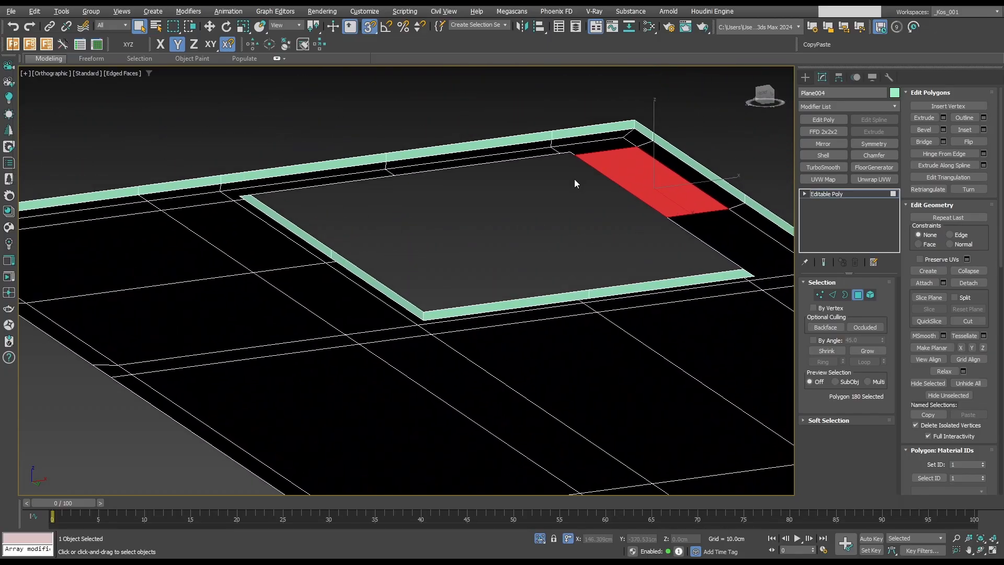
alt+middle_drag(576, 184, 562, 247)
key(t)
key(F3)
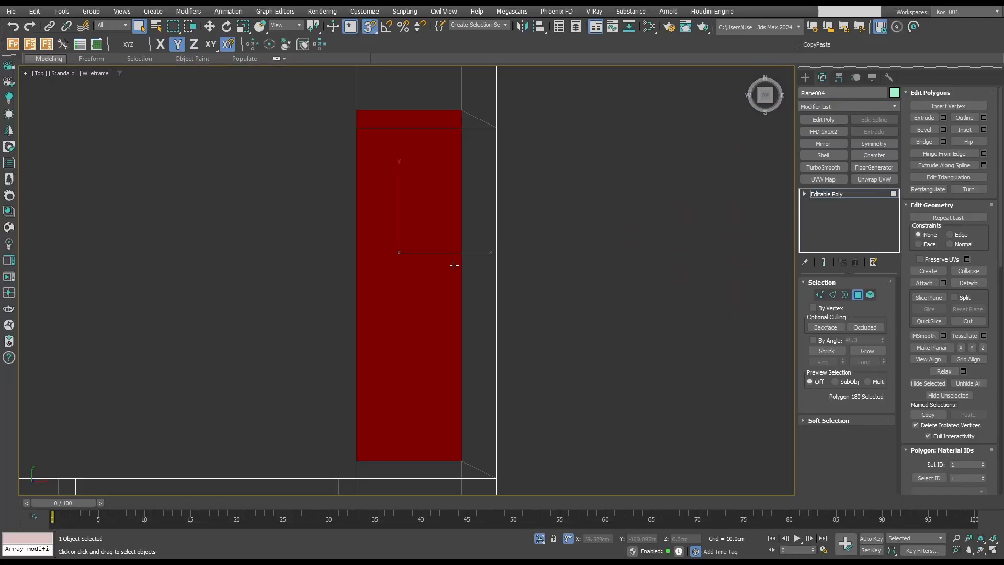
scroll(463, 265, down, 10)
mouse_move(490, 264)
alt+middle_down()
mouse_move(472, 224)
mouse_move(479, 204)
alt+middle_up()
scroll(480, 202, up, 10)
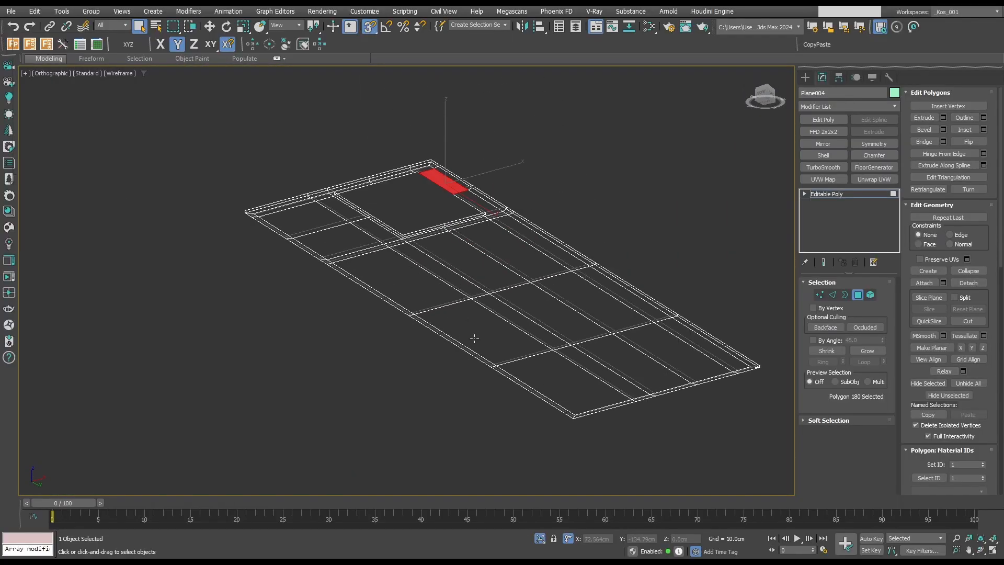
Add the row of narrow underside polygons along the countertop's short end beside the cutout to the selection.
key(F3)
ctrl+click(407, 91)
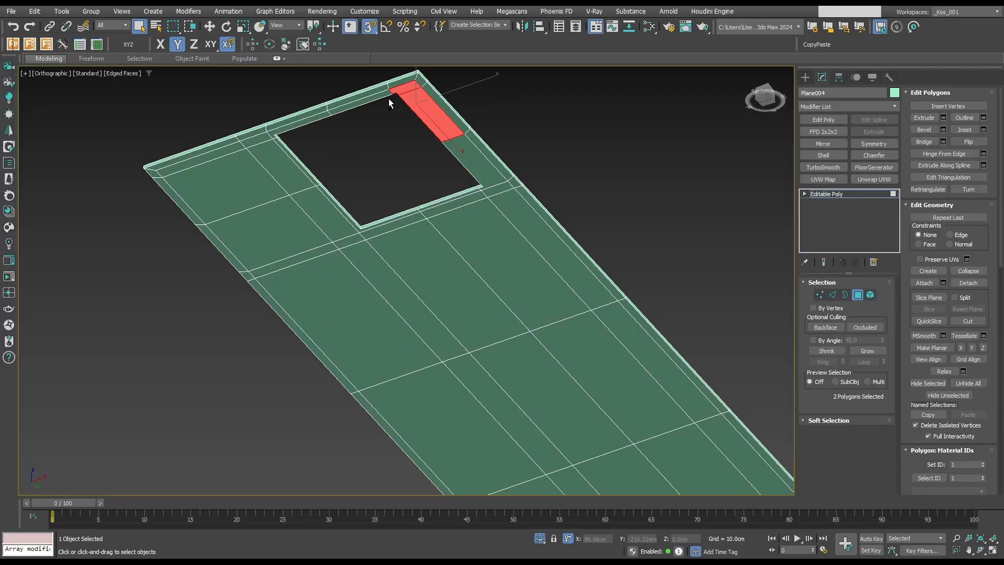
ctrl+click(367, 101)
ctrl+click(309, 119)
ctrl+click(260, 140)
ctrl+click(227, 153)
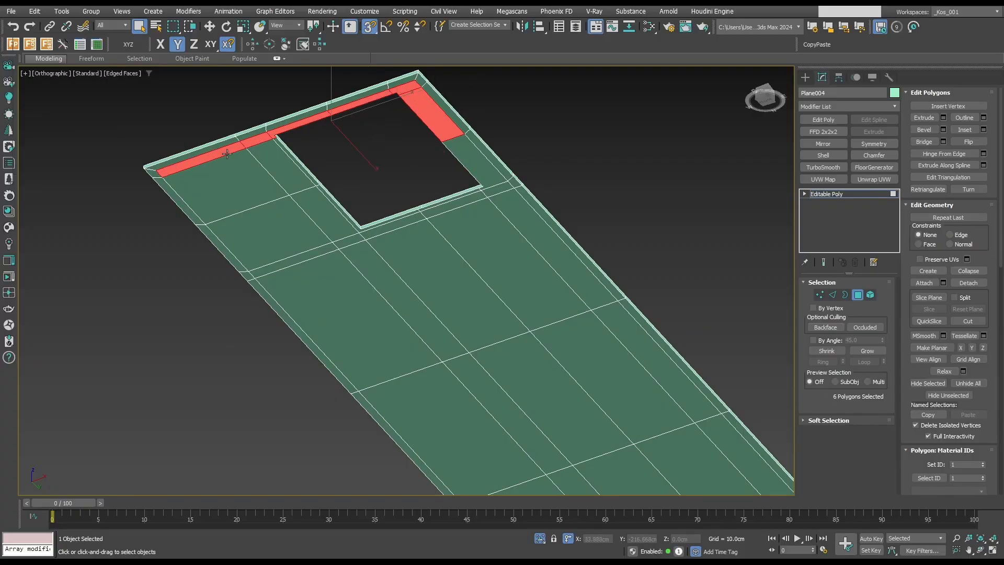
Add the underside polygons along both long sides and the far short end of the countertop to the selection.
ctrl+click(271, 194)
scroll(350, 177, down, 4)
shift+click(460, 357)
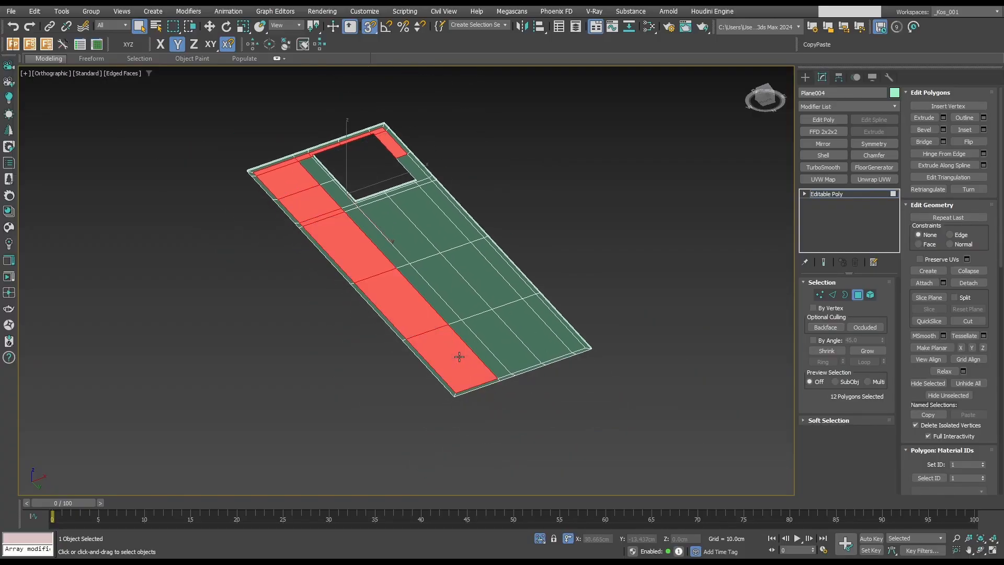
shift+click(552, 317)
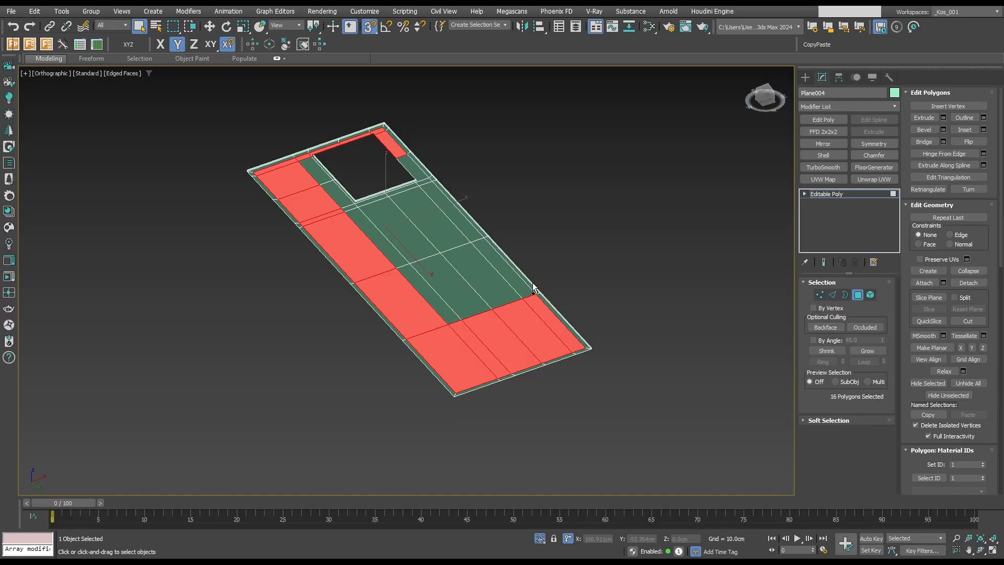
ctrl+click(519, 285)
ctrl+click(420, 169)
shift+click(423, 187)
scroll(423, 187, up, 4)
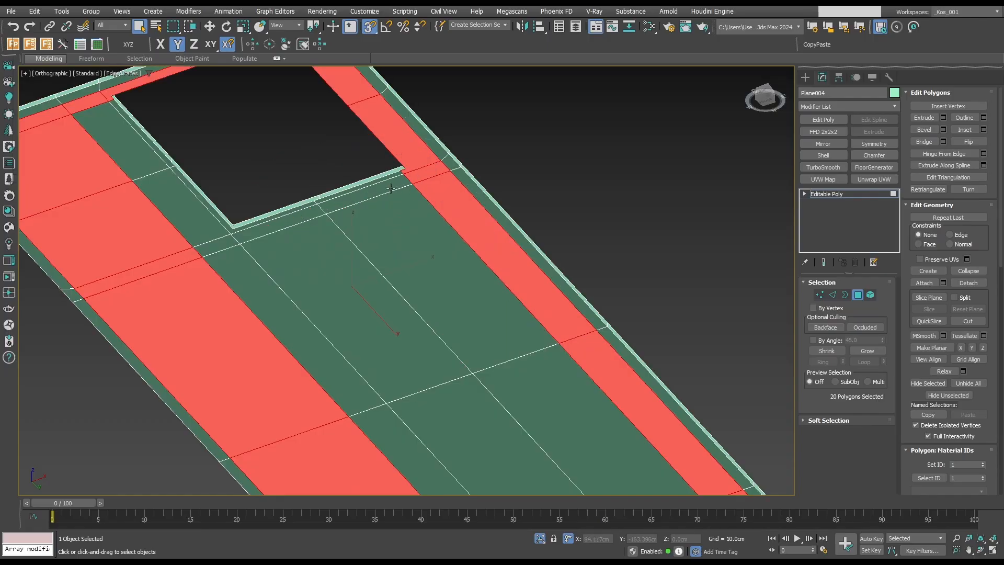
Add the narrow underside strips and remaining polygons bordering the cutout's inner sides to the selection.
ctrl+click(391, 187)
shift+click(287, 225)
key(ctrl+z)
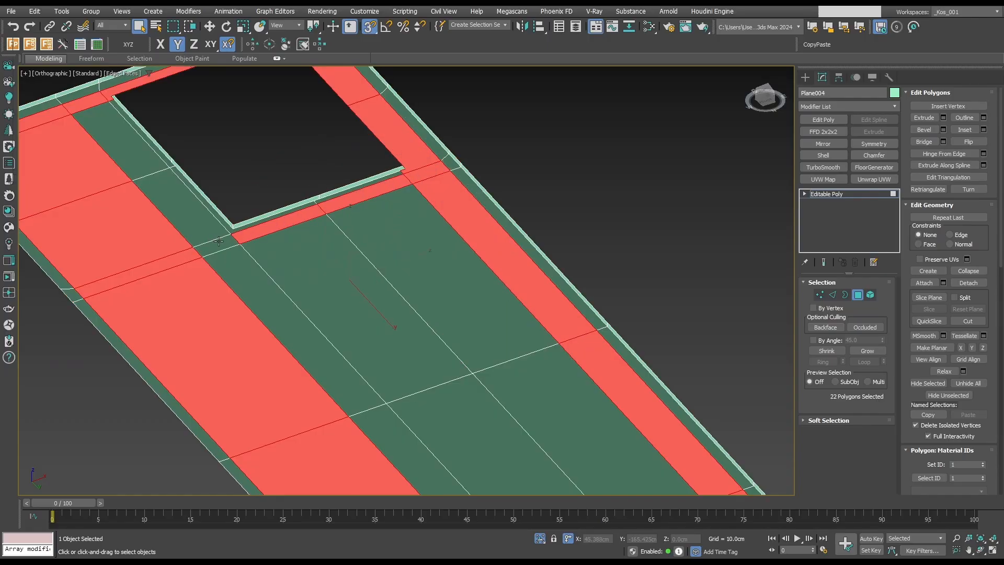
ctrl+click(216, 246)
ctrl+click(203, 223)
ctrl+click(147, 140)
ctrl+click(127, 149)
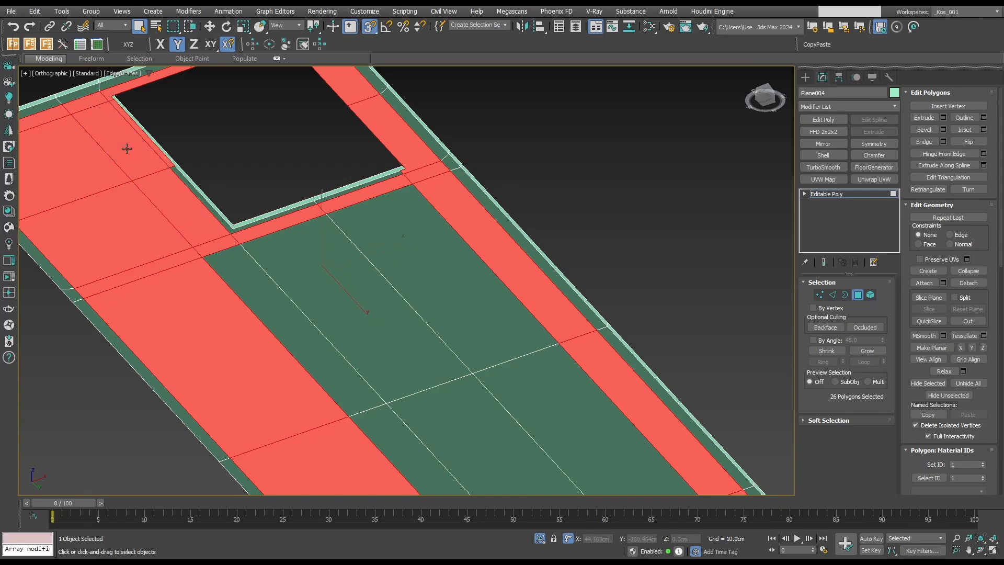
alt+click(166, 163)
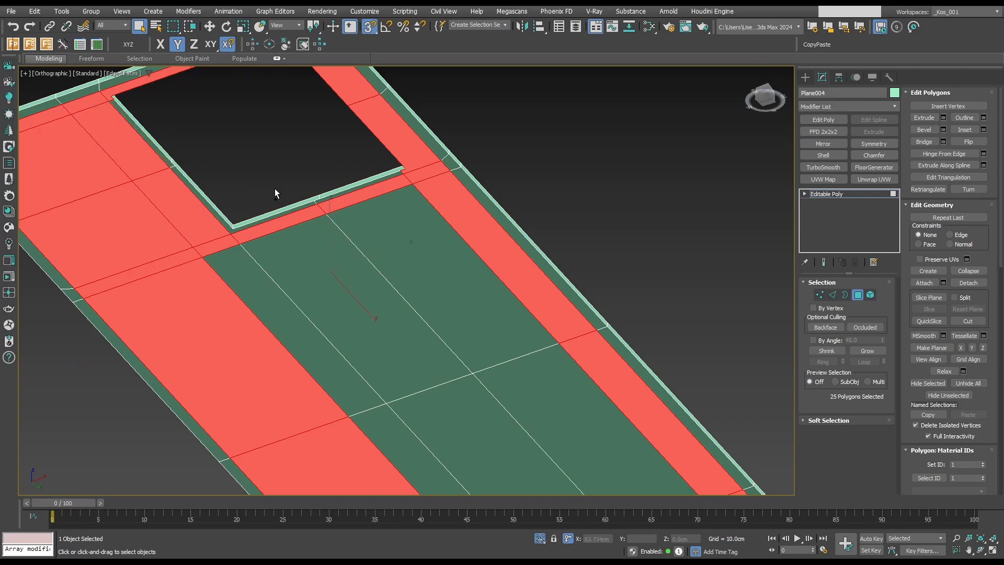
ctrl+click(158, 156)
ctrl+click(198, 196)
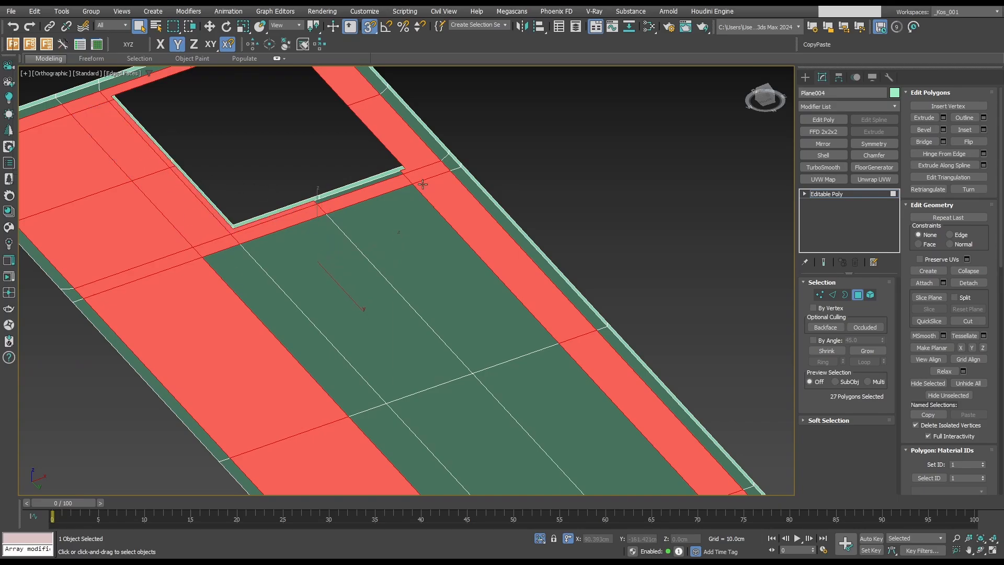
ctrl+click(380, 180)
scroll(321, 280, down, 5)
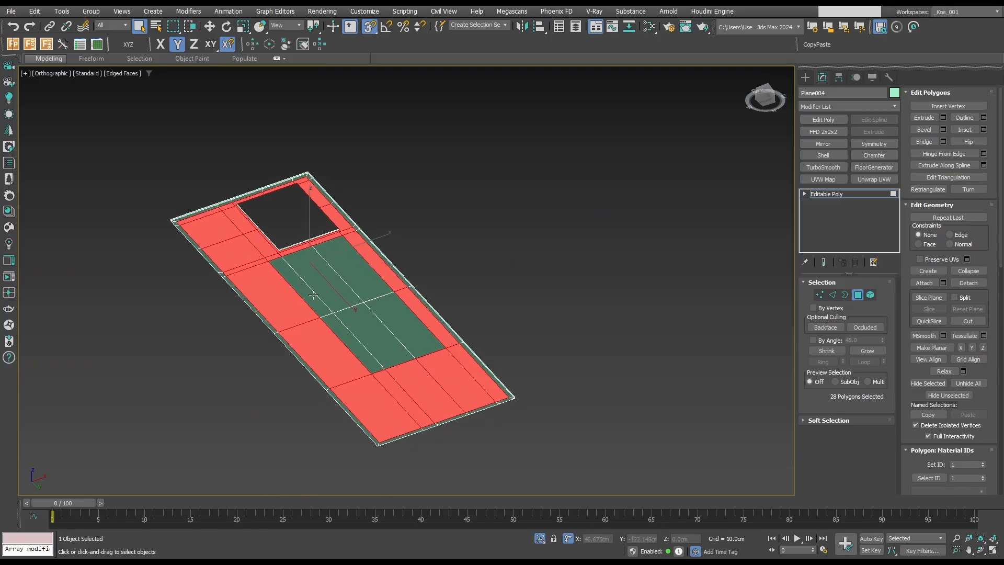
Complete the underside selection with the polygons in the middle of the countertop.
ctrl+click(355, 282)
ctrl+click(384, 317)
ctrl+click(365, 327)
ctrl+click(351, 337)
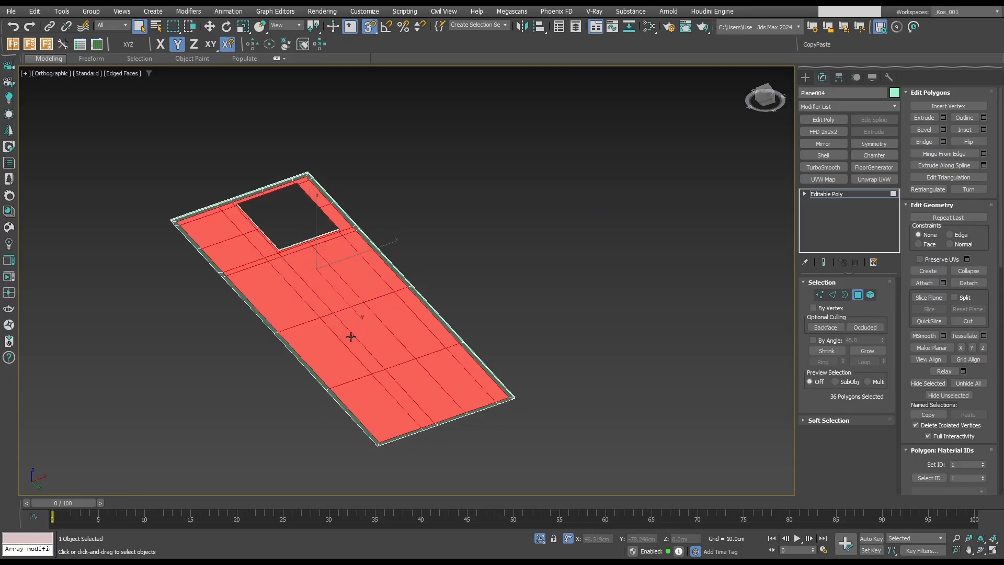
Check the selection in wireframe from several angles and deselect the two stray polygons in the middle of the countertop.
key(F3)
alt+middle_drag(457, 313, 506, 354)
key(f)
key(z)
scroll(464, 328, down, 2)
scroll(506, 335, down, 1)
scroll(507, 354, down, 3)
alt+click(418, 290)
scroll(572, 330, down, 1)
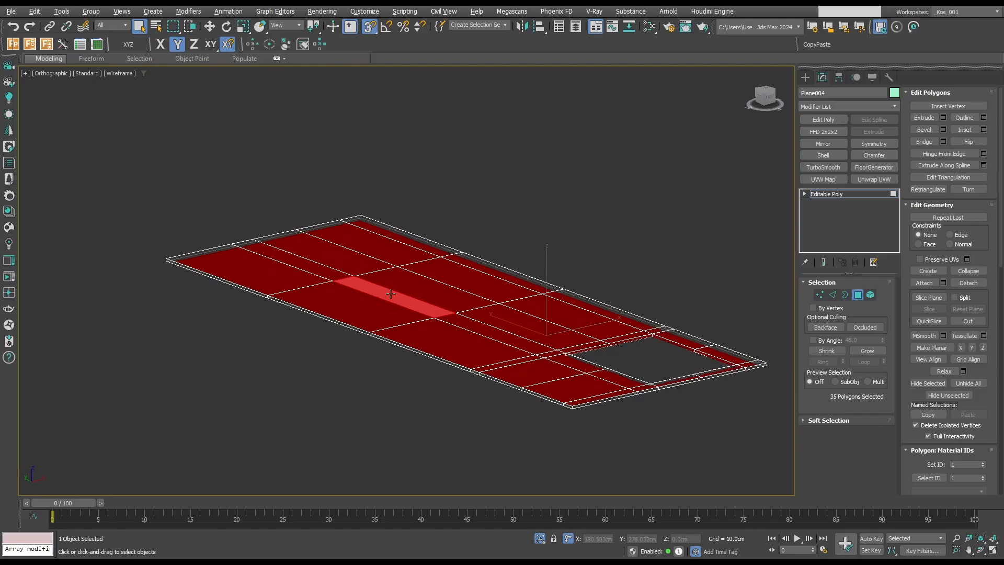
alt+click(395, 298)
Lower the selected underside polygons in front view until they snap to the frame's top edge, then finish polygon editing.
alt+middle_drag(396, 298, 469, 293)
key(f)
key(z)
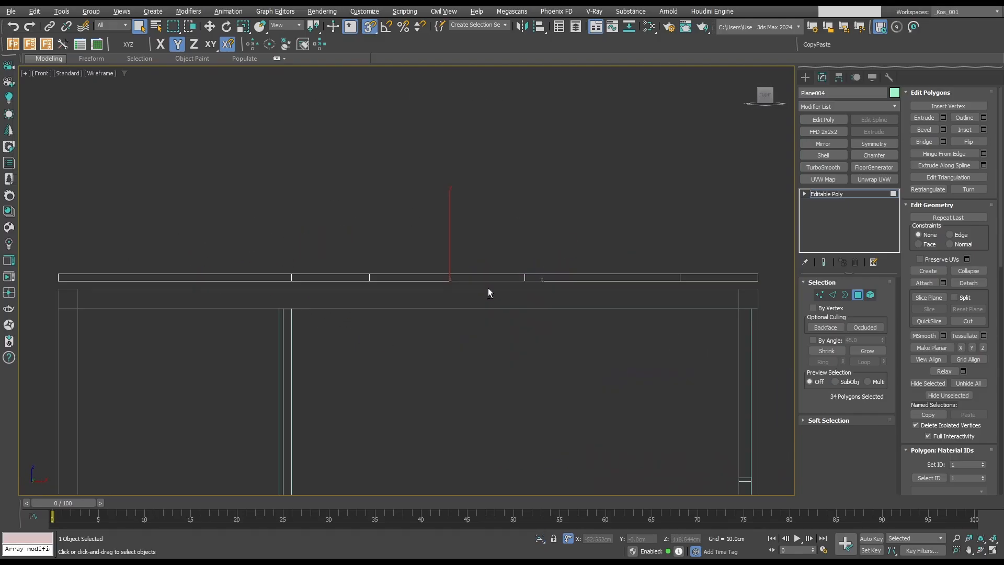
key(w)
drag(453, 234, 756, 289)
click(863, 297)
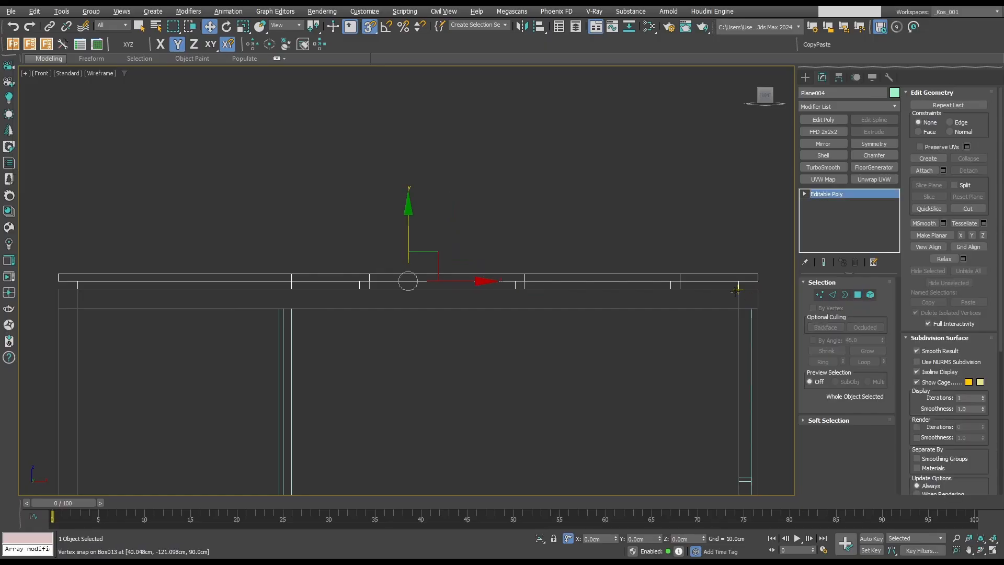
Select the inner body and snap its back-face vertices sideways to the inner edge of the middle leg in front view.
key(z)
key(q)
key(F3)
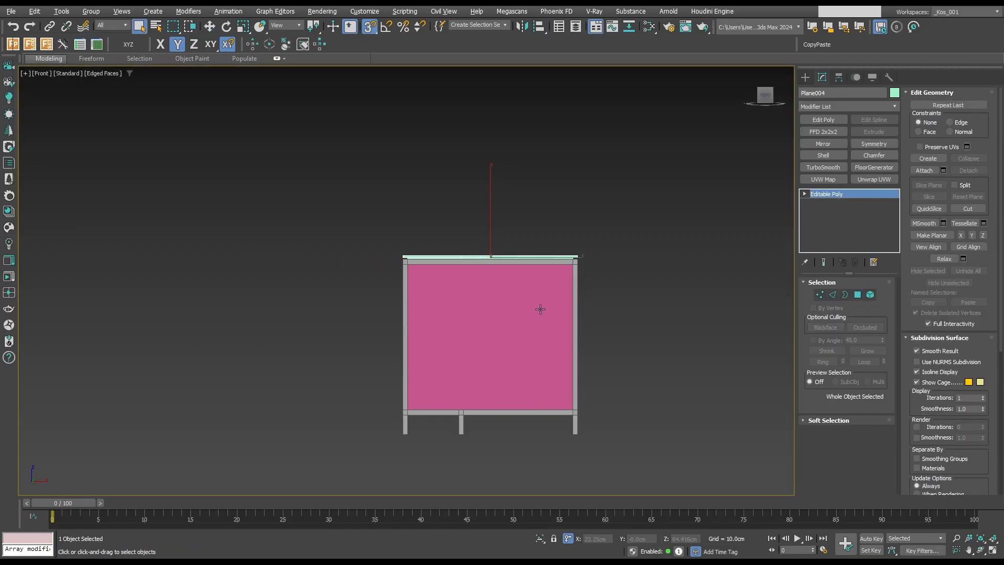
alt+middle_drag(539, 308, 564, 335)
click(457, 324)
key(f)
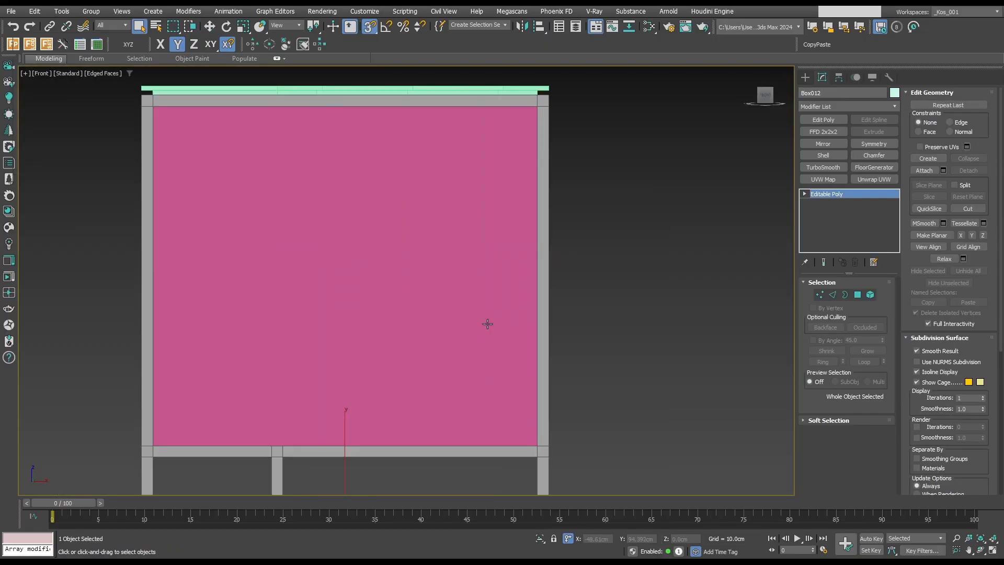
key(F3)
key(z)
key(1)
scroll(381, 188, down, 2)
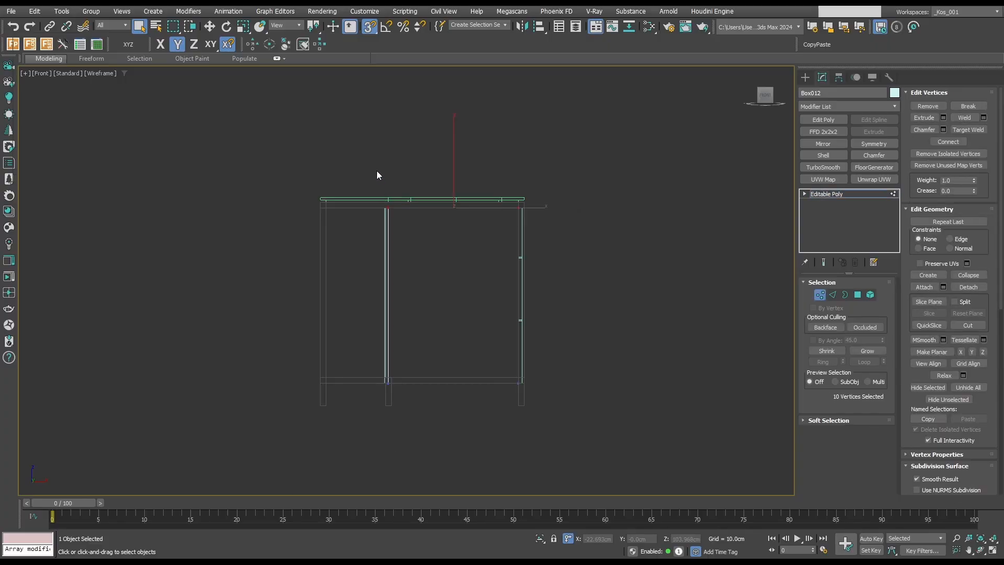
drag(463, 401, 463, 401)
key(w)
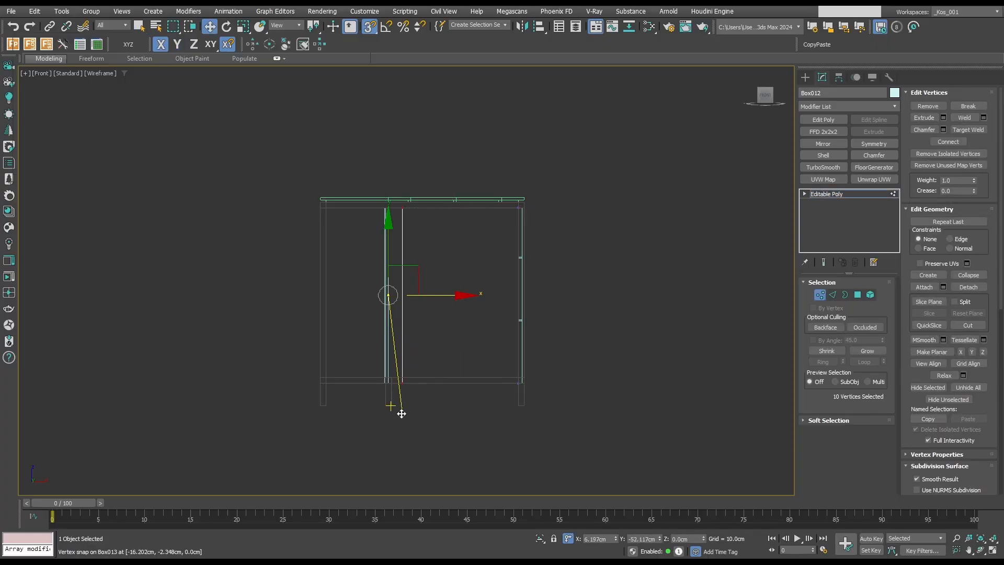
scroll(446, 348, up, 4)
scroll(445, 337, down, 4)
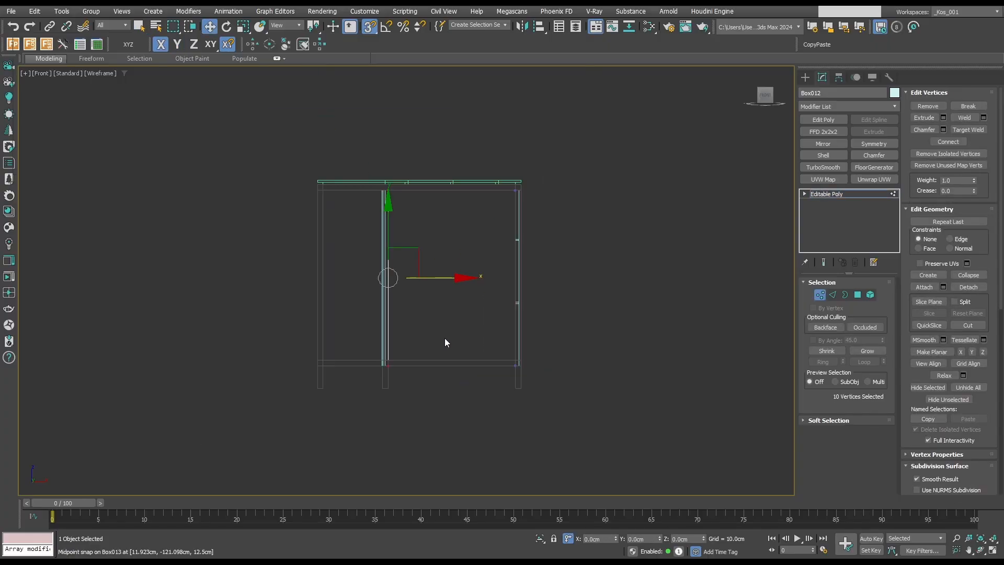
Select the inner body's bottom vertices and snap them up to the upper edge of the frame's lower rail.
drag(481, 172, 498, 207)
drag(593, 418, 593, 419)
drag(328, 328, 544, 416)
drag(444, 357, 495, 370)
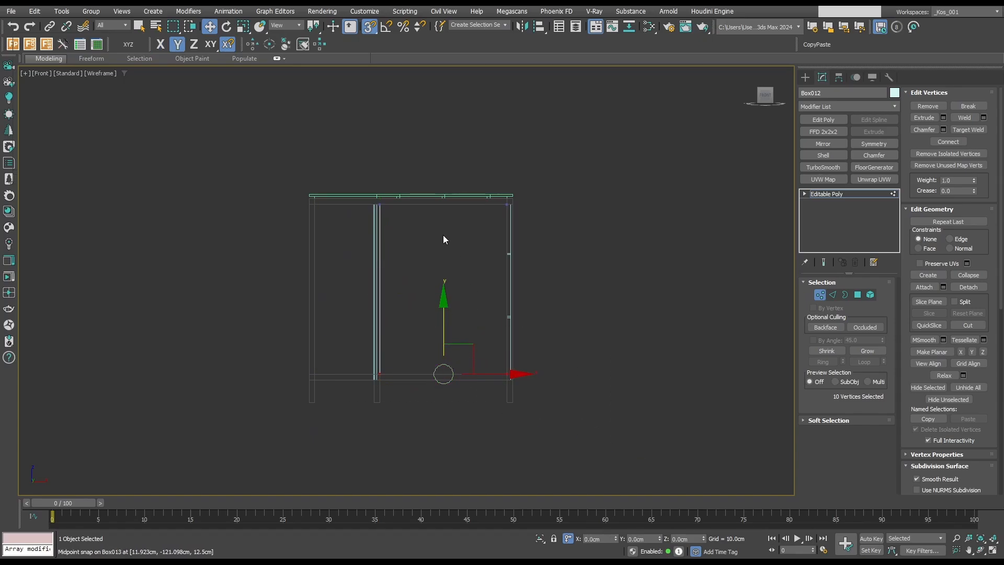
Raise the inner body's top vertices to the frame's top edge and finish editing its vertices.
scroll(441, 197, up, 2)
drag(633, 243, 663, 254)
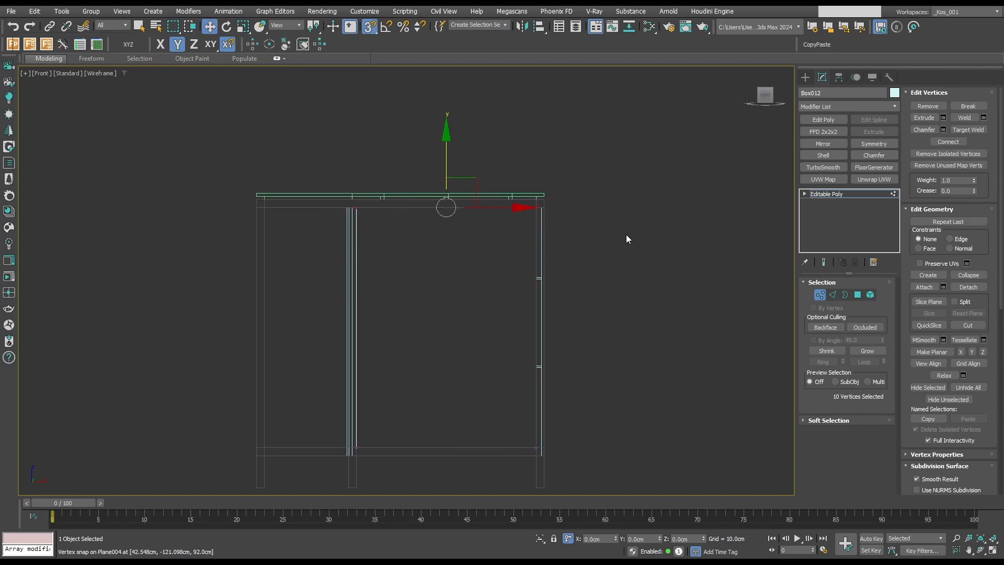
drag(444, 147, 583, 218)
scroll(522, 193, up, 5)
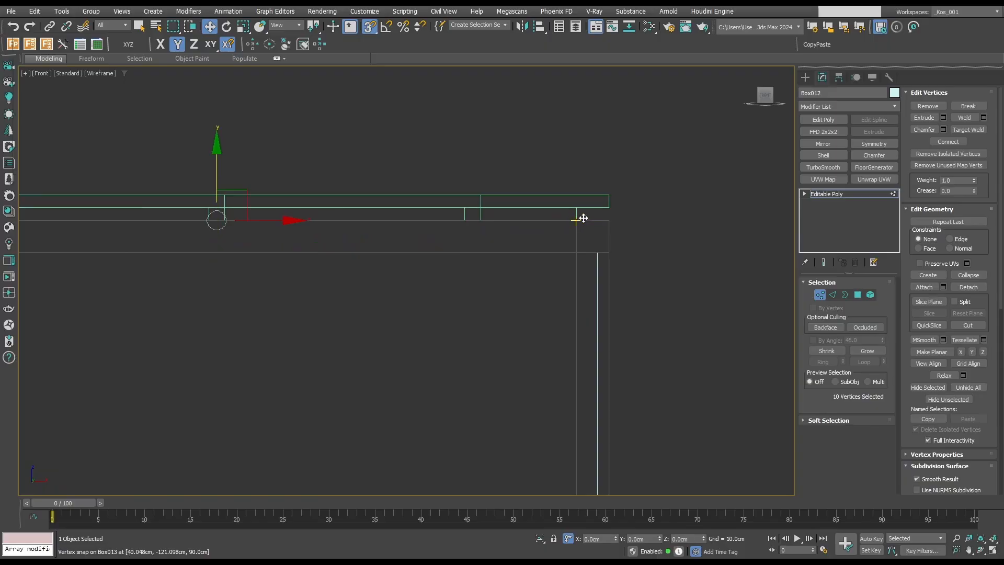
scroll(583, 211, down, 5)
key(1)
key(q)
Select the grooved back panels and snap their bottom vertices up to the upper edge of the frame's lower rail.
click(315, 234)
scroll(402, 190, down, 2)
key(1)
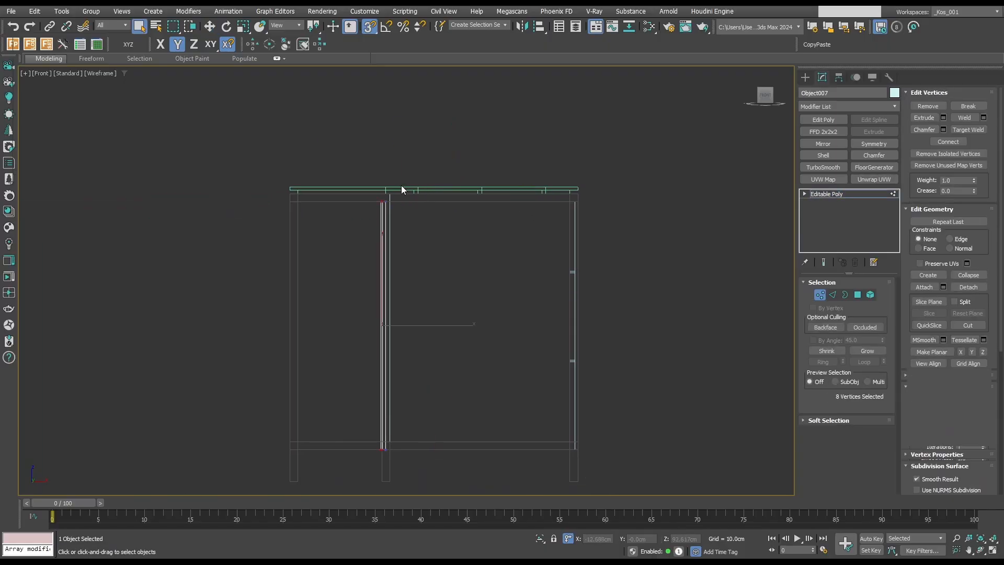
drag(348, 138, 458, 430)
scroll(377, 451, up, 5)
drag(357, 404, 420, 467)
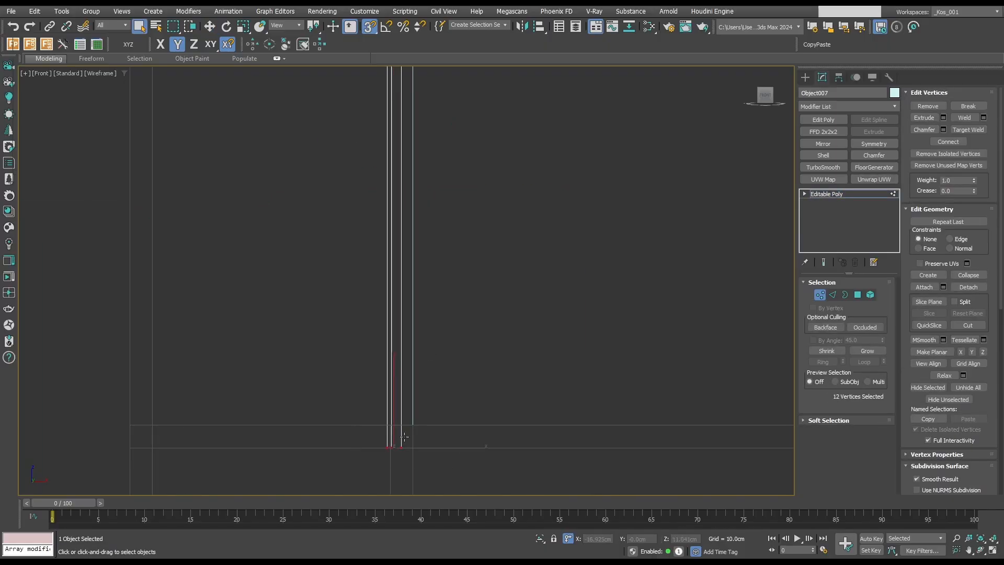
key(w)
drag(393, 403, 417, 419)
scroll(426, 395, down, 5)
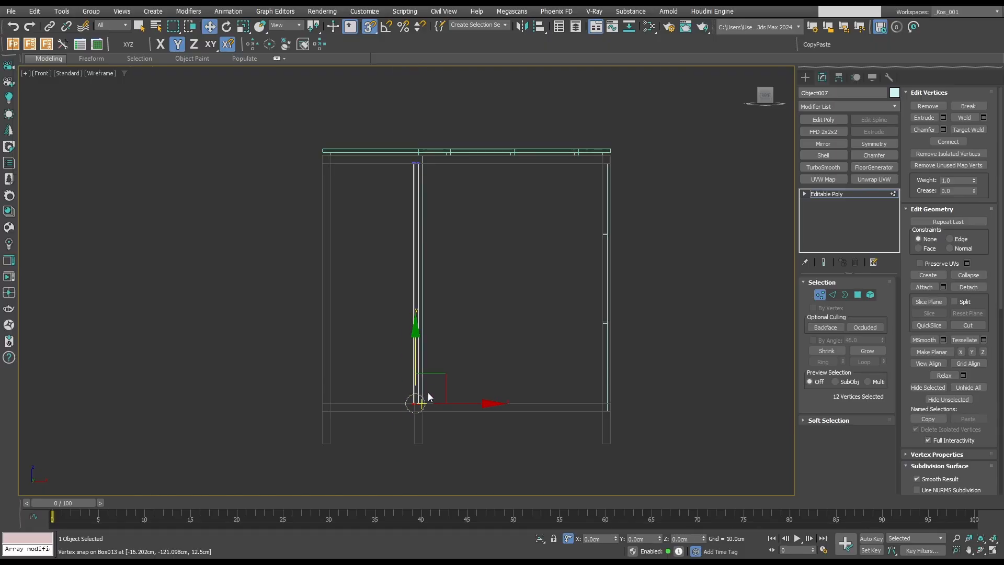
Select all vertices of the back panels and snap them sideways against the inner body's back face.
drag(392, 130, 479, 466)
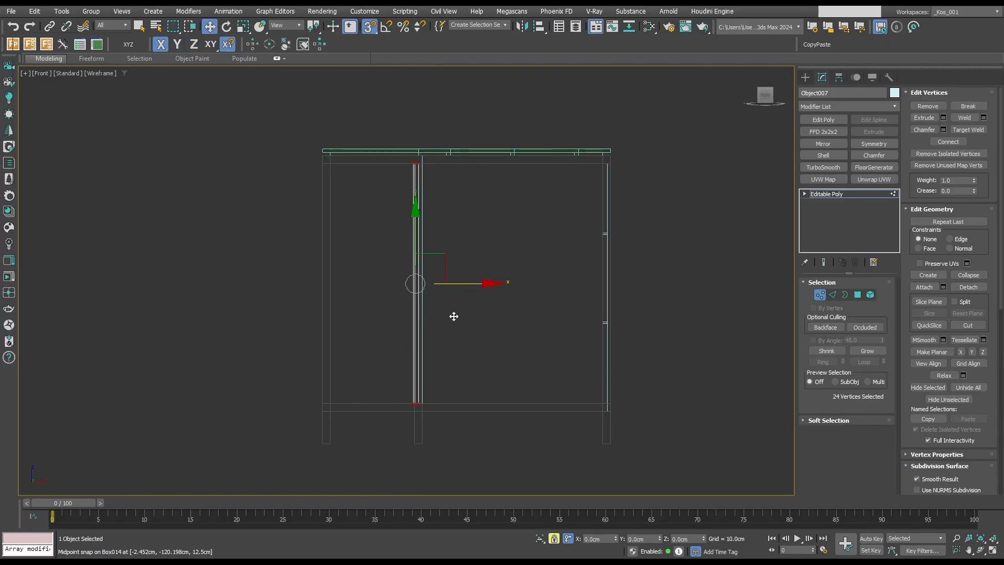
scroll(465, 375, up, 5)
drag(442, 361, 459, 361)
scroll(493, 340, down, 5)
alt+middle_drag(493, 340, 423, 338)
key(F3)
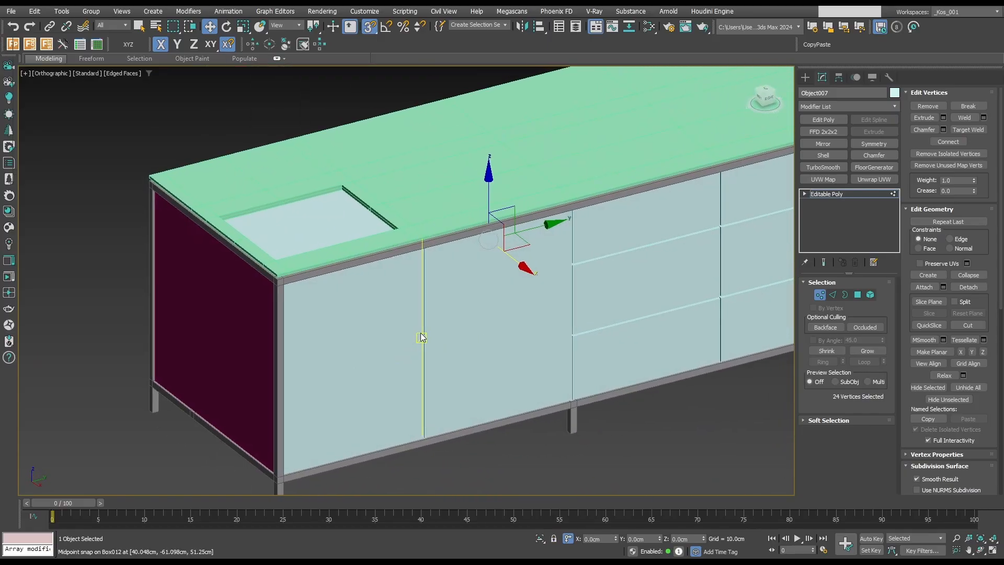
middle_drag(485, 331, 510, 317)
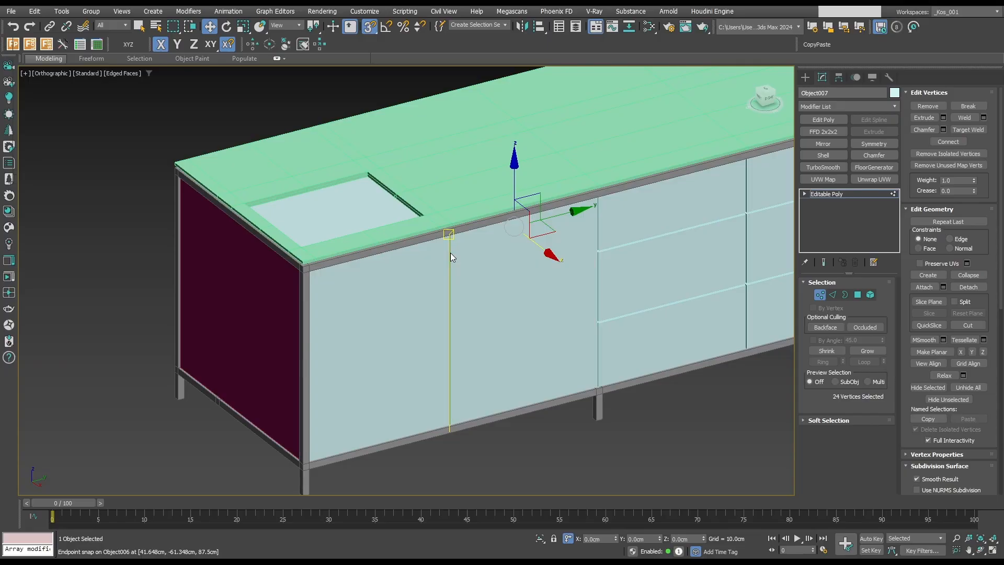
click(819, 299)
Isolate the inner body, select the lengthwise edges around its end section below the cutout, and show all parts again.
middle_drag(601, 305, 599, 305)
key(q)
click(352, 208)
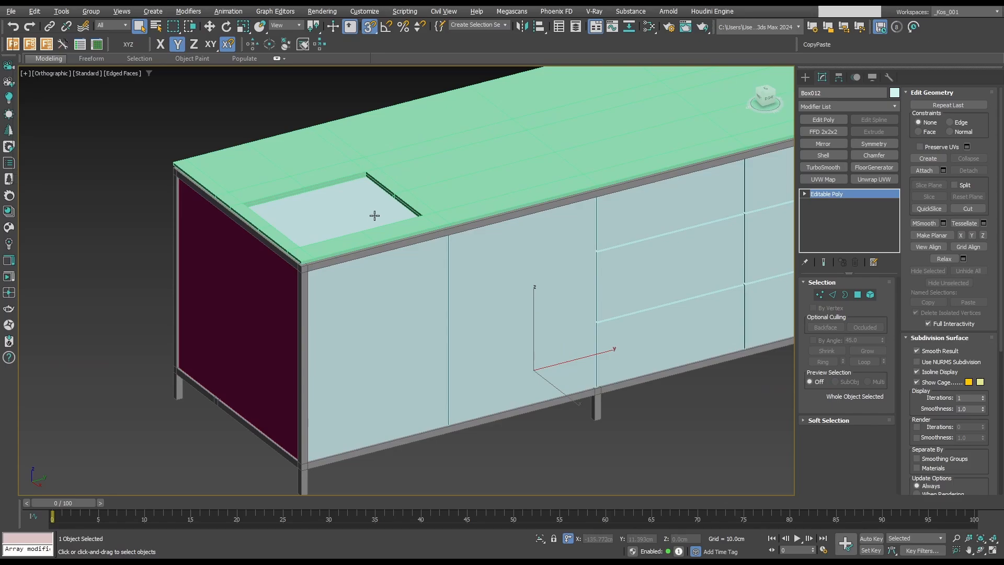
scroll(375, 216, down, 4)
key(alt+q)
key(2)
click(442, 275)
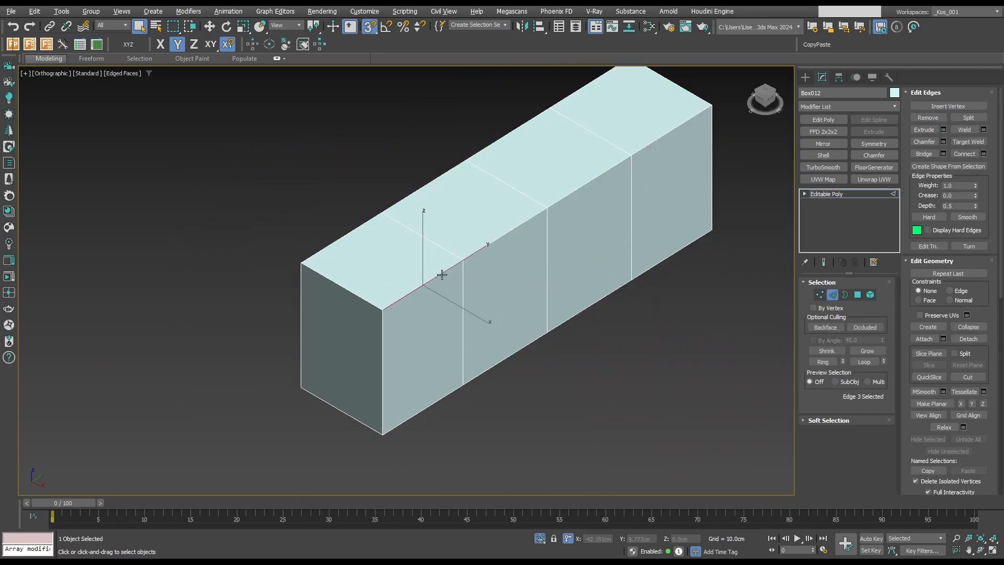
double_click(442, 275)
key(alt+q)
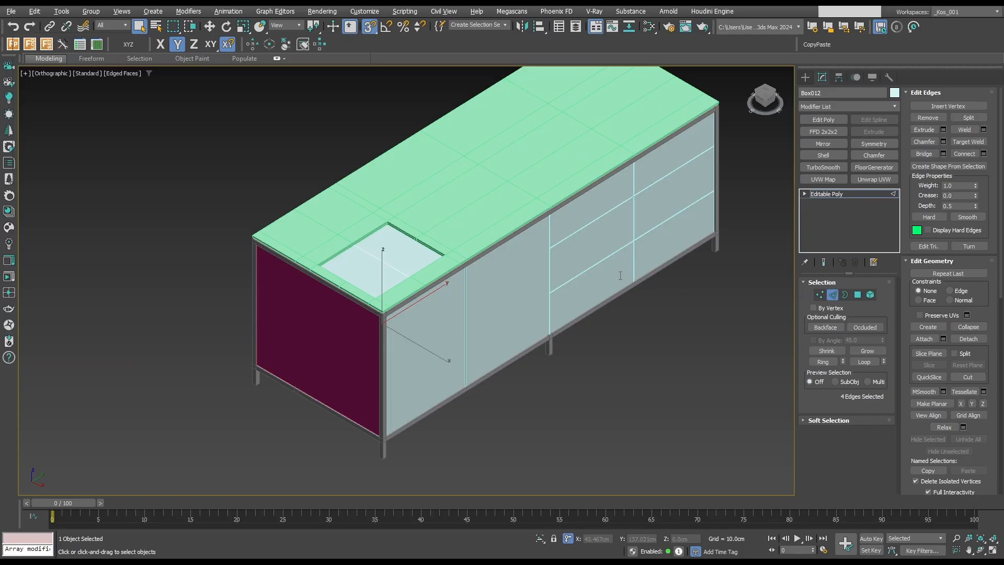
Divide the inner body with edge loops lined up with the countertop cutout and select its top polygon inside the cutout.
key(alt+r)
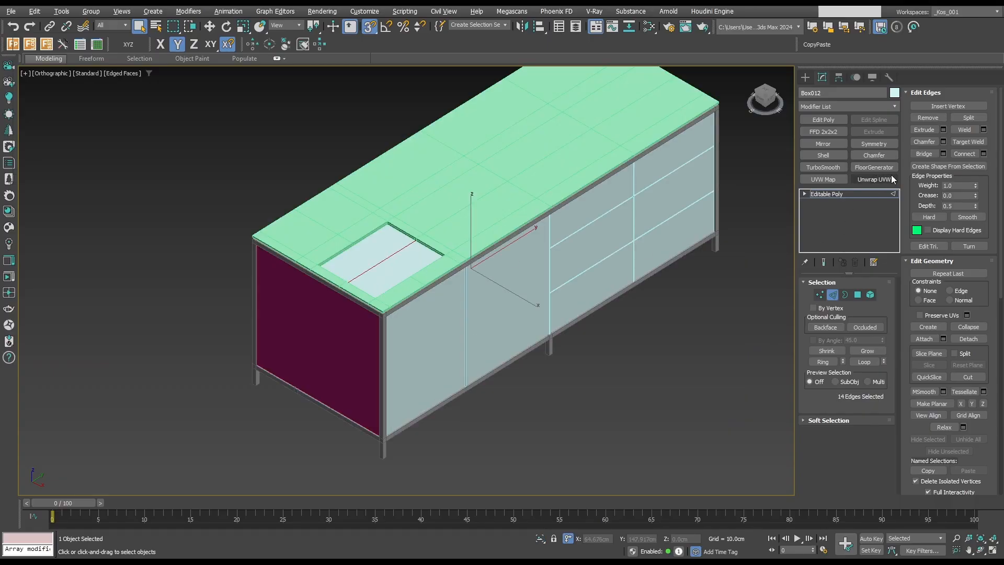
click(929, 154)
key(4)
click(390, 250)
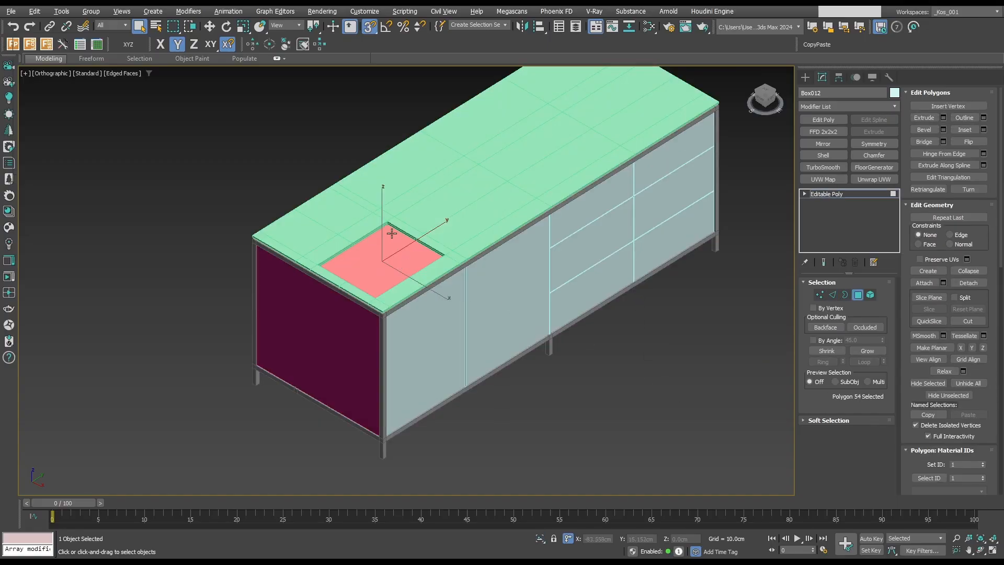
Lower the selected inner body polygon freehand inside the cutout.
key(w)
drag(388, 226, 391, 231)
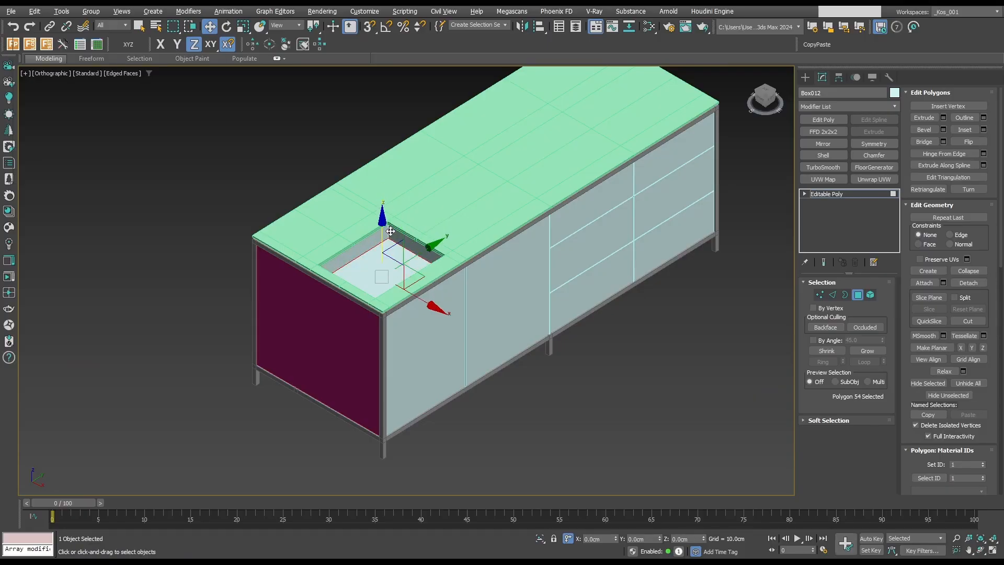
key(alt+q)
key(alt+q)
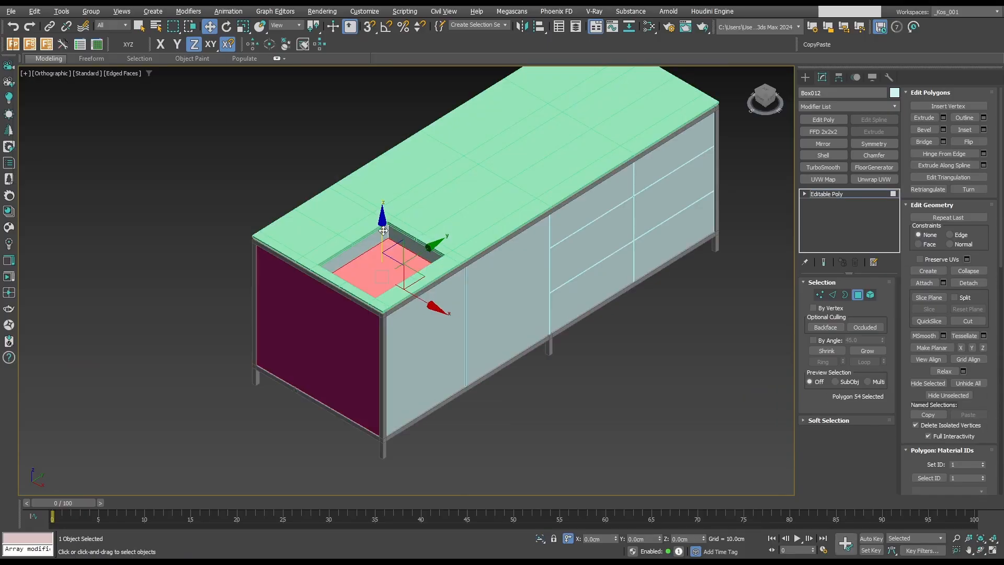
Snap the selected inner body polygon up to the countertop's top surface and lower it 20 cm from there.
key(s)
drag(383, 231, 254, 228)
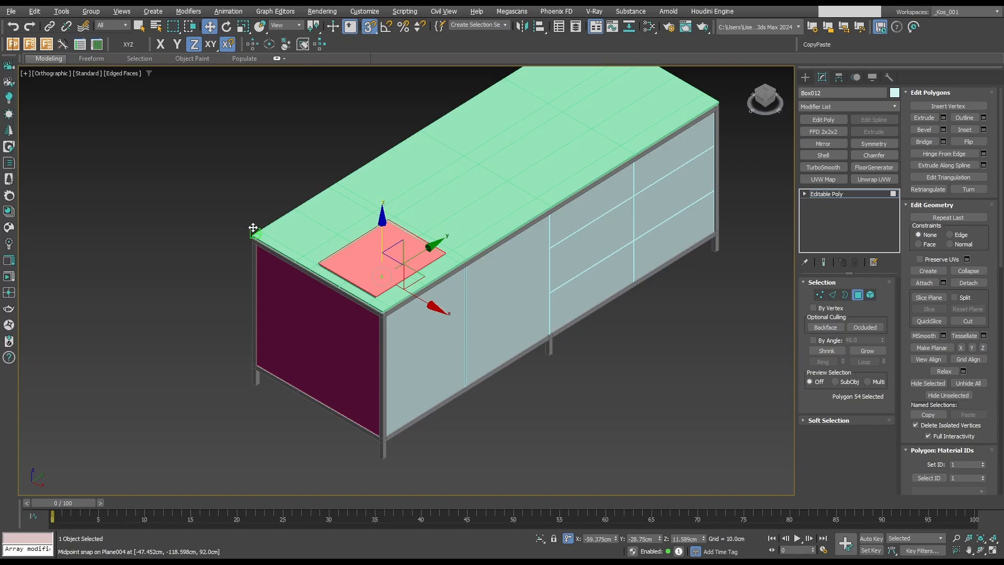
drag(253, 227, 253, 227)
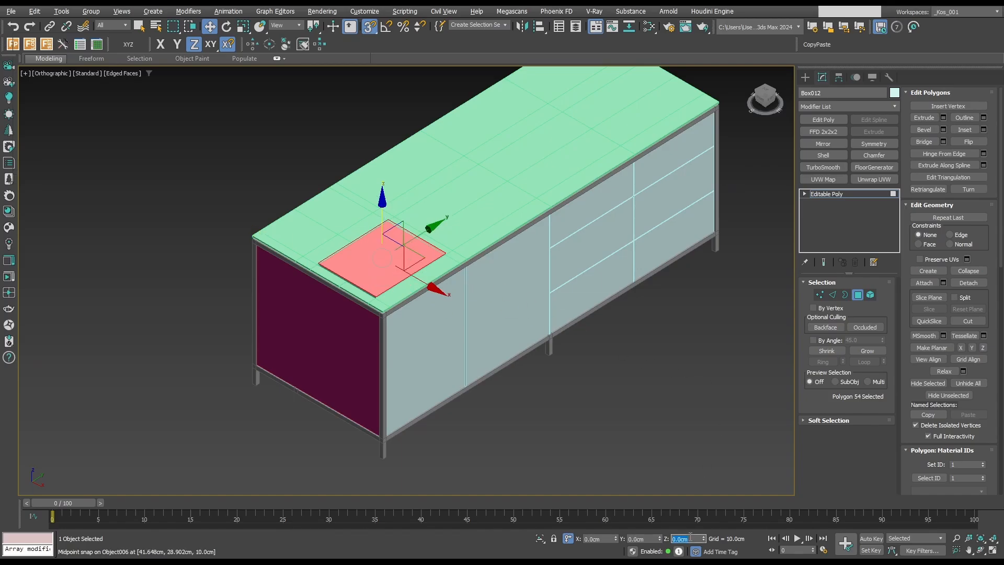
text(-20)
key(Tab)
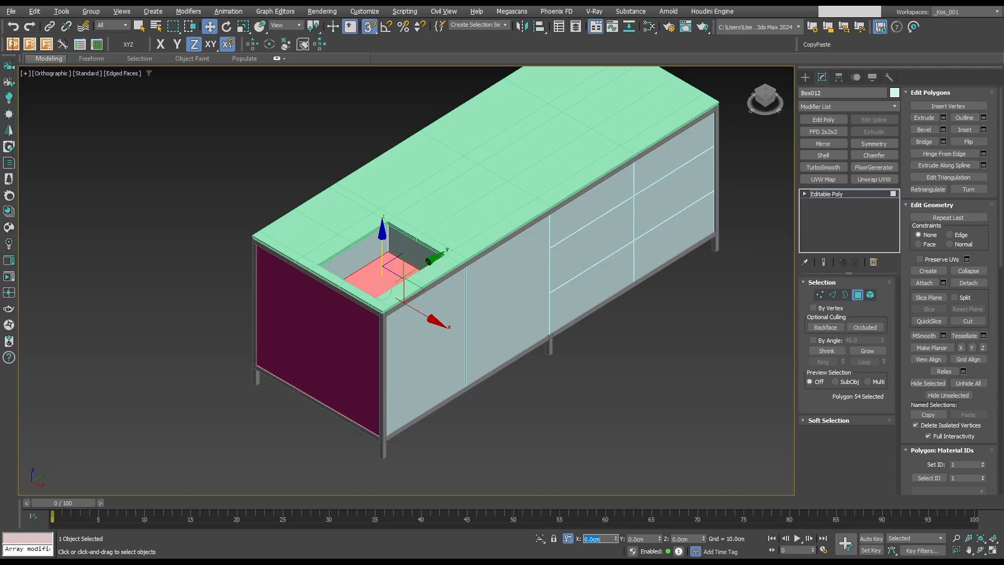
Finish polygon editing, isolate the inner body with the countertop, and select only the inner body in the top view.
click(856, 298)
key(q)
ctrl+click(447, 195)
key(alt+q)
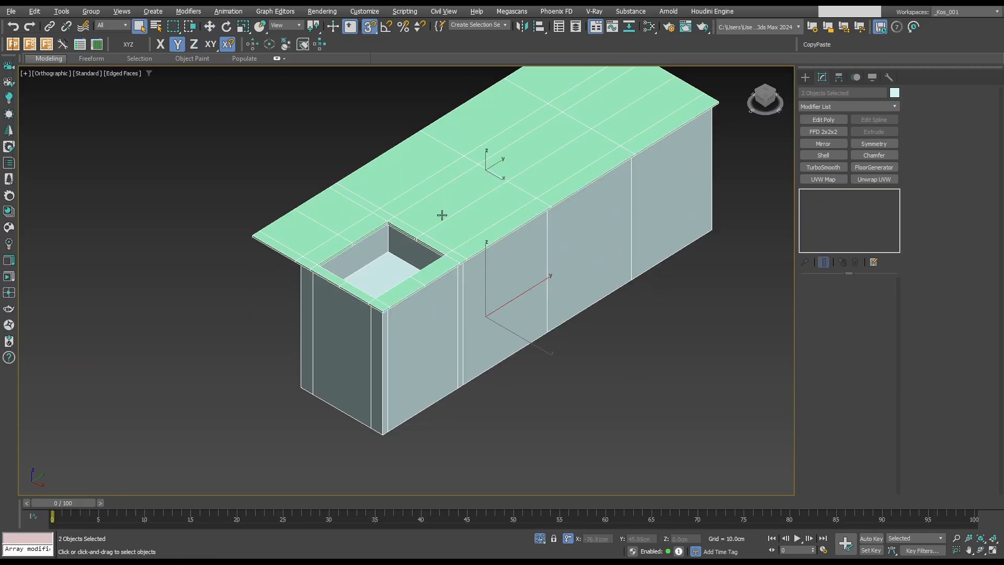
click(419, 337)
key(t)
scroll(413, 367, up, 5)
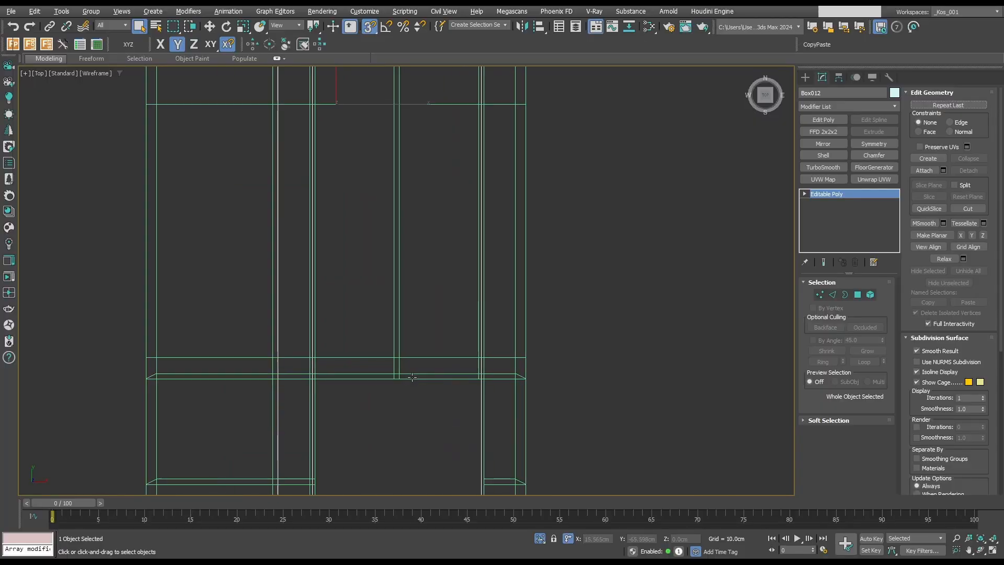
Select the inner body's crosswise vertex row at the cutout's inner end and snap it lengthwise, slightly outside the cutout edge.
key(1)
scroll(337, 398, down, 3)
drag(246, 320, 561, 369)
scroll(376, 344, up, 2)
key(w)
drag(397, 316, 450, 334)
right_click(450, 334)
key(space)
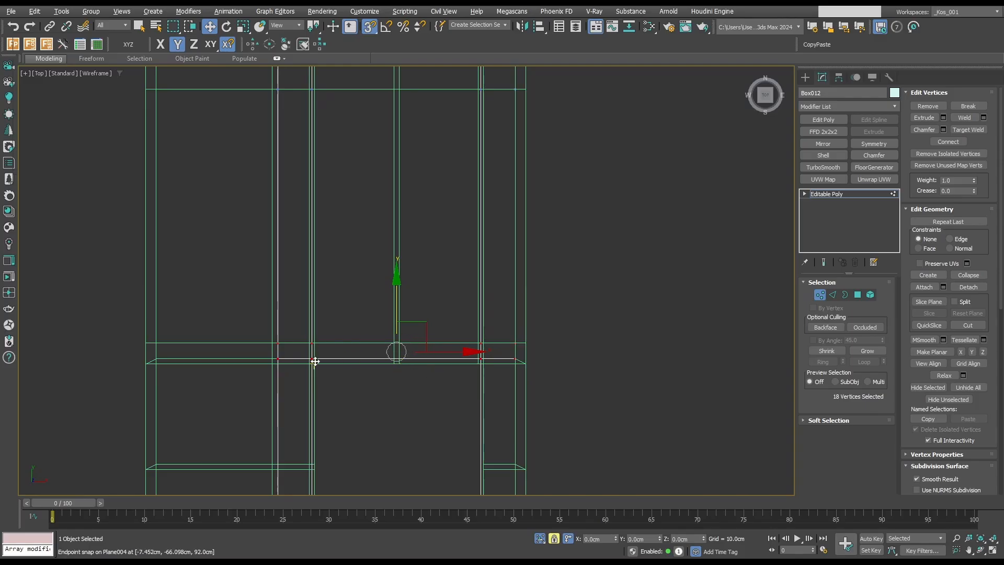
scroll(415, 347, down, 3)
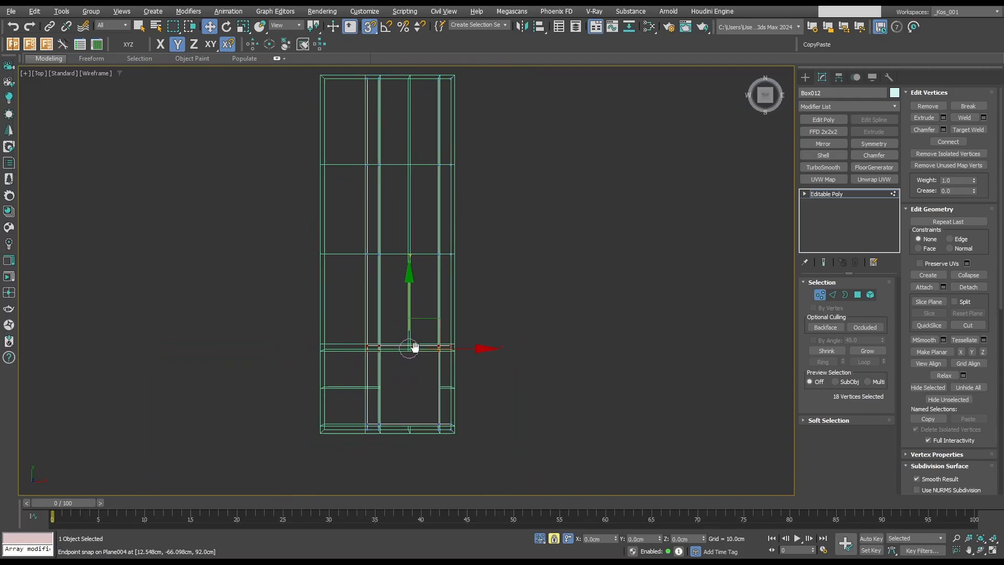
key(space)
Select the crosswise vertex row near the countertop's end and snap it lengthwise, just outside the cutout's outer end edge.
scroll(332, 343, up, 2)
scroll(440, 397, up, 2)
scroll(228, 347, up, 3)
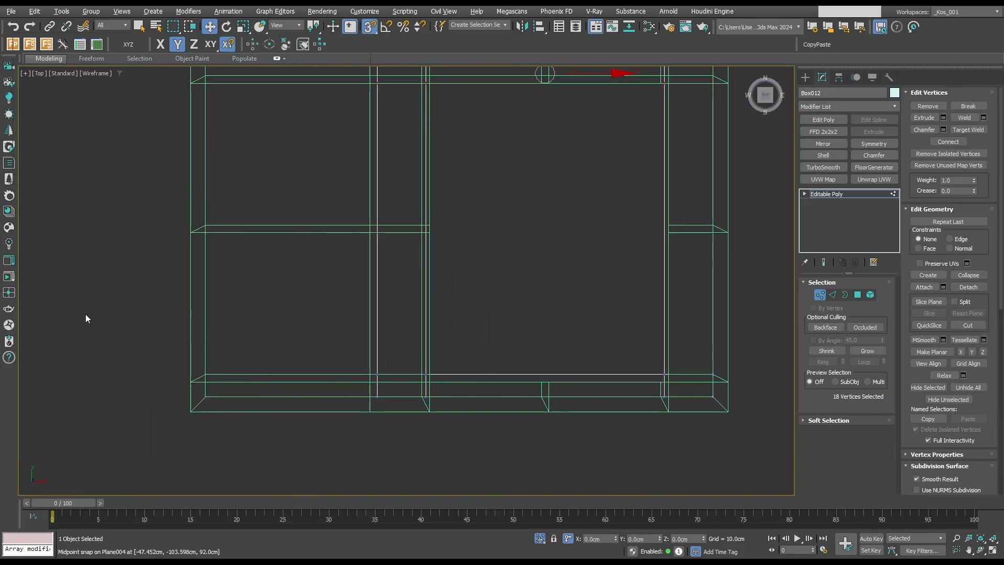
scroll(86, 318, down, 2)
drag(105, 314, 698, 363)
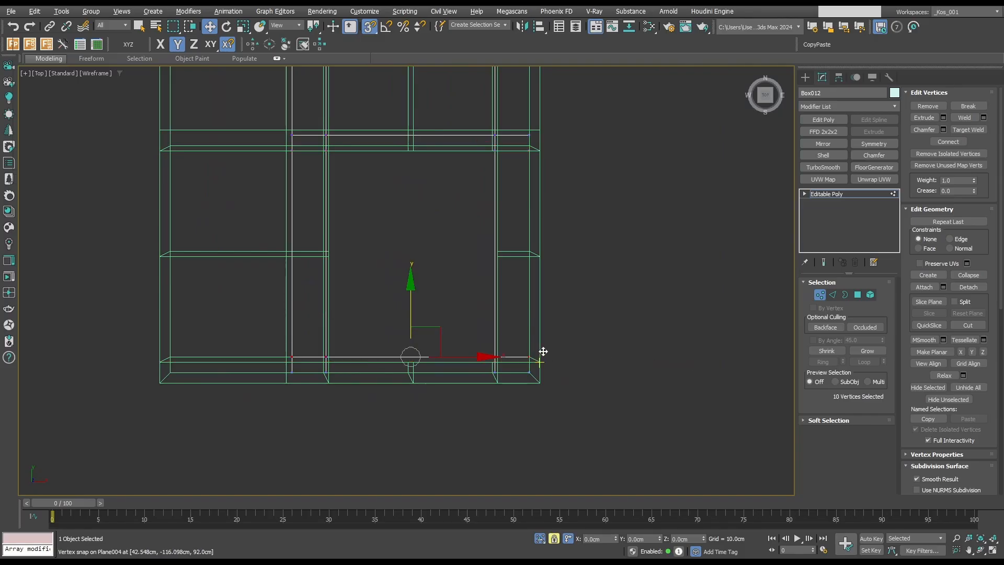
scroll(544, 351, up, 3)
drag(543, 374, 542, 387)
scroll(543, 390, down, 2)
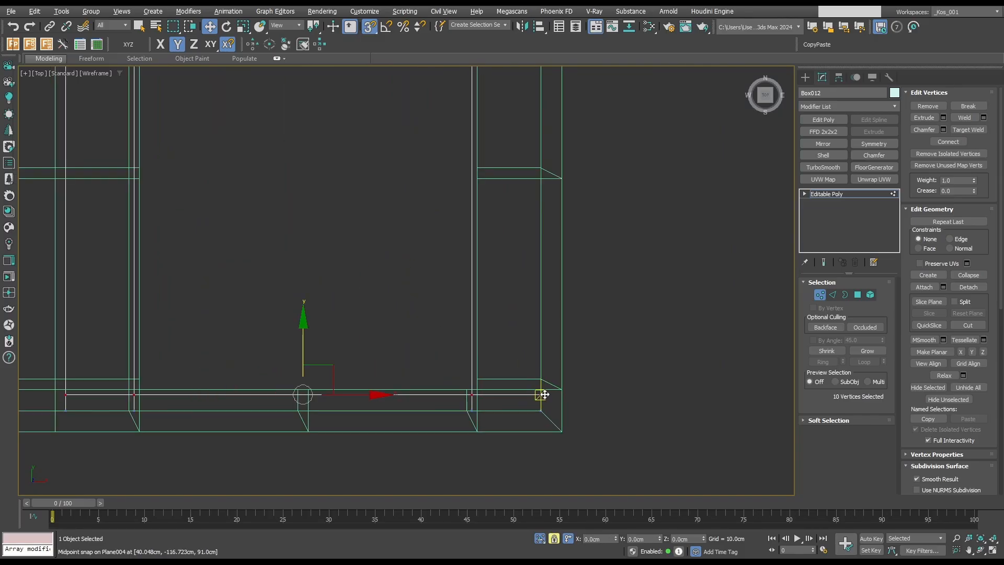
scroll(515, 387, down, 5)
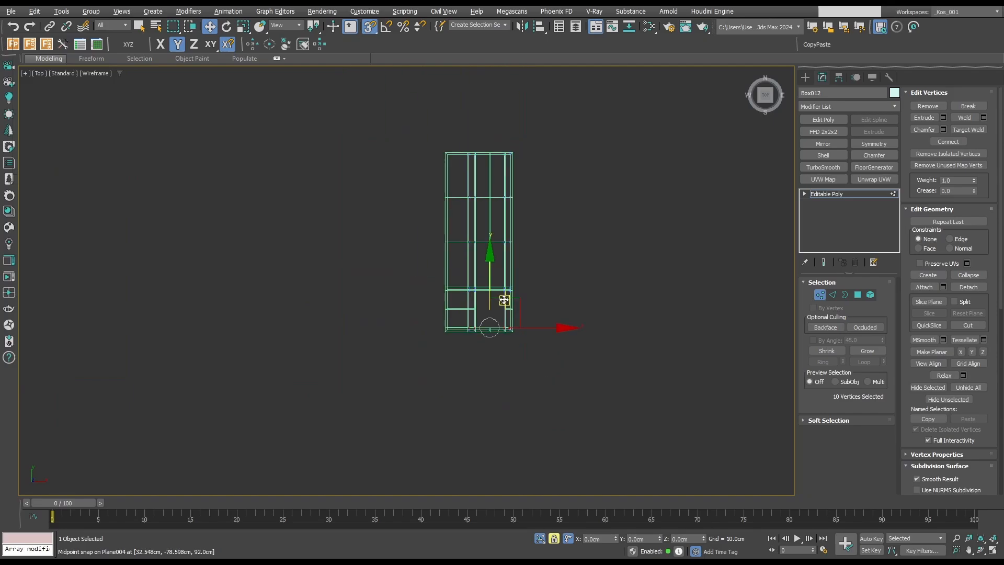
middle_drag(504, 300, 492, 343)
key(space)
Select the lengthwise vertex row along the cutout's front side and snap it sideways to align with the cutout's border.
drag(487, 170, 501, 386)
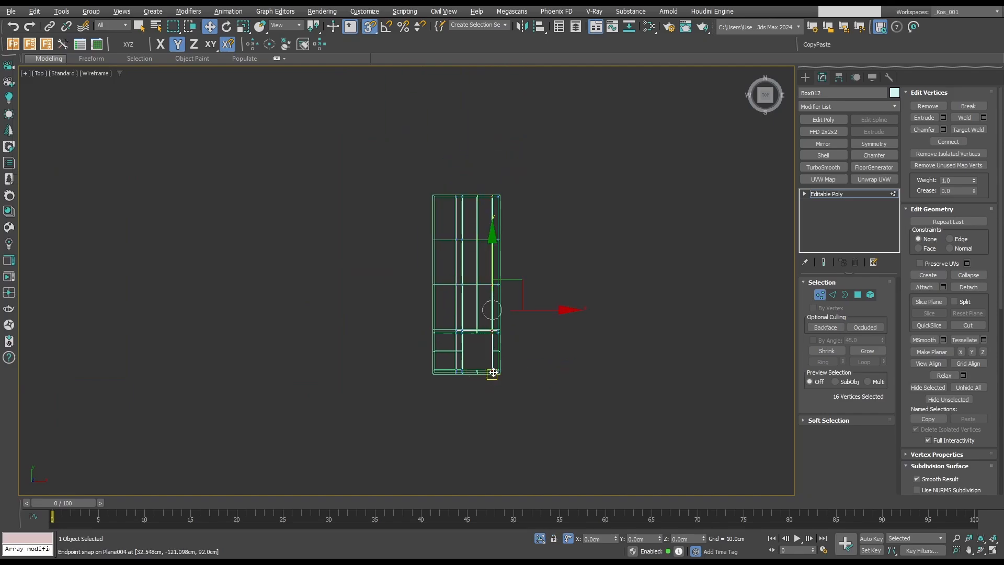
key(space)
scroll(493, 362, up, 3)
click(548, 219)
scroll(529, 290, up, 2)
scroll(440, 274, up, 4)
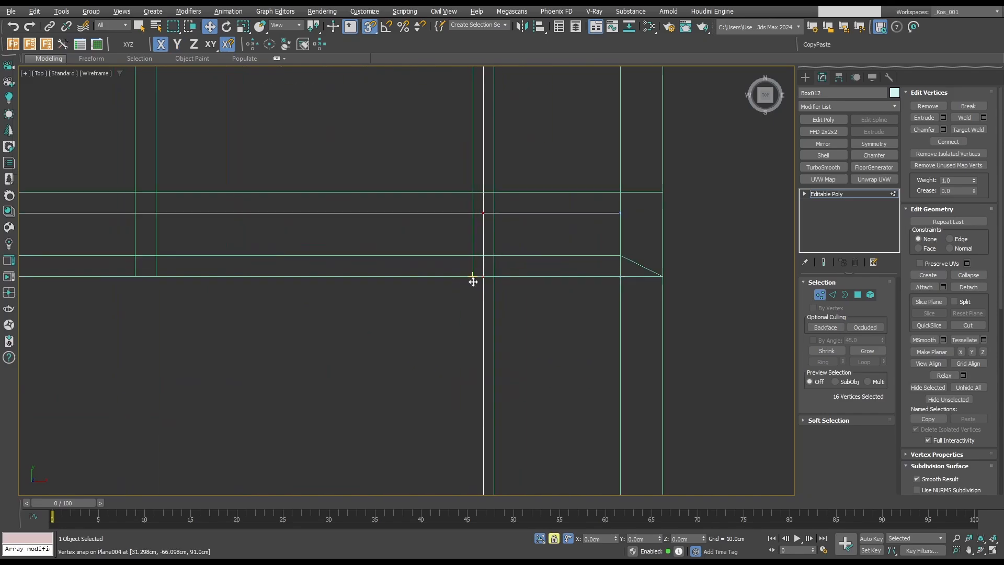
drag(485, 281, 493, 281)
scroll(483, 284, down, 9)
key(space)
Select the lengthwise vertex row along the cutout's opposite side and snap it sideways to align with the cutout's border.
middle_drag(438, 164, 451, 251)
drag(430, 85, 452, 475)
scroll(429, 401, up, 5)
key(space)
drag(434, 274, 445, 297)
scroll(460, 298, down, 7)
Finish vertex editing and examine the recess walls through the countertop cutout in shaded view without edge lines.
key(F3)
alt+middle_drag(558, 325, 471, 287)
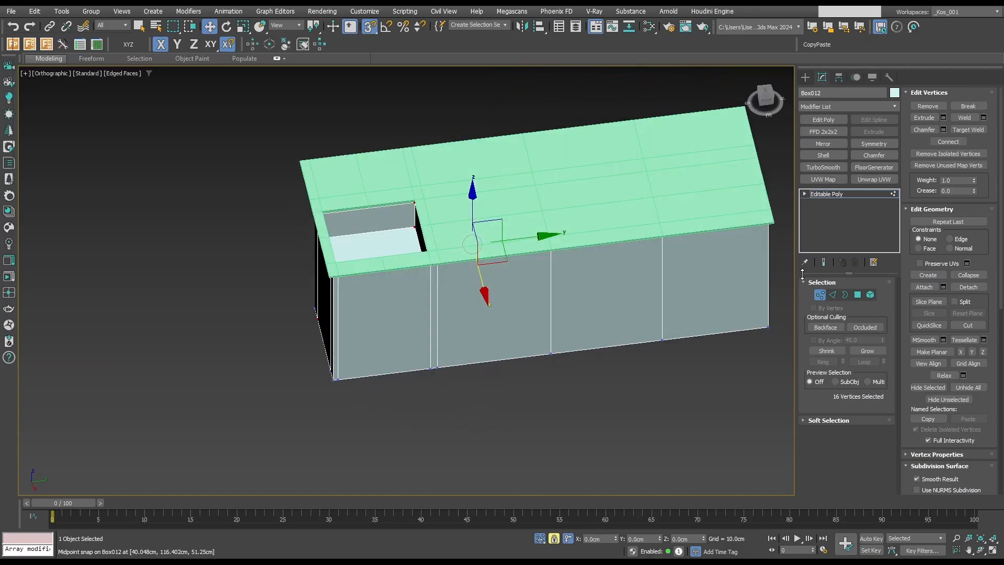
click(820, 295)
key(F4)
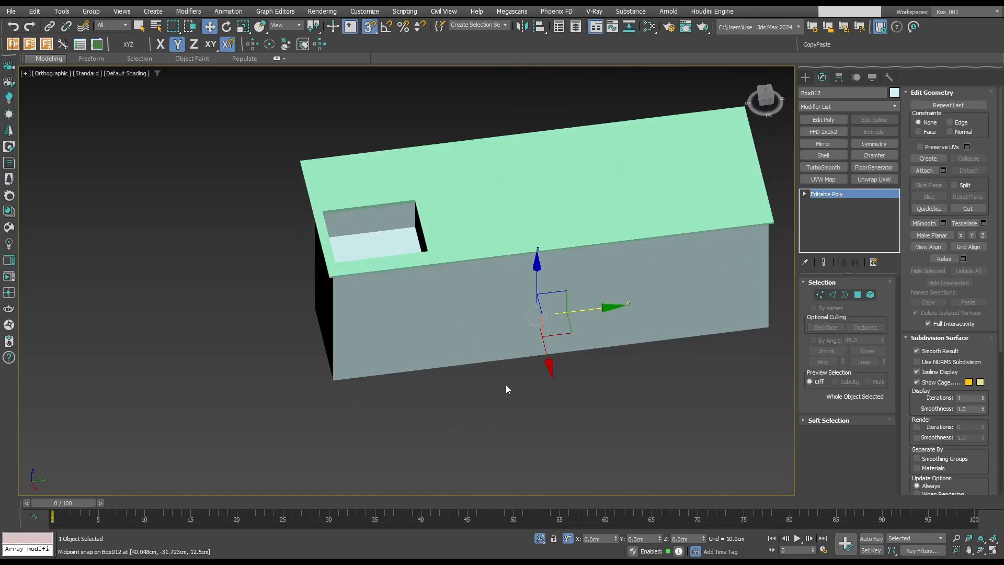
End the isolation to show all island parts with their edges, and clear the selection.
key(q)
key(alt+q)
key(alt+q)
mouse_move(598, 403)
alt+middle_down()
mouse_move(599, 367)
mouse_move(629, 352)
mouse_move(585, 381)
mouse_move(591, 365)
alt+middle_up()
key(F4)
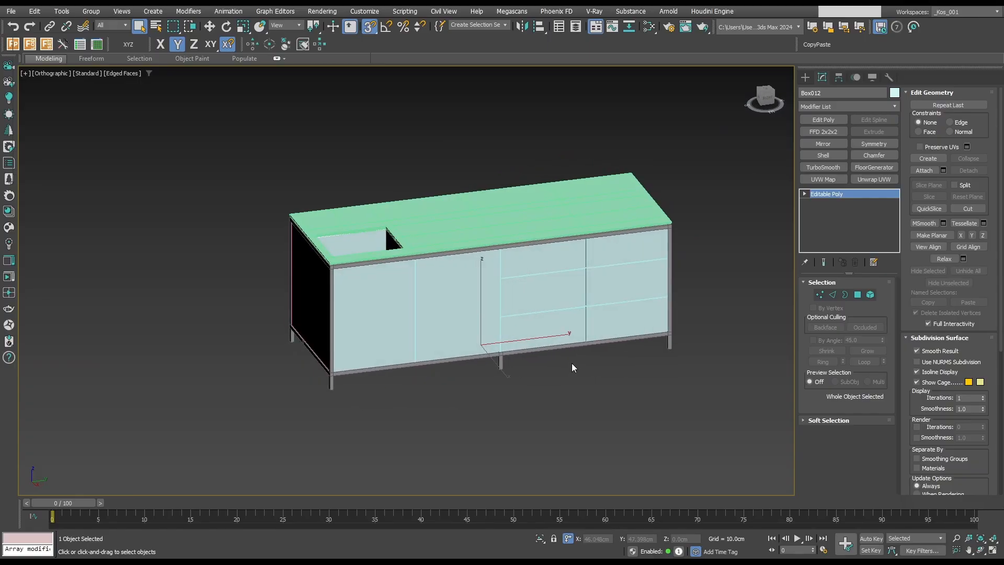
click(572, 364)
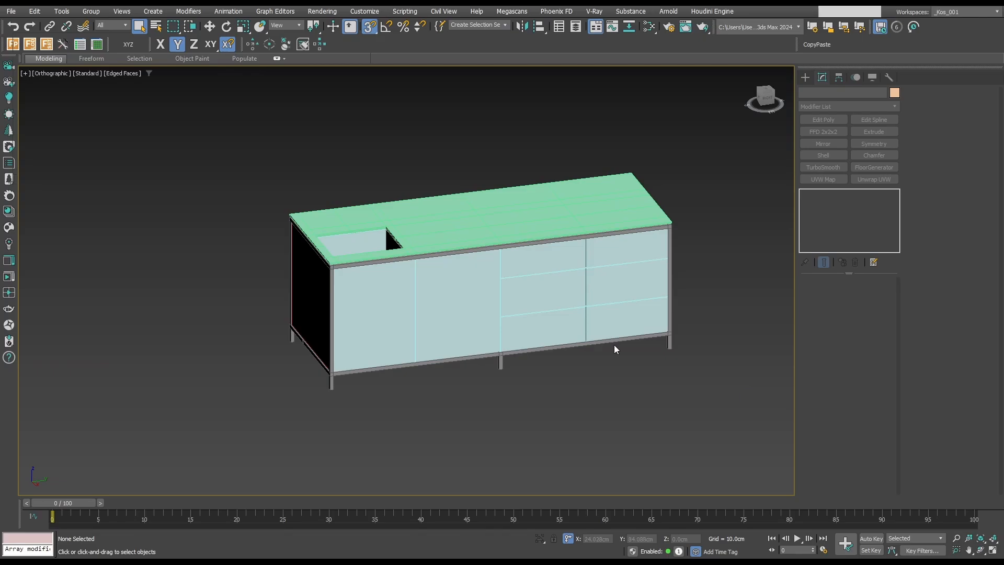
alt+middle_drag(594, 316, 512, 307)
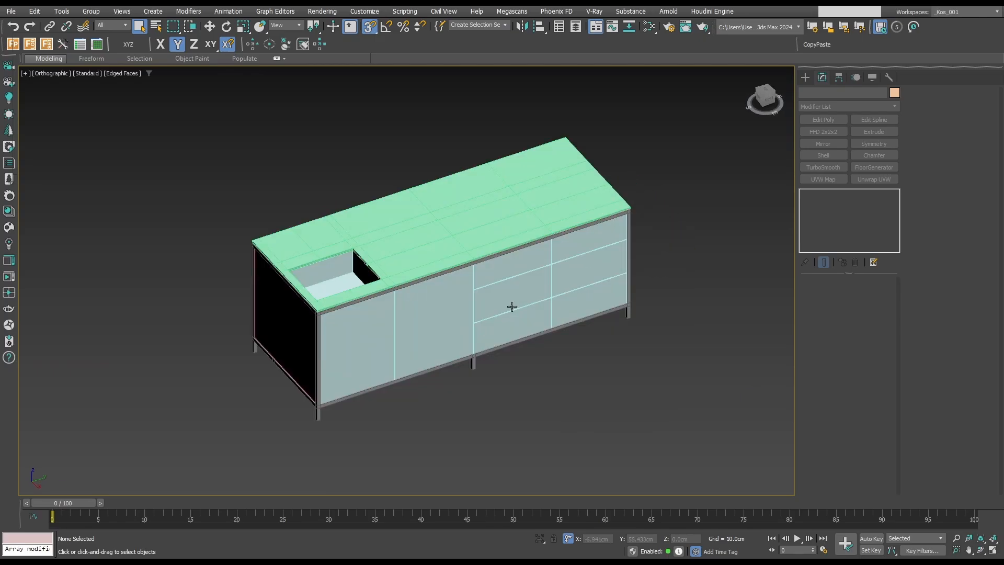